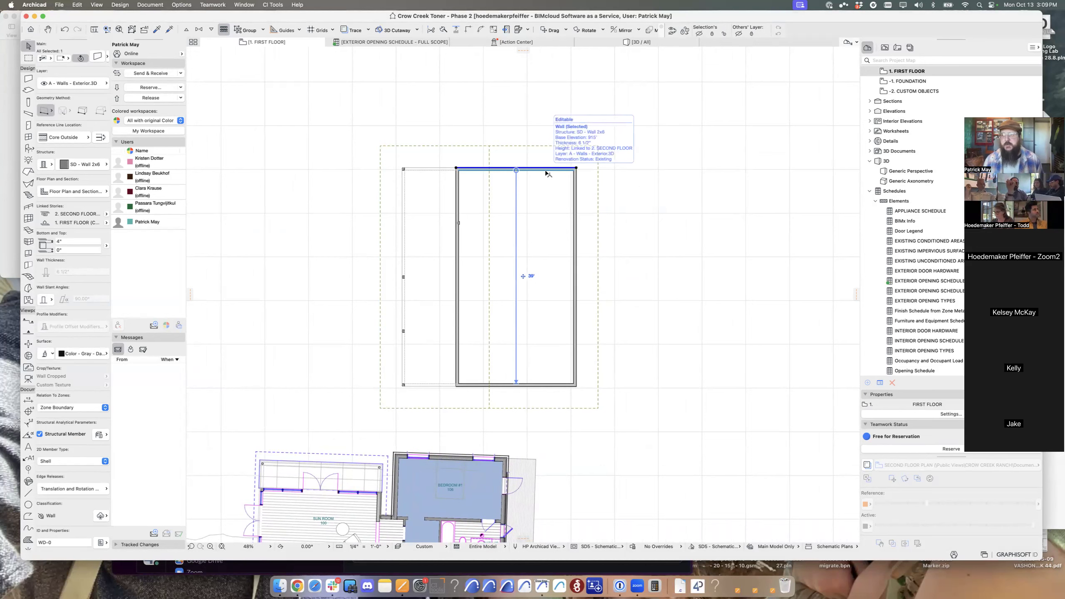
Draw a rectangular enclosure of exterior walls 60' wide by 110' long in the empty area beyond the existing small building.
middle_click_drag(559, 196, 602, 166)
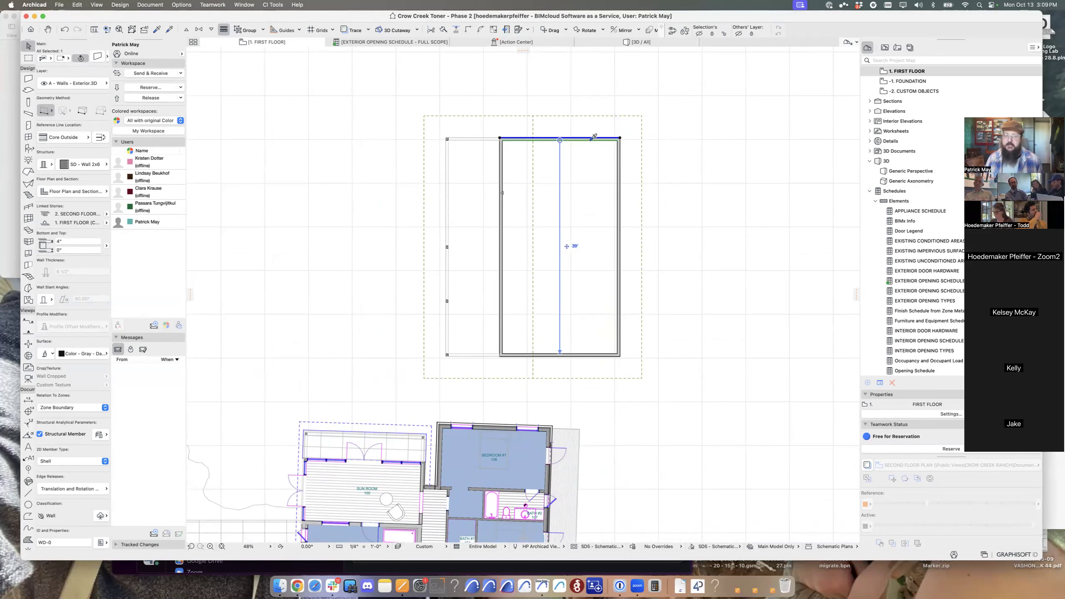
middle_click_drag(641, 206, 486, 301)
key("Escape")
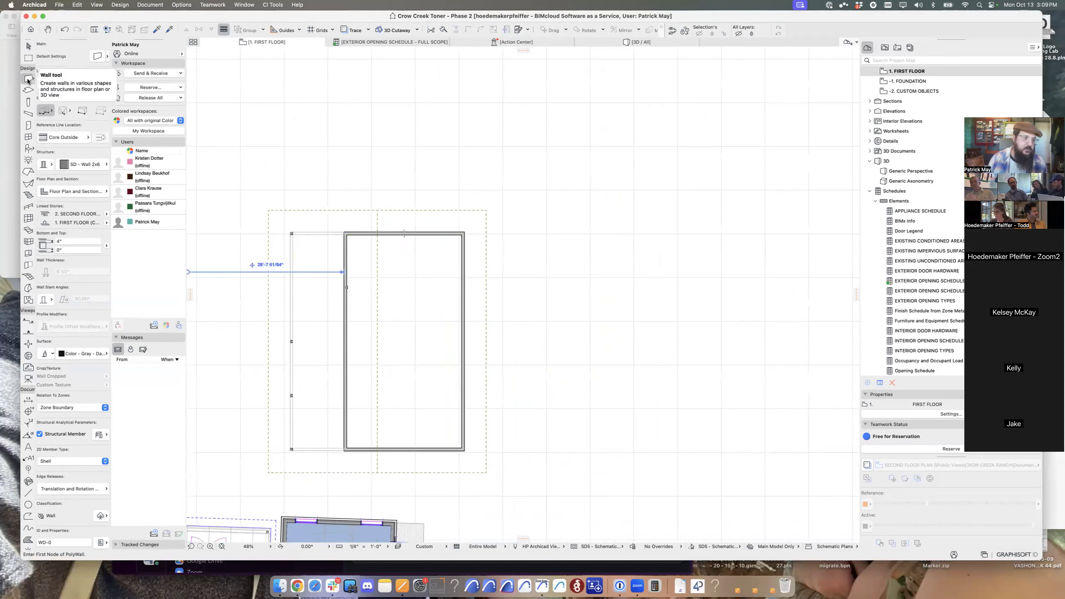
left_click(46, 110)
left_click(81, 118)
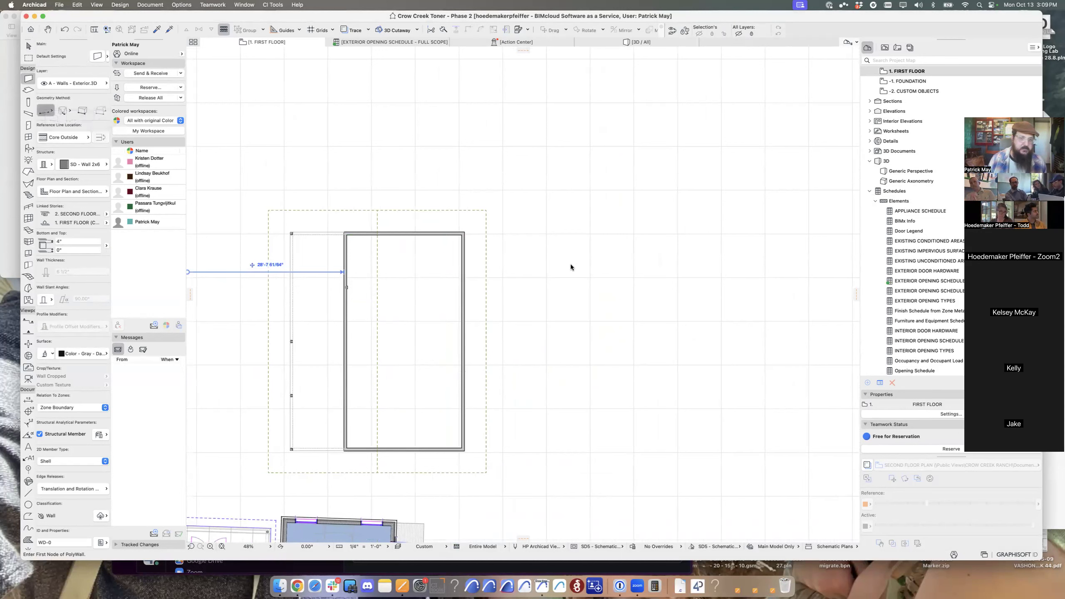
left_click(561, 280)
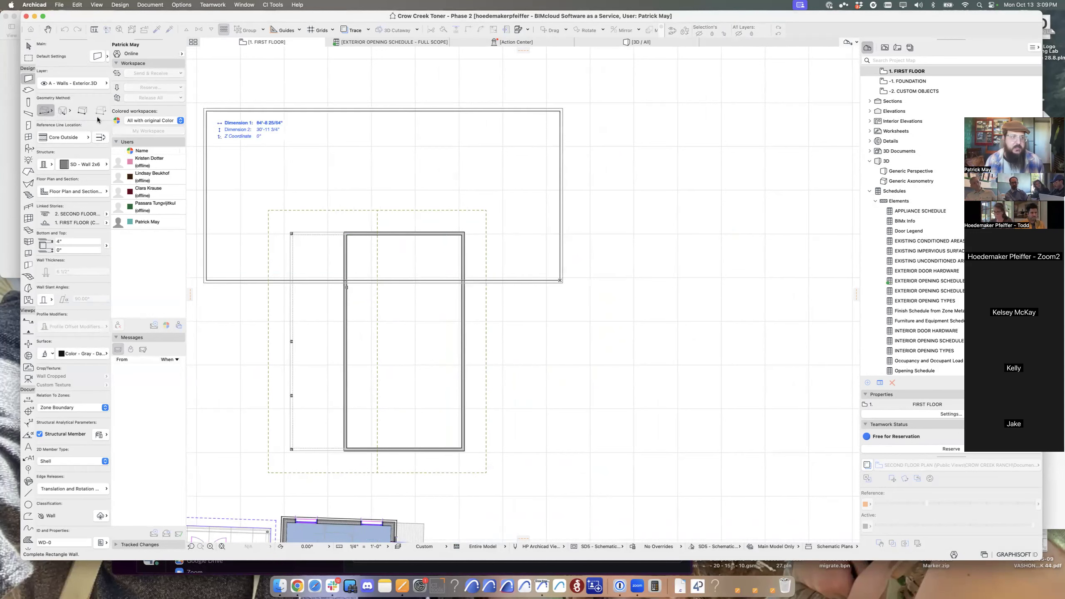
middle_click_drag(815, 113, 617, 247)
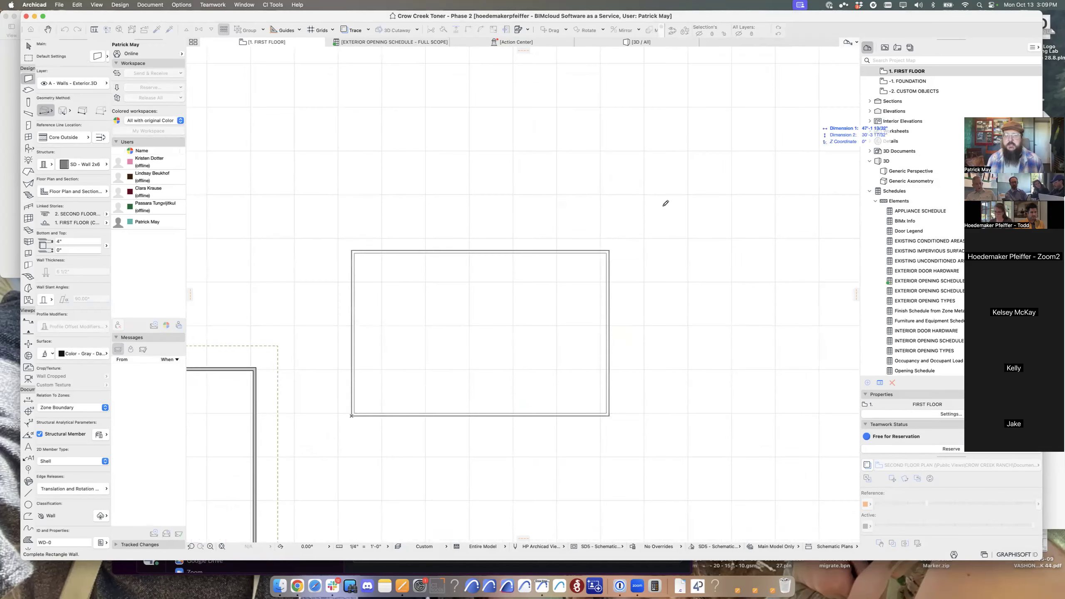
type("60")
key("Tab")
type("110")
key("Return")
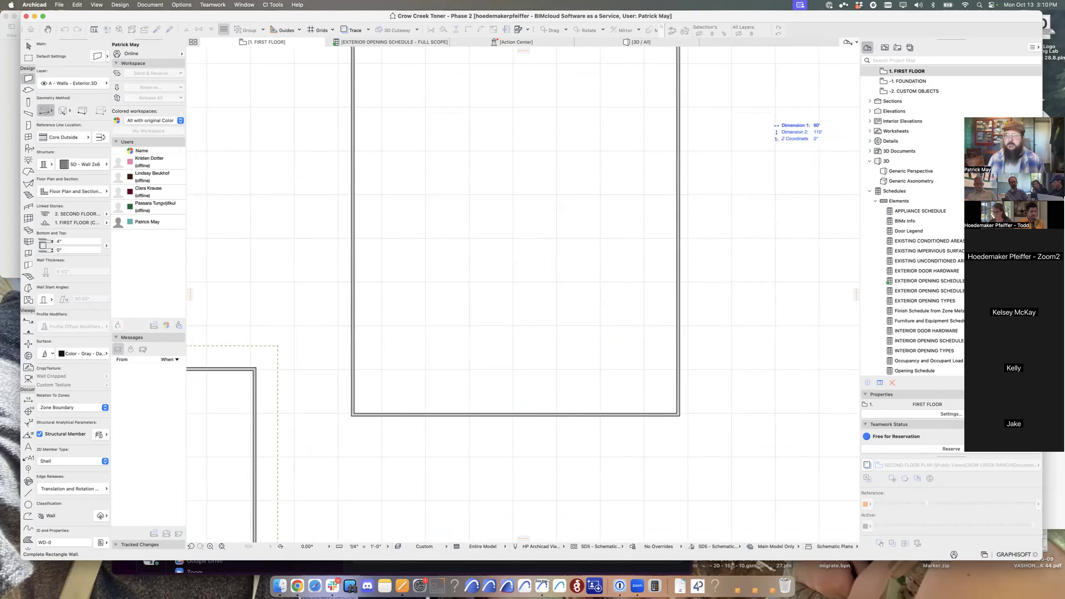
middle_click_drag(678, 228, 726, 301)
scroll(726, 301, "down", 2)
scroll(726, 300, "down", 2)
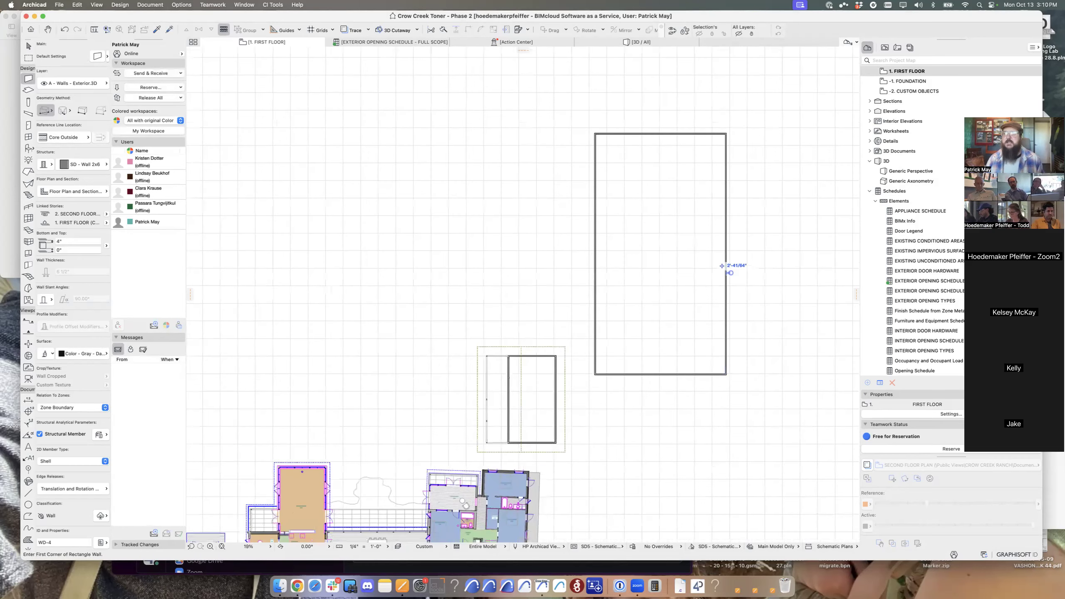
key("Escape")
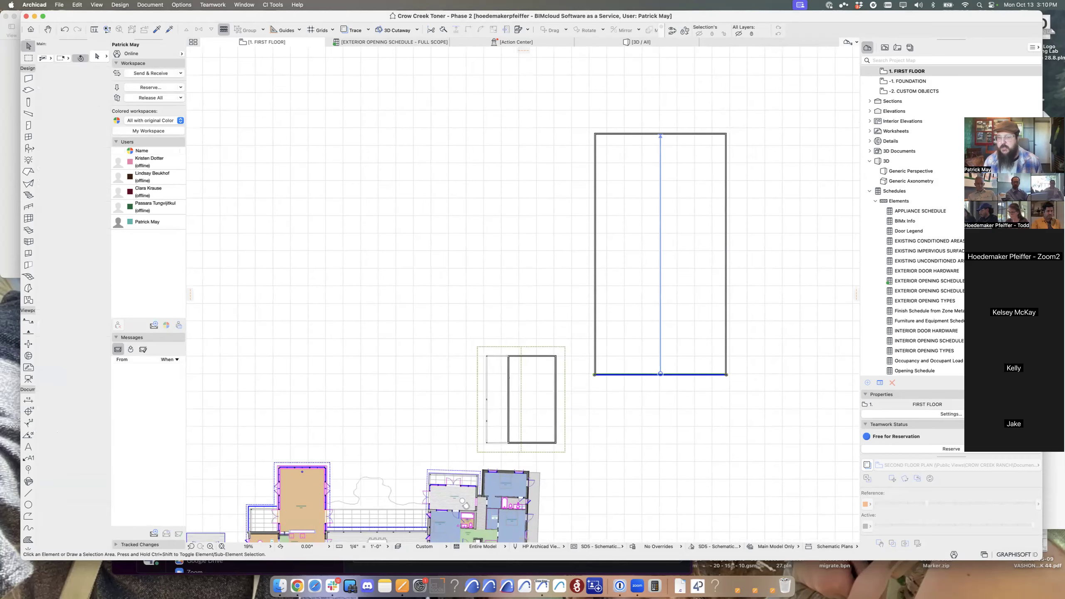
Copy the large rectangle's right wall inward, leaving about 9'-5 1/2" between the two parallel walls.
left_click(661, 374)
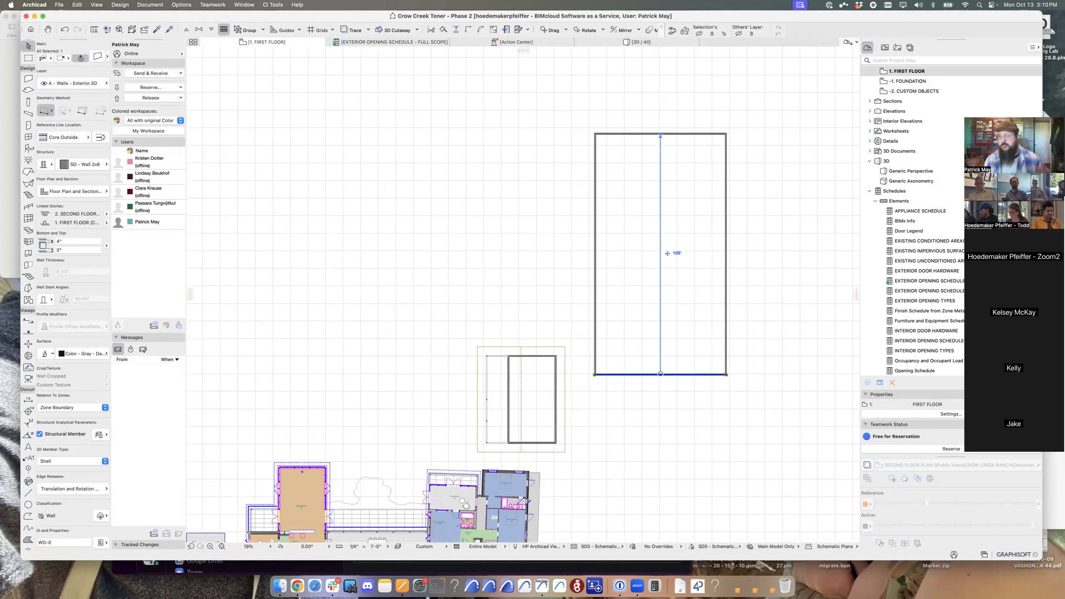
left_click(727, 254)
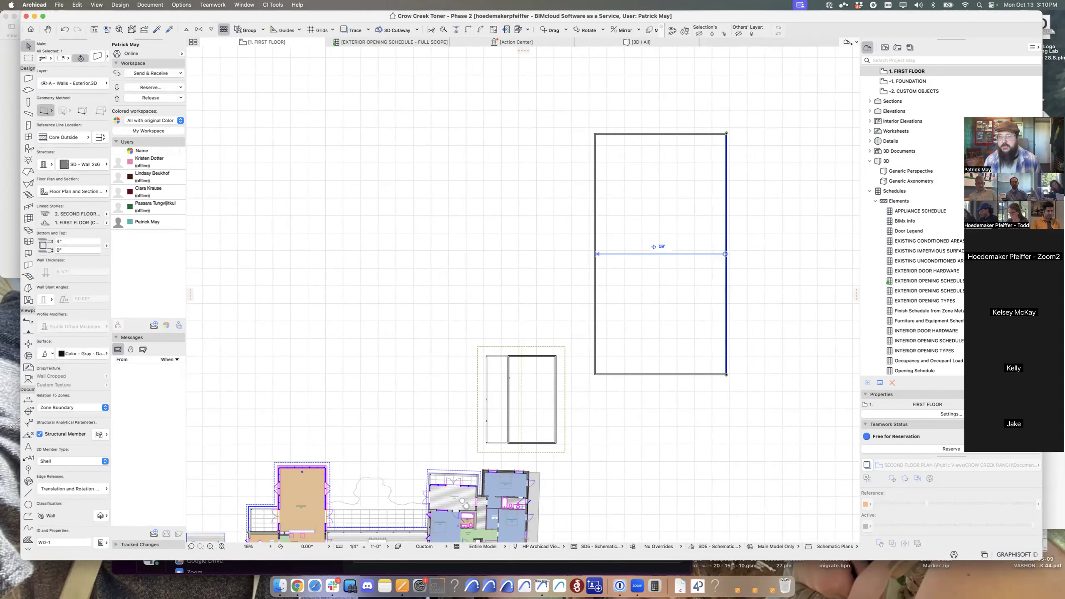
key("super+d")
left_click(726, 254)
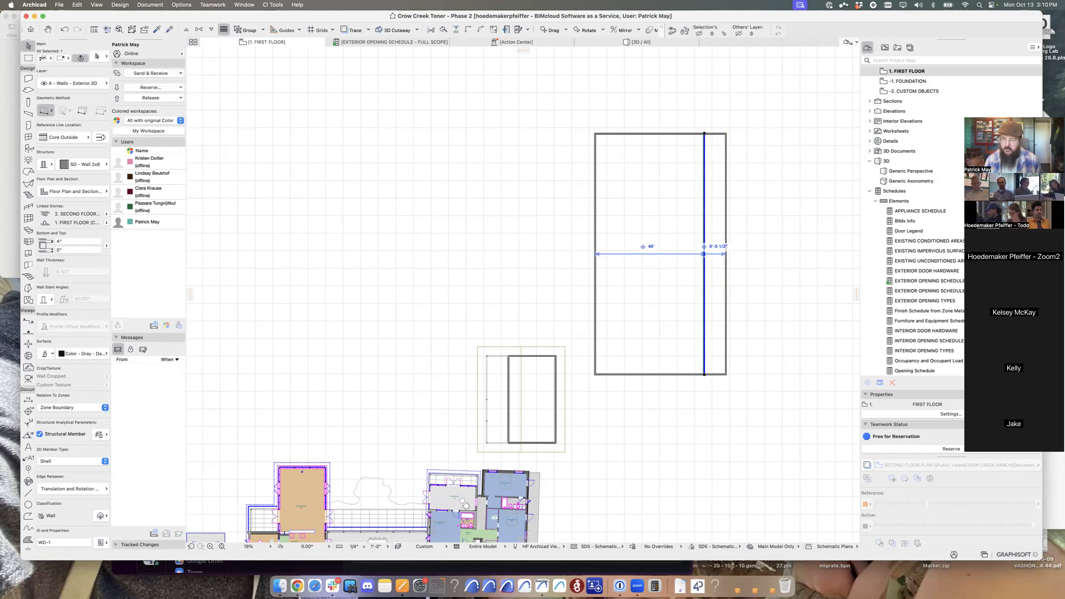
Place multiple copies of the inner vertical wall to its left at distances of 15', 22' and 18'.
key("super+d")
left_click(708, 278)
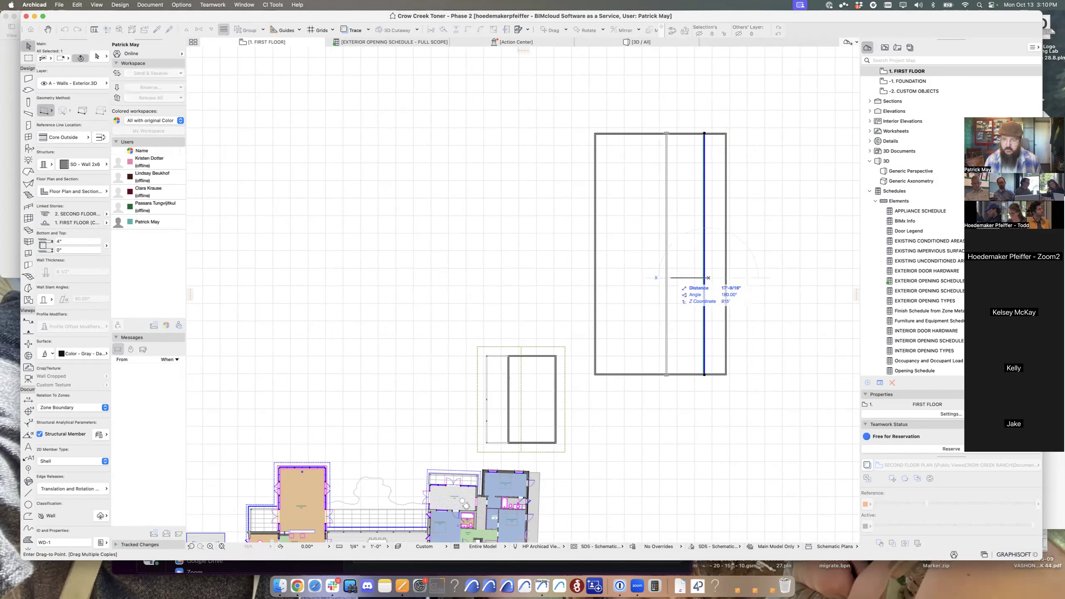
key("Tab")
type("15")
key("Return")
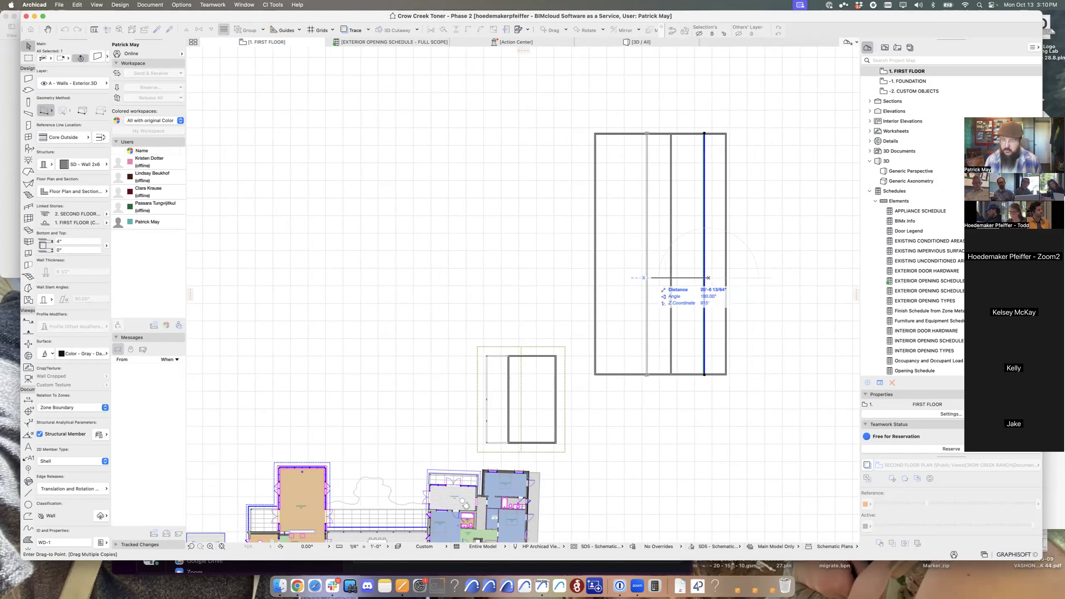
key("Tab")
type("22")
key("Return")
key("Tab")
type("18")
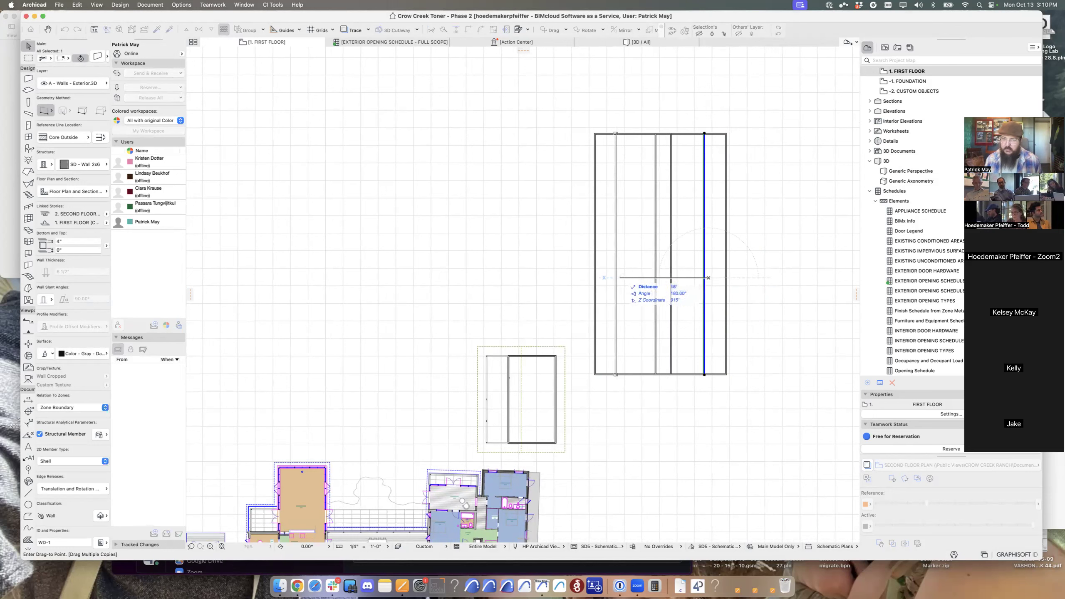
key("Return")
key("Escape")
Remove the middle of the three closely spaced vertical walls and copy the bottom wall upward to three positions across the plan.
left_click(666, 253)
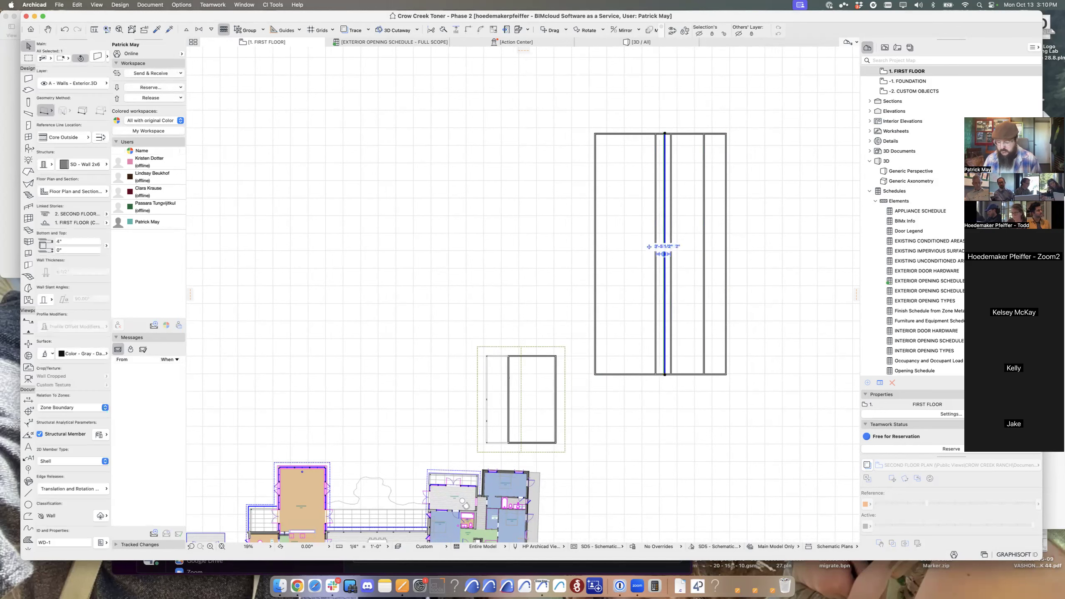
key("alt+shift+super+d")
left_click(687, 374)
left_click(688, 315)
left_click(688, 267)
left_click(687, 184)
key("Escape")
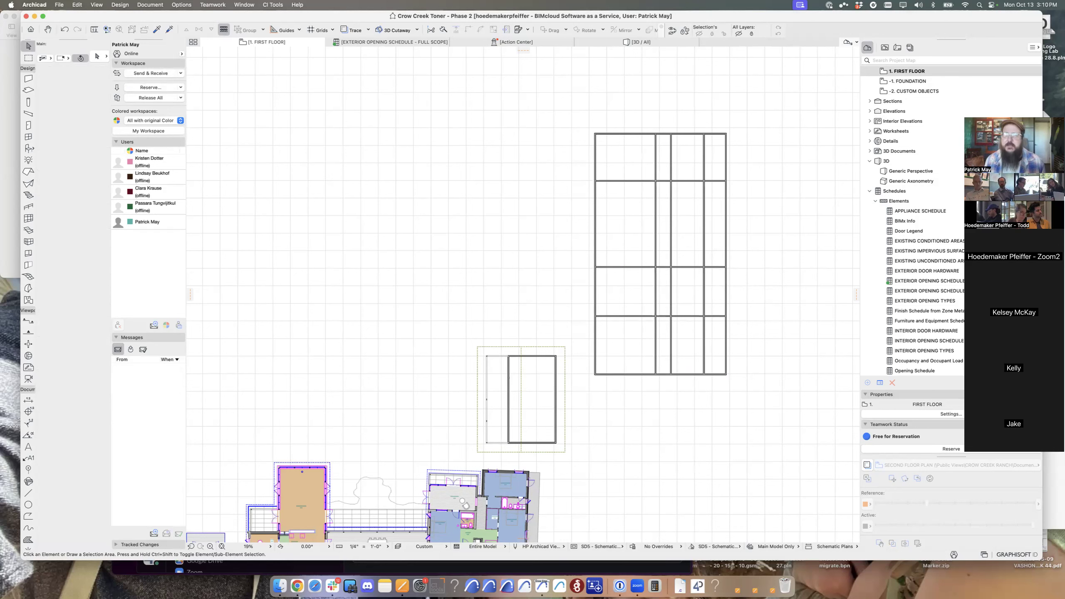
Trim the right strip into two projecting bays, removing its lower corner, the outer wall between the bays and their inner dividers.
middle_click_drag(727, 253, 698, 270)
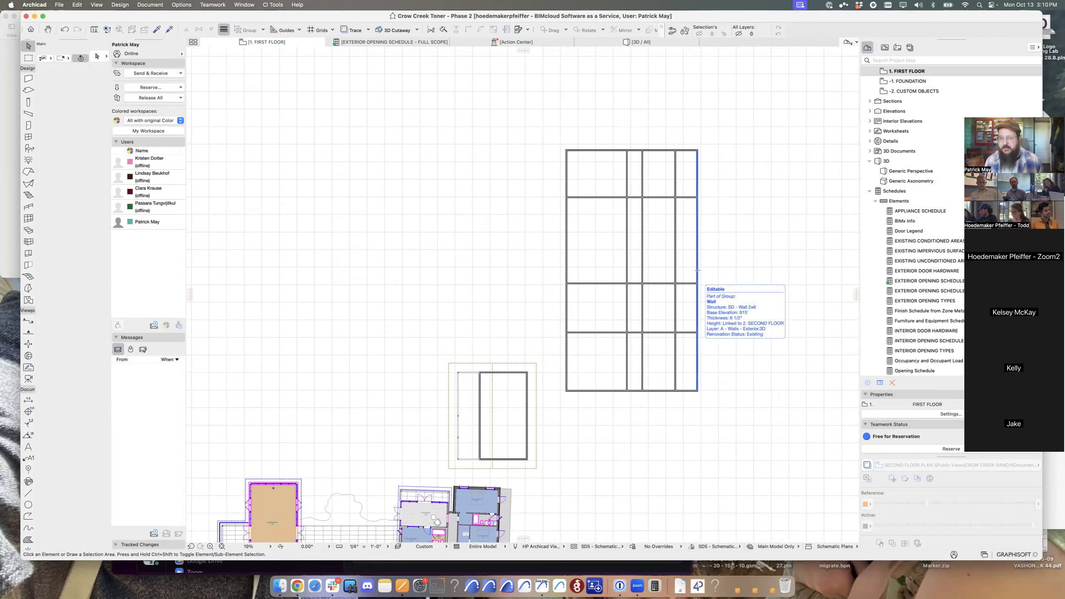
left_click(688, 391, "super")
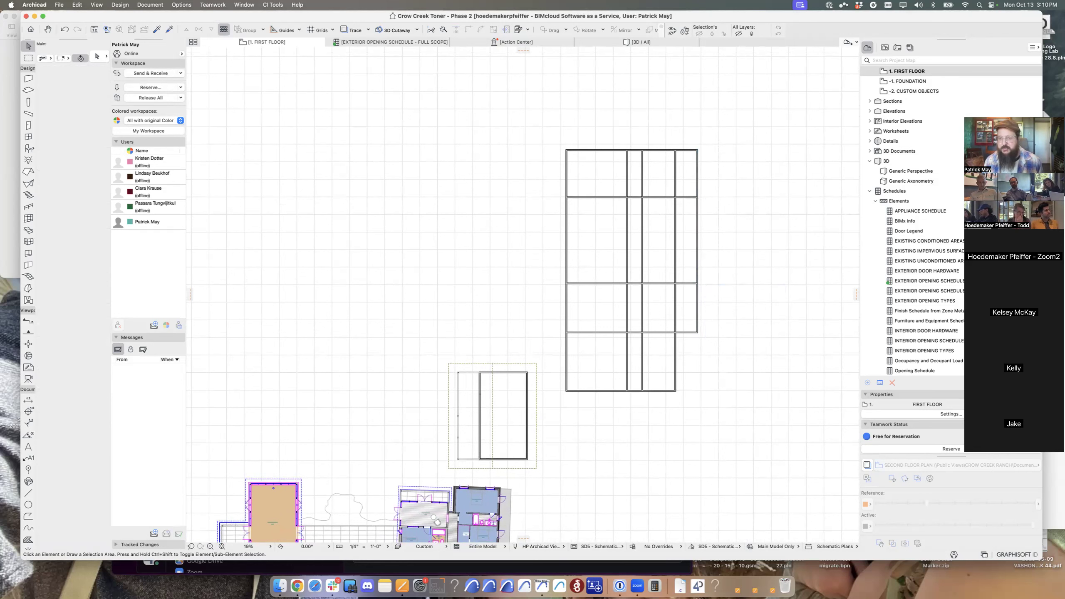
left_click(675, 308, "super")
left_click(697, 241, "super")
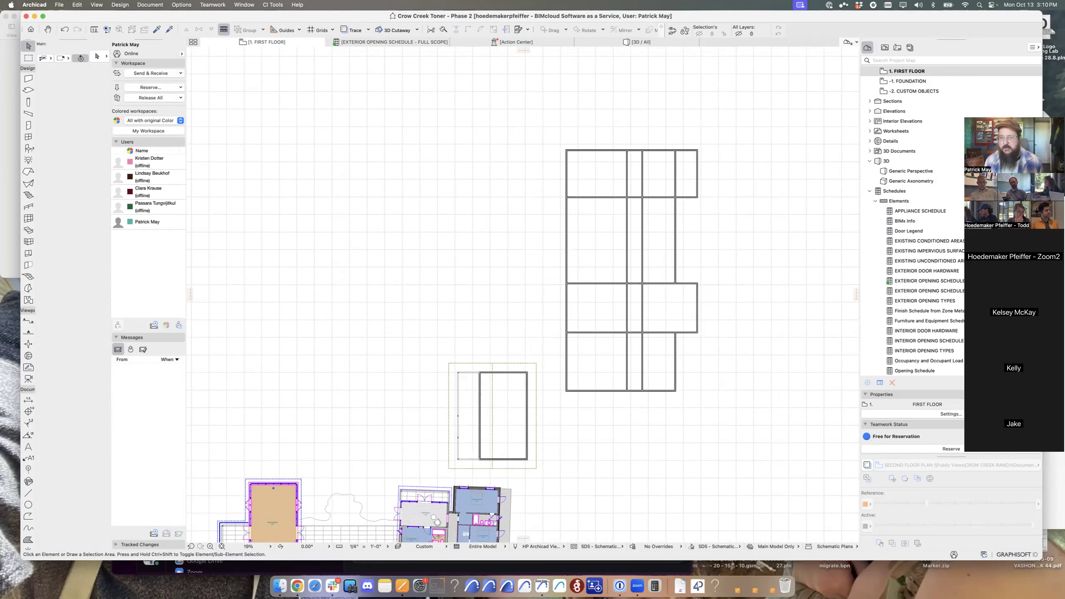
left_click(675, 173, "super")
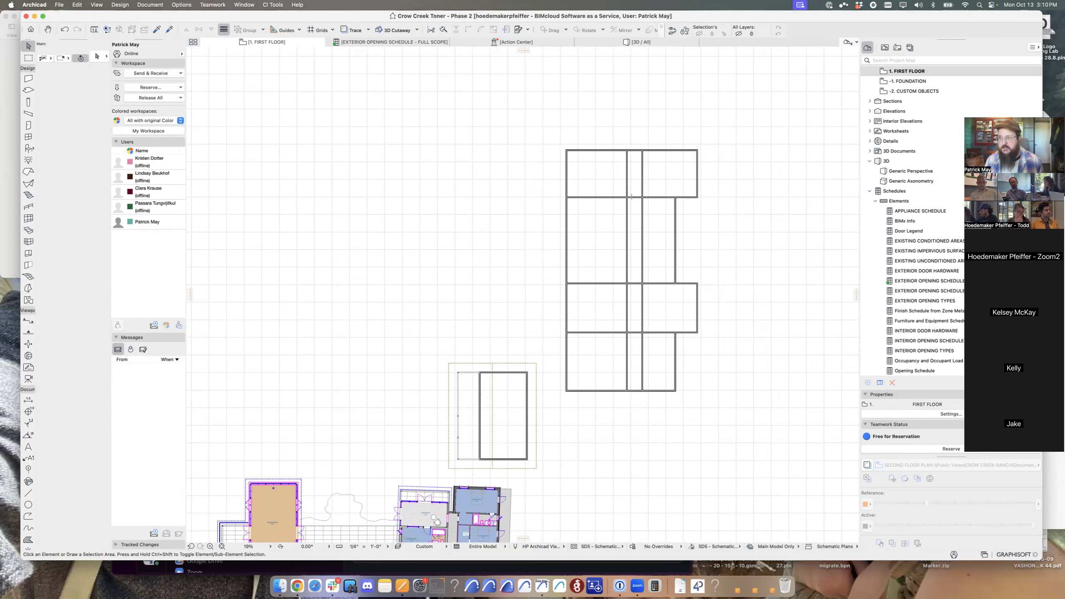
Trim away the top-left corner of the plan, including its top wall segments, left wall and inner vertical wall segment.
left_click(635, 150, "super")
left_click(627, 174, "super")
left_click(565, 173, "super")
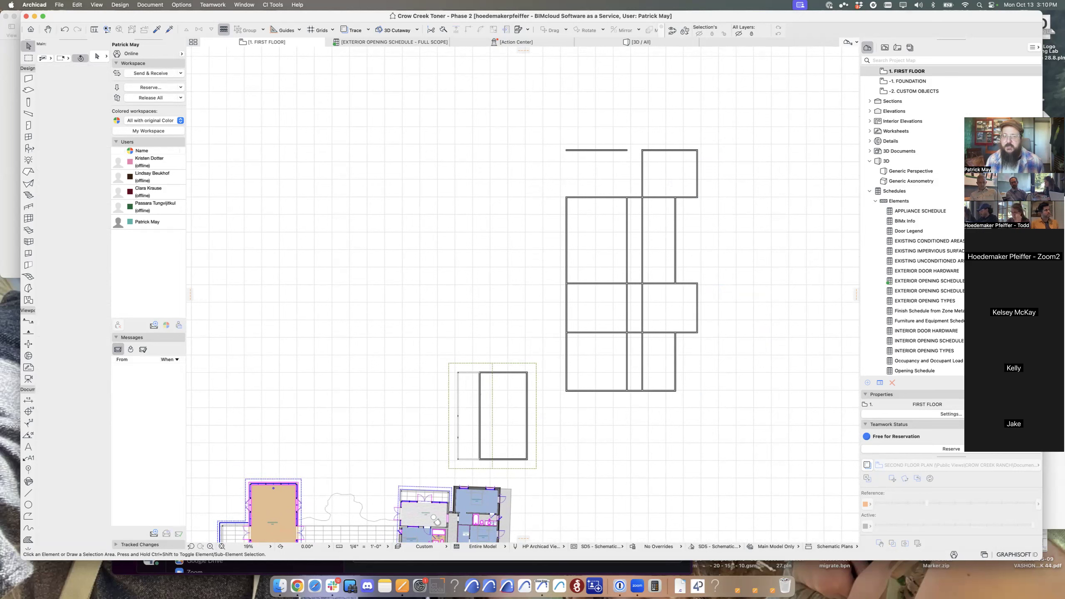
left_click(596, 150, "super")
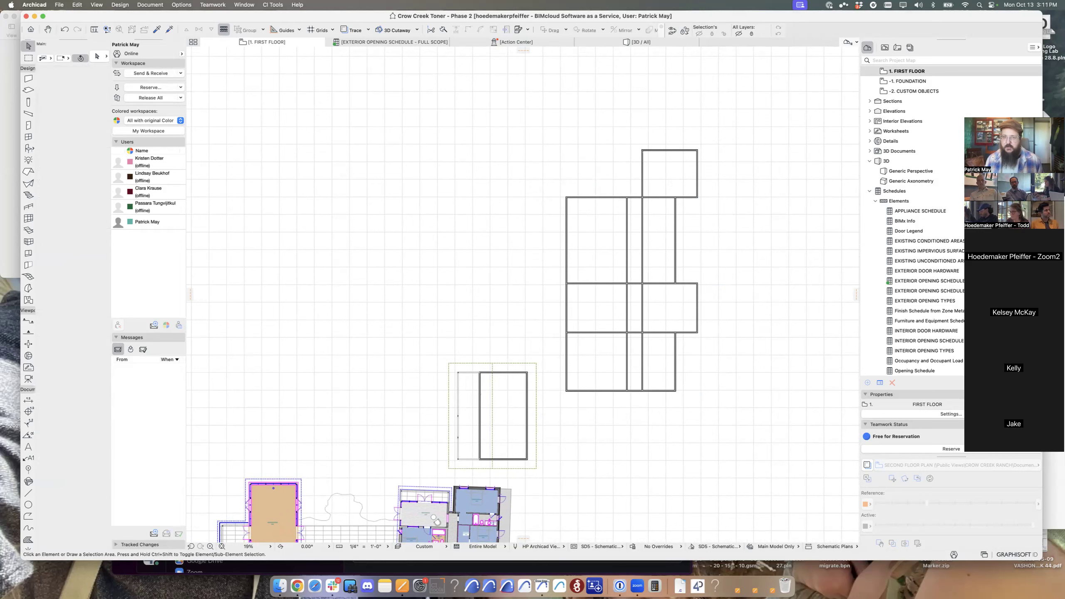
Trim the interior segments dividing the central room, the top bay's opening below, and the lower-left rooms so these spaces merge.
left_click(642, 270, "super")
left_click(658, 197, "super")
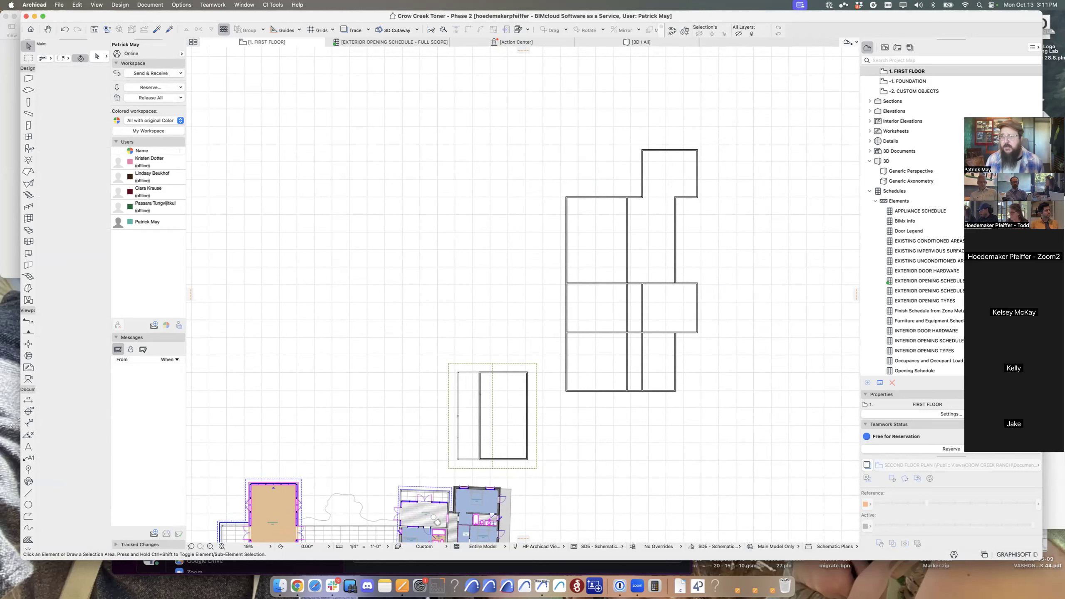
middle_click_drag(658, 197, 647, 225)
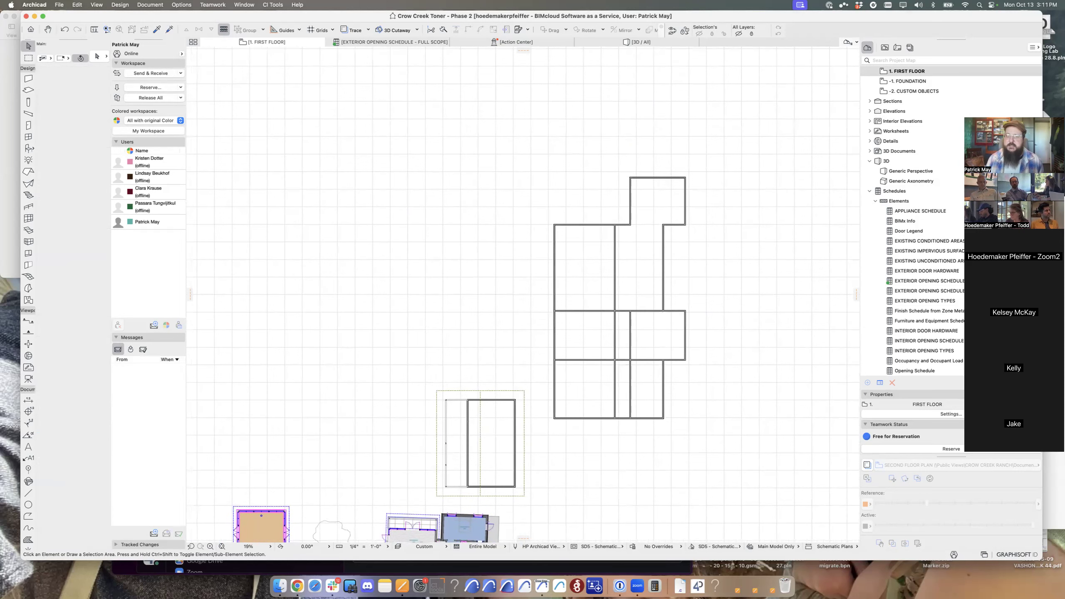
left_click(615, 336, "super")
left_click(614, 389, "super")
left_click(595, 359, "super")
middle_click_drag(596, 359, 625, 380)
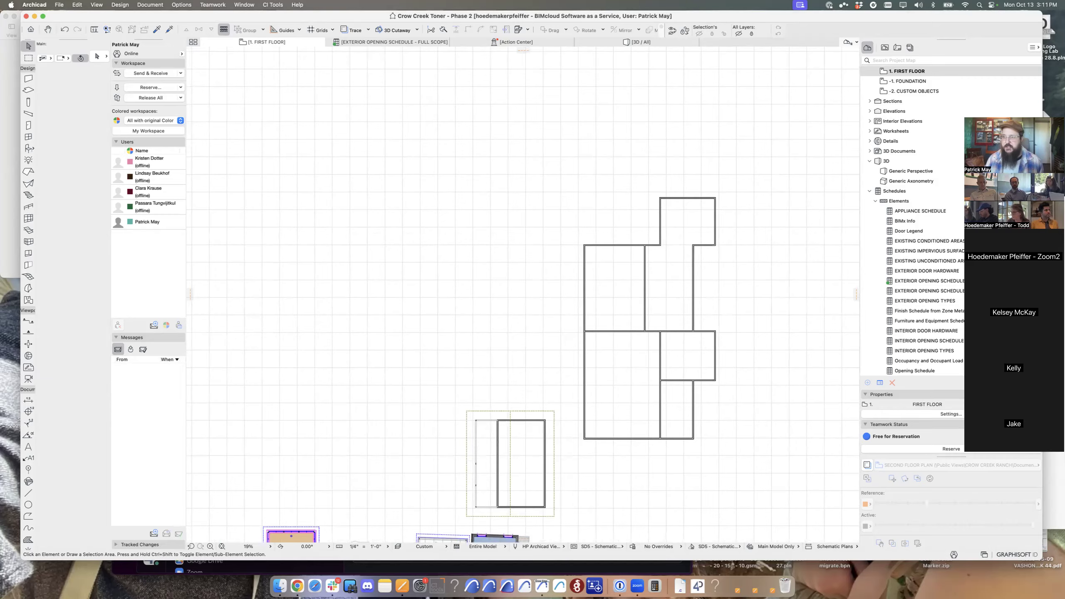
scroll(727, 326, "up", 5)
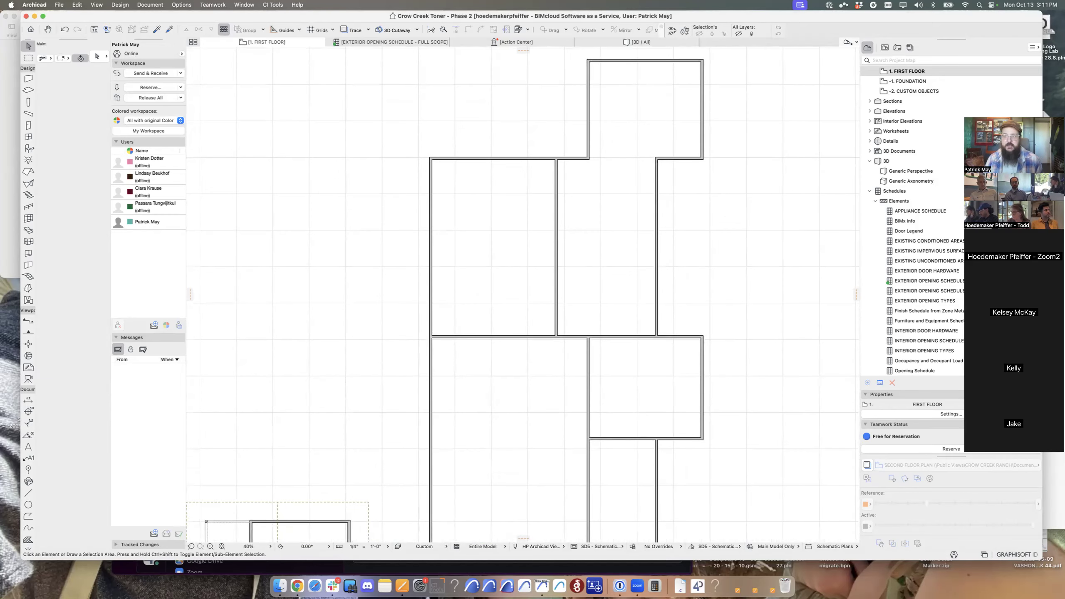
middle_click_drag(727, 325, 731, 307)
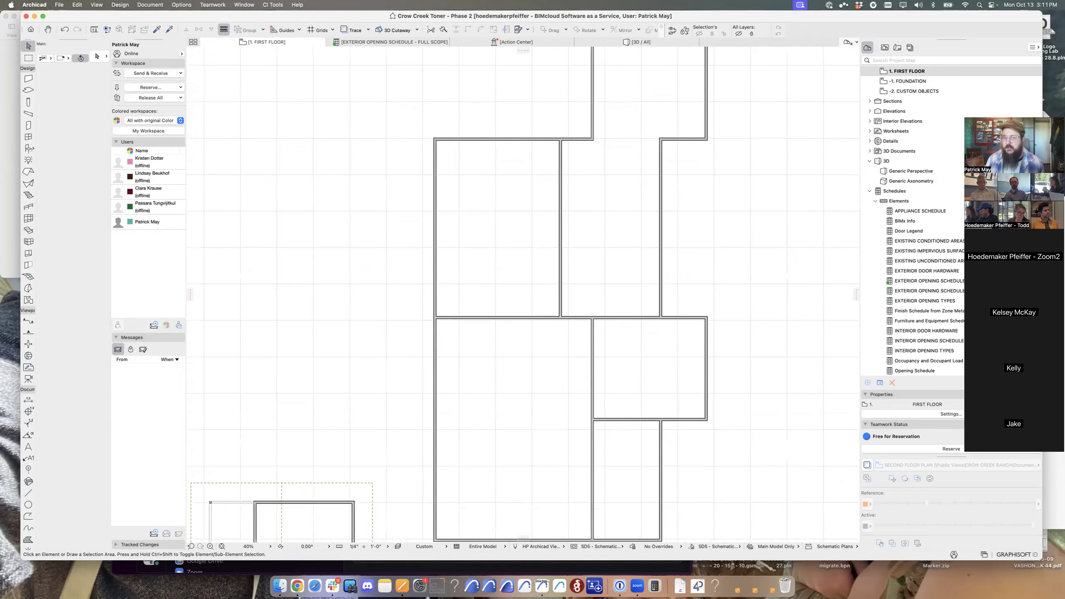
scroll(751, 329, "down", 3)
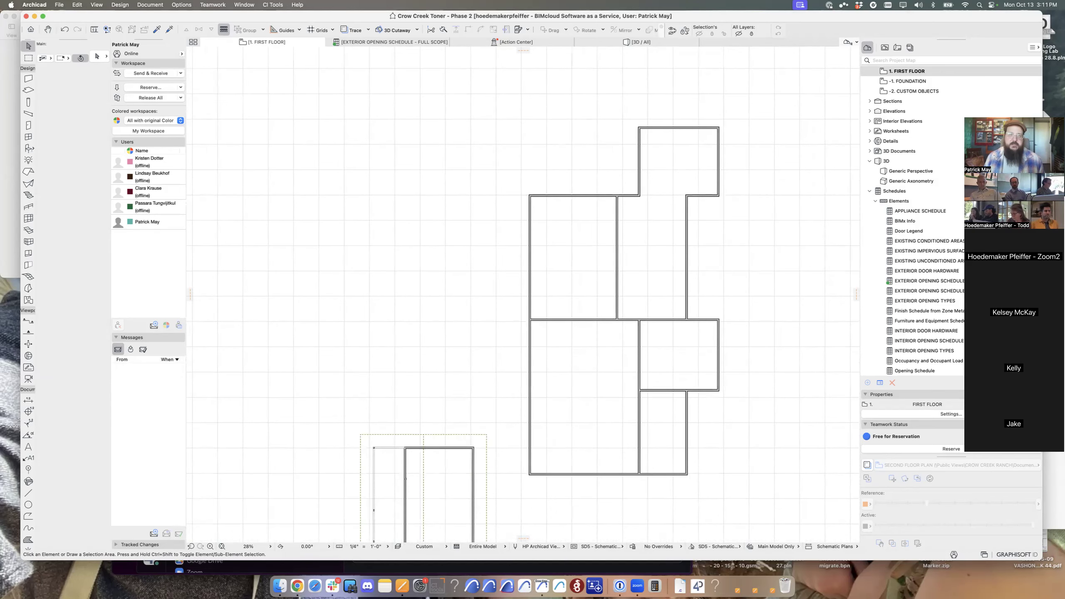
left_click(76, 5)
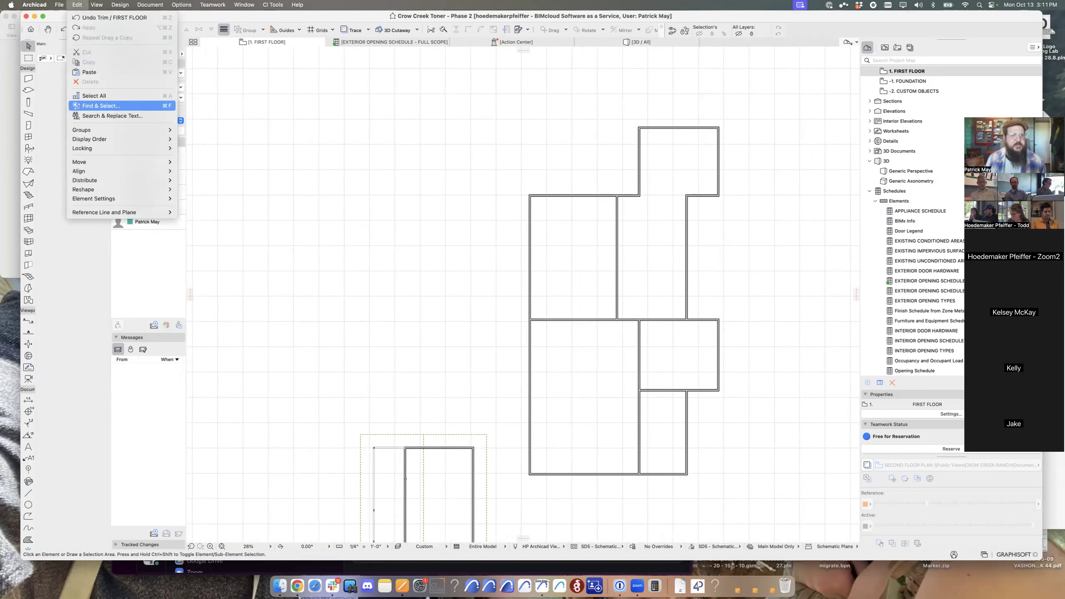
mouse_move(96, 189)
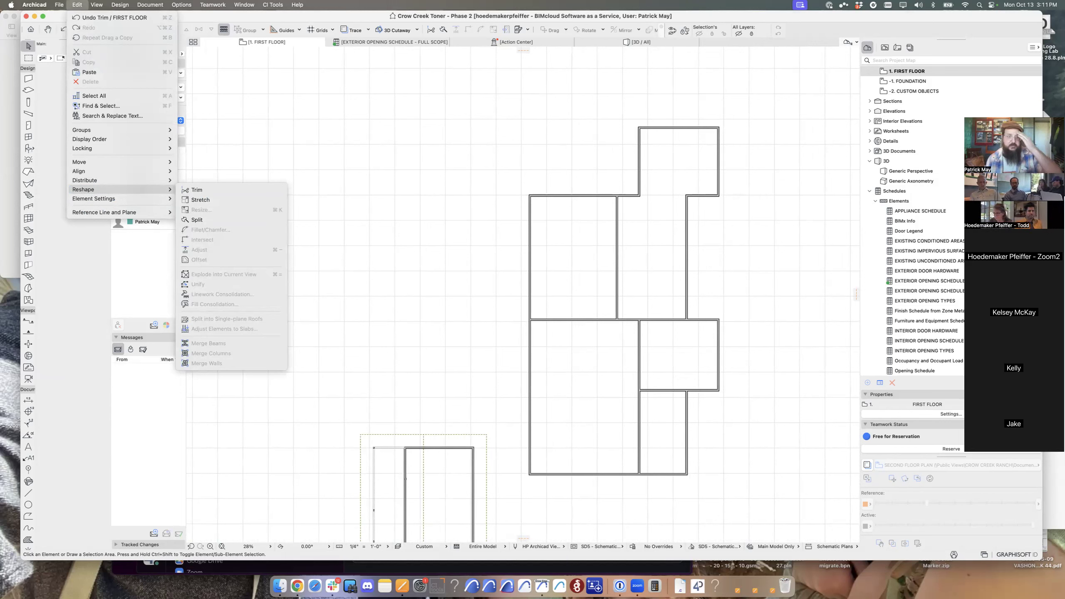
key("Escape")
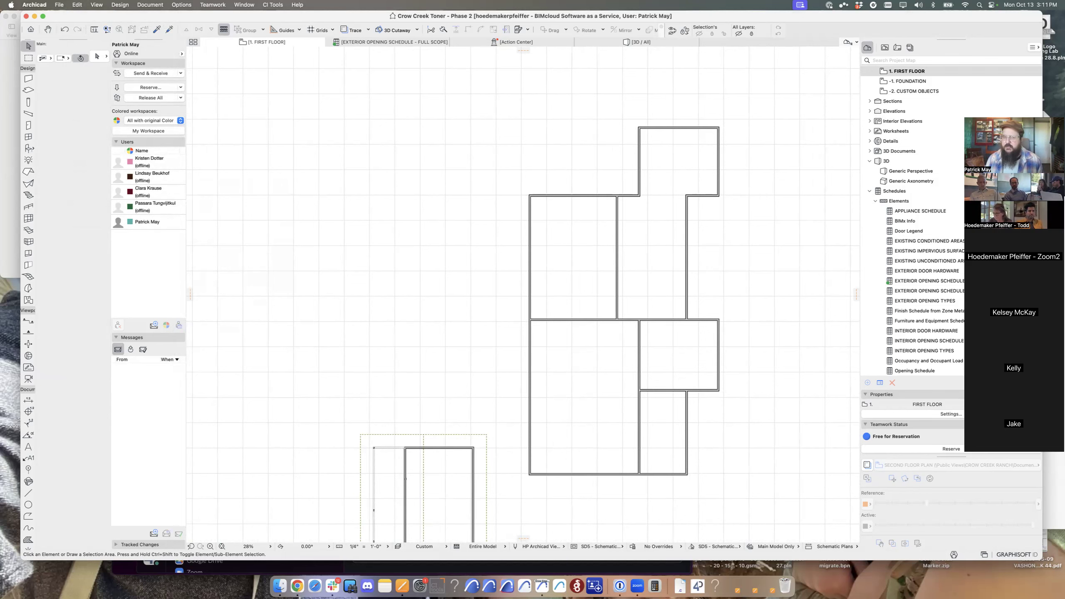
Copy the horizontal wall across the plan's middle downward twice, with the lower copy about 11'-3" above the bottom wall.
left_click(624, 320)
key("super+shift+d")
left_click(599, 319)
left_click(600, 353)
key("super+shift+d")
left_click(602, 353)
left_click(602, 437)
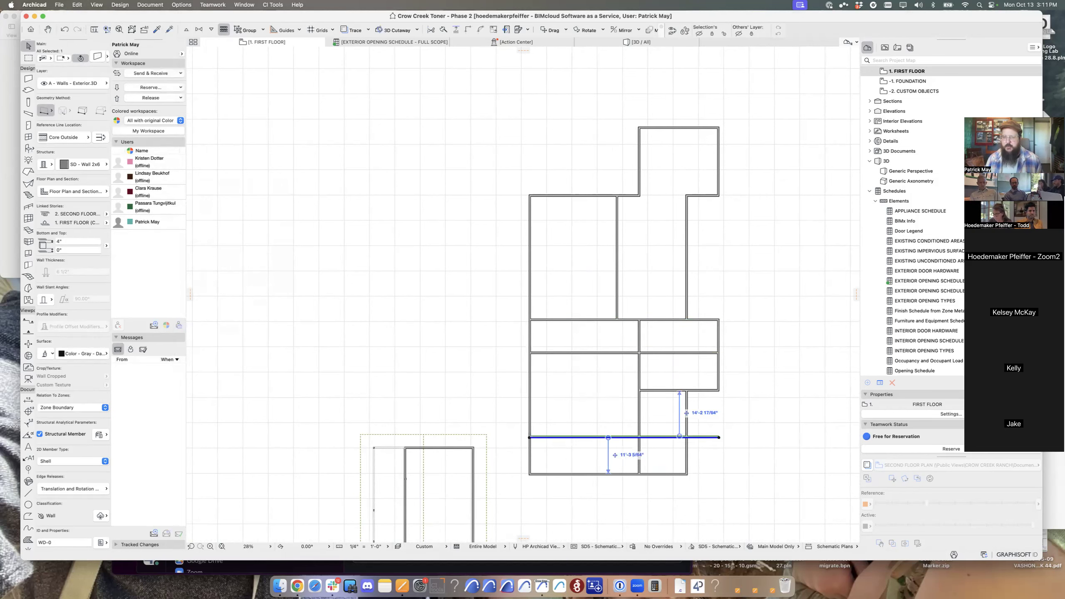
key("Escape")
Split the three selected horizontal walls in the plan's lower half along the central vertical wall, keeping their right-hand parts selected.
left_click_drag(603, 473, 567, 318)
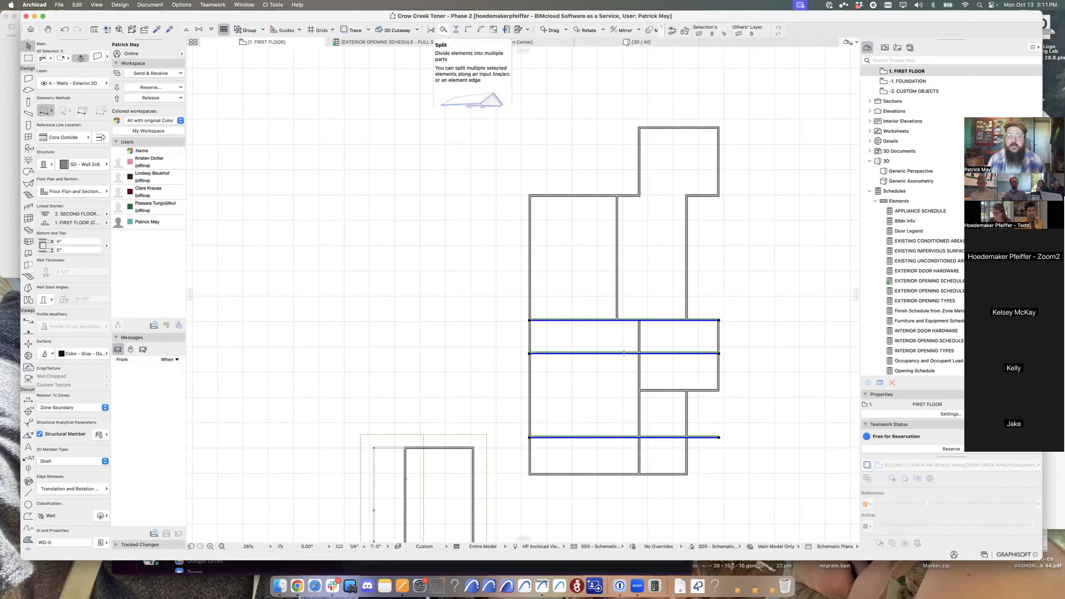
left_click(77, 5)
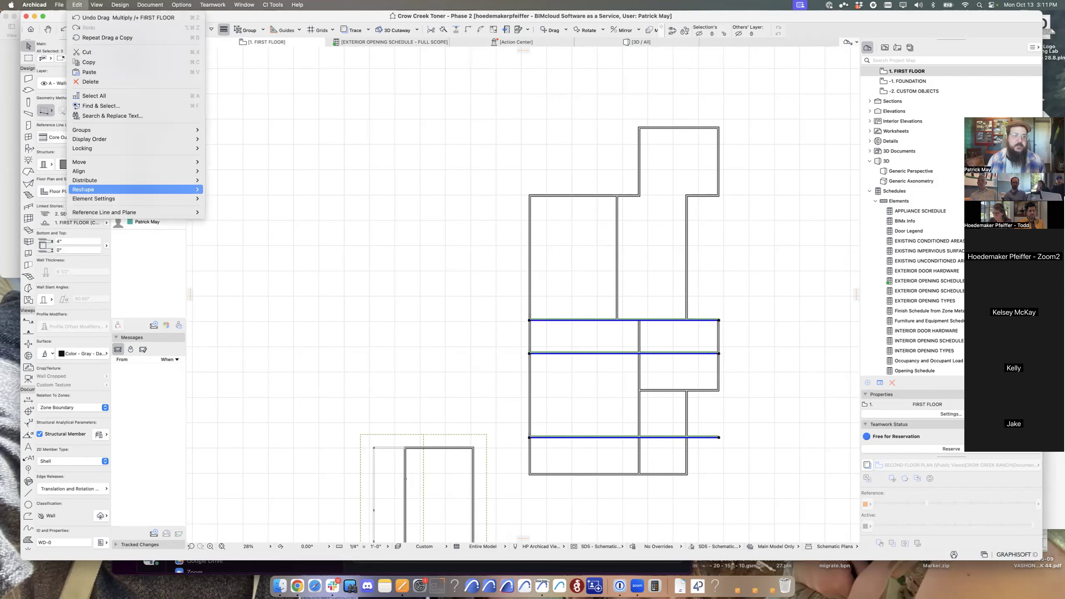
left_click(226, 219)
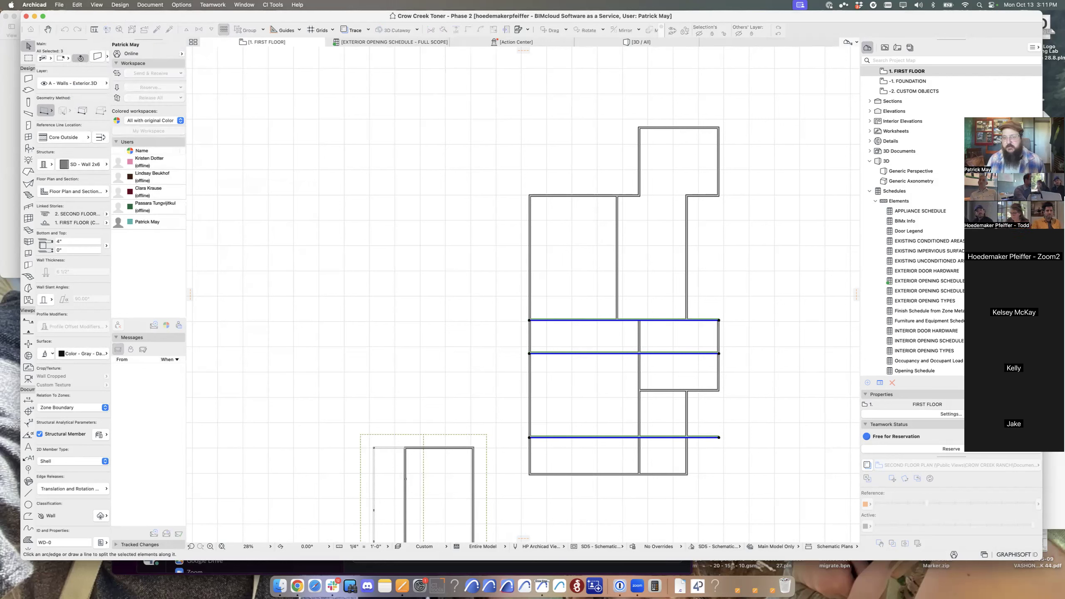
left_click(639, 397)
left_click(653, 398)
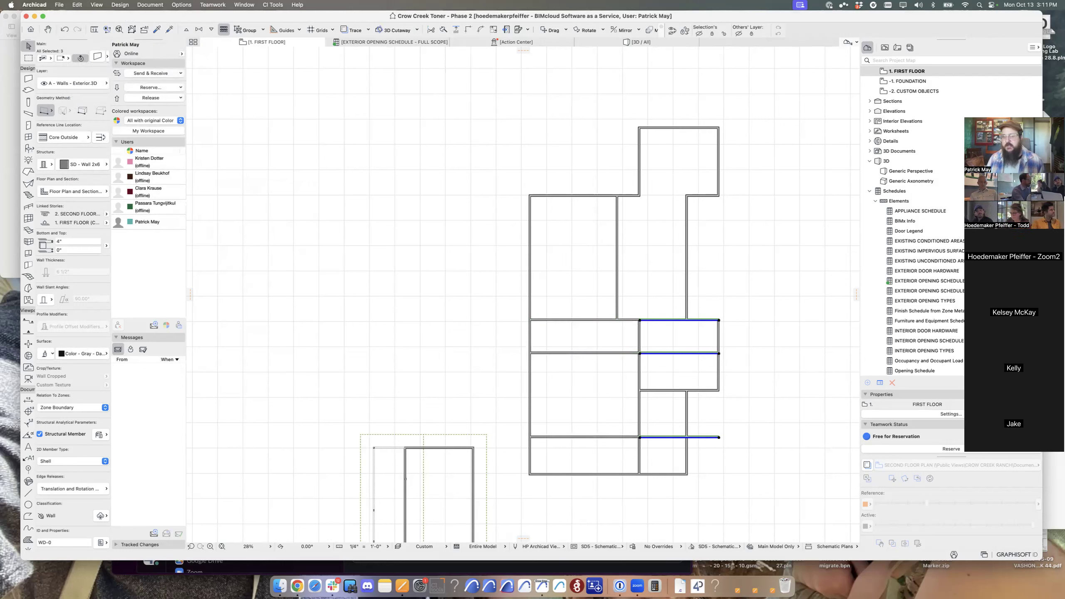
Try moving the three split-off right-hand wall segments 2' upward, and undo the move.
key("super+d")
left_click(685, 405)
type("d2")
key("Return")
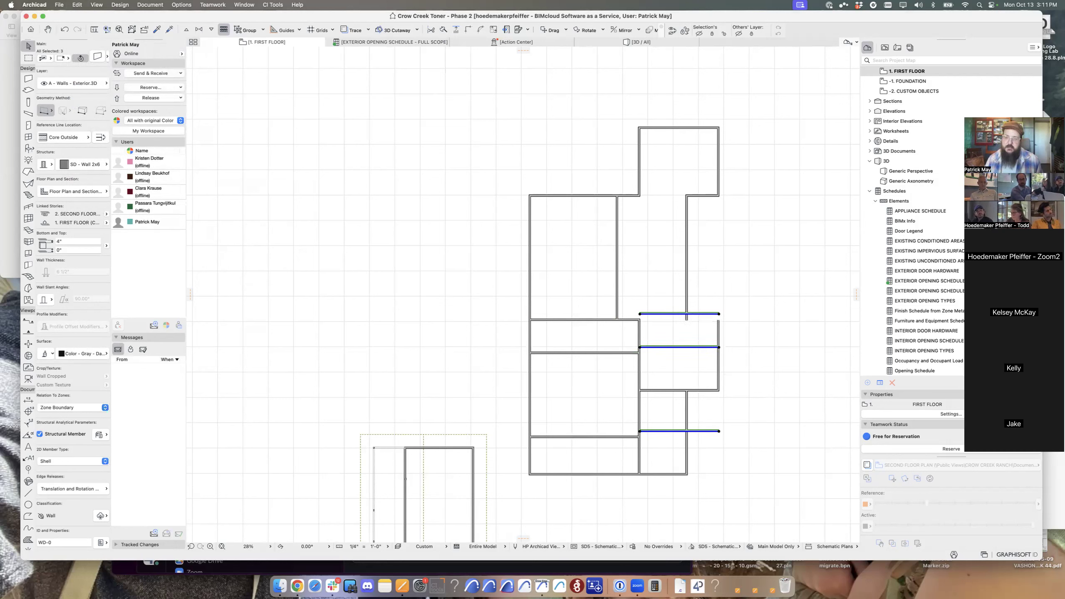
key("super+z")
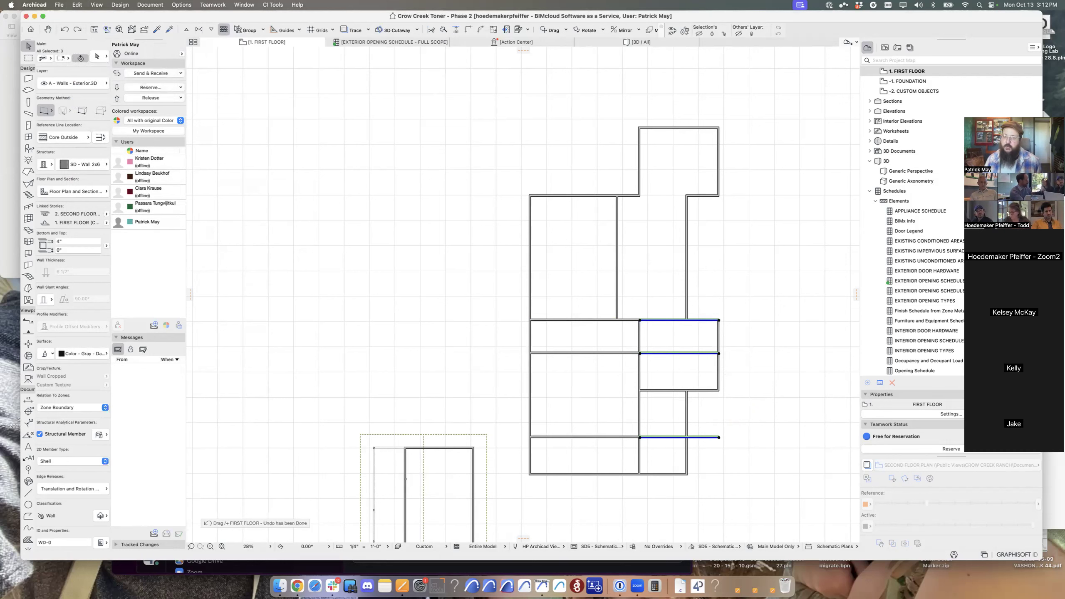
Take the top right-hand segment out of the selection and delete the other two split-off segments.
left_click(680, 320, "shift")
key("Escape")
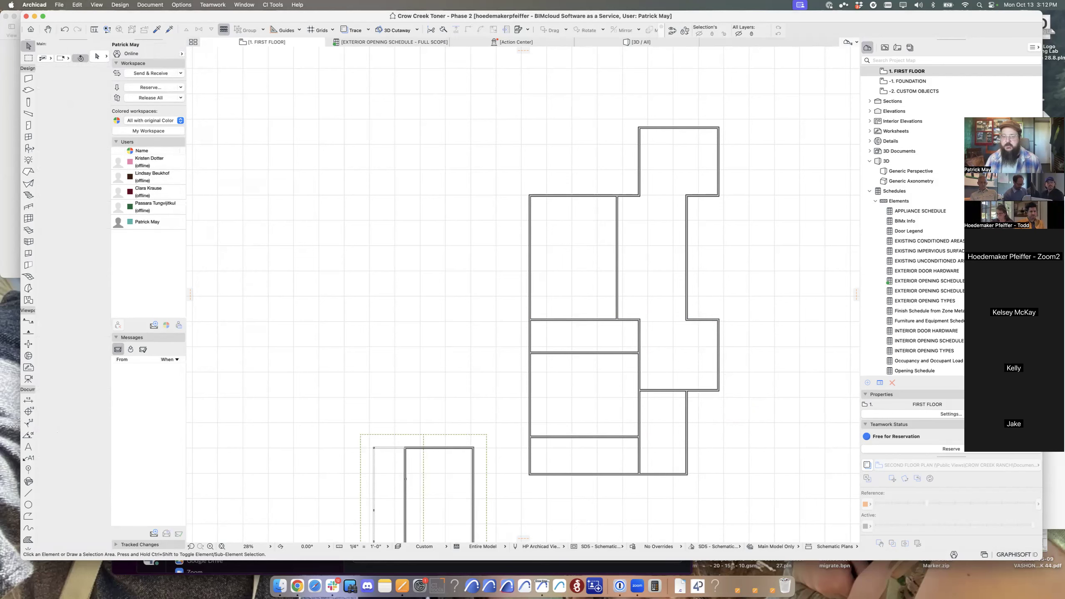
Switch the wall geometry method to chained and draw one short horizontal wall in the empty area right of the plan.
middle_click_drag(494, 327, 539, 284)
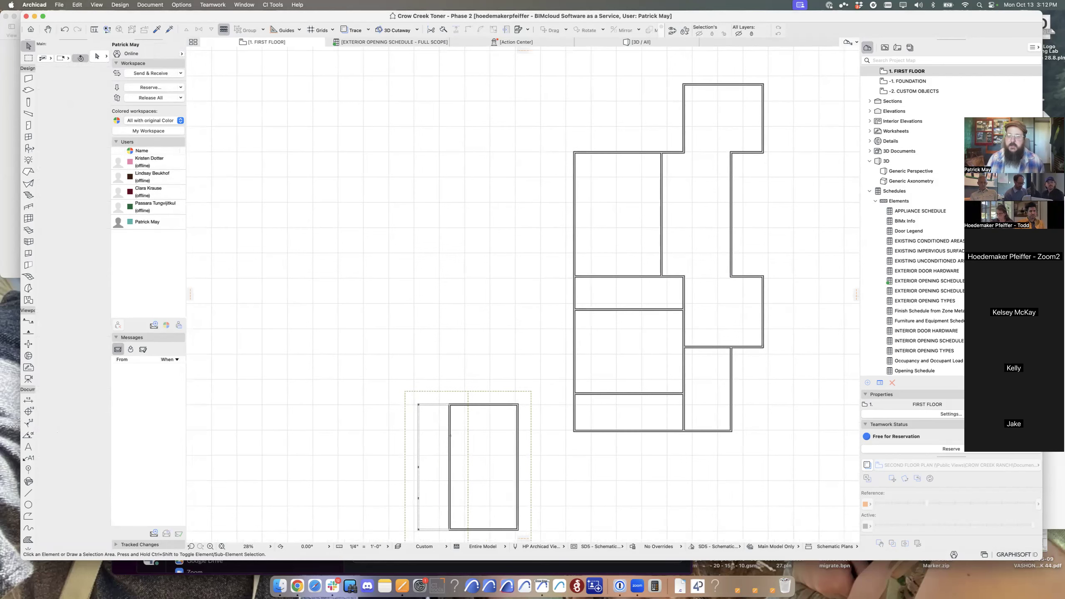
key("w")
middle_click_drag(718, 347, 508, 415)
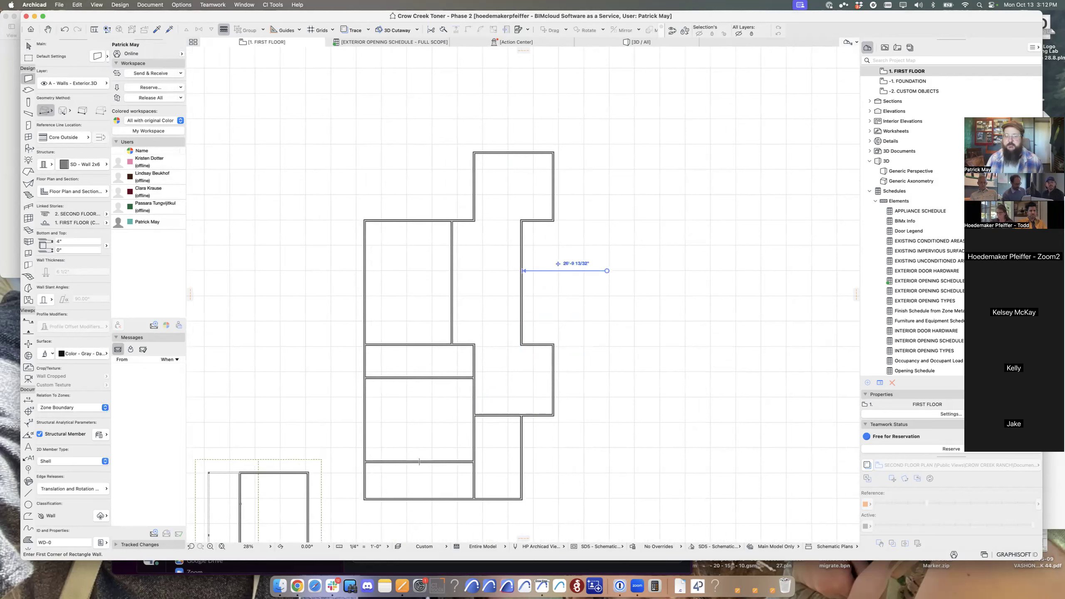
left_click(579, 259)
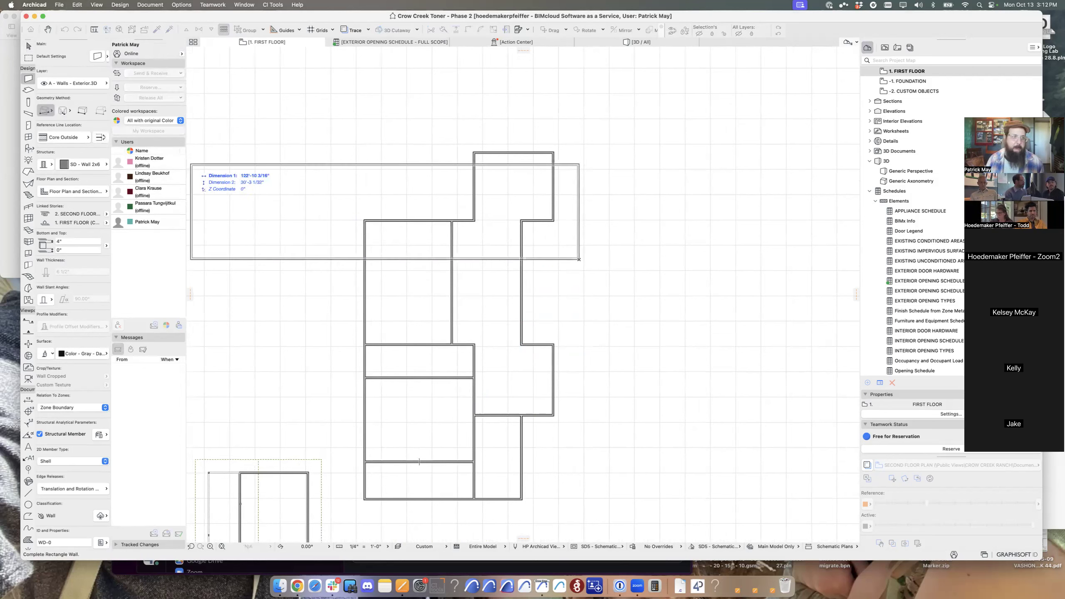
left_click(45, 110)
left_click(67, 114)
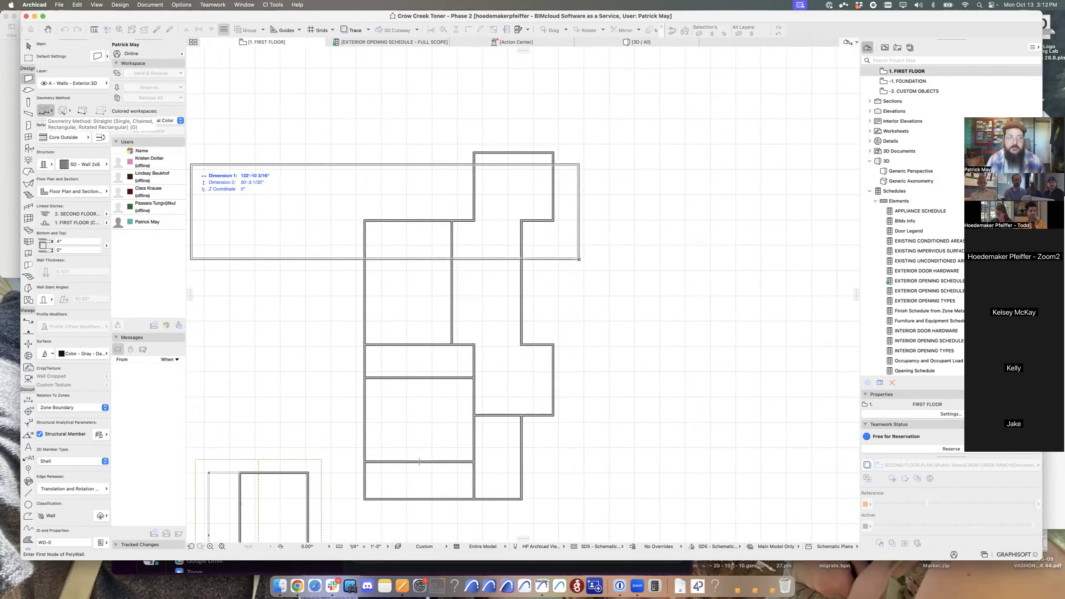
left_click(580, 259)
left_click(648, 259)
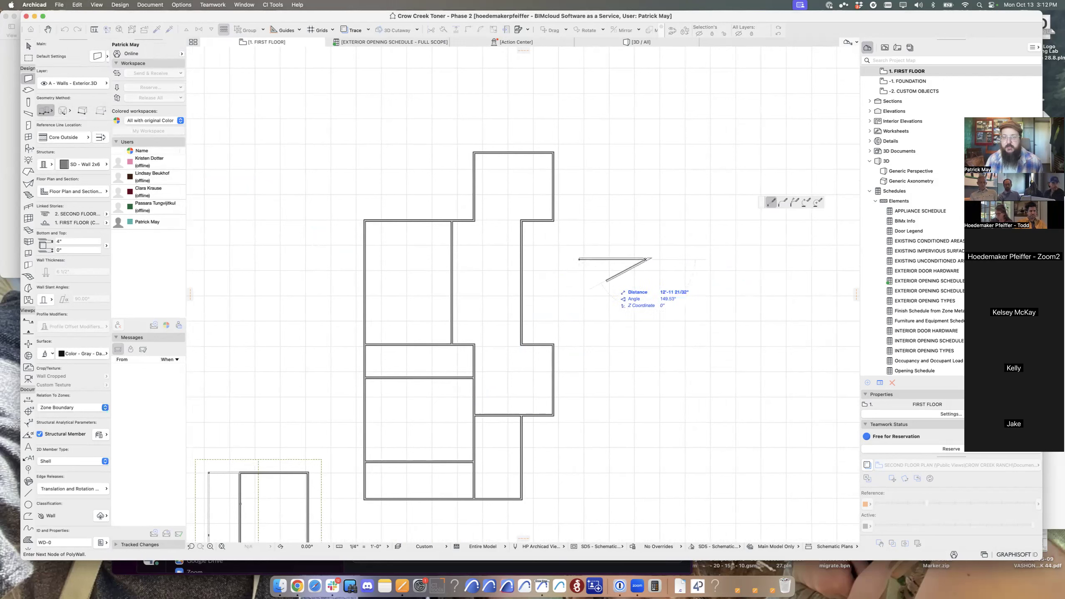
left_click(645, 259)
key("Escape")
Make three staggered copies of the short horizontal wall below it, and have all four walls selected.
left_click(629, 259)
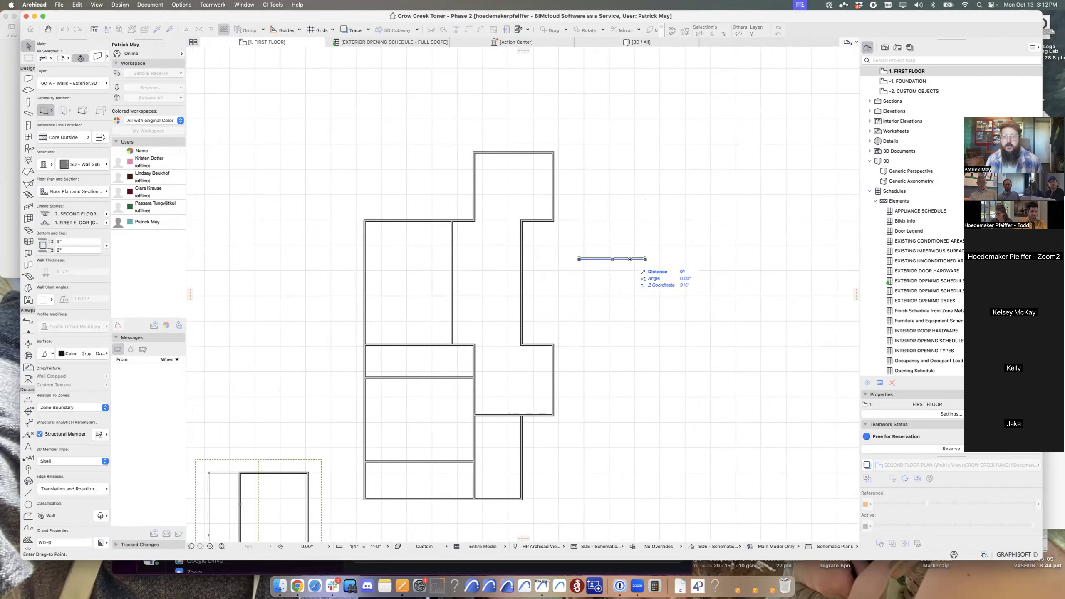
left_click(641, 270)
key("alt+super+d")
left_click(641, 270)
left_click(622, 281)
double_click(663, 297)
left_click(669, 321)
left_click(609, 255)
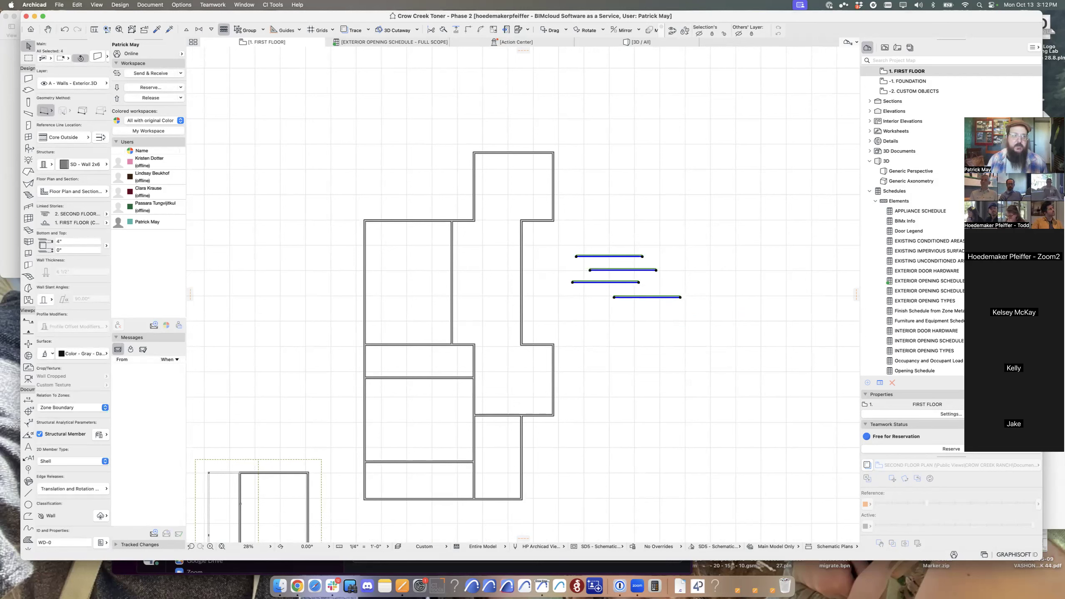
Adjust the four selected short walls so they extend to the plan's recessed right outer wall.
left_click(77, 4)
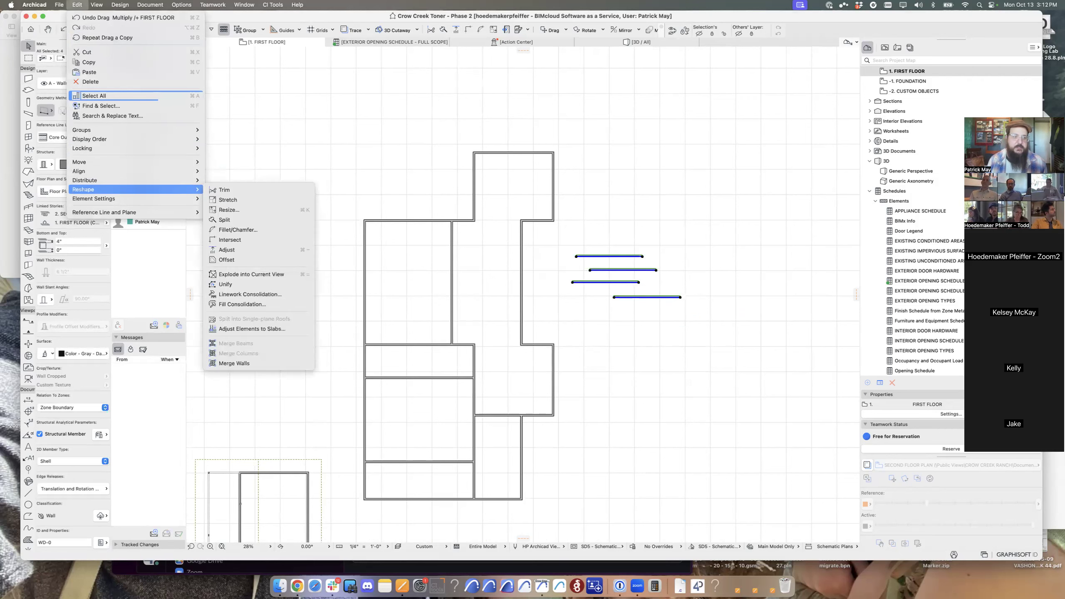
mouse_move(83, 190)
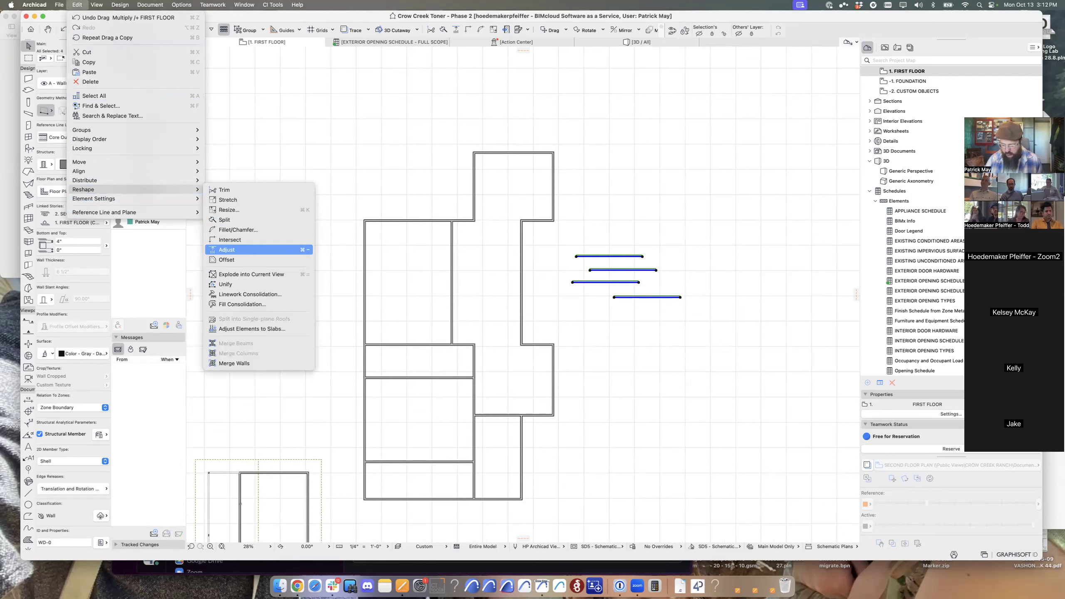
left_click(251, 274)
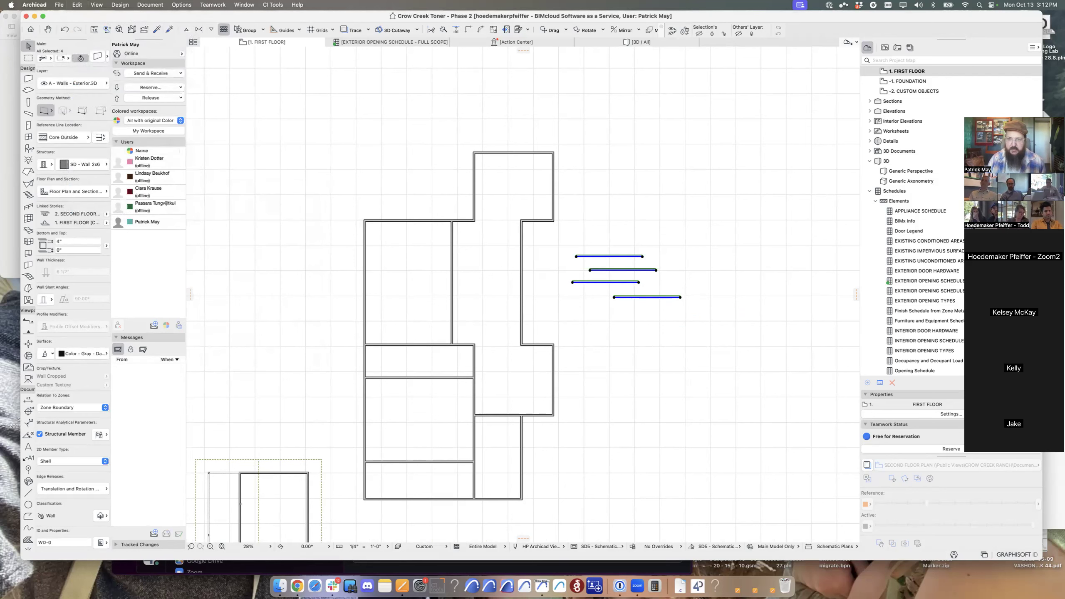
key("Escape")
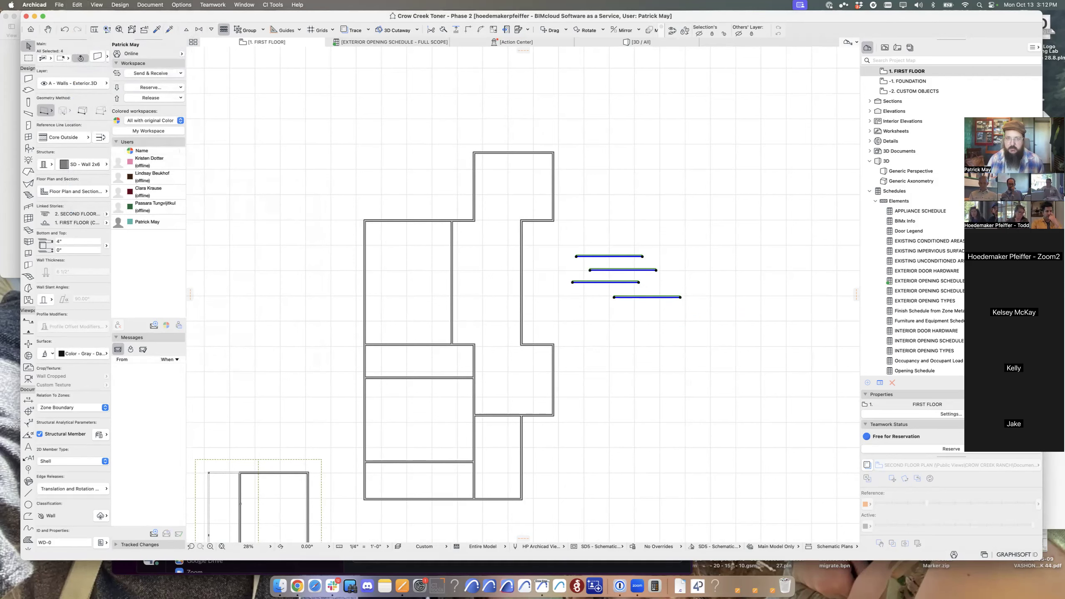
left_click(522, 283)
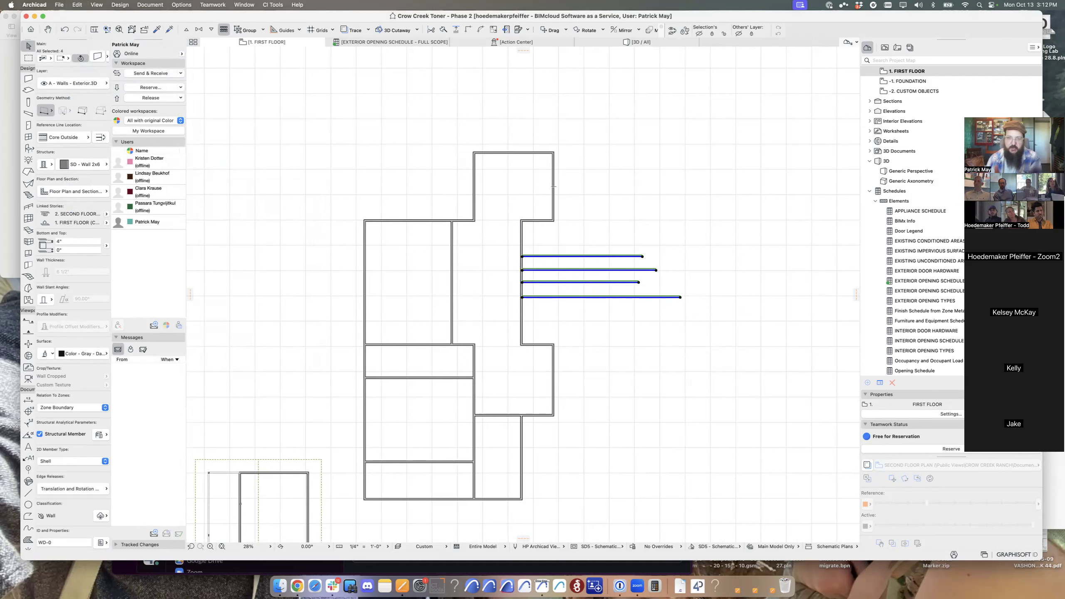
Try adjusting the four walls to the line of the top bay's right wall, and undo the adjustment.
key("super+minus")
left_click(554, 187)
key("super+z")
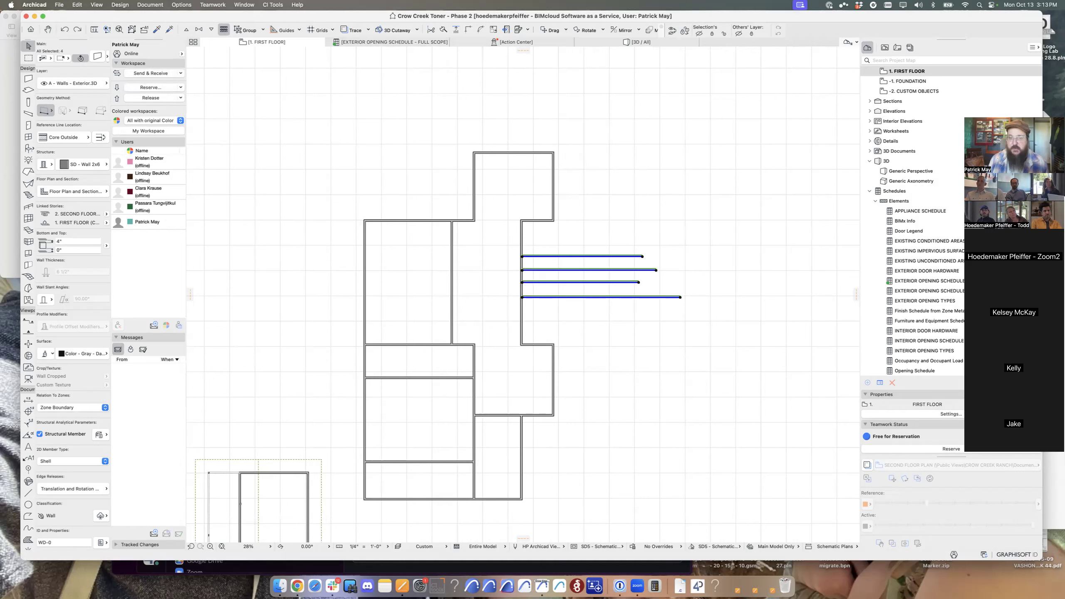
Split the four walls along the line of the top bay's right wall and delete their outer parts.
left_click(443, 29)
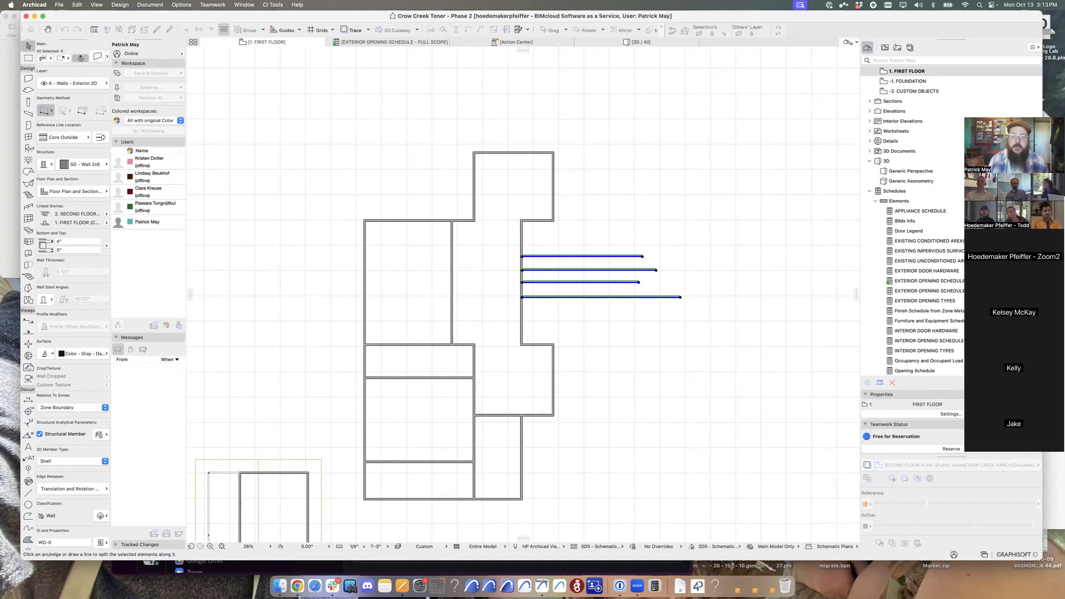
left_click(554, 186)
left_click(587, 188)
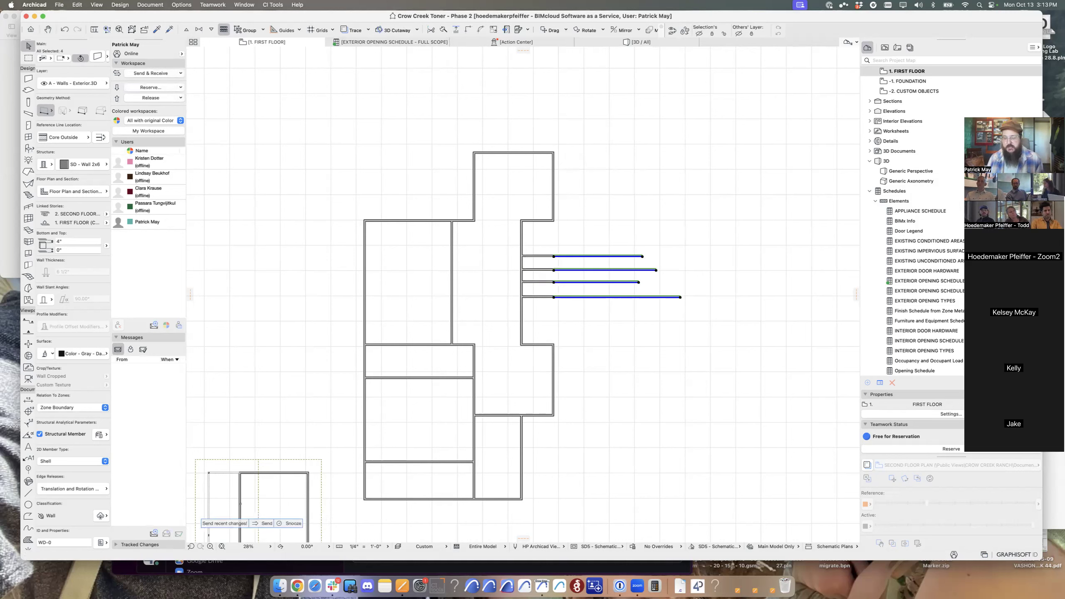
key("Delete")
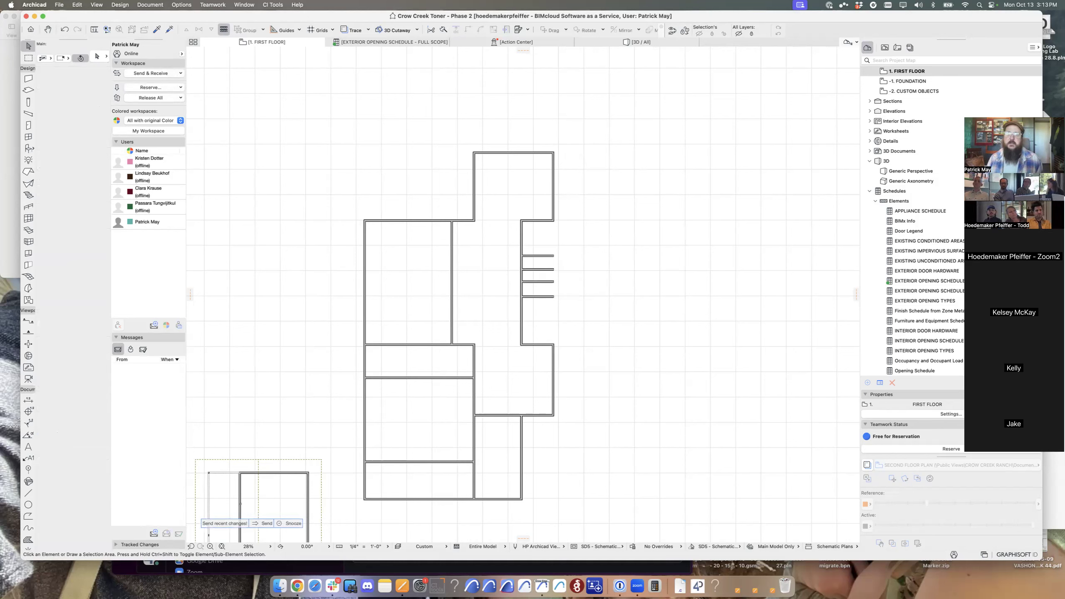
Draw two separate angled walls in the empty area right of the plan and select both.
key("w")
left_click(620, 212)
left_click(674, 233)
double_click(674, 233)
left_click(750, 162)
left_click(756, 215)
left_click(756, 215)
key("w")
left_click_drag(792, 268, 657, 198)
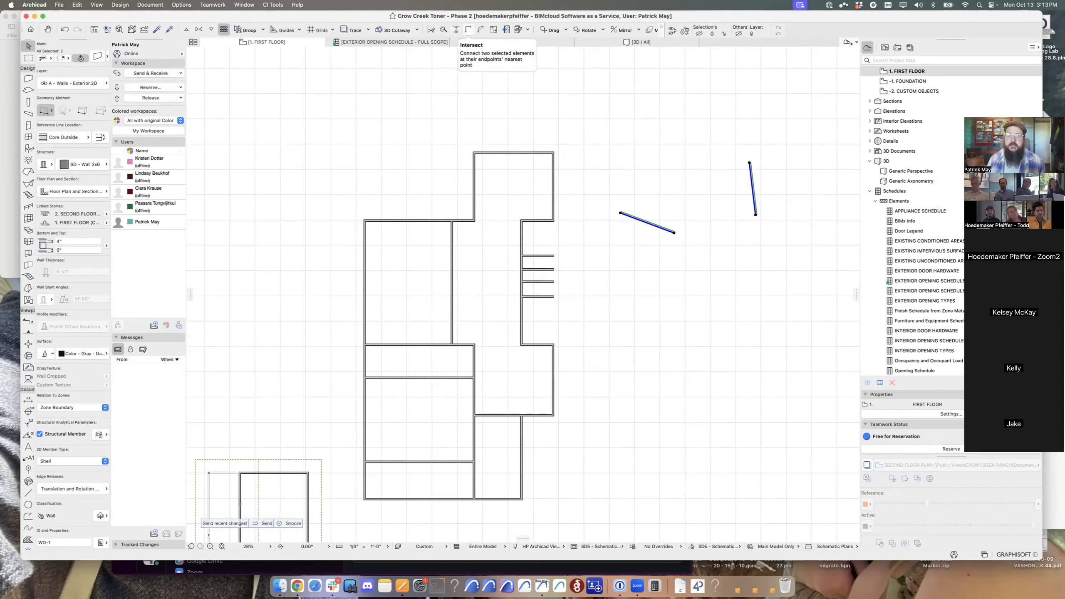
Intersect the two angled walls so they meet at a corner, and delete these practice walls.
left_click(77, 4)
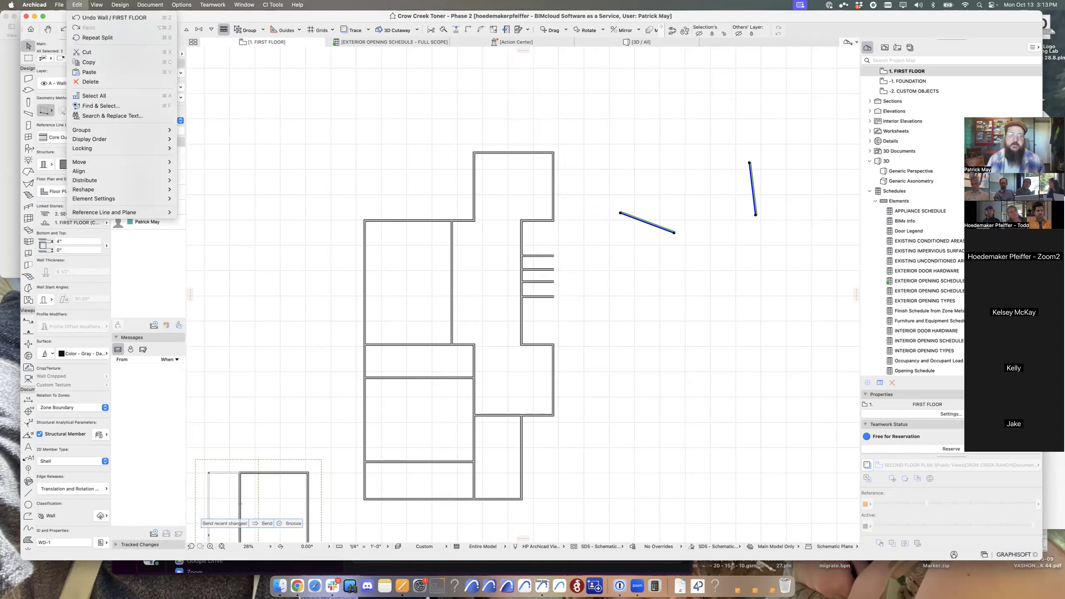
mouse_move(105, 189)
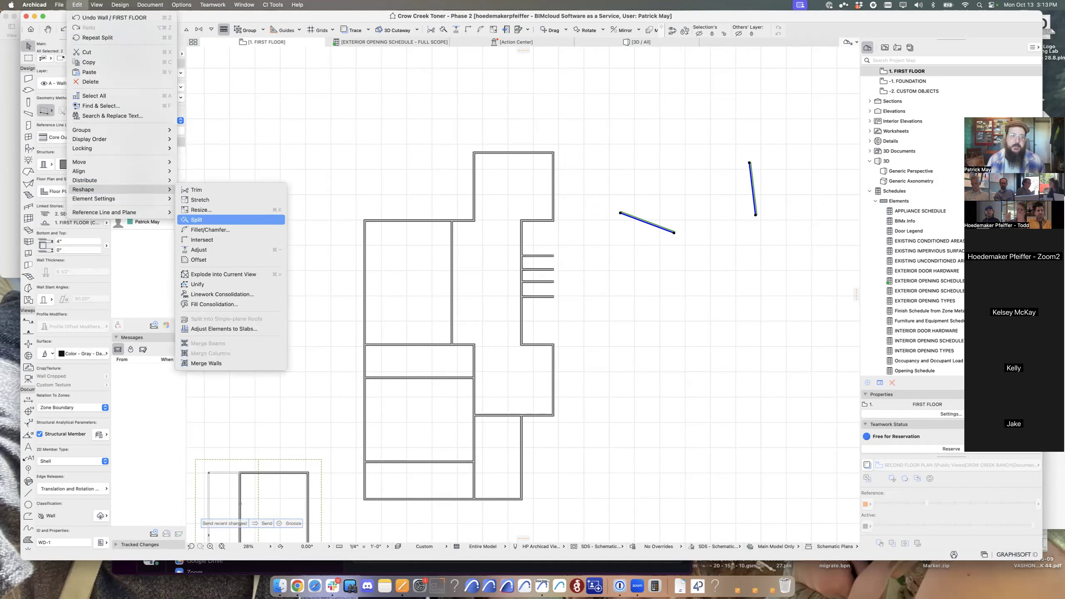
left_click(201, 239)
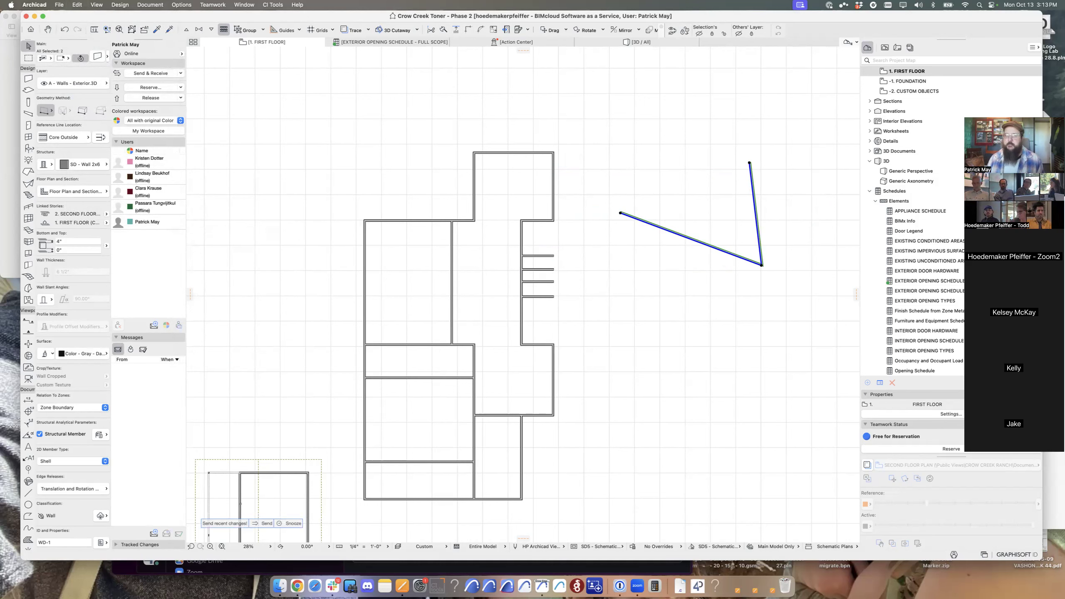
key("Delete")
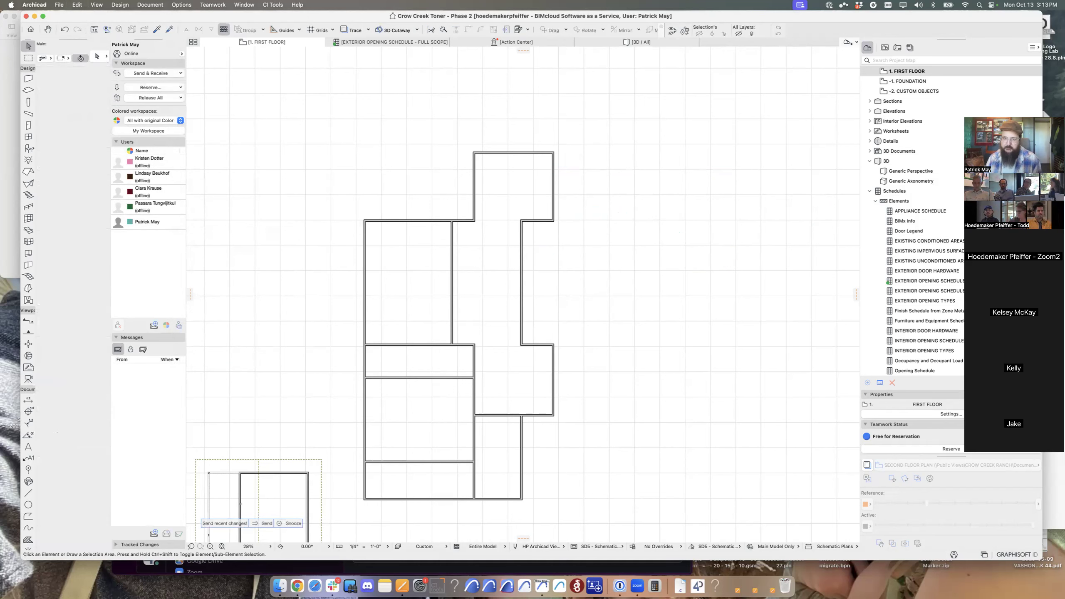
Set the Beam tool to the chained geometry method, look through its default Segment and Beam settings, and accept them.
middle_click_drag(679, 268, 529, 341)
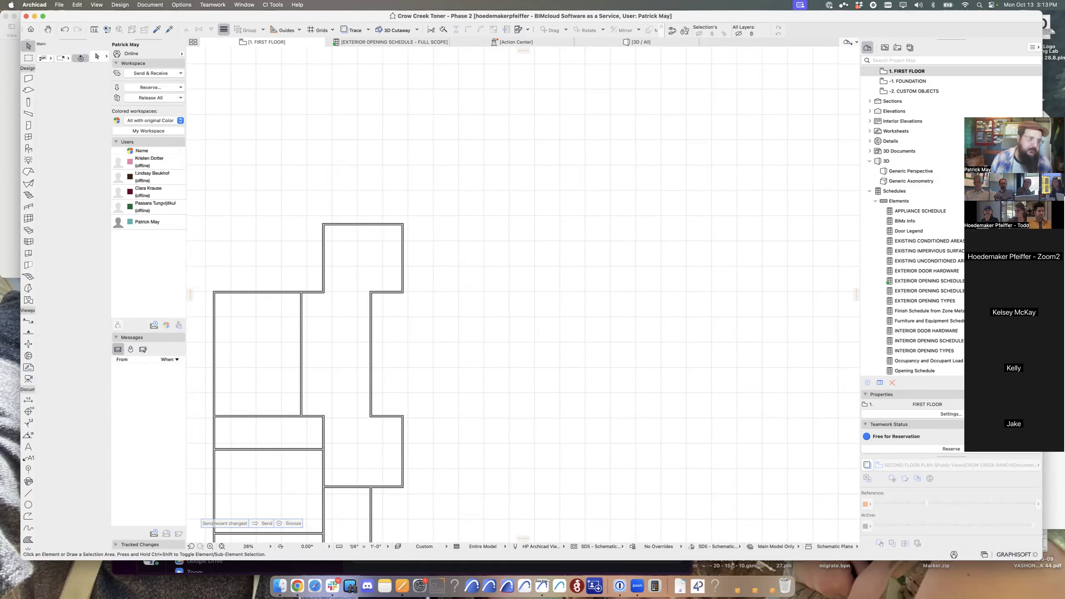
left_click(28, 113)
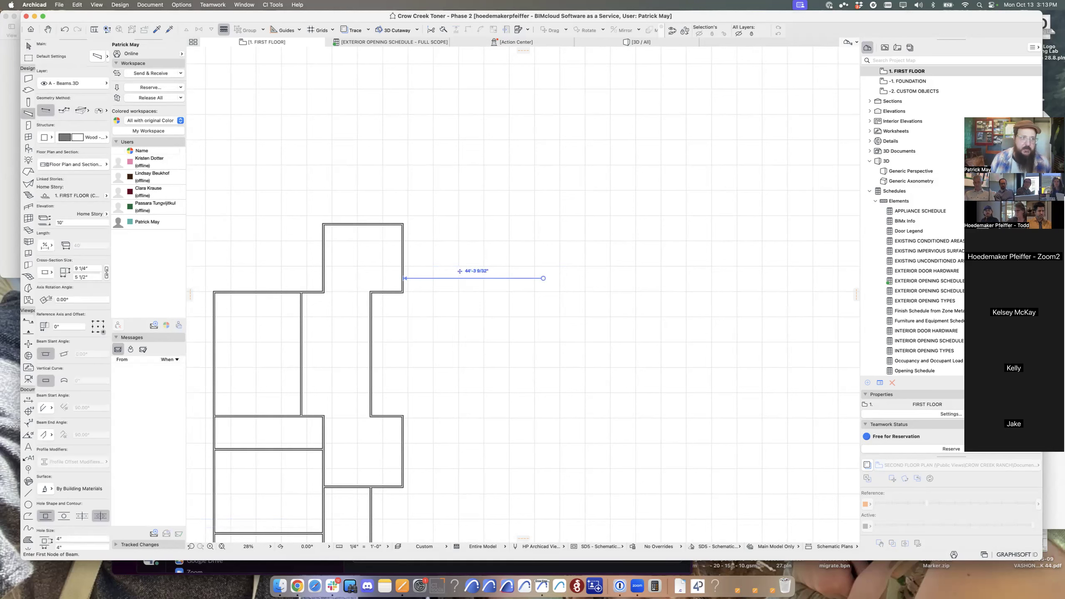
left_click(63, 111)
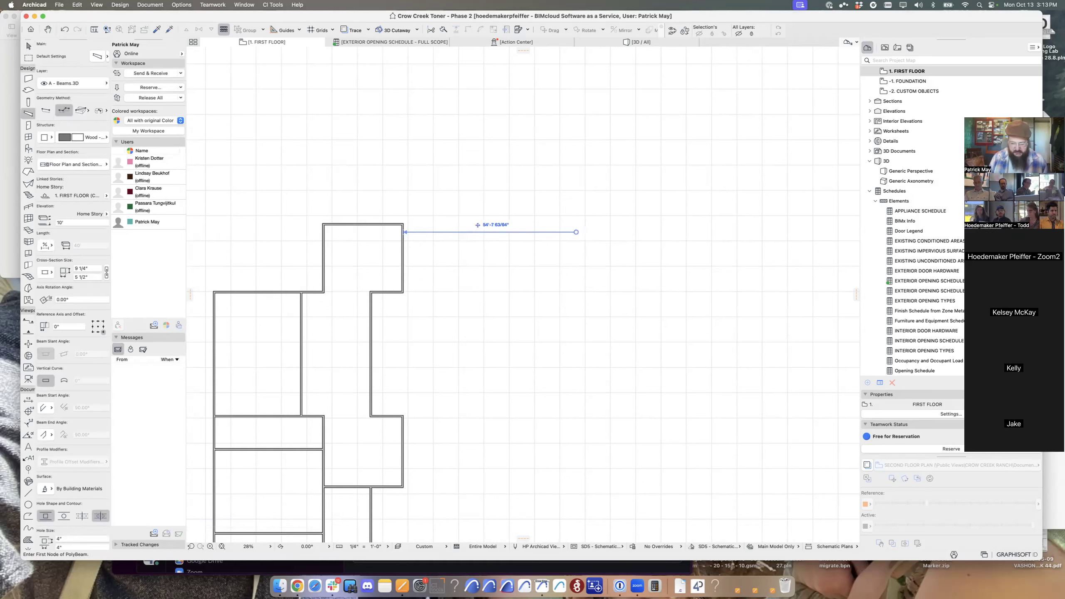
key("super+t")
left_click(578, 135)
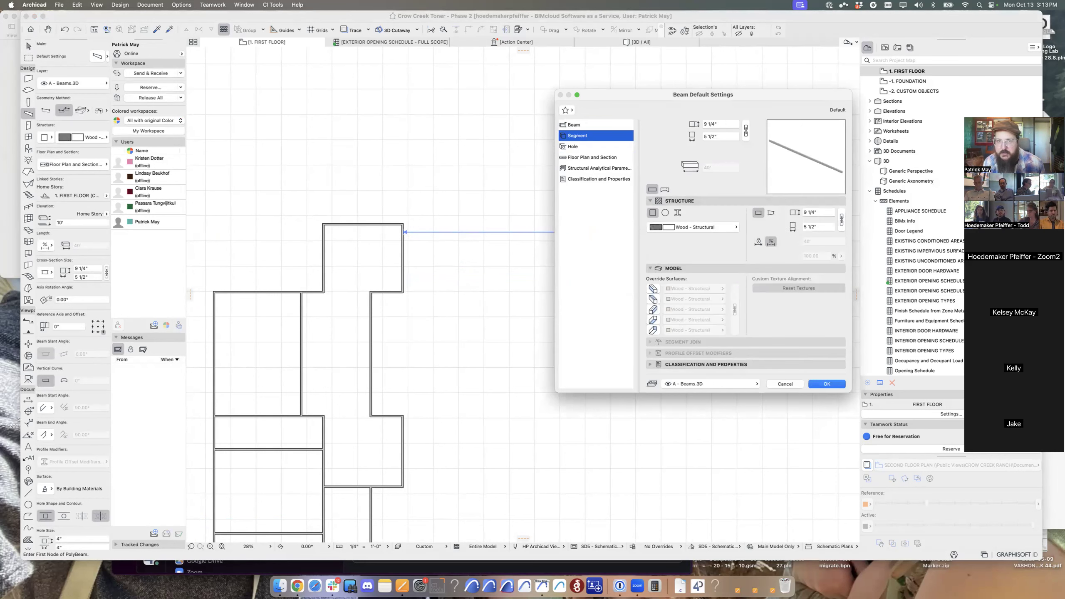
left_click(574, 124)
key("Return")
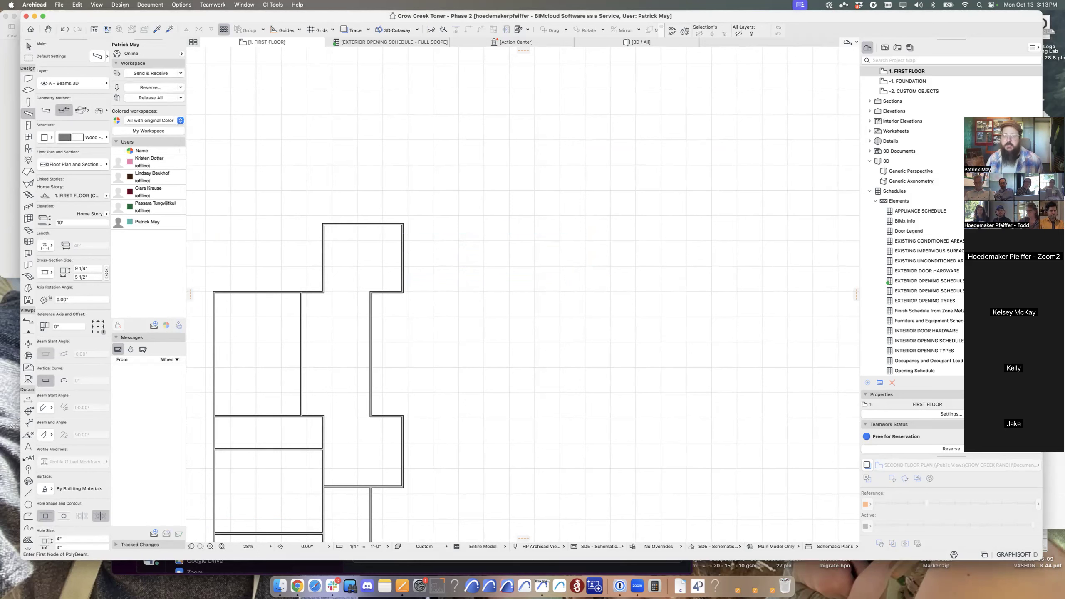
Draw an L-shaped chained beam right of the plan, with a vertical leg about 20'-11" long, and select its segments.
left_click(541, 194)
left_click(647, 195)
double_click(648, 260)
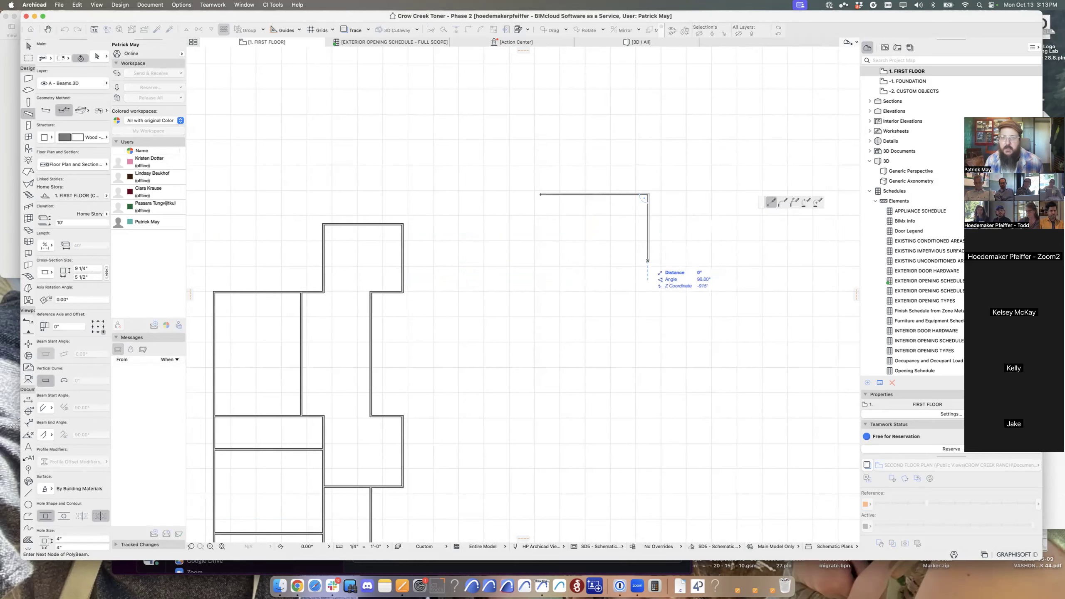
key("Escape")
left_click_drag(665, 221, 627, 174)
left_click(627, 174)
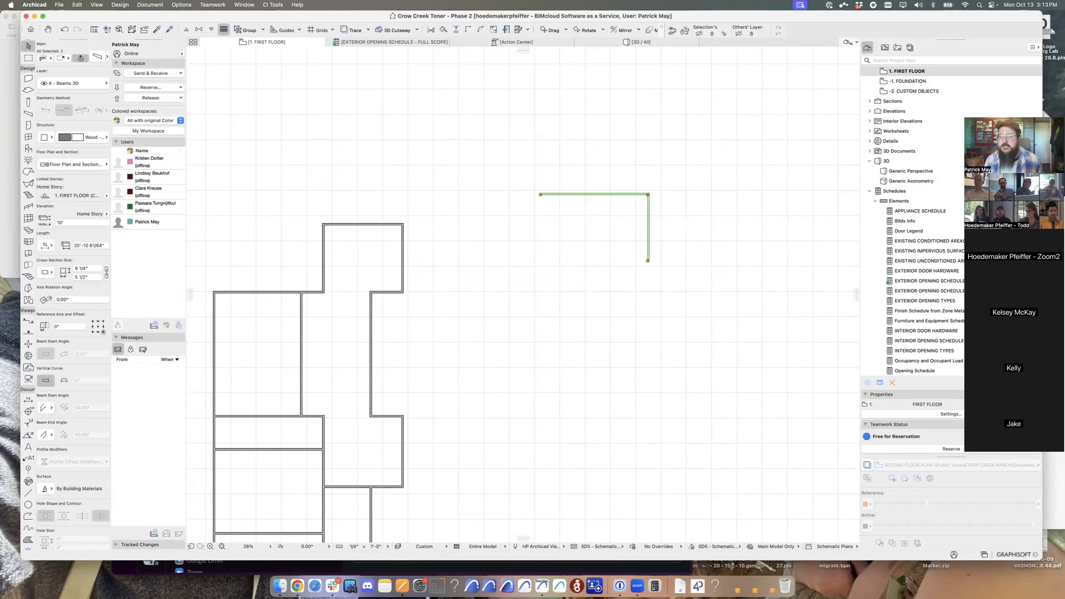
Fillet the corner of the L-shaped chained beam with a 5' radius, and undo the fillet.
scroll(650, 193, "up", 5)
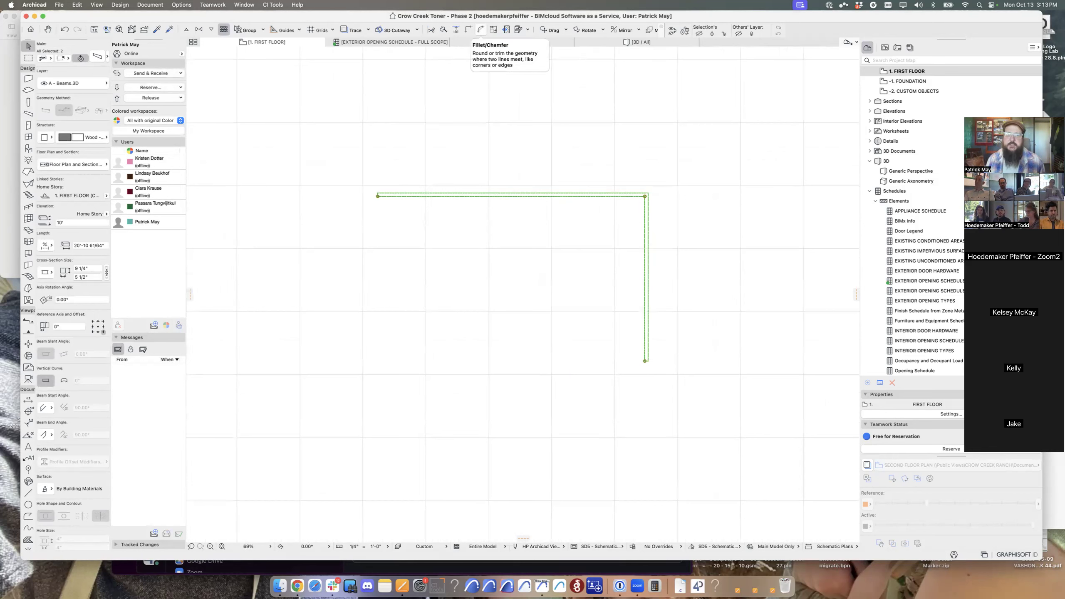
left_click(481, 30)
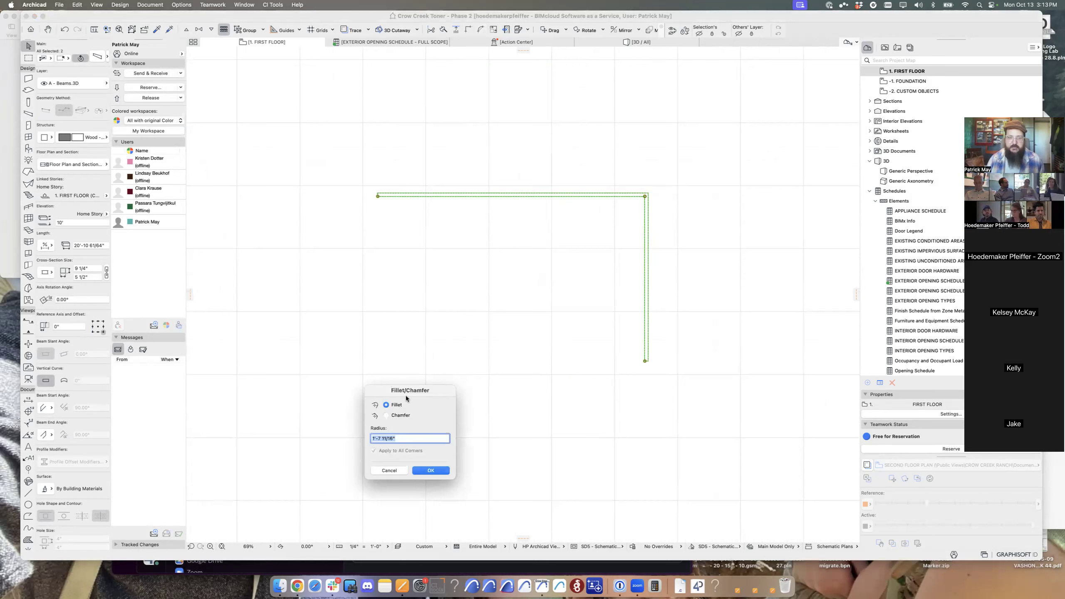
left_click_drag(406, 393, 430, 301)
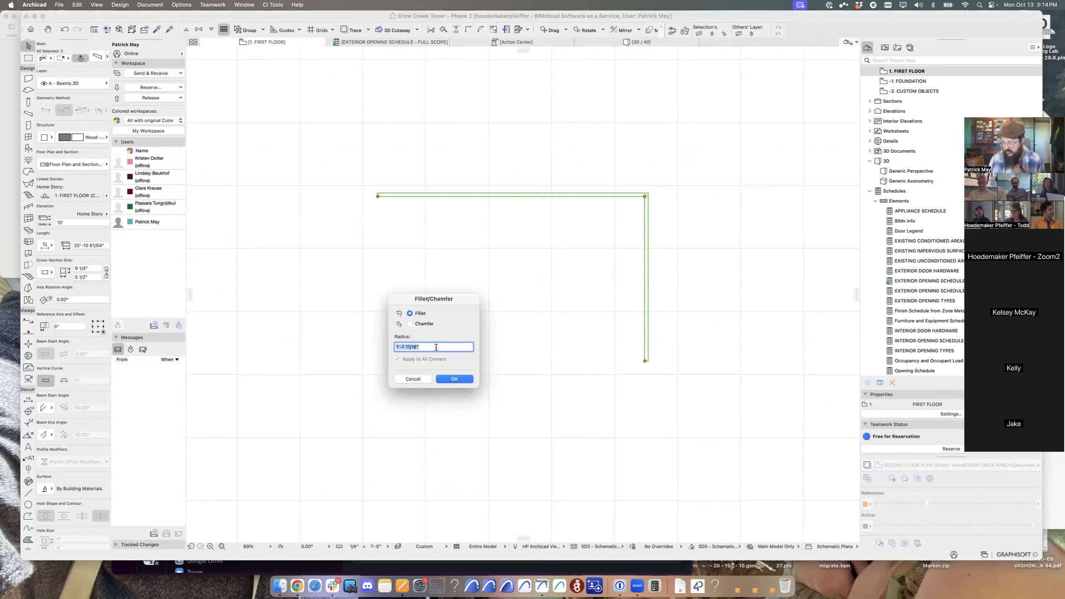
key("Return")
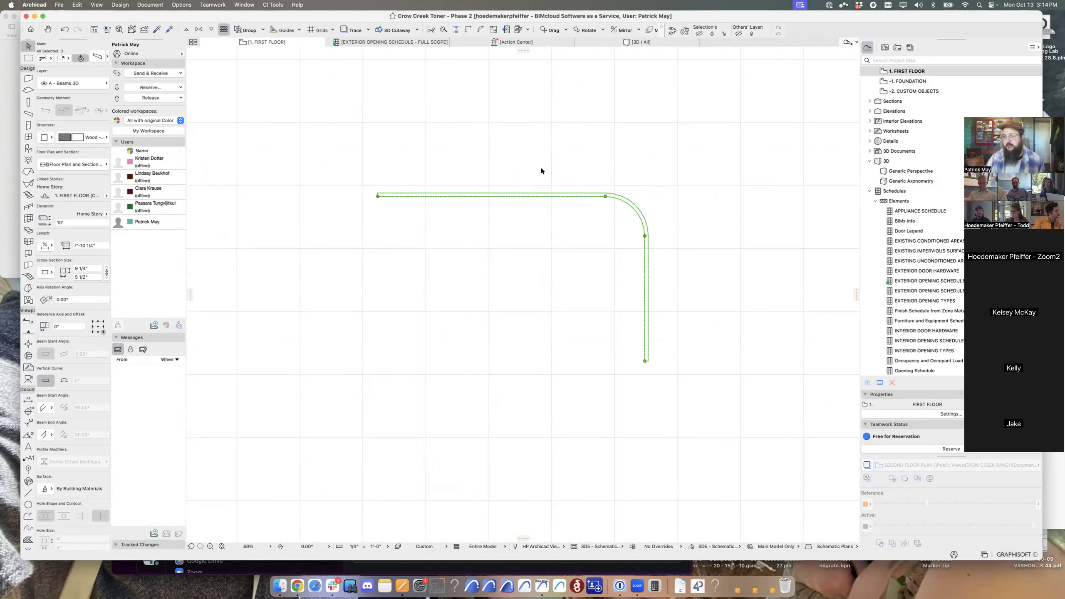
key("super+z")
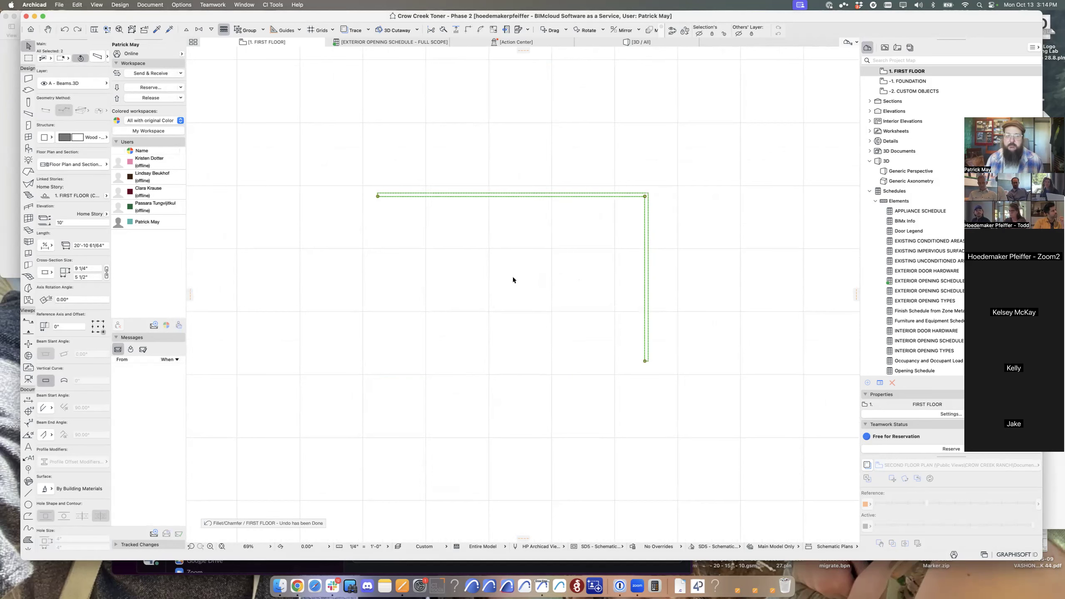
key("Escape")
Copy the narrow slab from the small building near the floor plan to the space inside the L-shaped beam.
scroll(513, 280, "down", 5)
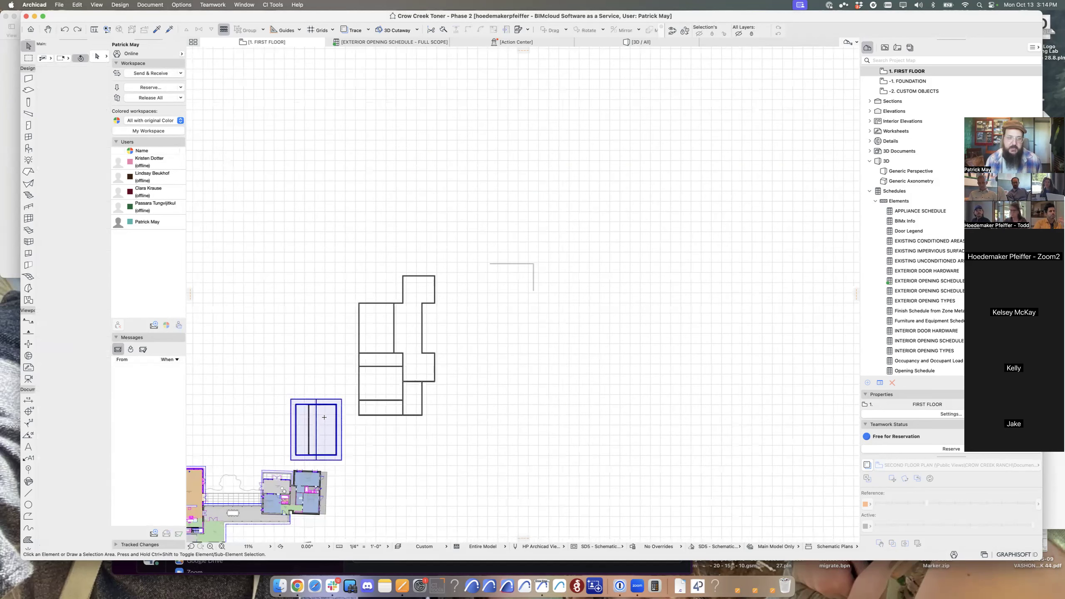
left_click(302, 427)
left_click(302, 427)
left_click_drag(301, 425, 514, 292)
left_click(517, 291)
scroll(523, 274, "up", 5)
key("Escape")
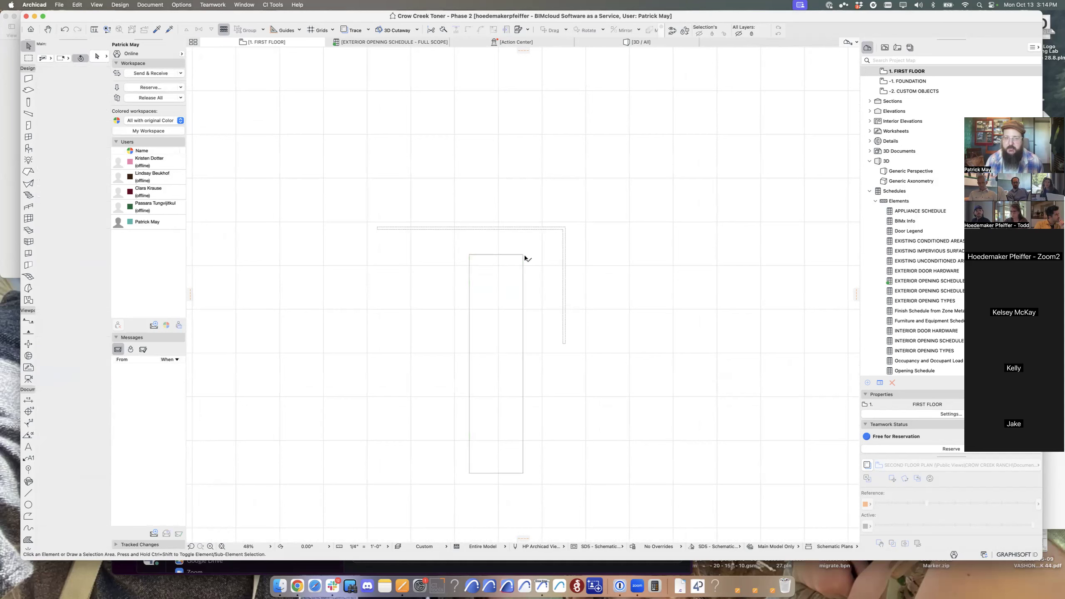
Fillet only the copied slab's upper-right corner with a 5' radius, and undo the fillet.
left_click(523, 255)
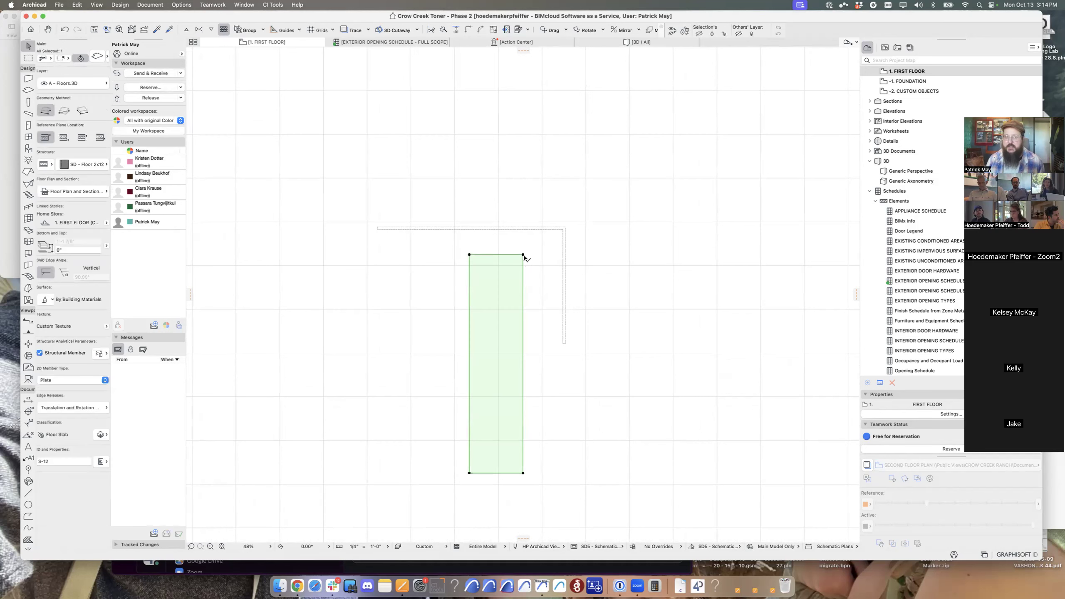
left_click(523, 255)
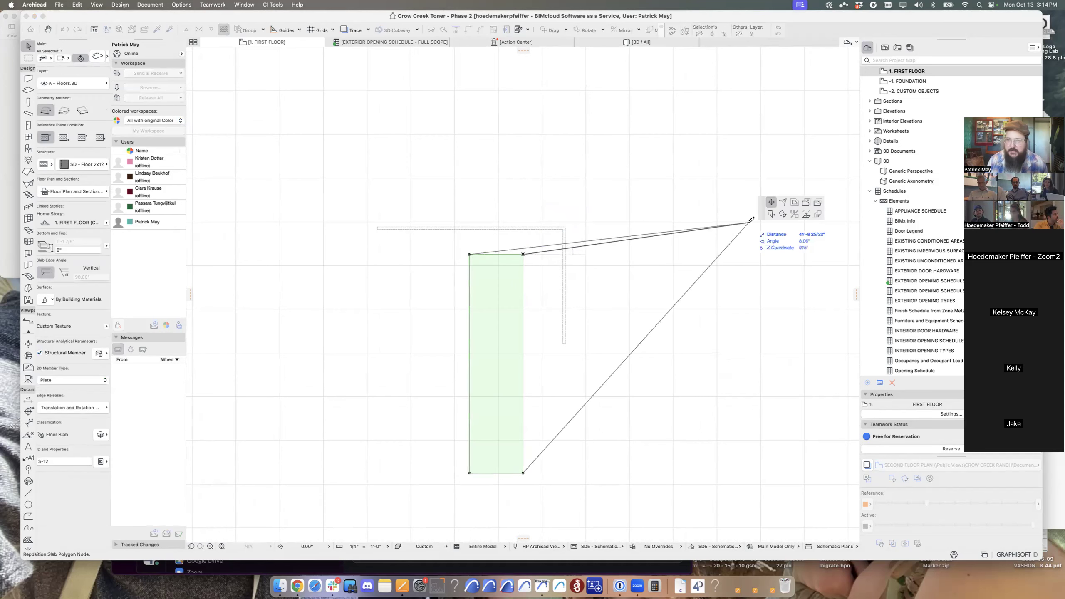
left_click(783, 203)
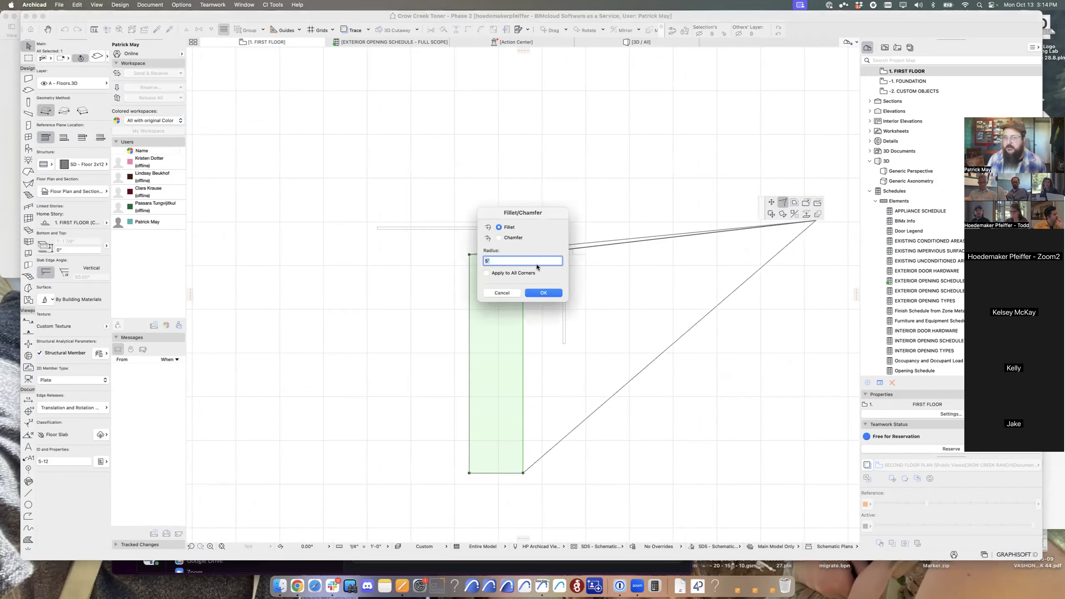
left_click_drag(519, 211, 455, 154)
key("Return")
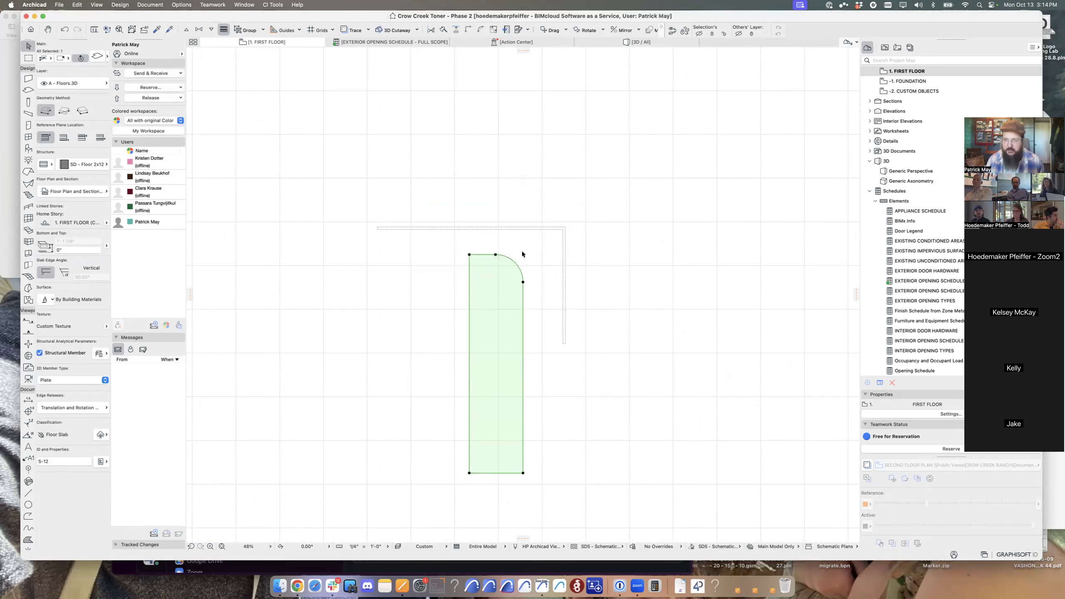
key("super+z")
Widen the copied slab by offsetting its left edge outward, and try 5' fillets on all its corners before undoing them.
left_click(469, 308)
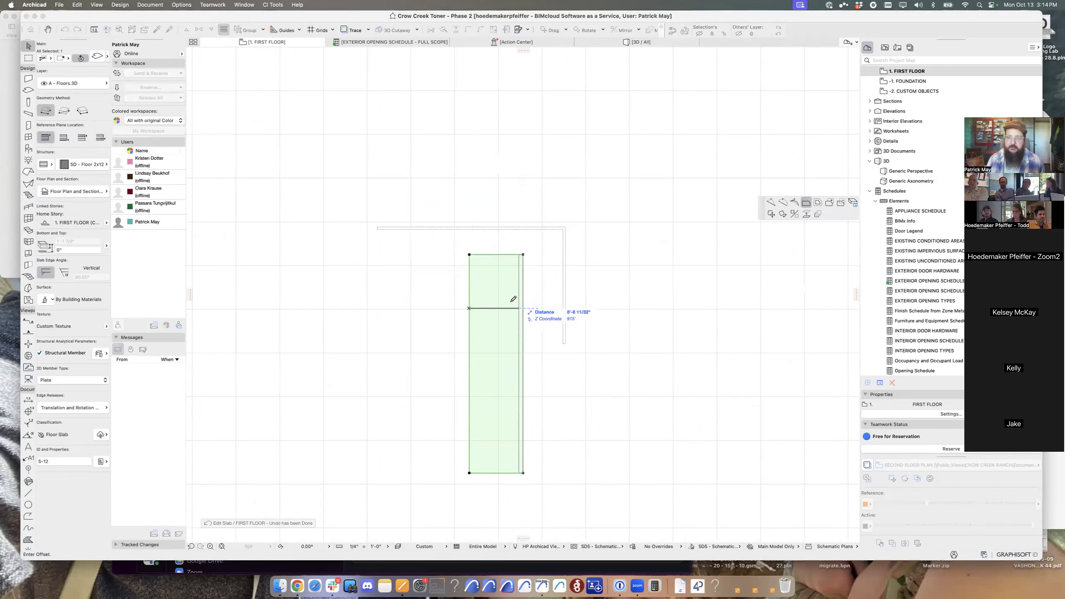
left_click(381, 318)
left_click(480, 30)
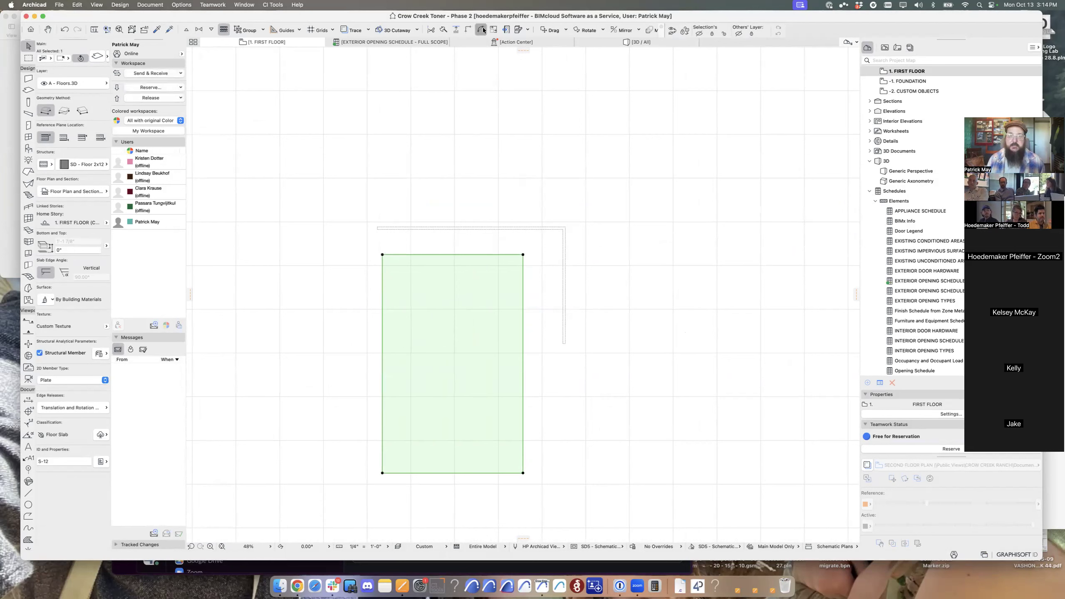
key("Return")
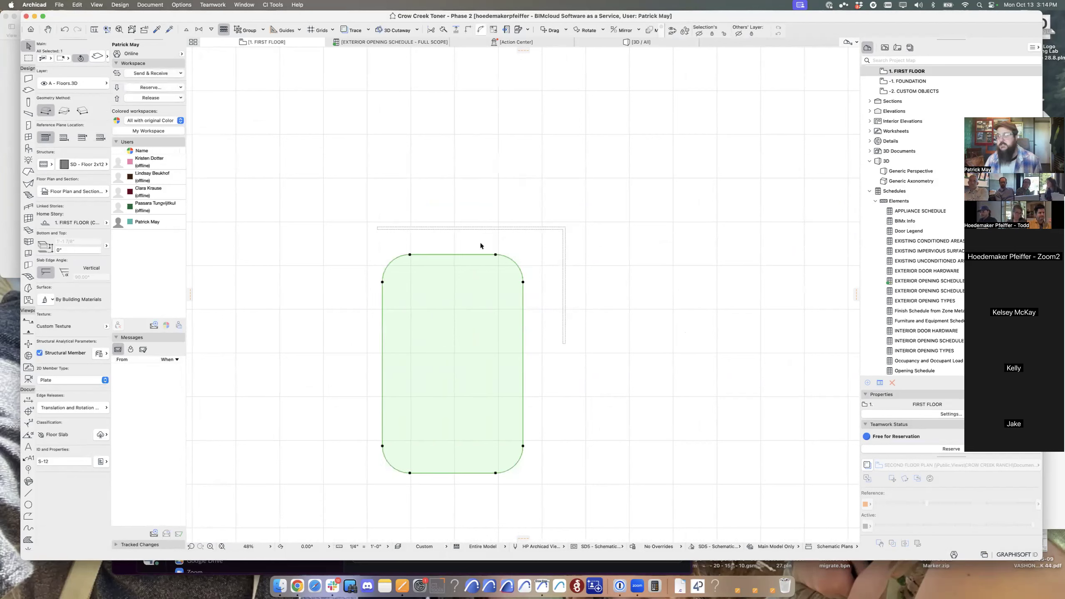
key("super+z")
key("Escape")
From the copied slab's upper edge, preview a curved edge and a single-edge offset, and offset all edges slightly outward.
scroll(463, 255, "down", 5)
scroll(463, 255, "left", 5)
left_click(532, 205)
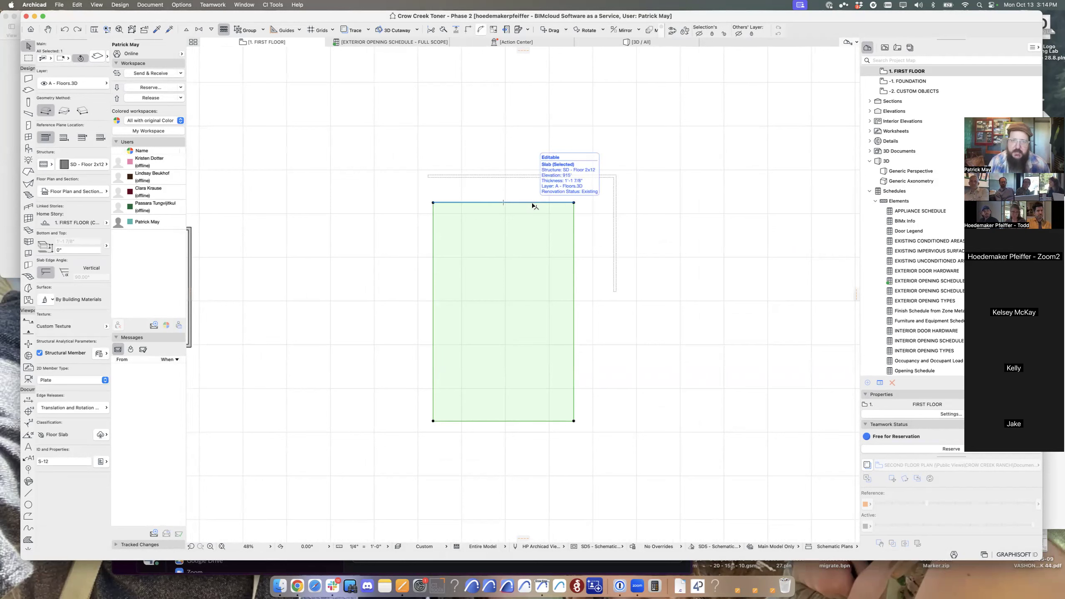
left_click(532, 203)
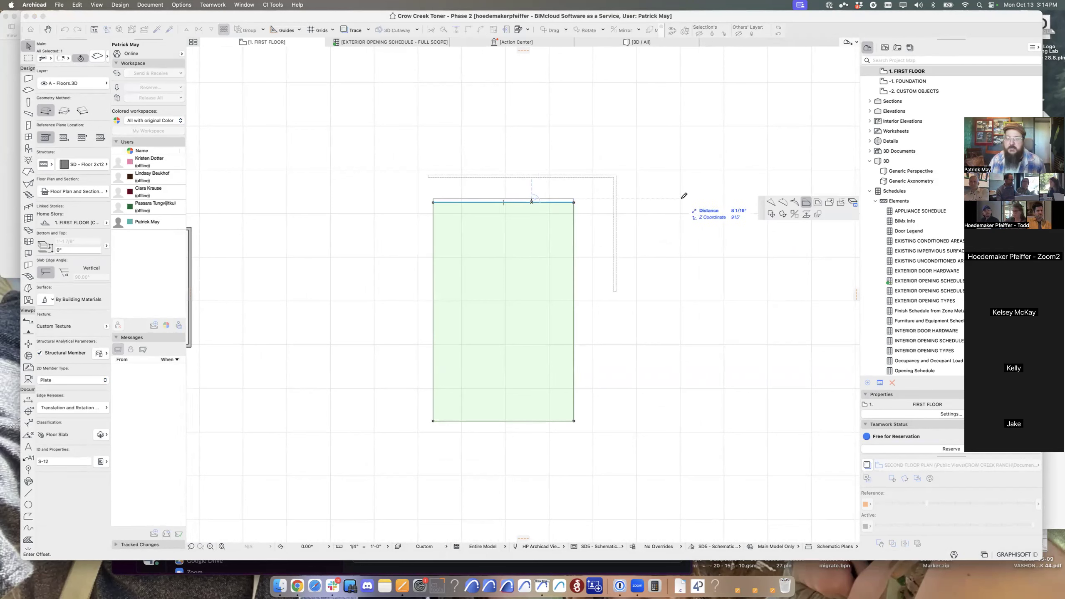
left_click(818, 202)
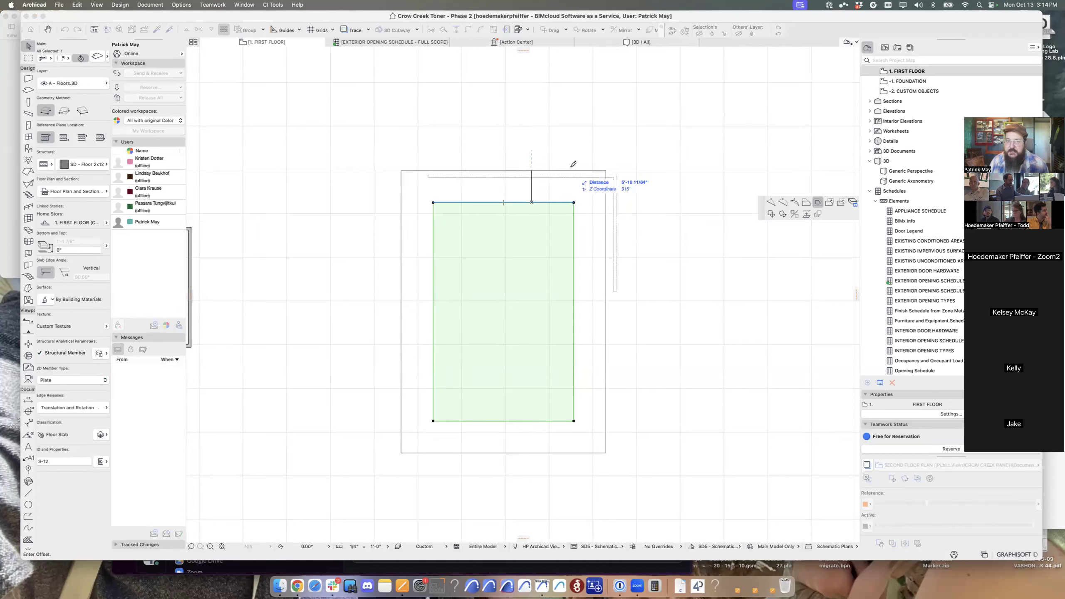
left_click(806, 202)
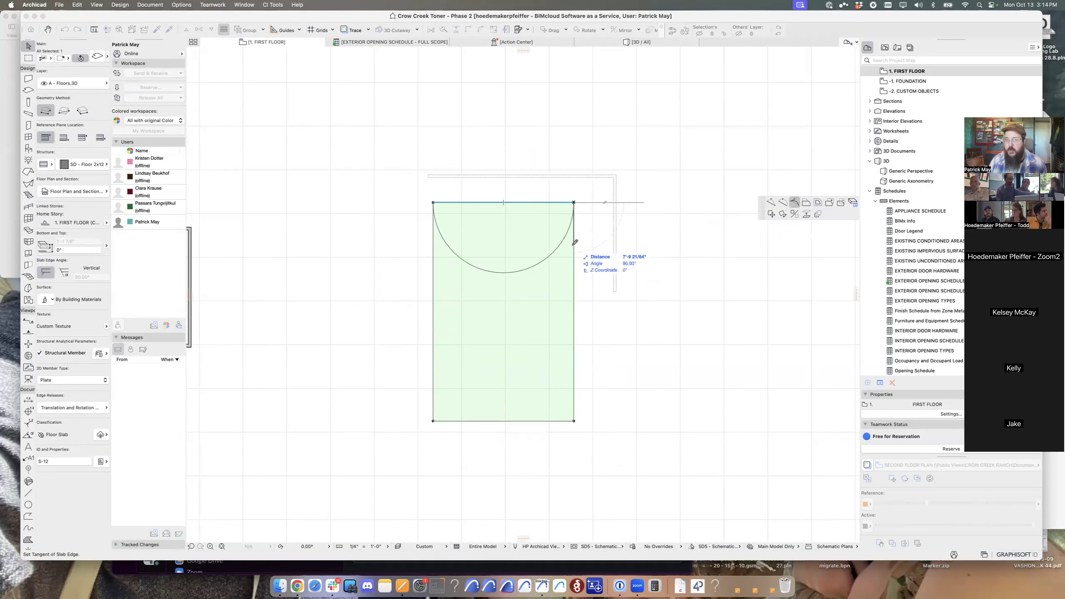
left_click(806, 202)
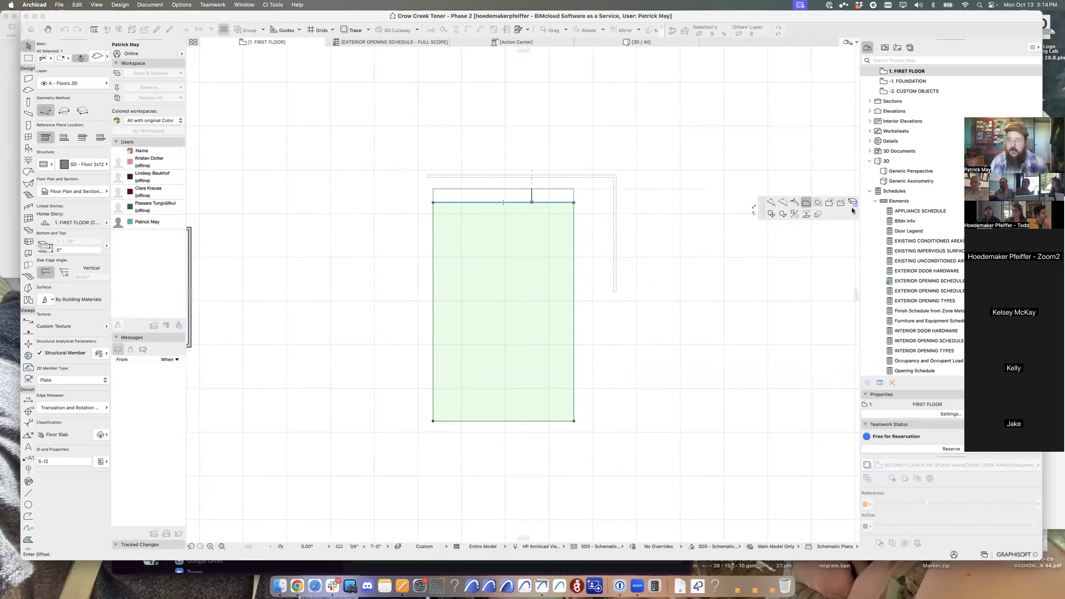
left_click(817, 202)
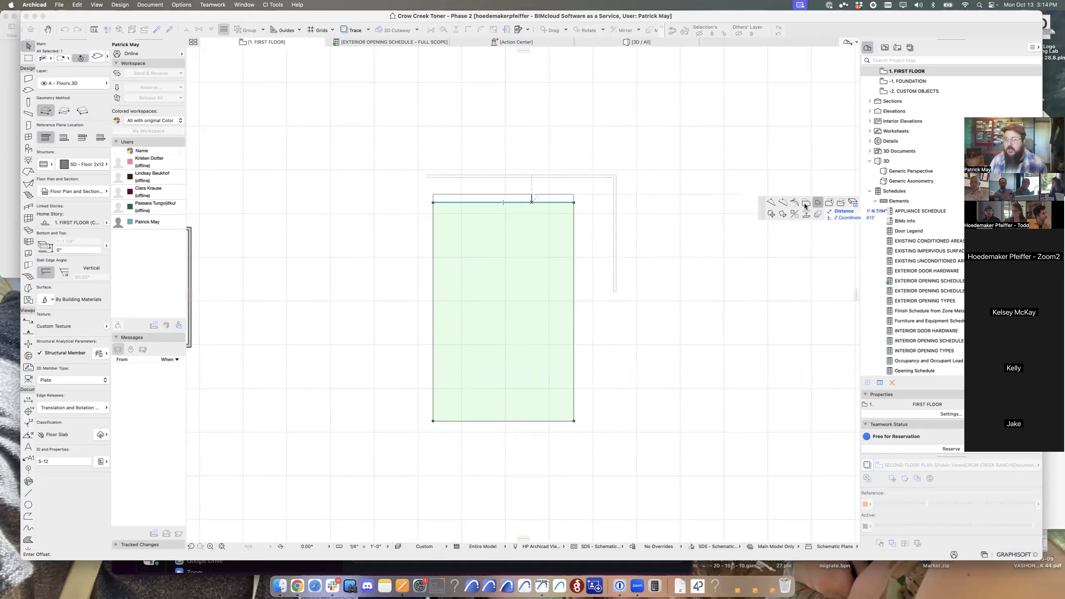
left_click(569, 192)
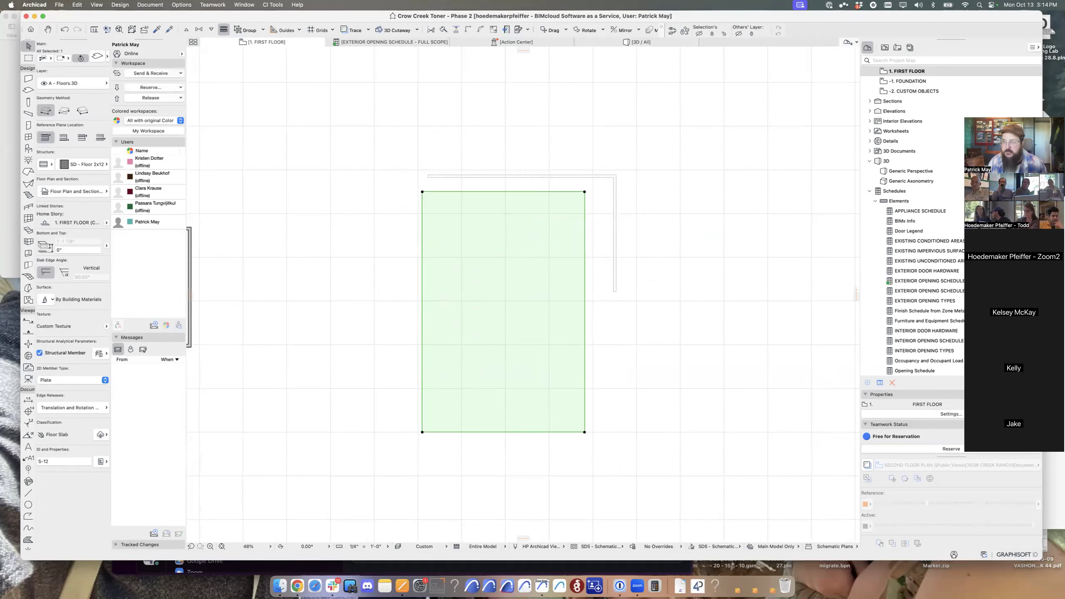
key("Escape")
Pick up the practice slab's settings and create a floor slab from the floor plan's exterior wall outline with the Magic Wand.
middle_click_drag(587, 311, 334, 335)
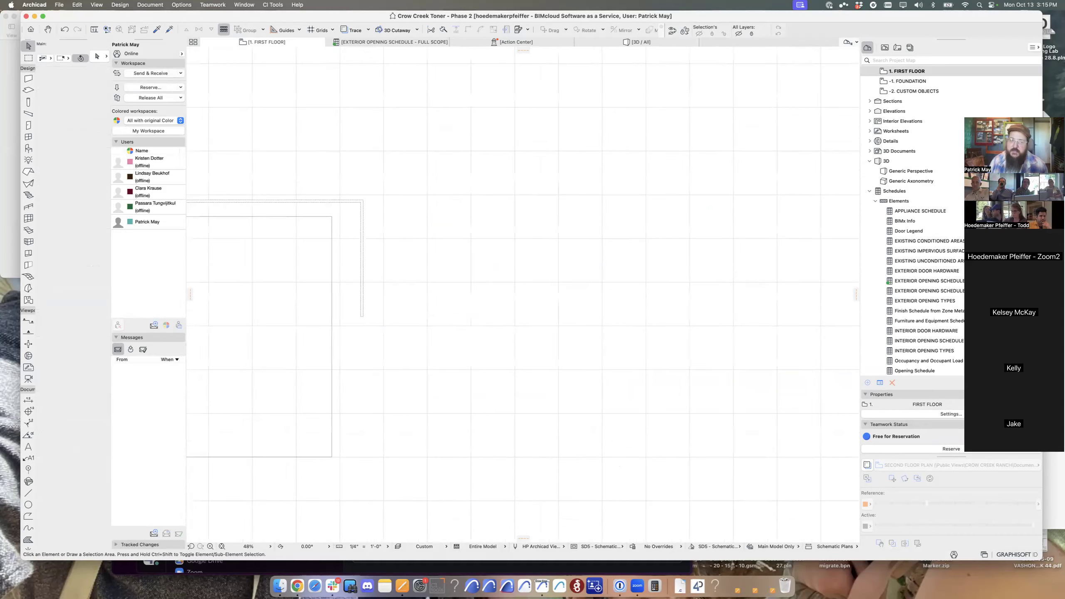
left_click(331, 336, "alt")
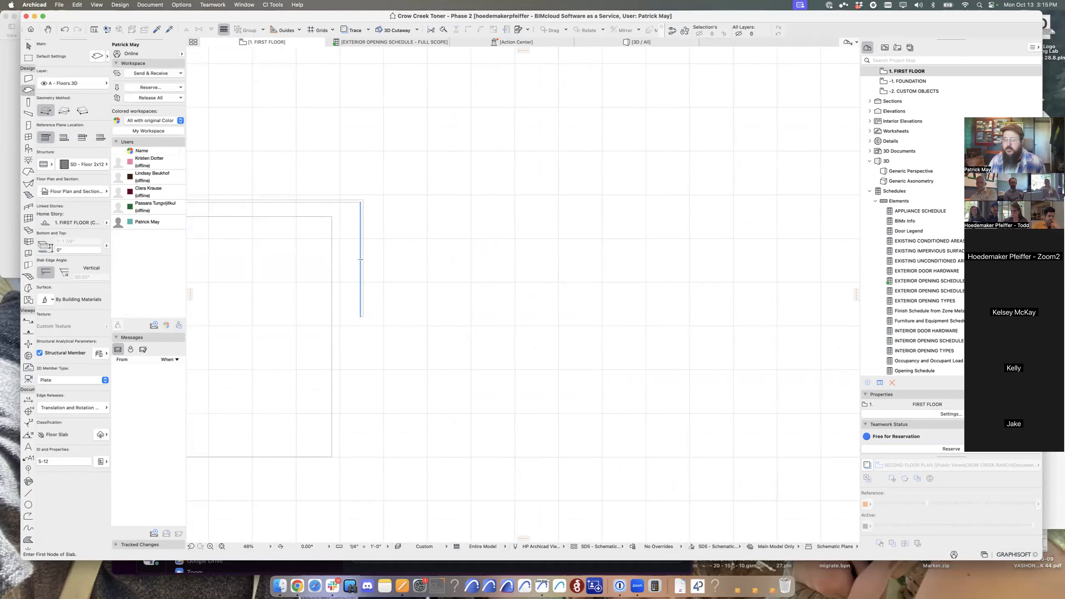
middle_click_drag(360, 259, 687, 208)
middle_click_drag(214, 321, 617, 120)
scroll(567, 256, "down", 1)
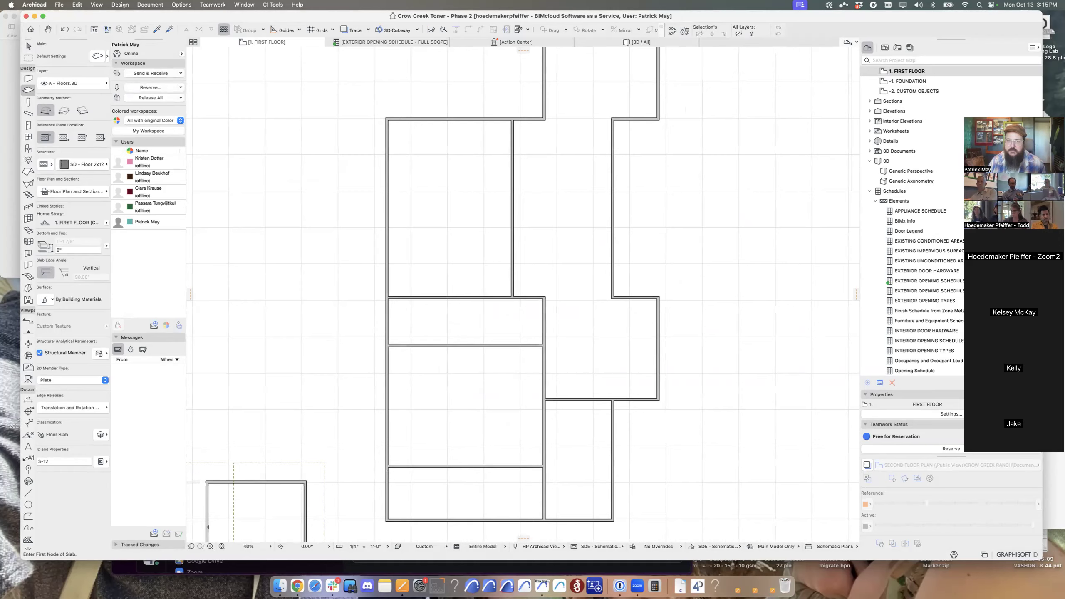
scroll(616, 256, "down", 1)
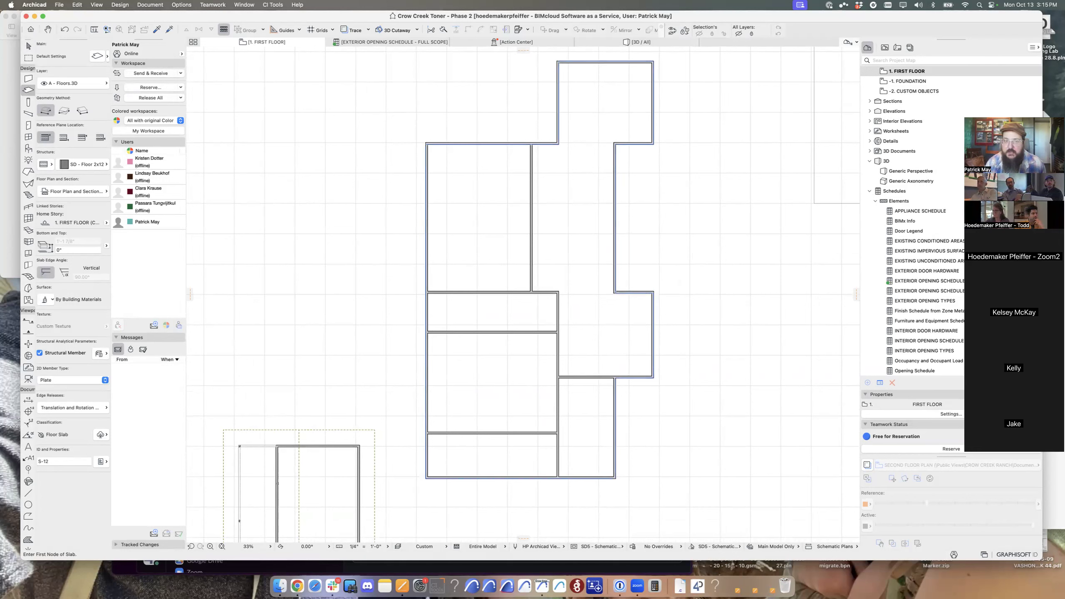
left_click(654, 144)
key("w")
left_click(654, 144)
middle_click_drag(654, 144, 661, 204)
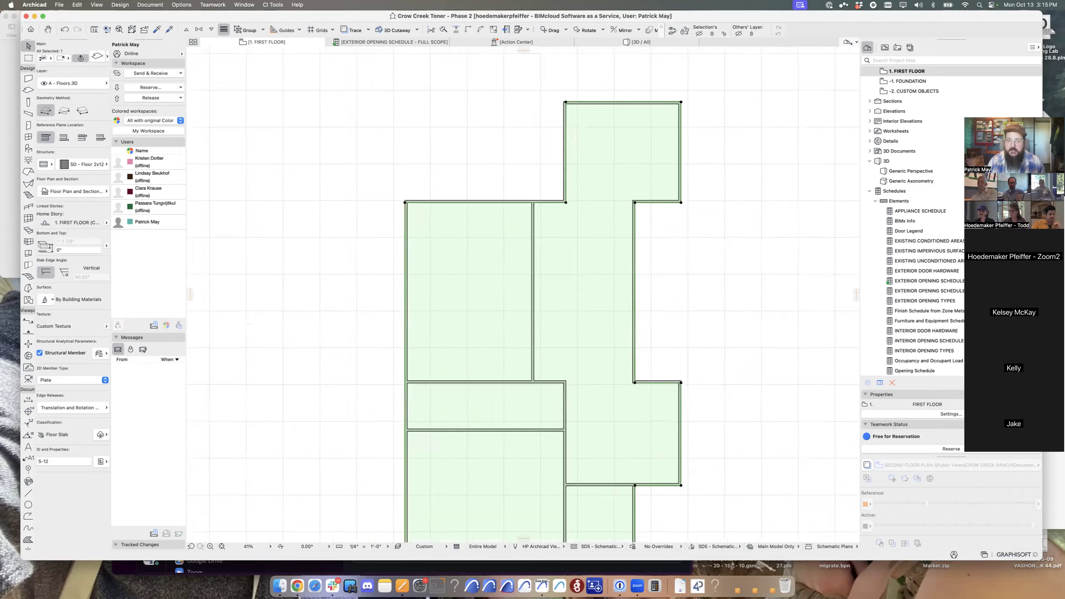
scroll(568, 209, "up", 3)
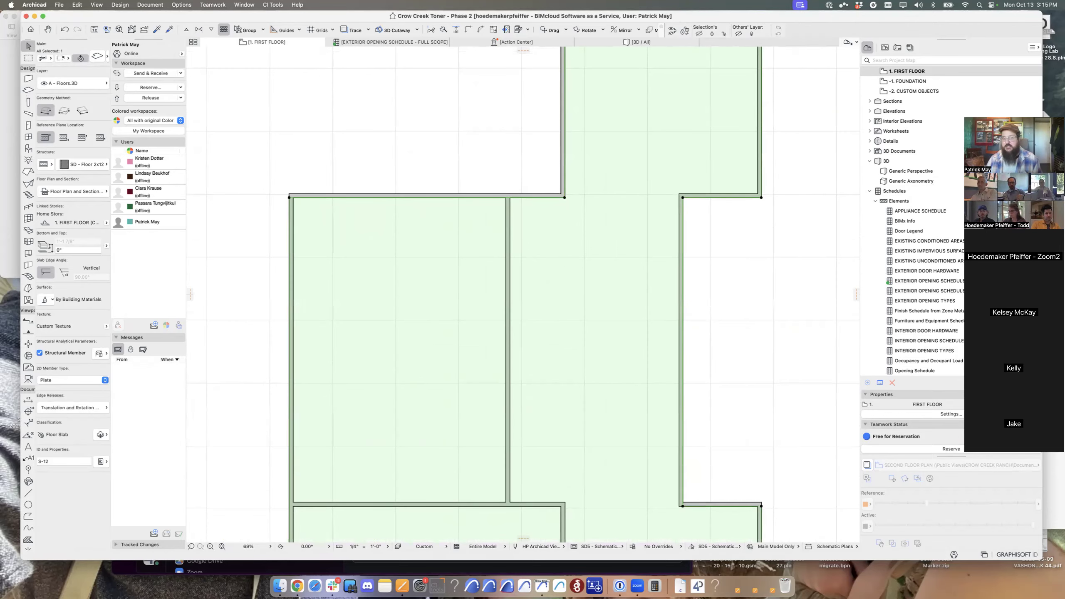
Select the floor slab under the plan and offset all its edges outward by 1'5".
key("w")
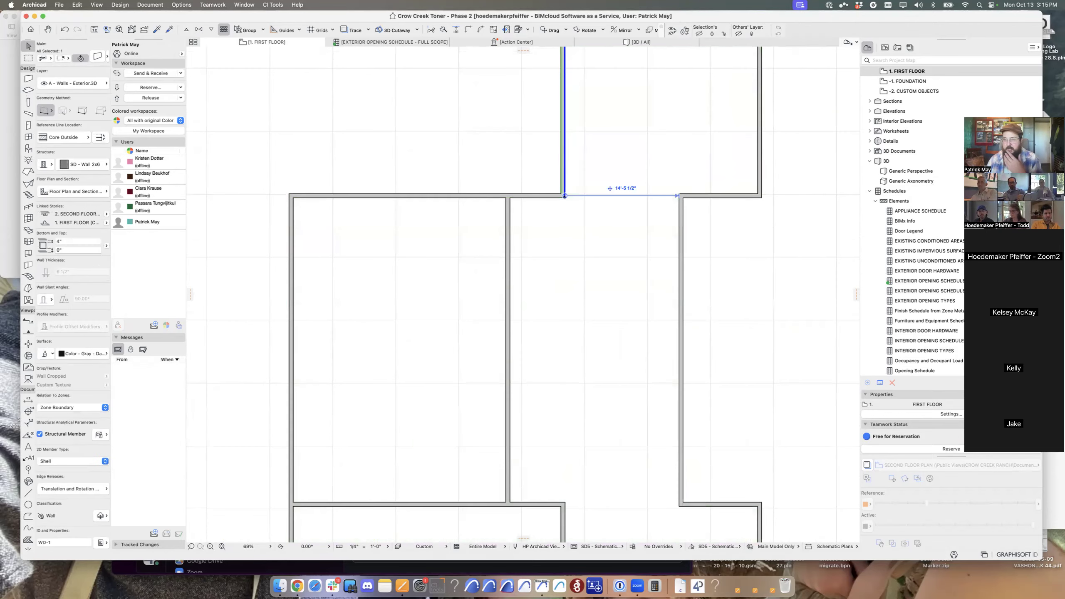
left_click(605, 216)
scroll(605, 216, "down", 5)
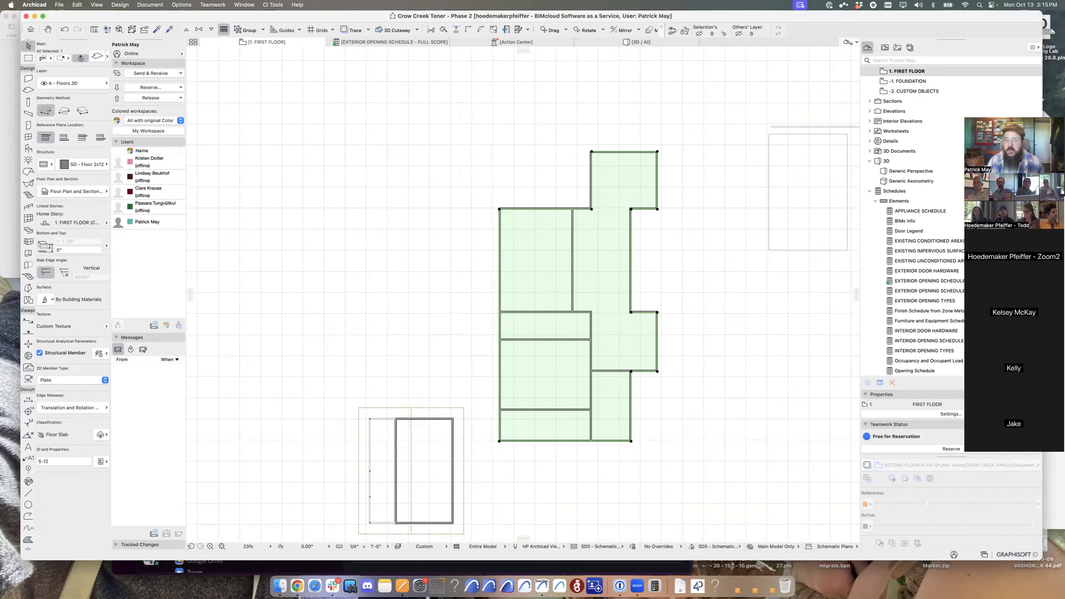
key("alt+c")
key("w")
left_click(605, 215)
left_click(657, 209)
left_click(796, 202)
type("1'5")
key("Return")
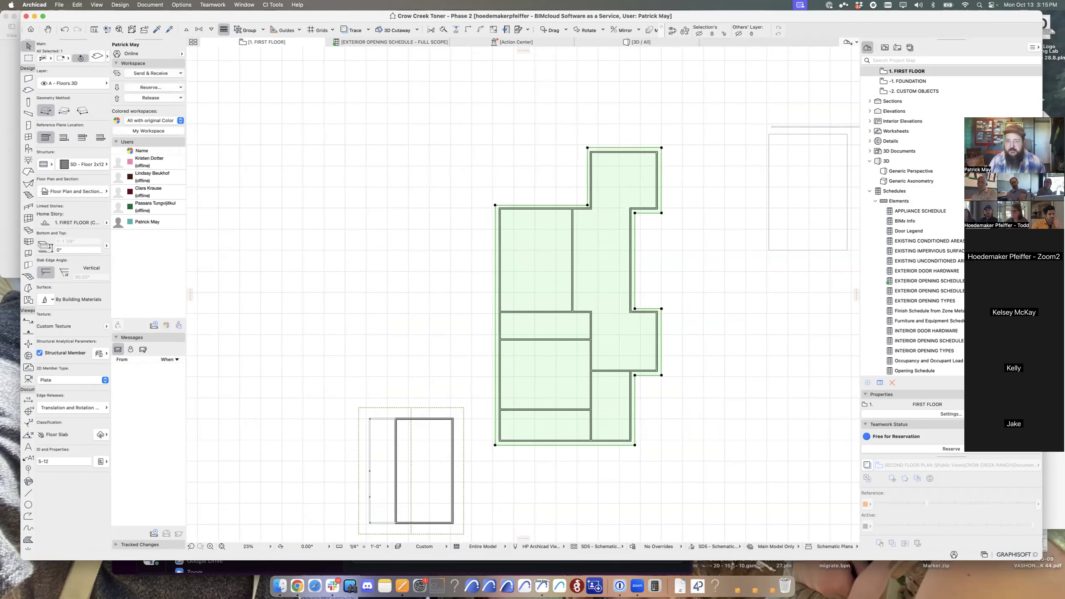
left_click(646, 213)
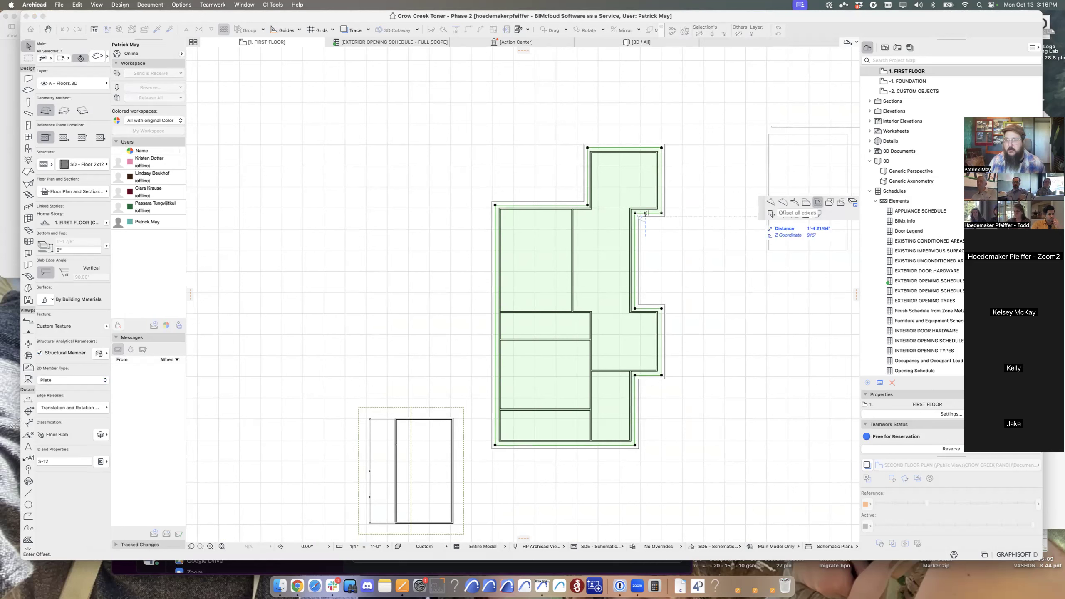
left_click(817, 202)
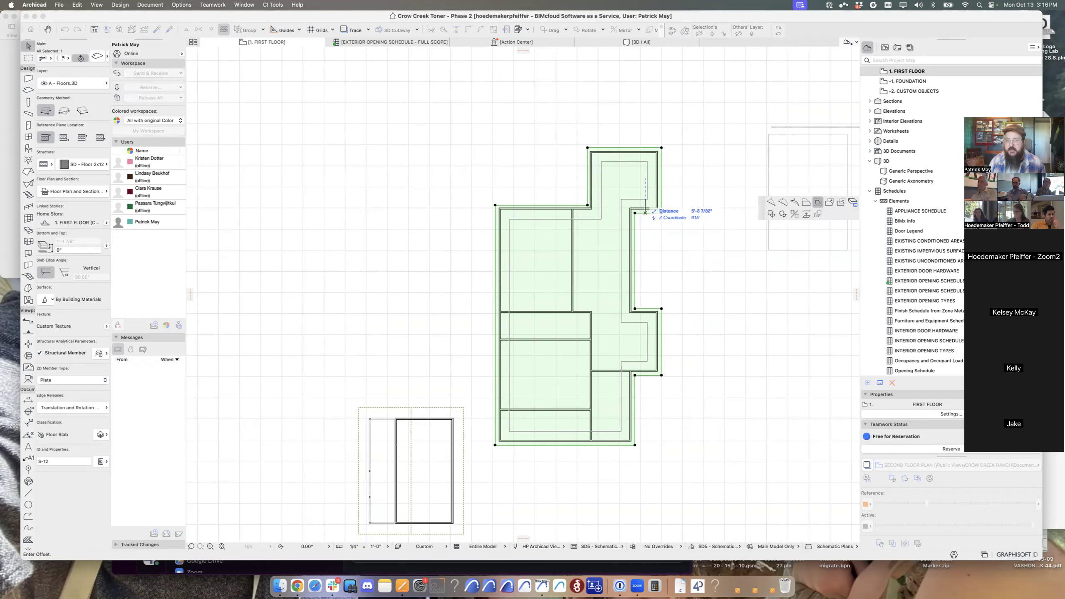
key("Escape")
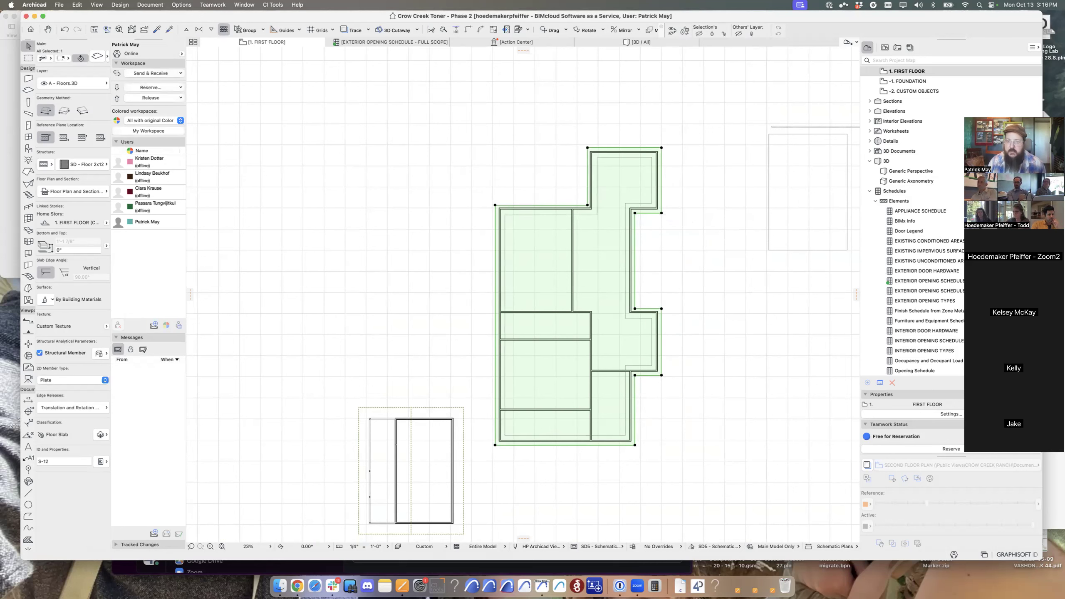
Offset a copy of all the floor slab's edges inward to form a second slab just inside the exterior walls.
left_click(653, 213)
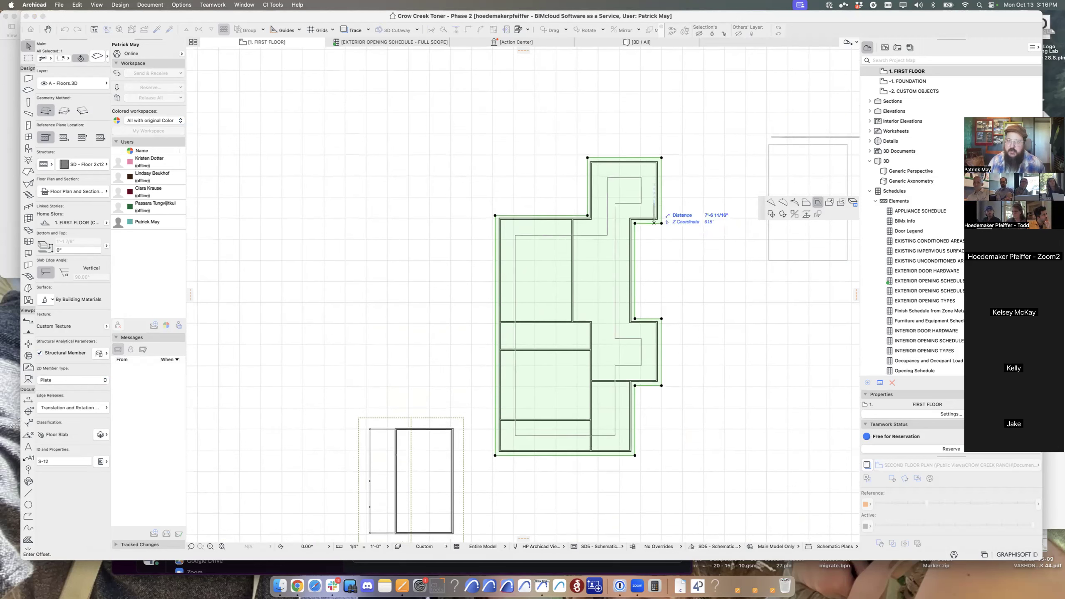
scroll(655, 197, "up", 5)
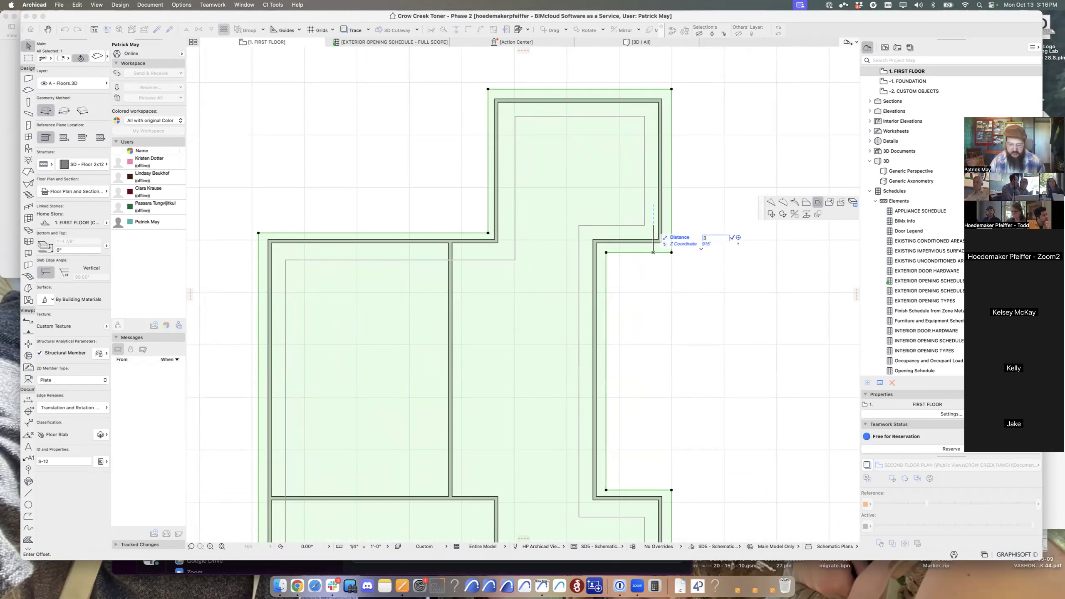
left_click(653, 252)
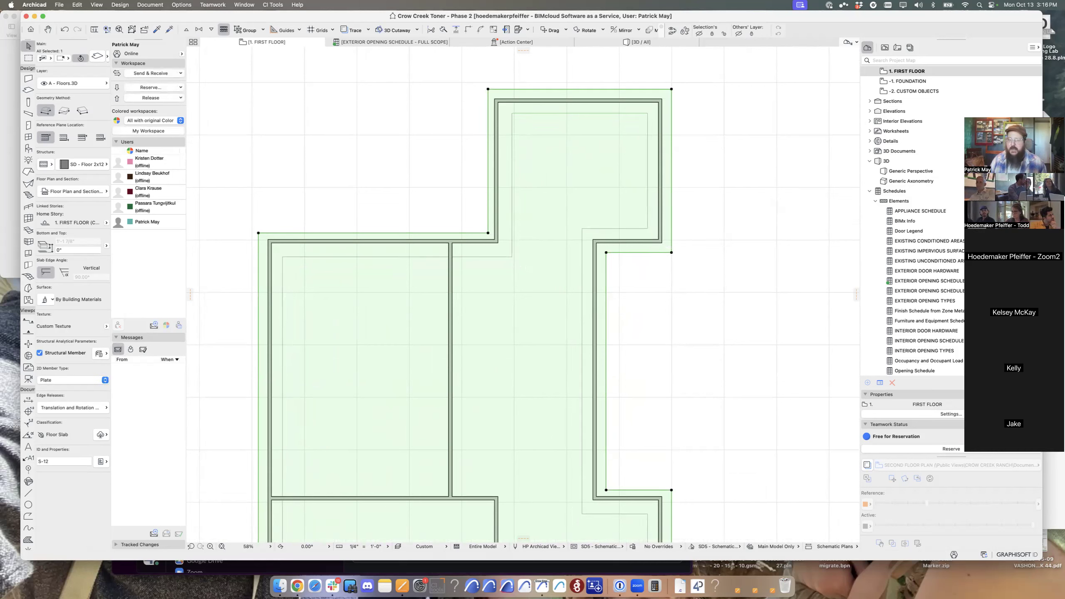
Subtract the inner slab's outline from the outer floor slab, leaving a ring along the exterior walls.
left_click(672, 219)
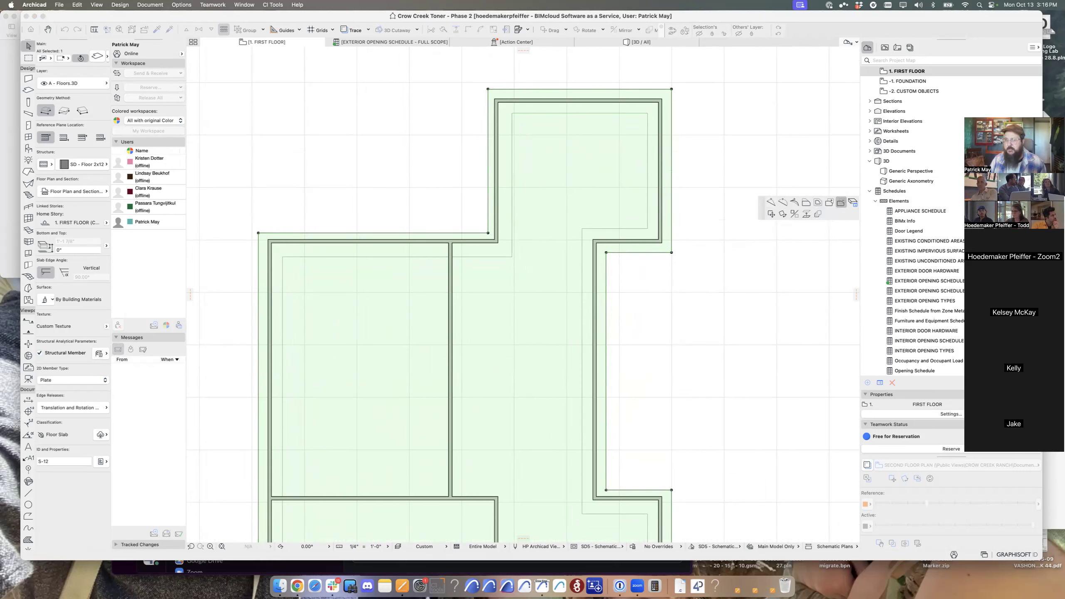
left_click(647, 171)
key("Escape")
left_click(672, 170)
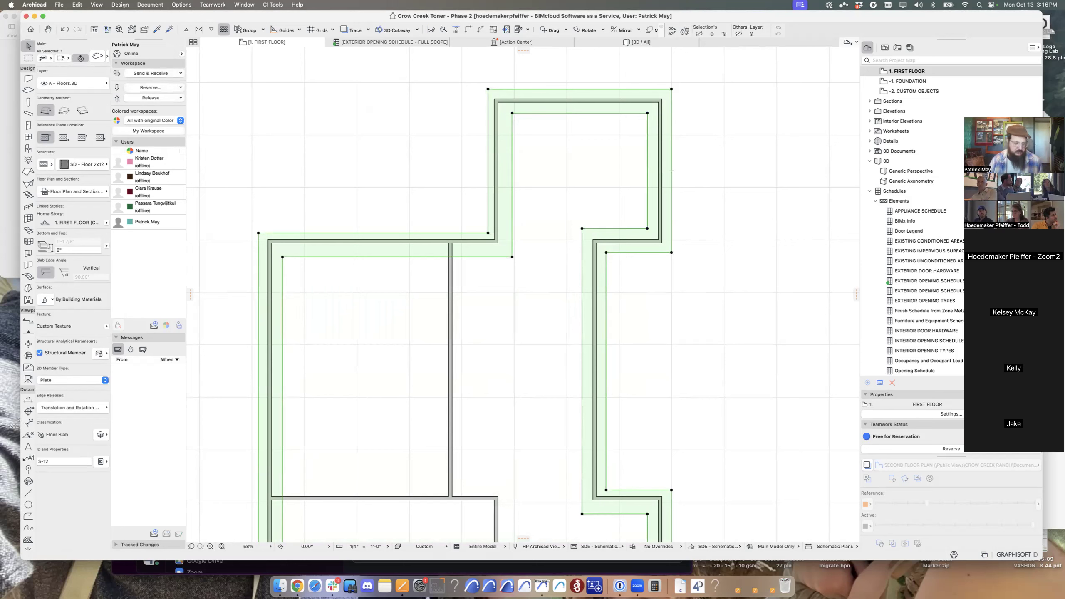
Undo the slab deletion and clear the selection.
key("Escape")
key("super+z")
mouse_move(622, 198)
left_mouse_down()
mouse_move(620, 142)
mouse_move(626, 180)
left_mouse_up()
key("Escape")
key("Escape")
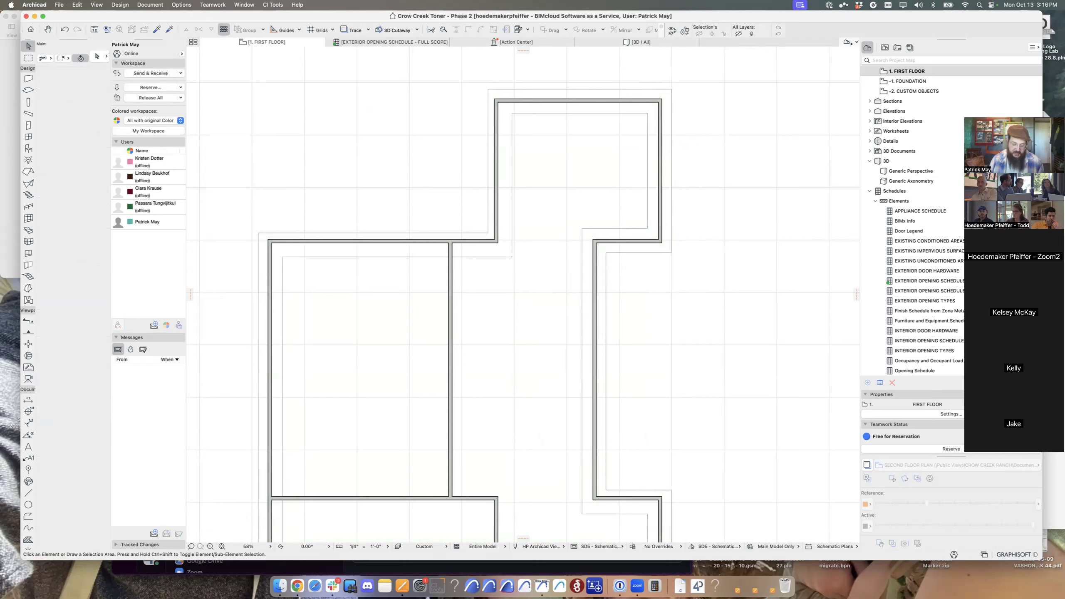
Select the inner slab and offset all its edges outward into the exterior walls.
left_click(647, 171)
left_click(647, 170)
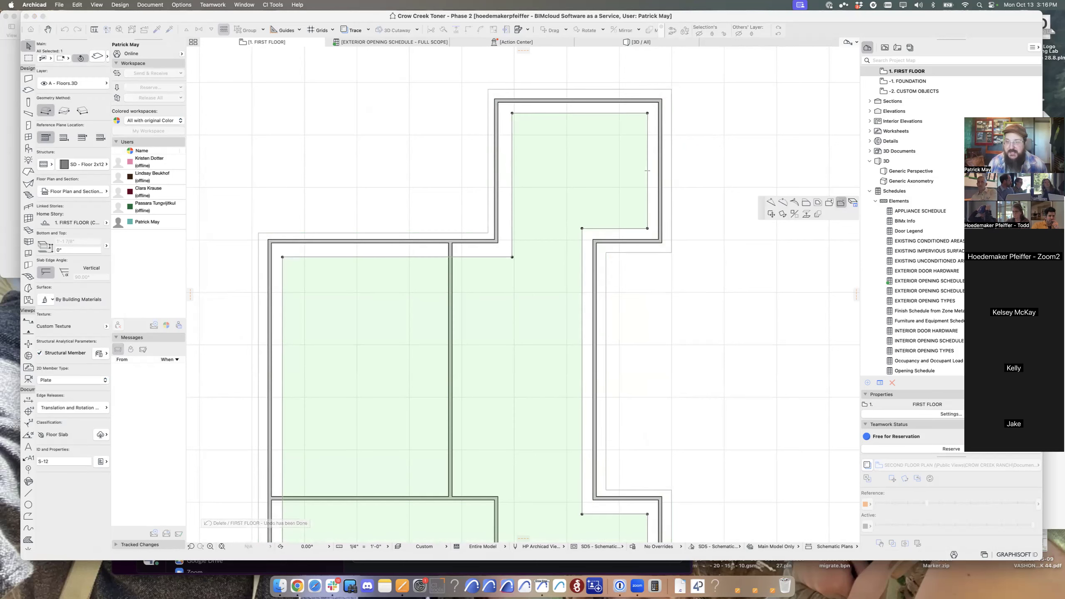
left_click(817, 202)
left_click(648, 185)
Change the inner slab's structure from composite to basic and assign the Vapor Barrier building material.
key("super+t")
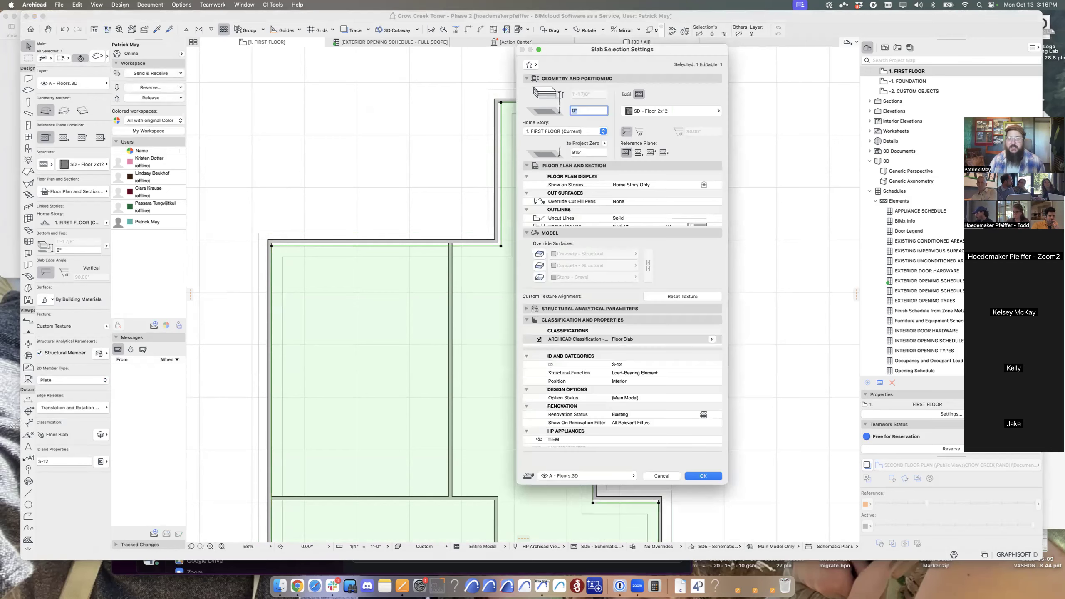
left_click(627, 94)
left_click(672, 111)
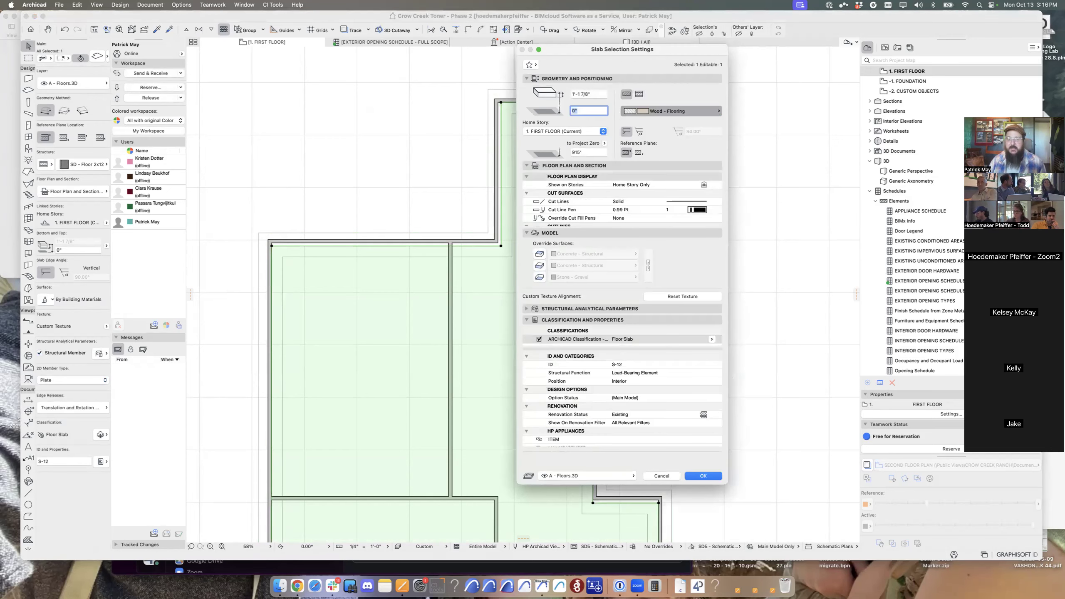
type("mem")
key("BackSpace")
key("BackSpace")
key("BackSpace")
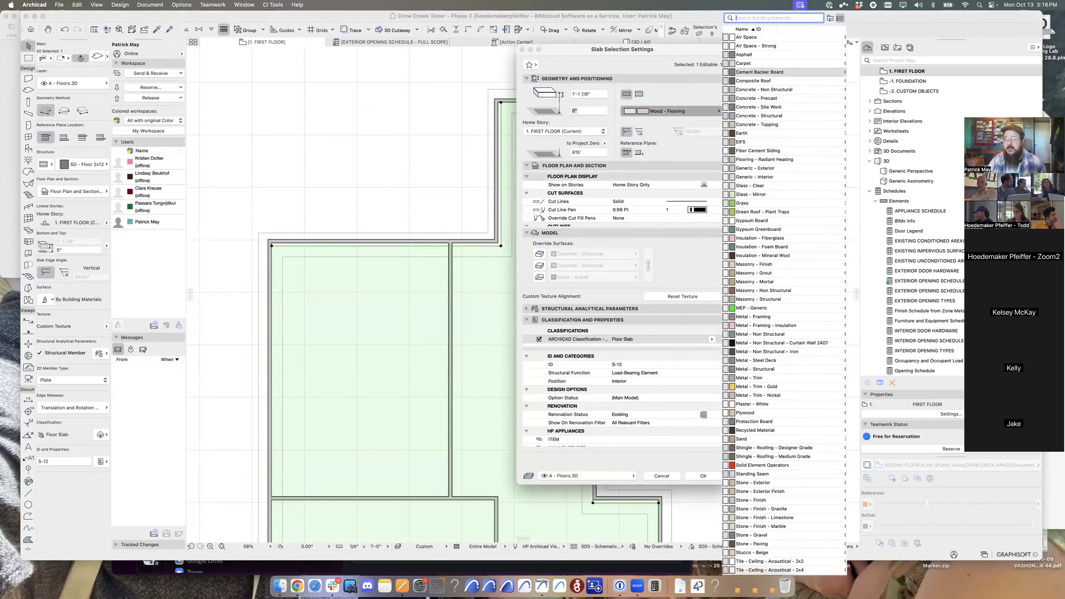
type("po")
key("Down")
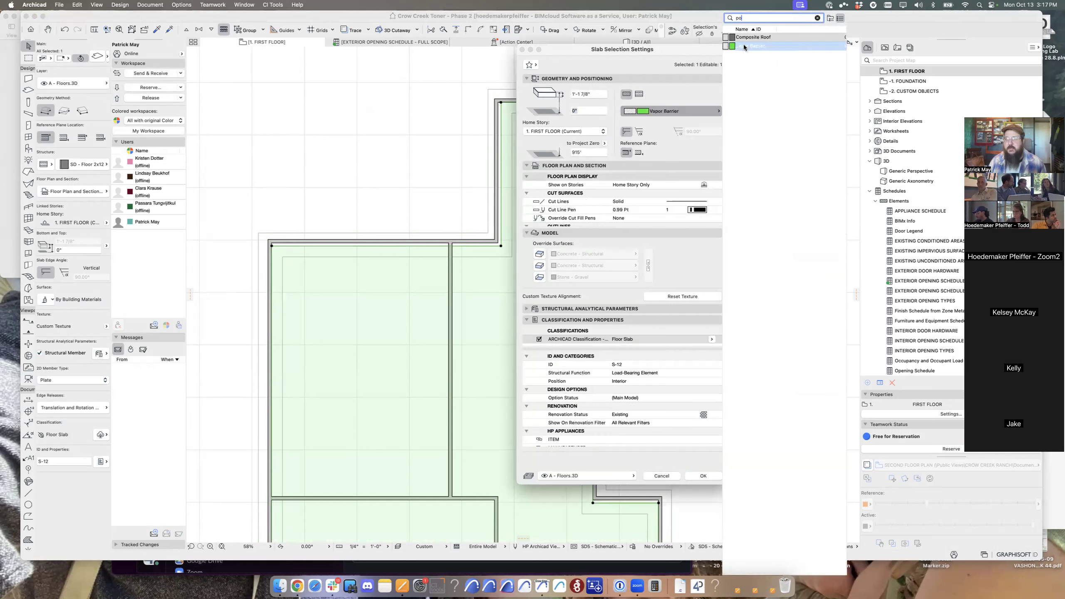
key("Return")
Set the inner slab's thickness to 1/16" and apply the settings.
left_click(590, 94)
type("1/16\"")
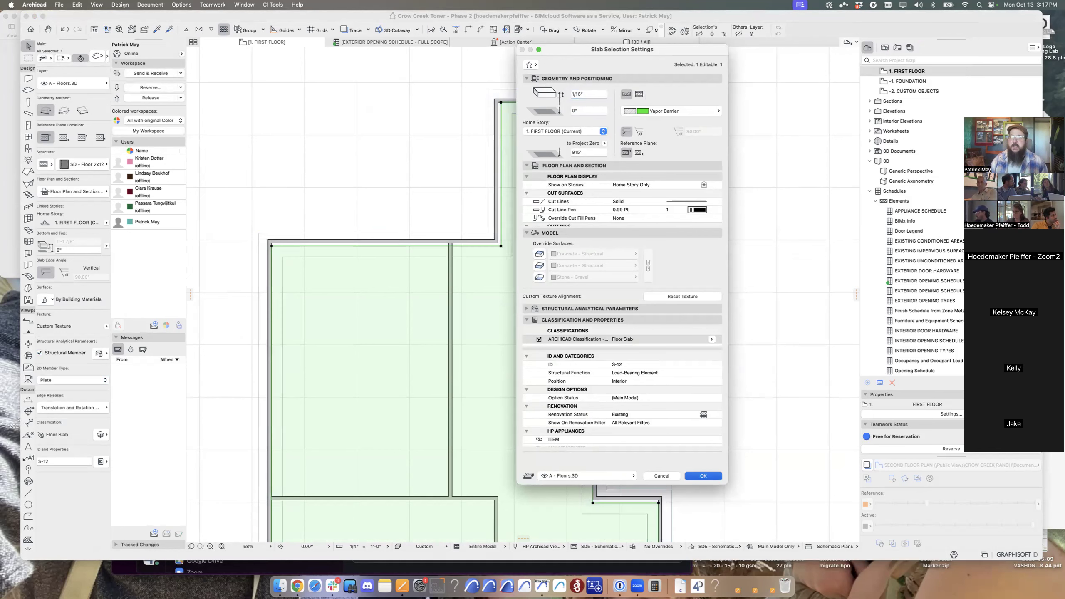
key("Return")
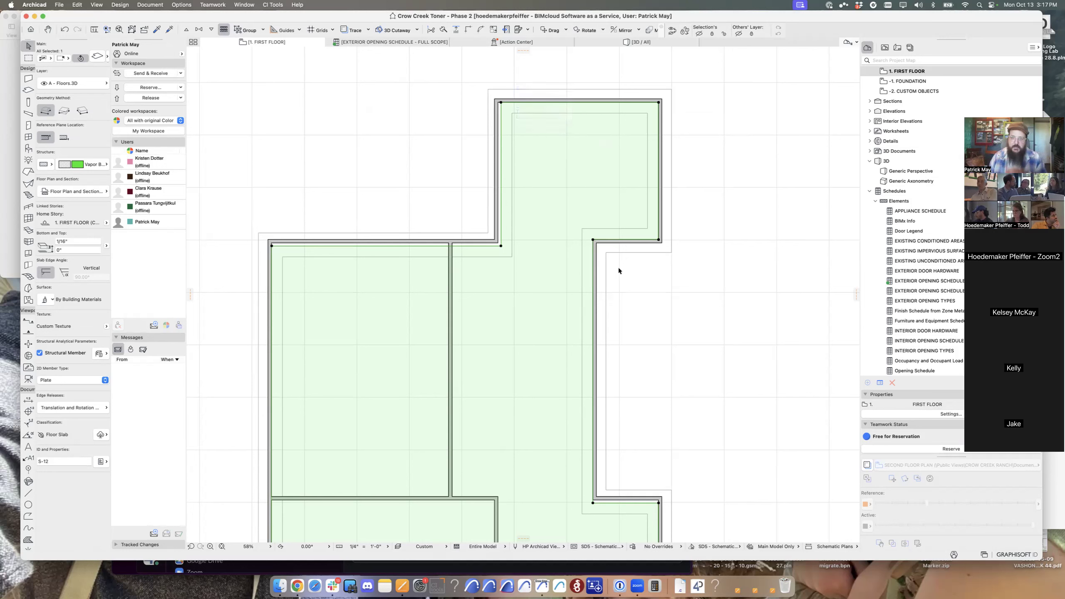
Show the ring and vapor barrier slabs in 3D and lower the vapor barrier to an offset of -1'-1 7/8".
left_click(676, 250, "shift")
key("F5")
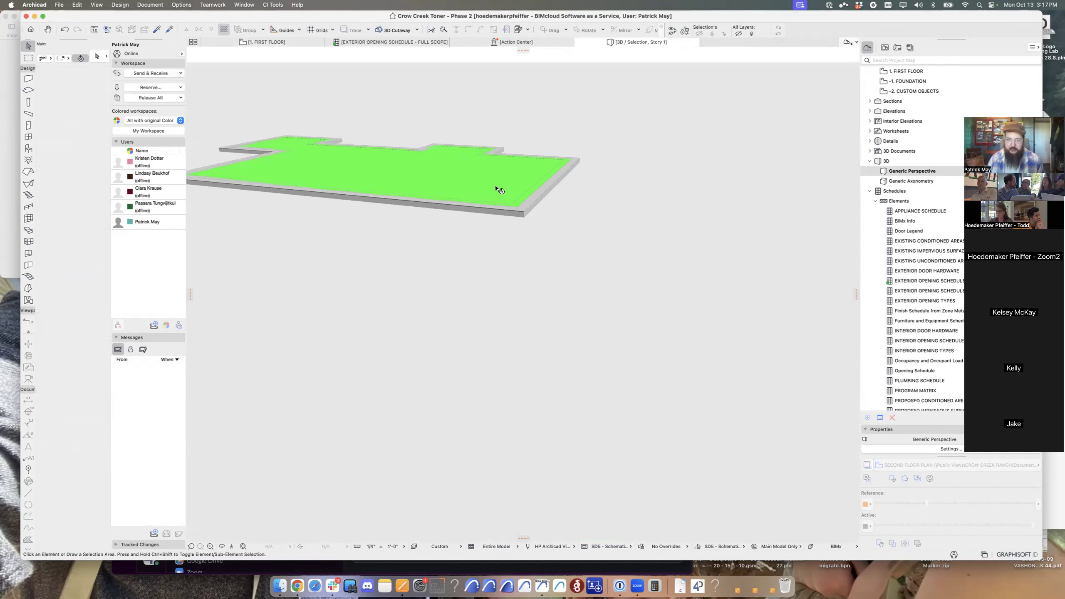
left_click(557, 206)
left_click_drag(596, 216, 606, 223)
left_click(606, 222)
middle_click_drag(590, 206, 618, 260, "shift")
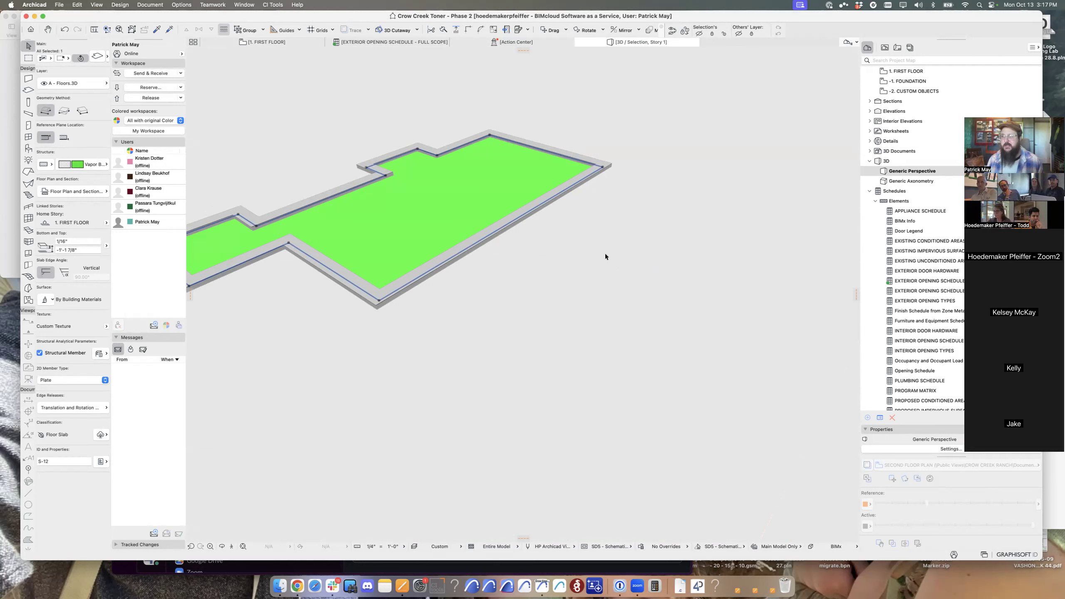
middle_click_drag(557, 220, 716, 256, "shift")
key("Escape")
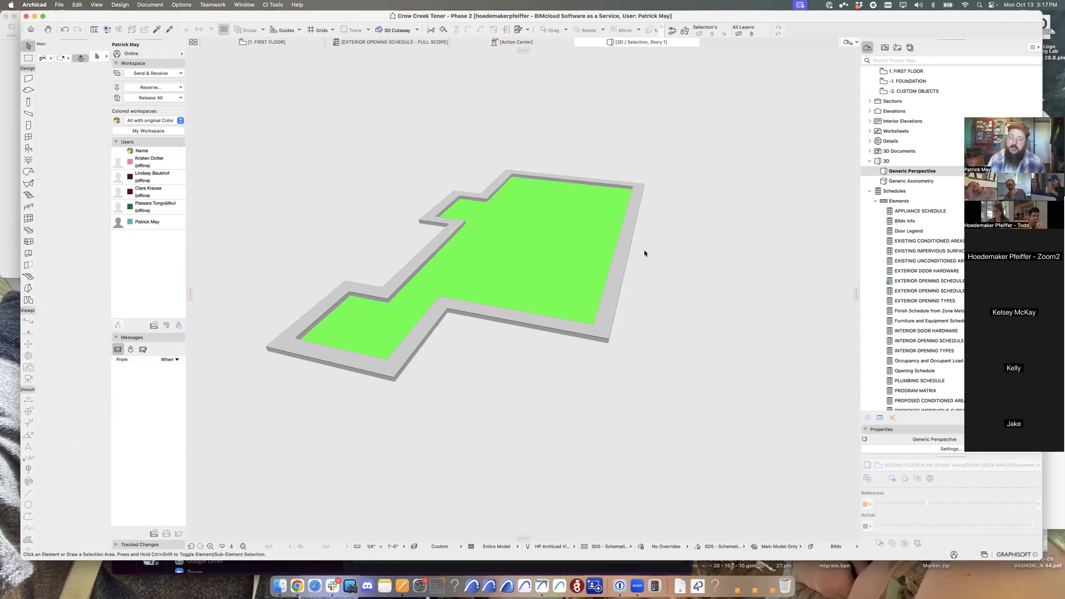
Return to the first floor plan and deselect the vapor barrier slab.
key("F2")
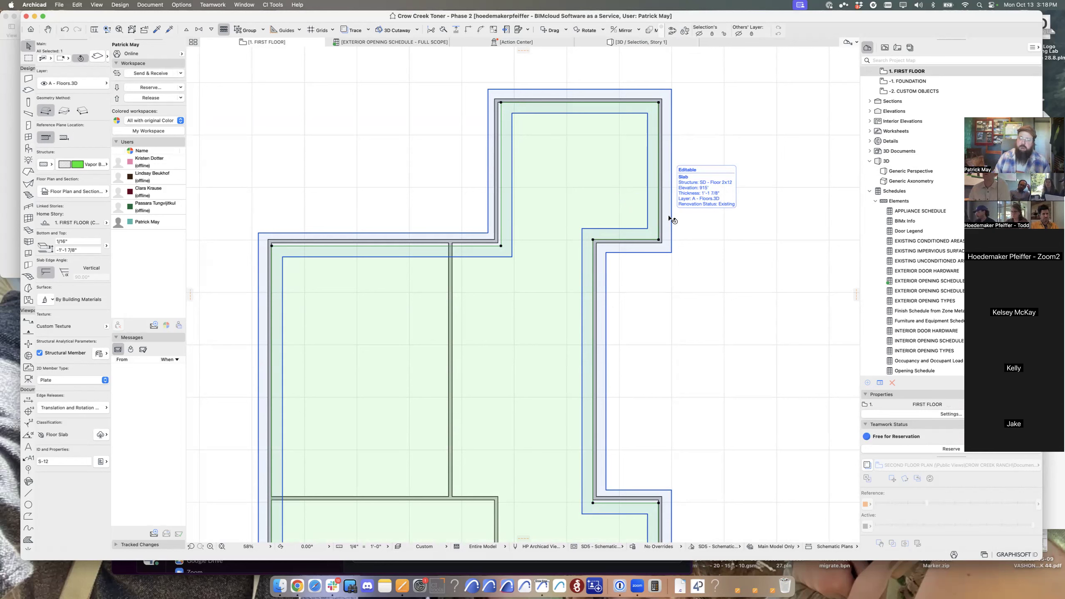
left_click(610, 244)
scroll(616, 245, "down", 2)
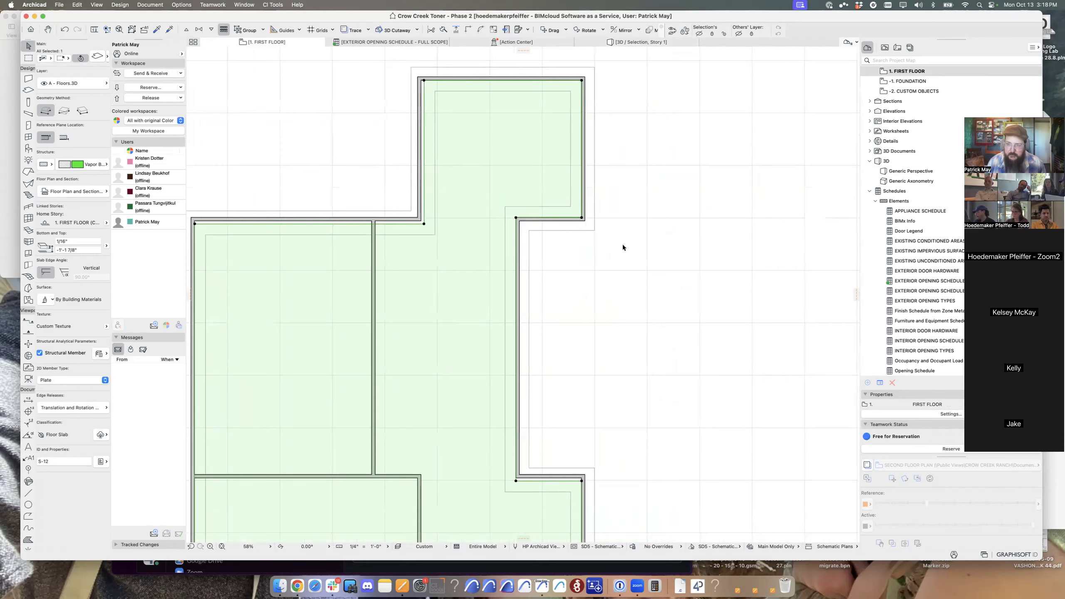
left_click(604, 232)
left_click(555, 199)
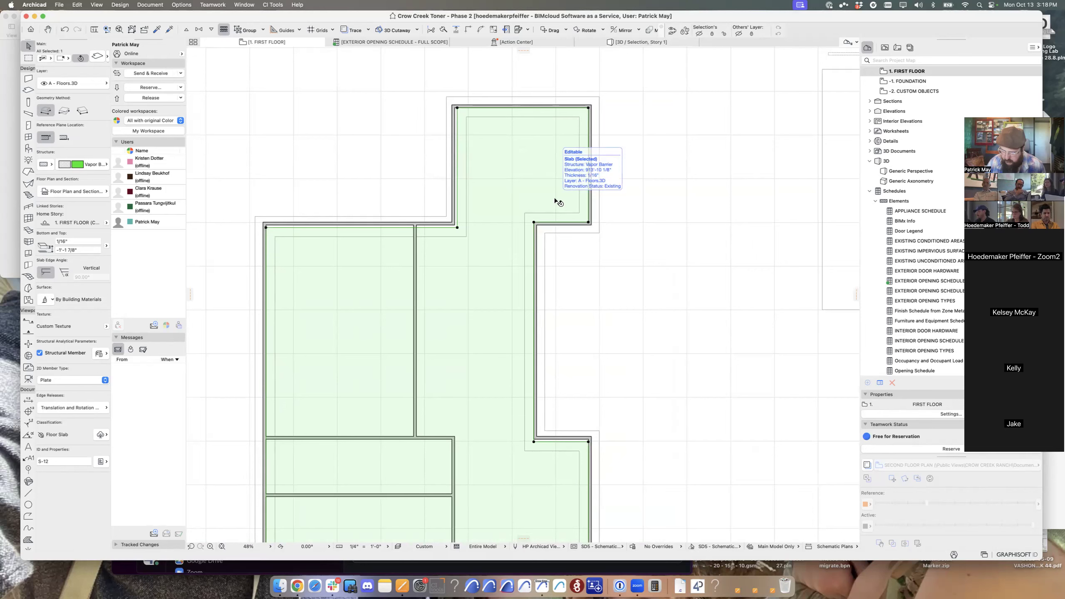
key("Escape")
left_click(582, 223)
key("Escape")
left_click(591, 180)
key("Escape")
Pick up the ring-shaped slab's settings and create a new slab from the exterior wall outline with the Magic Wand.
key("alt")
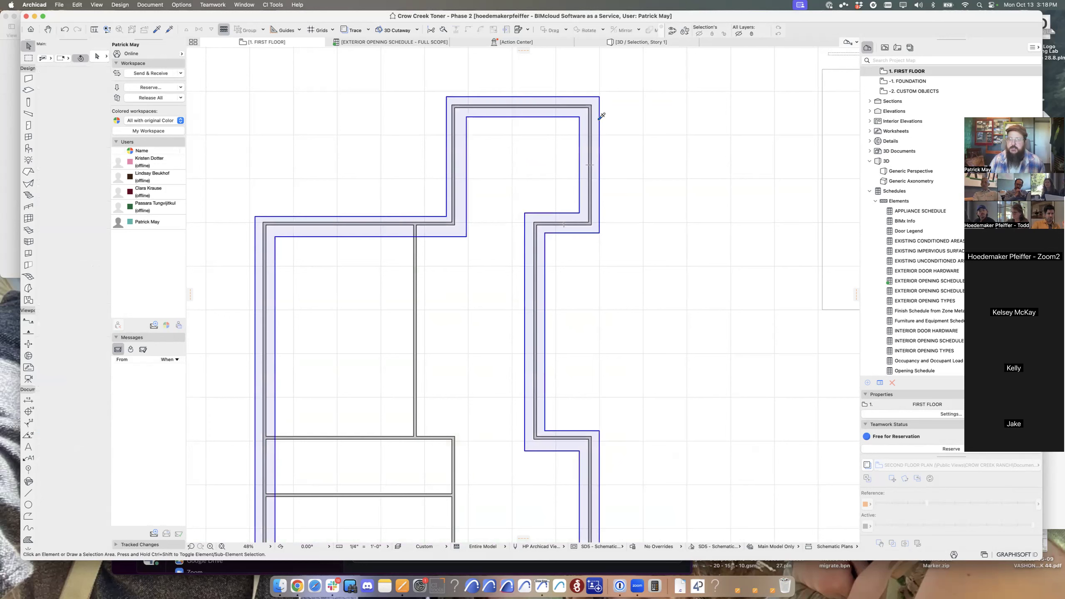
left_click(600, 115, "alt")
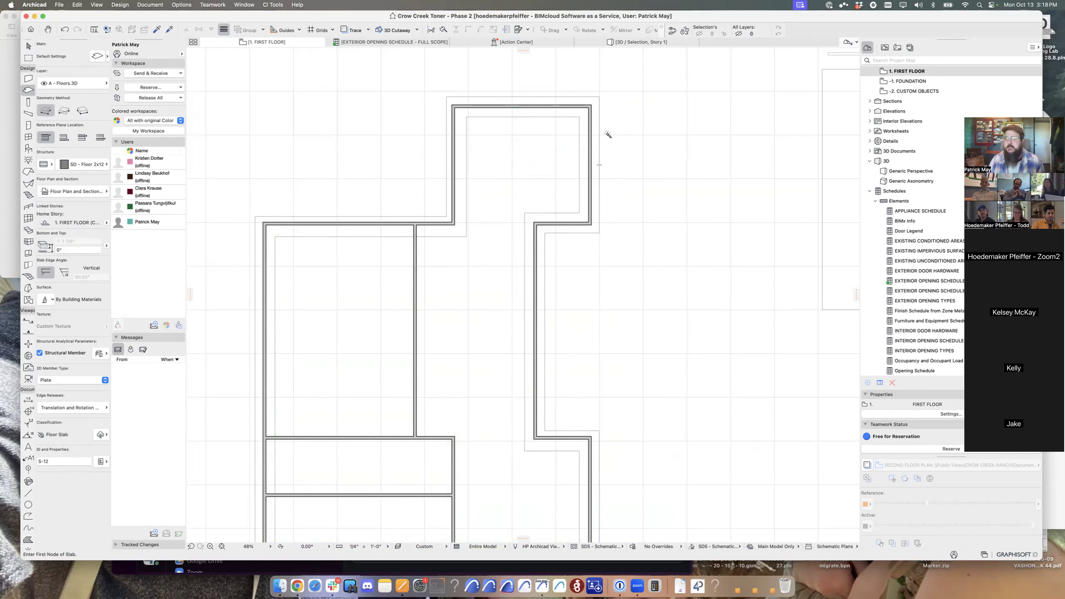
left_click(589, 105)
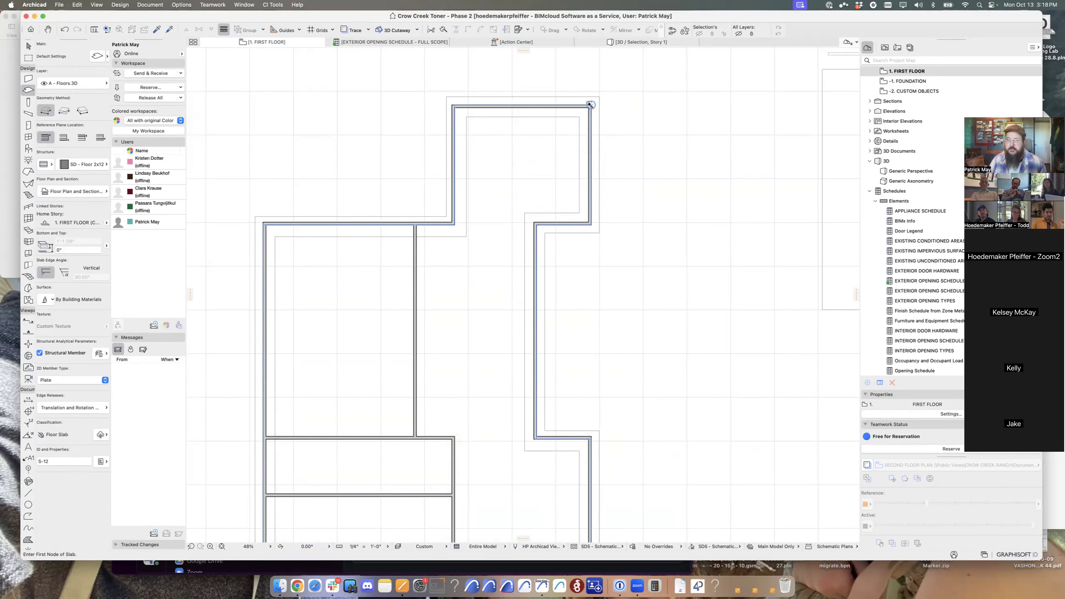
left_click(583, 114)
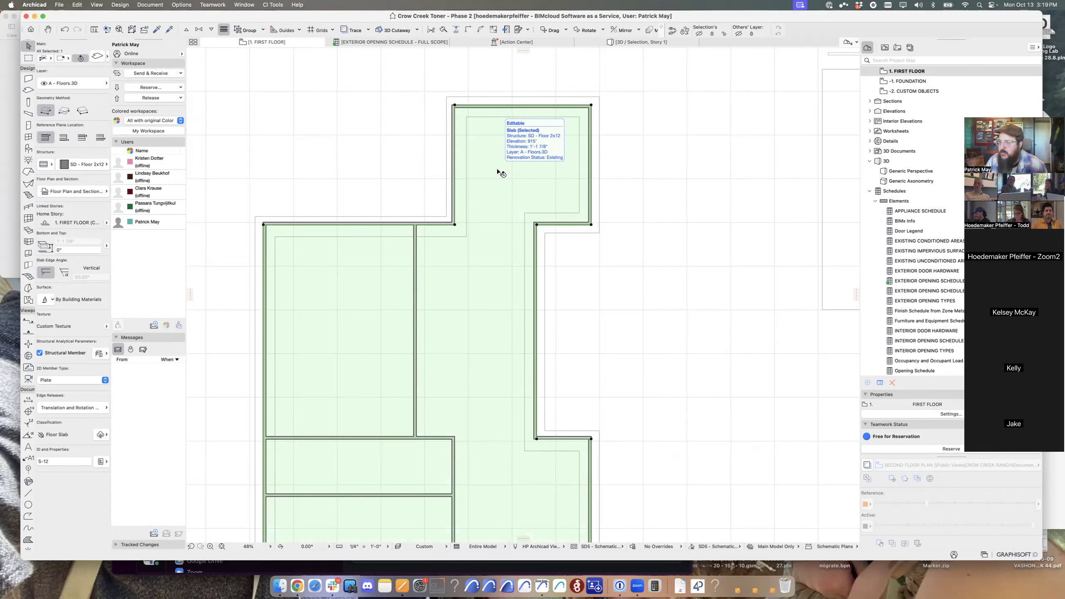
key("Escape")
Select the practice slab beside the plan and subtract a 10' by 8' rectangular opening from its upper part.
middle_click_drag(558, 159, 422, 166)
scroll(433, 167, "down", 5)
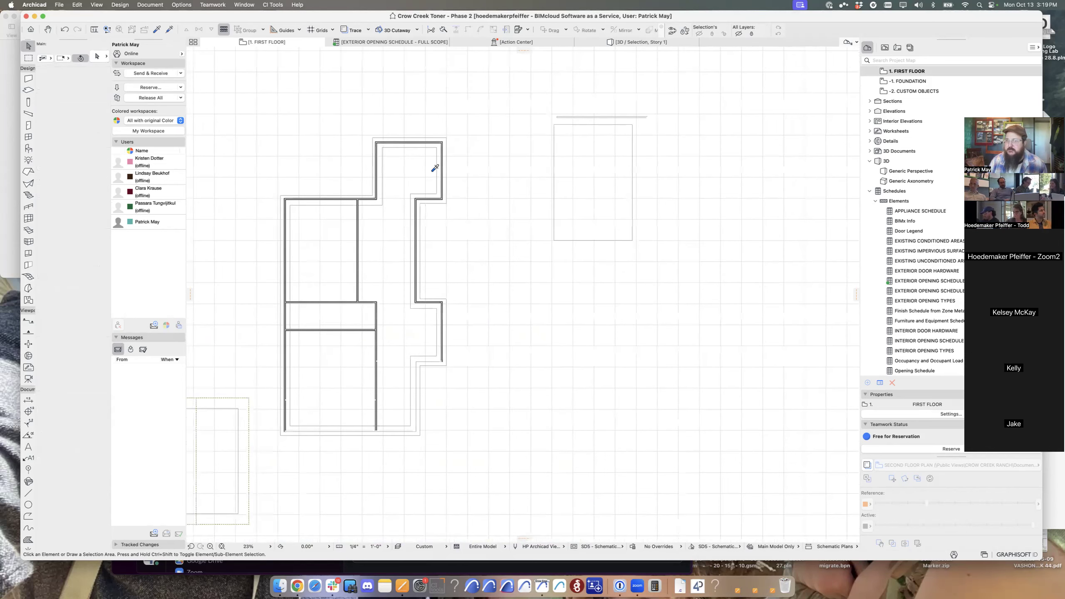
left_click(591, 180)
middle_click_drag(609, 178, 580, 218)
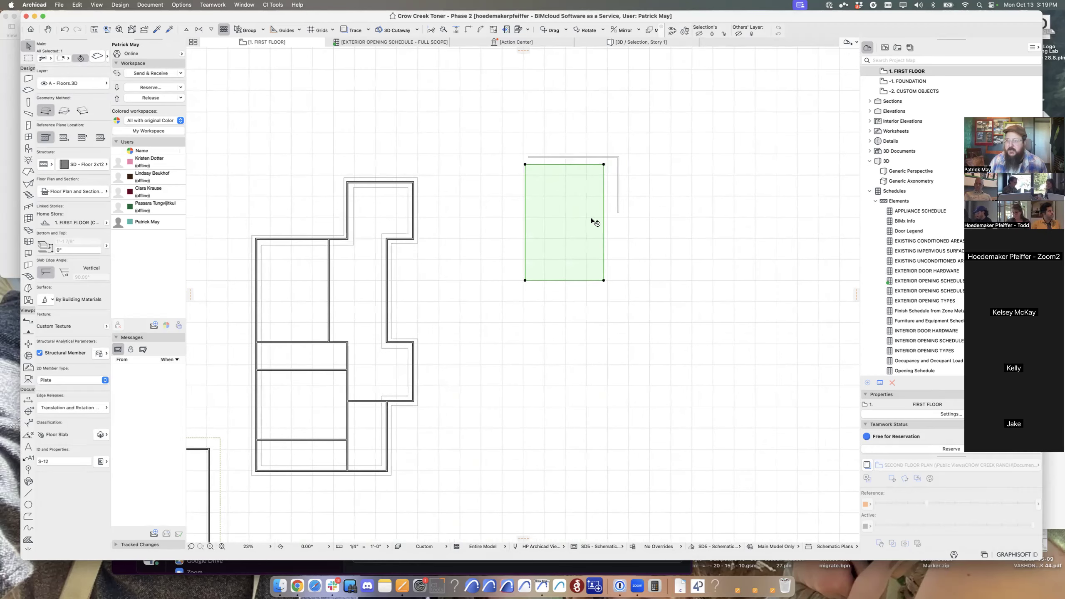
left_click(602, 213)
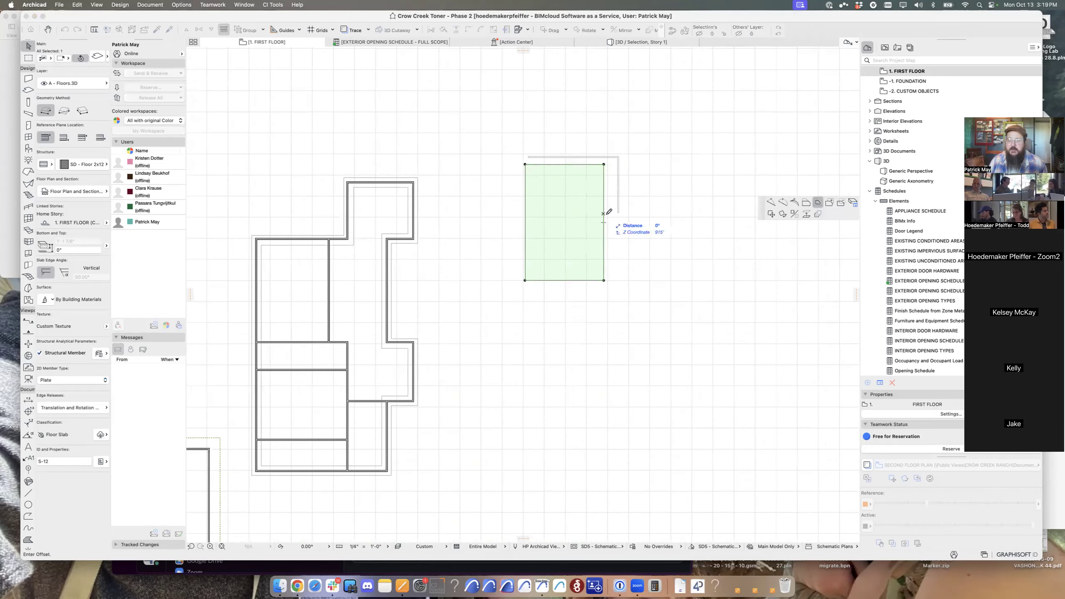
left_click(843, 203)
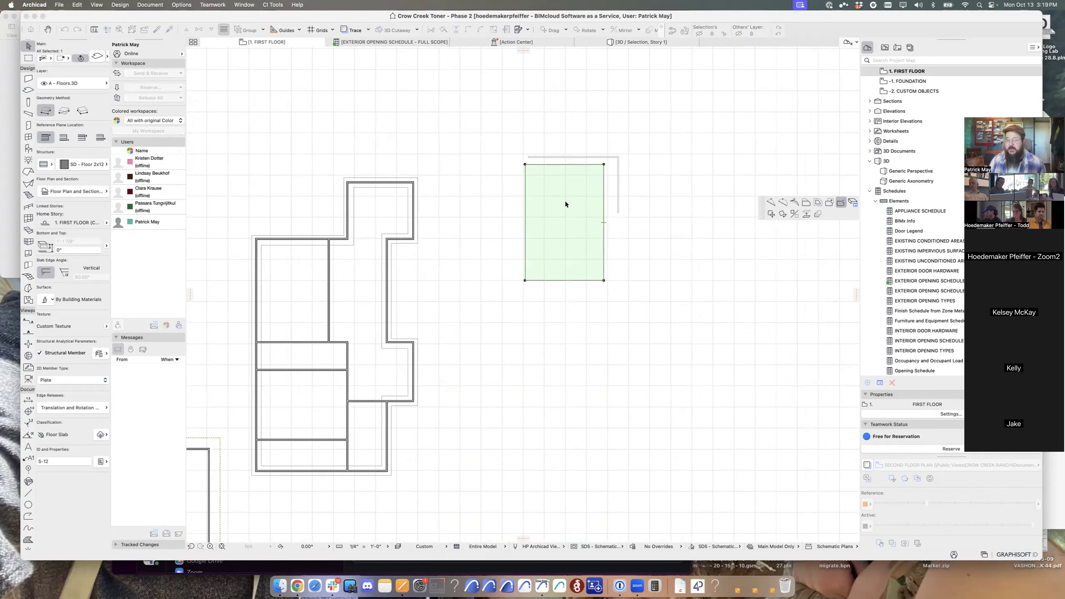
left_click(546, 198)
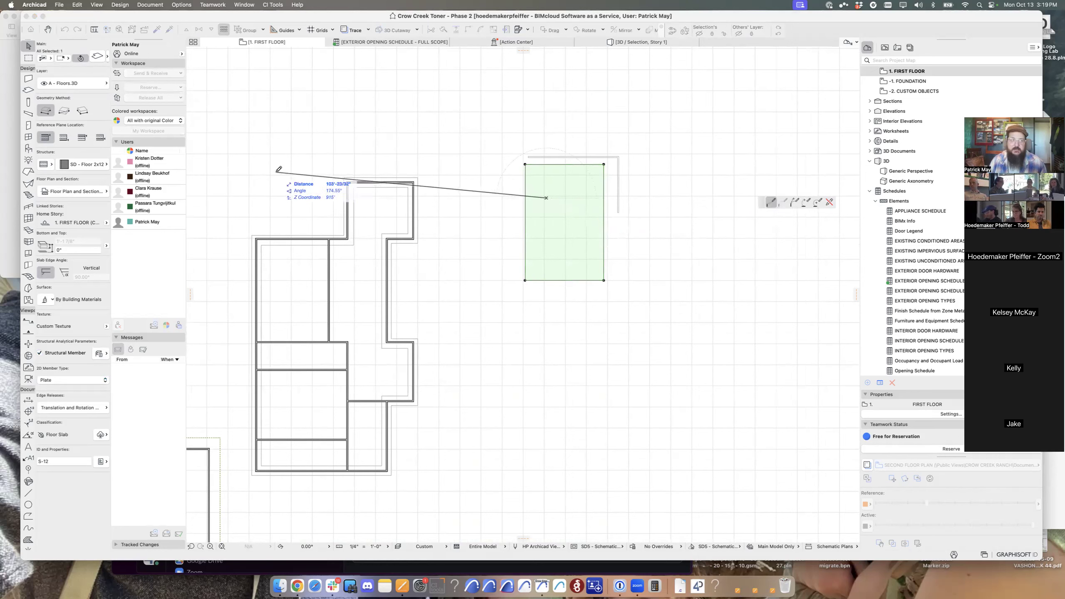
left_click(64, 110)
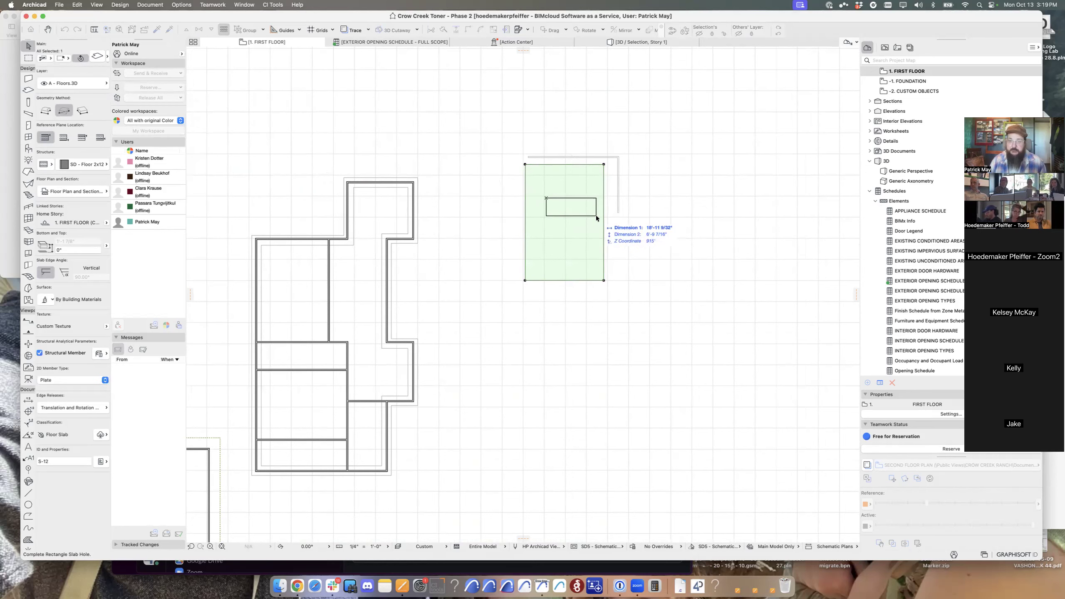
type("10")
key("Tab")
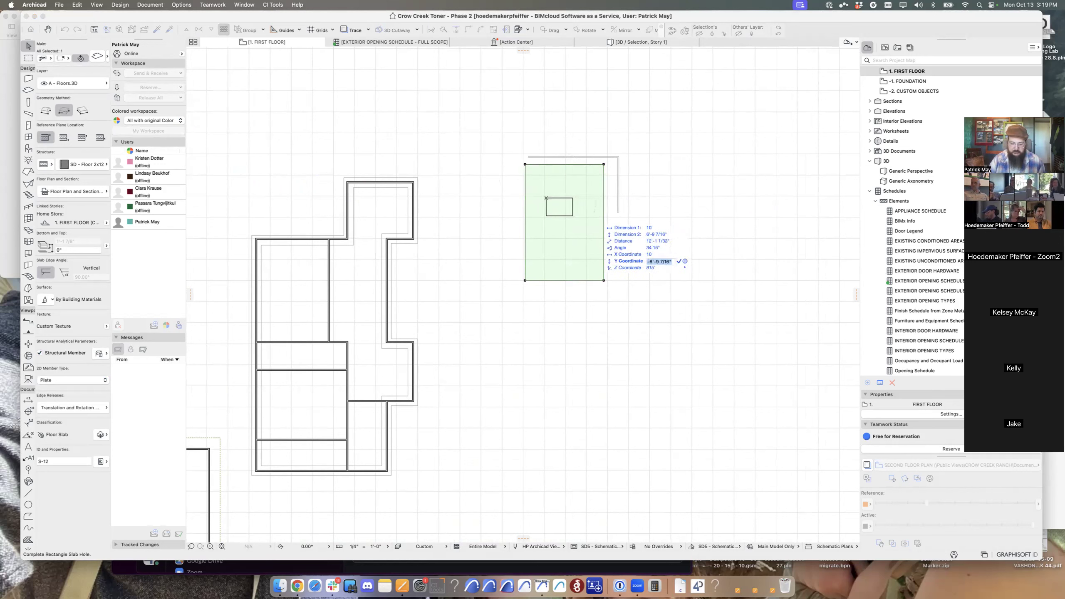
type("8")
key("Return")
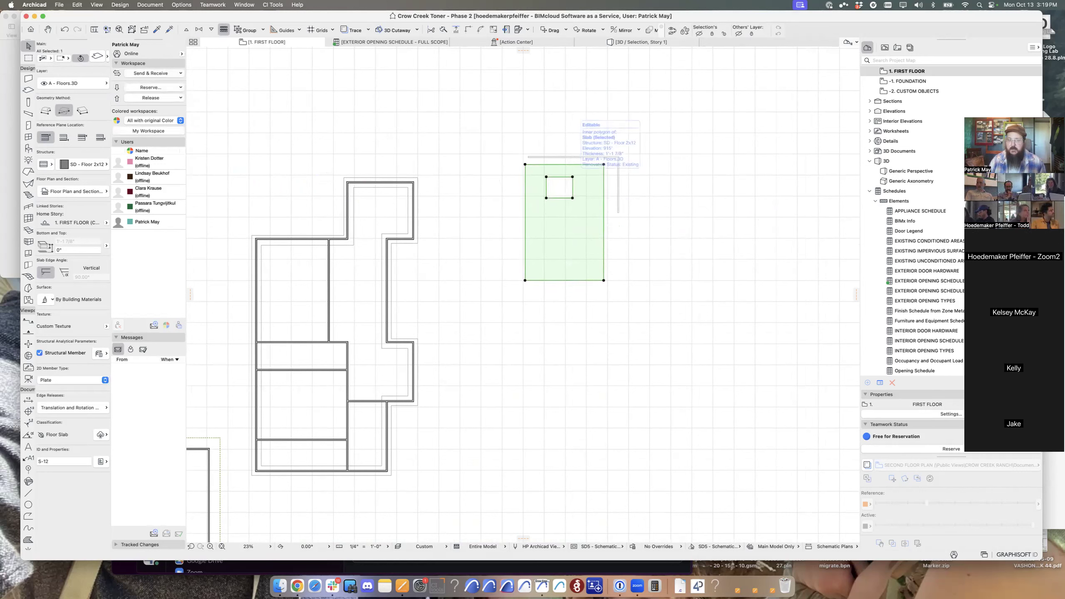
Move the rectangular opening further down inside the practice slab.
scroll(579, 183, "up", 8)
left_click_drag(554, 169, 555, 314)
left_click_drag(555, 314, 558, 238)
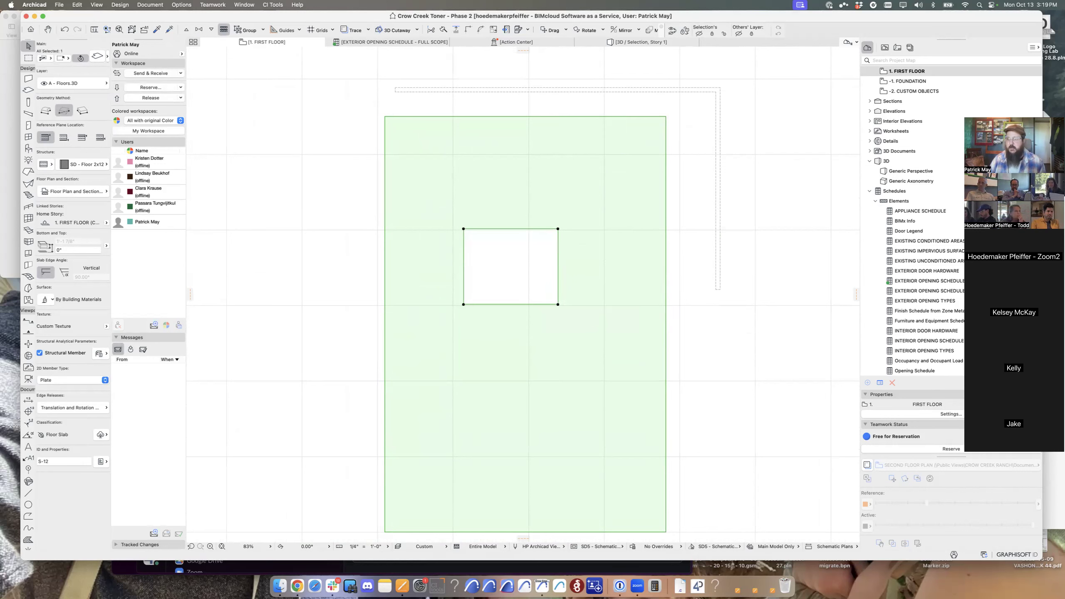
Try offsetting all edges of the practice slab's rectangular opening inward from its upper corner.
middle_click_drag(558, 252, 577, 235)
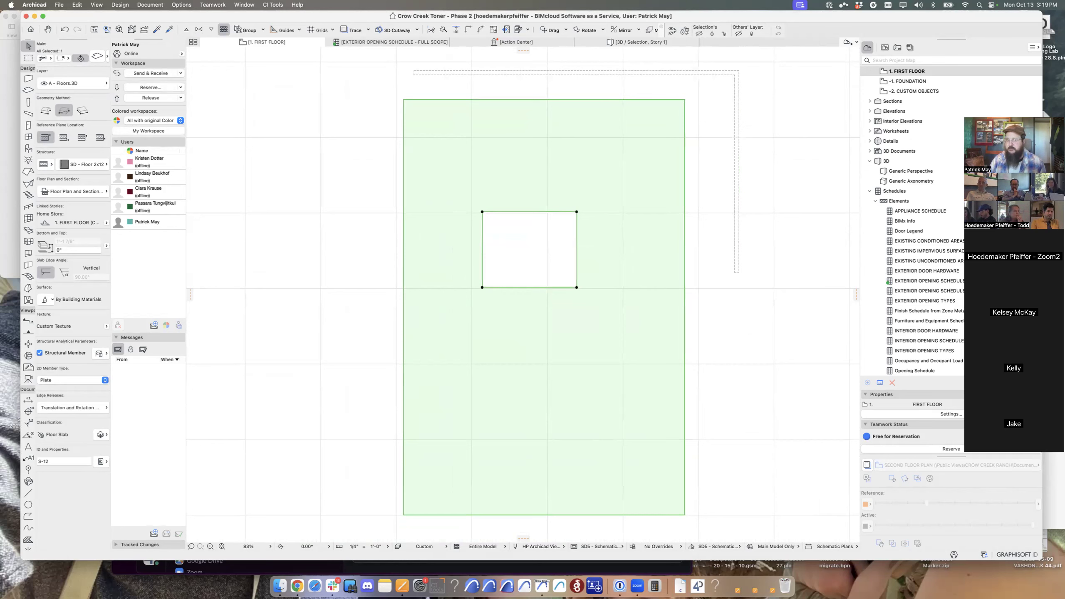
left_click(577, 212)
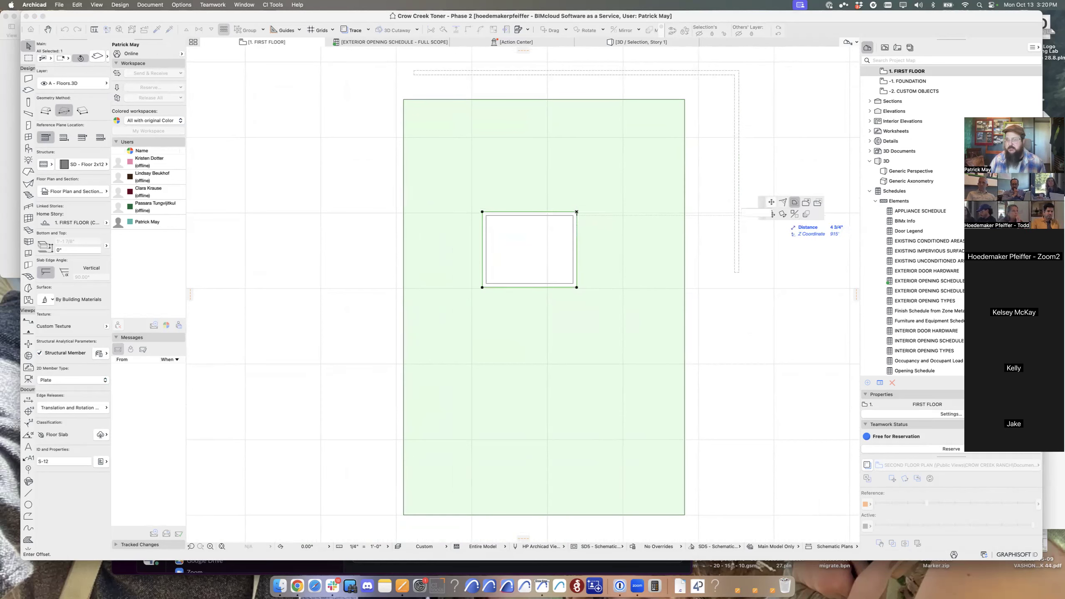
key("Escape")
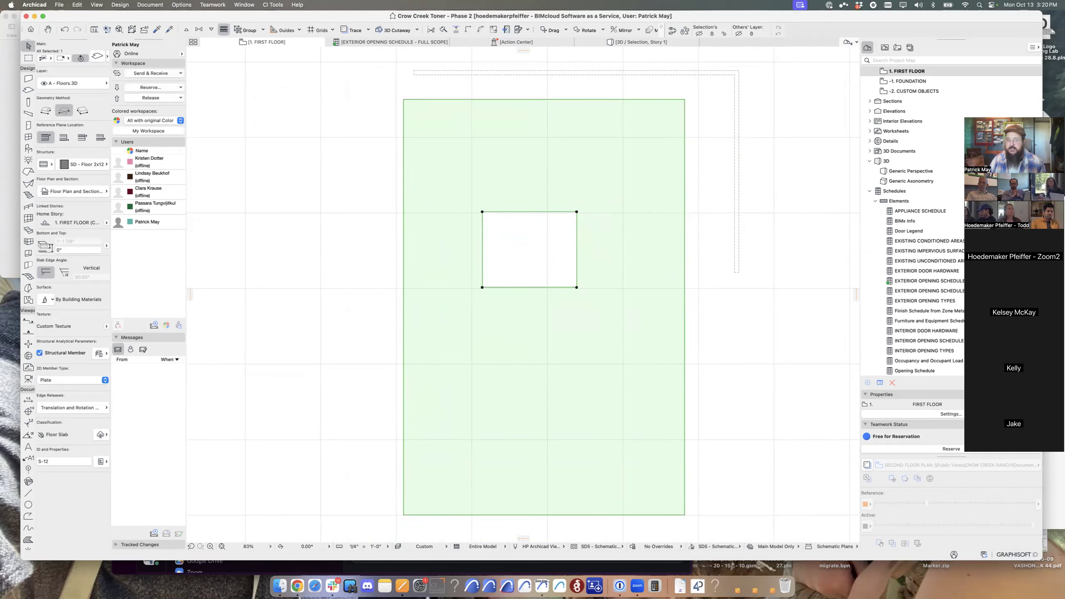
left_click_drag(555, 255, 547, 297)
key("Escape")
key("Escape")
left_click(659, 243)
mouse_move(659, 243)
left_mouse_down()
mouse_move(604, 268)
mouse_move(661, 257)
left_mouse_up()
key("Escape")
scroll(595, 285, "down", 3)
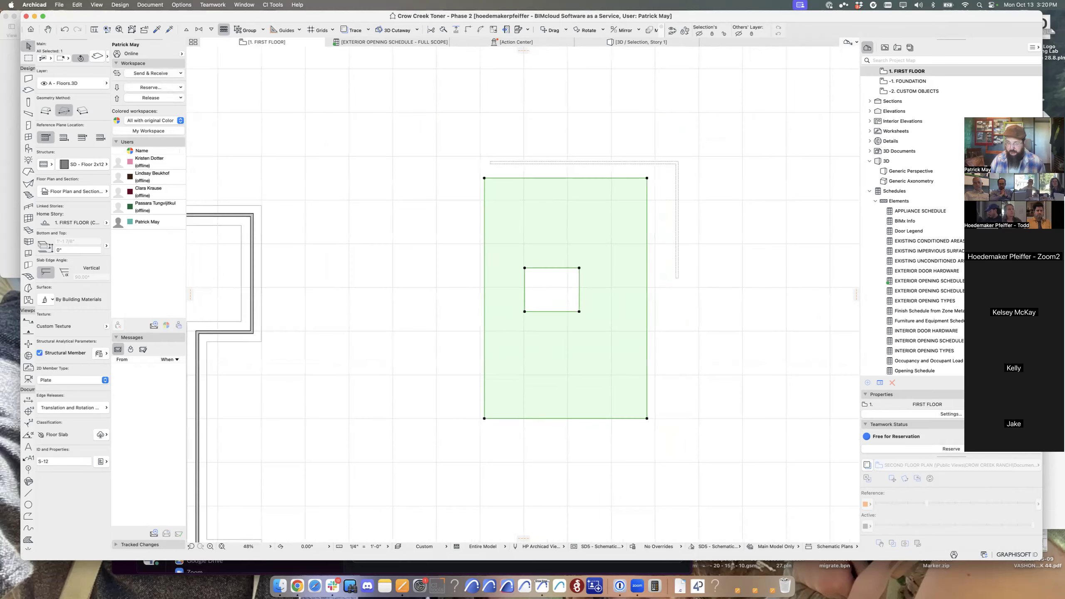
left_click(579, 290)
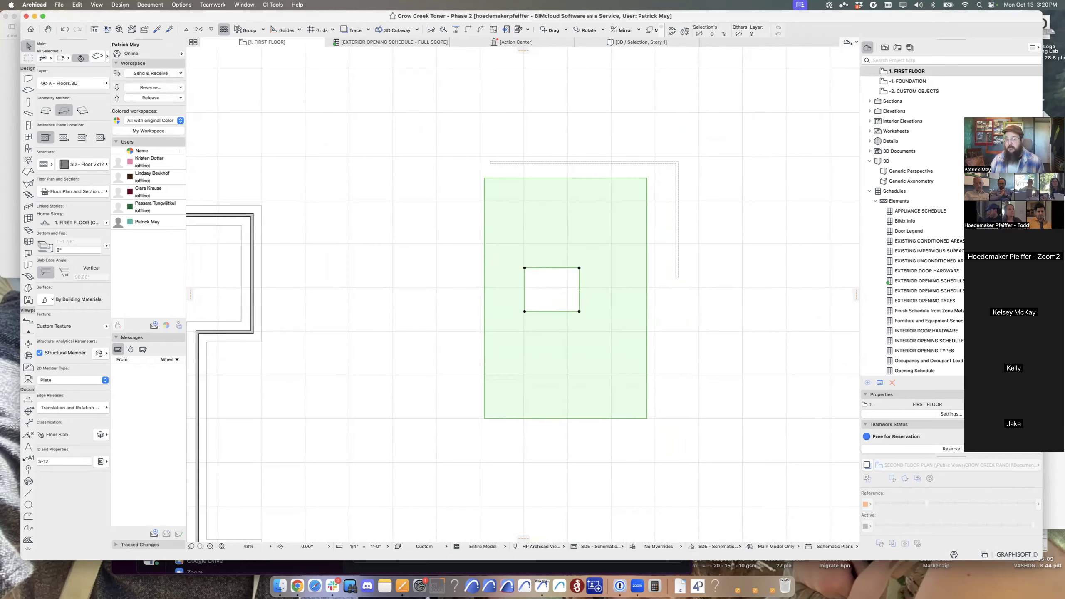
left_click(551, 311)
key("Escape")
Select the ring-shaped slab around the exterior walls and add a rectangular strip across its inner opening, level with the notch corner.
middle_click_drag(235, 336, 625, 244)
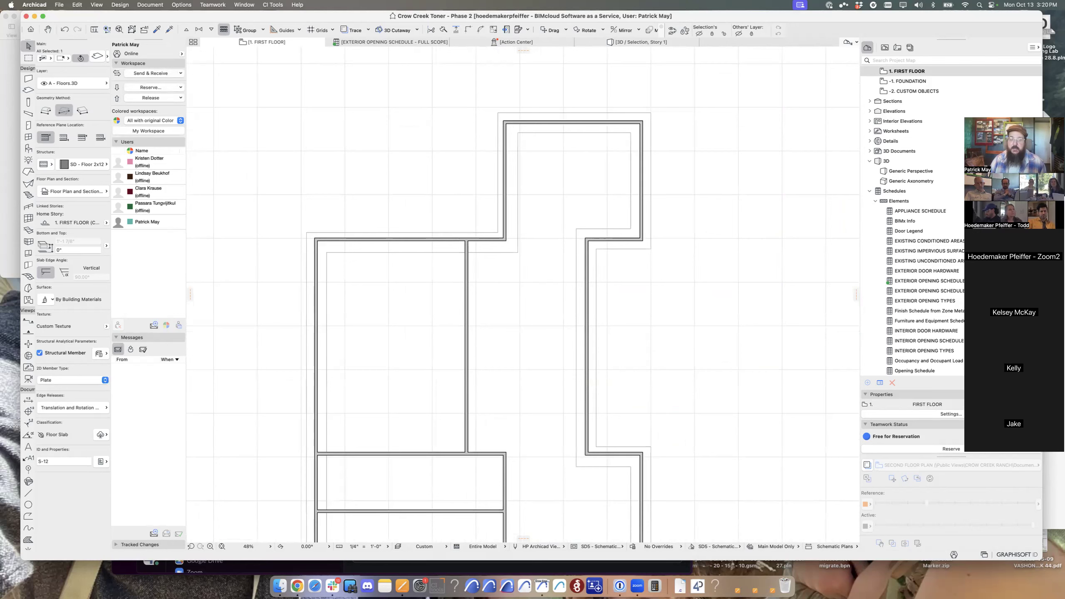
left_click(422, 252)
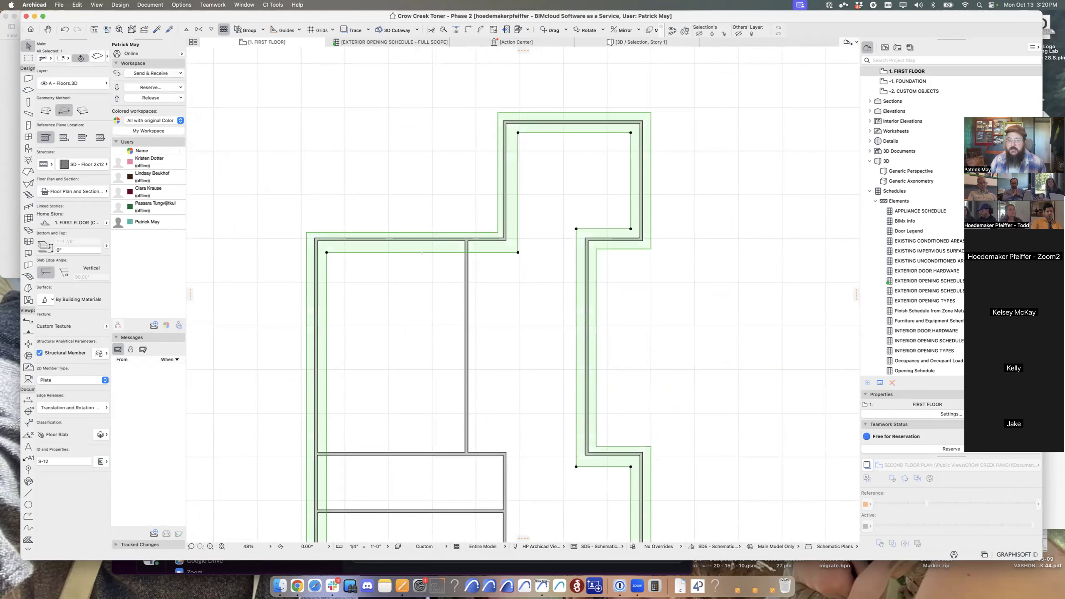
scroll(506, 286, "down", 4)
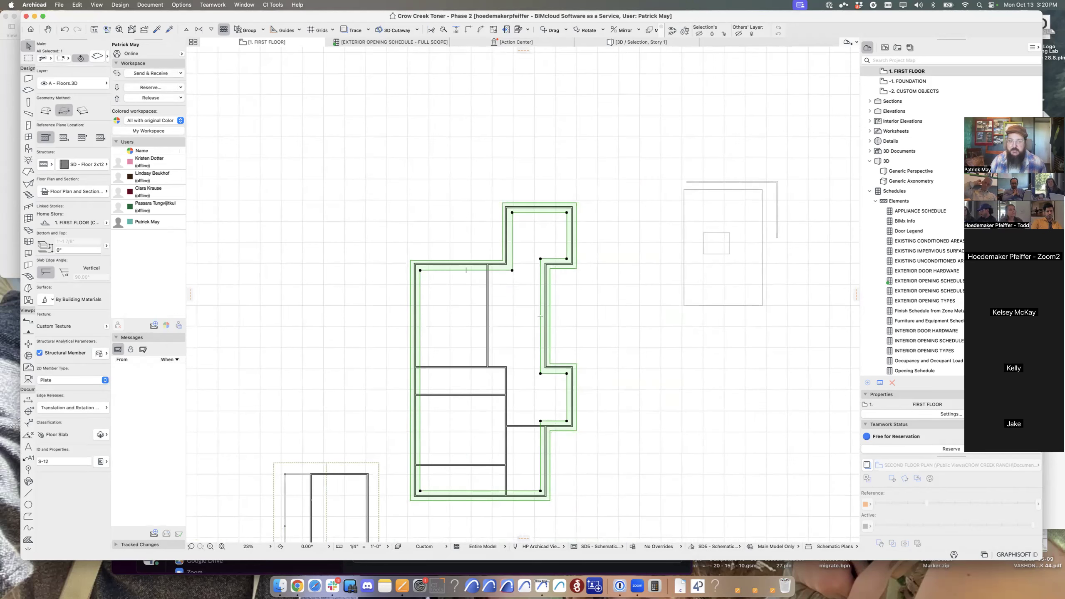
left_click(540, 372)
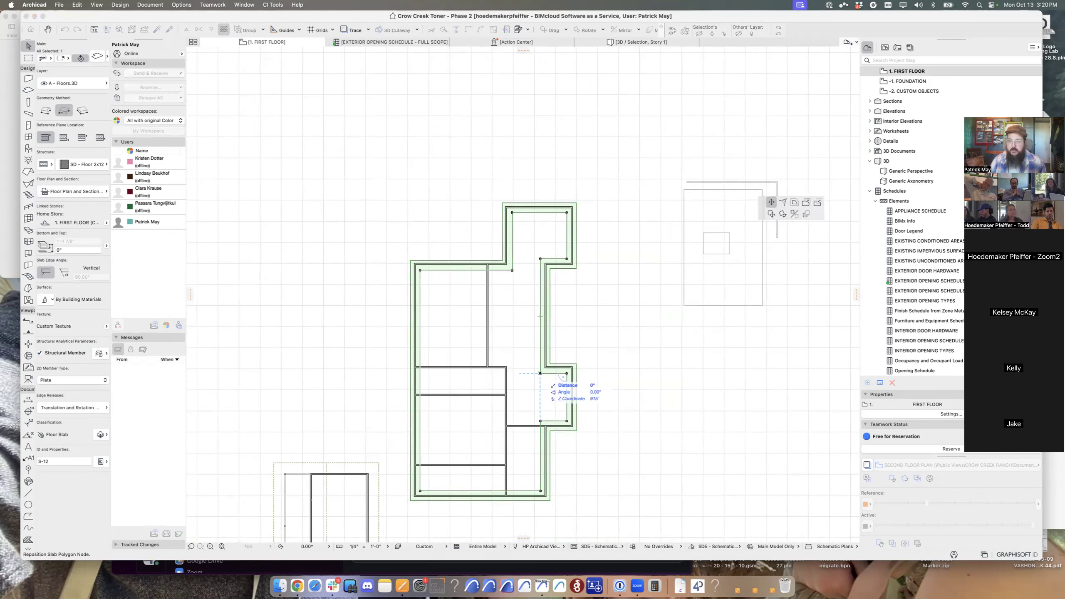
left_click(806, 202)
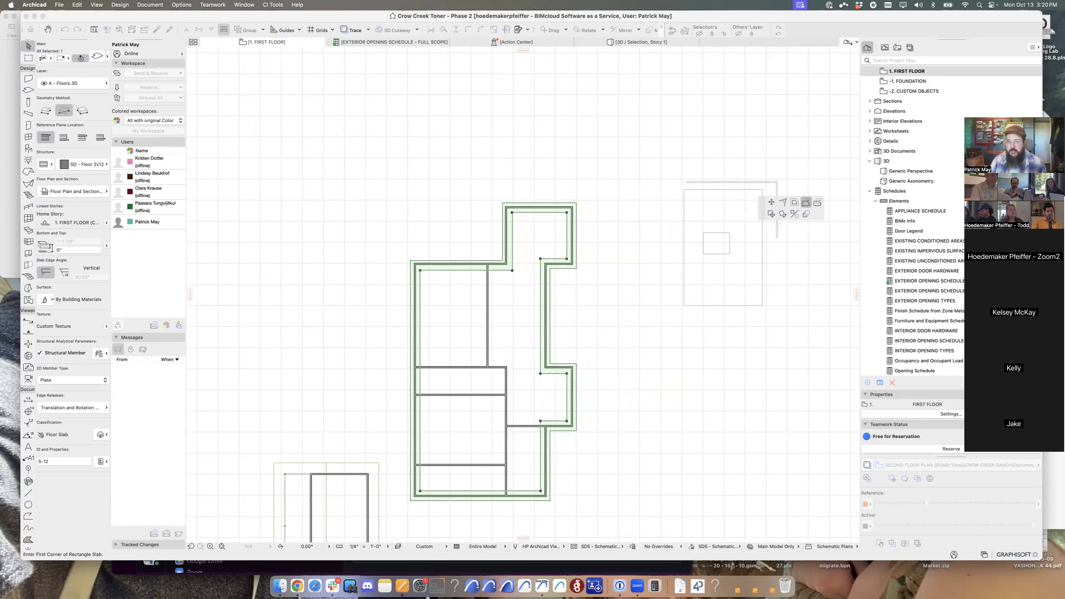
left_click(540, 374)
left_click(420, 361)
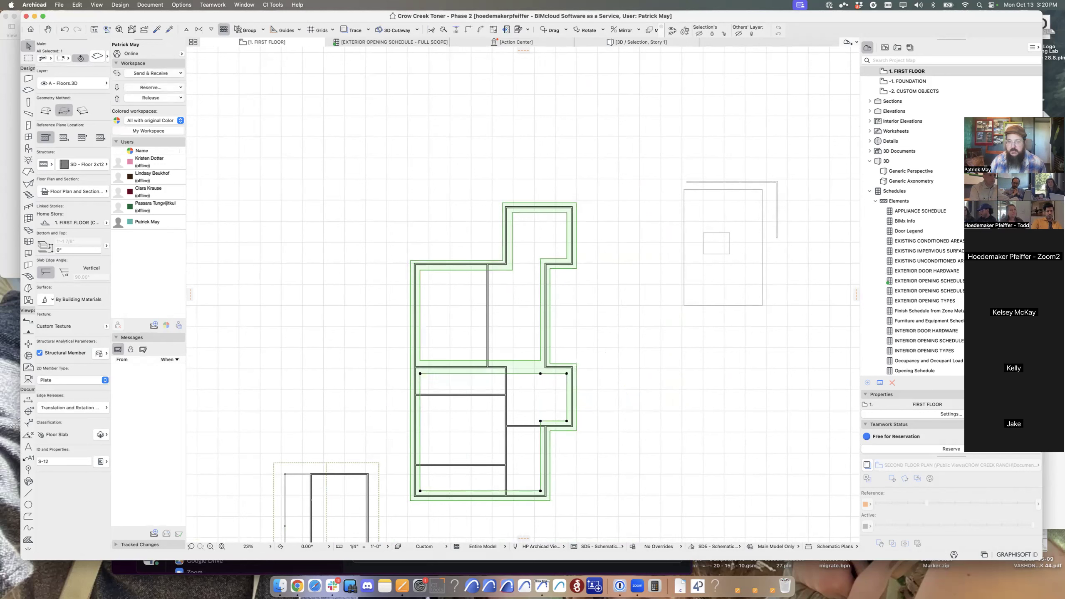
Offset the strip's upper edge so it lines up with the slab's outer edge at the right-hand projection.
left_click(524, 361)
left_click(806, 202)
left_click(550, 364)
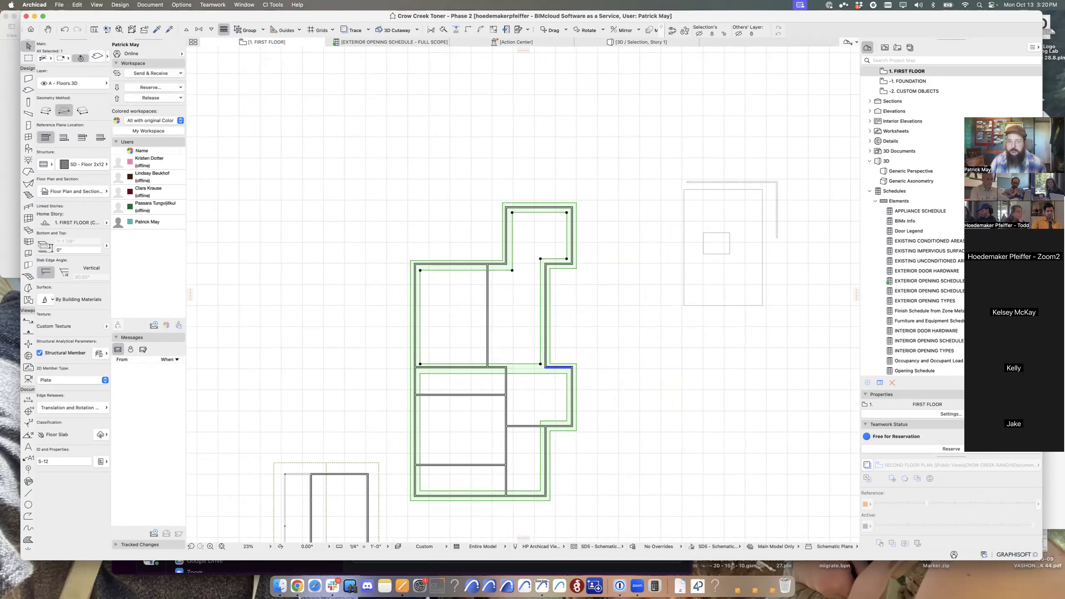
scroll(556, 367, "up", 3)
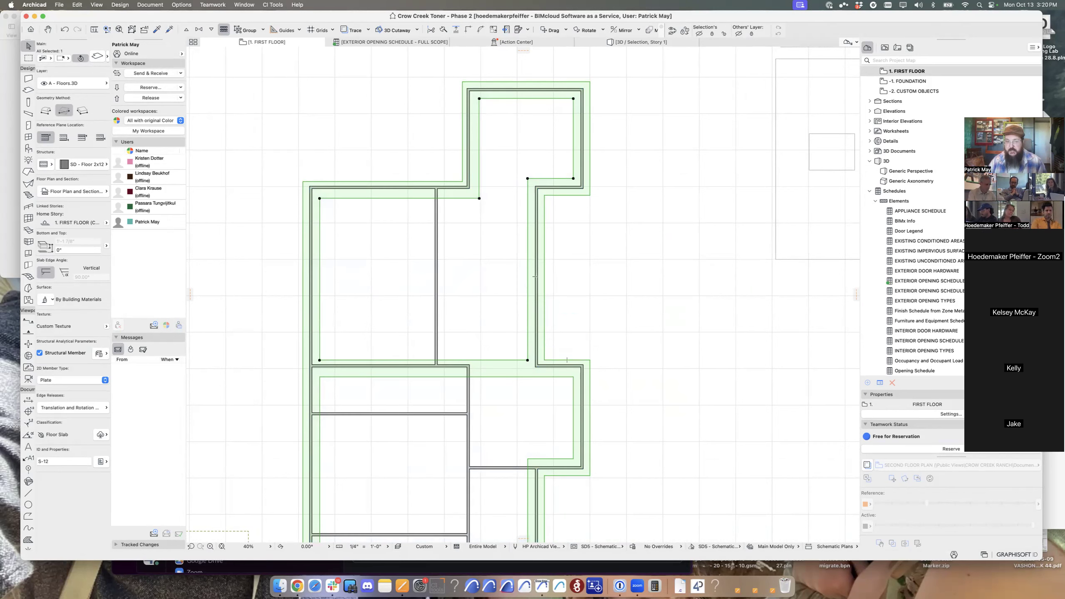
Change the ring-shaped slab to a basic Concrete - Structural structure with a thickness of 10".
double_click(536, 277)
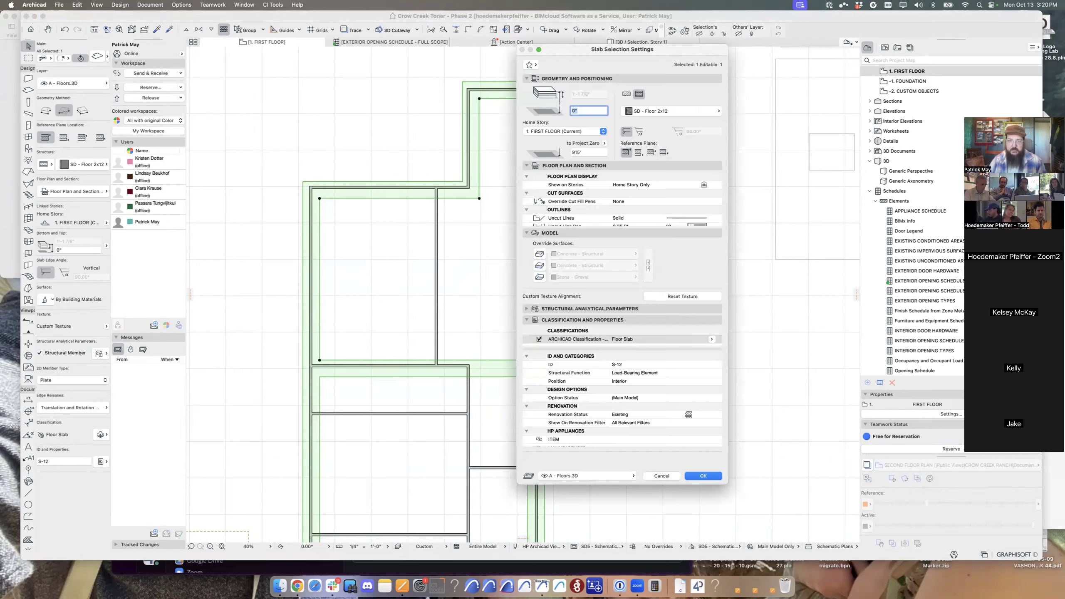
left_click(671, 111)
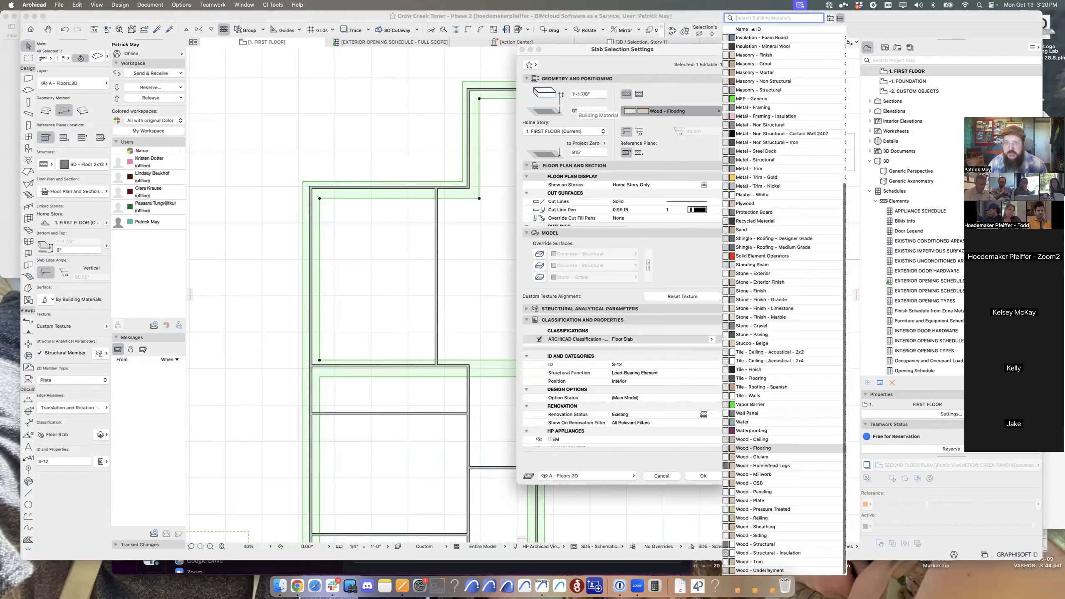
type("concr")
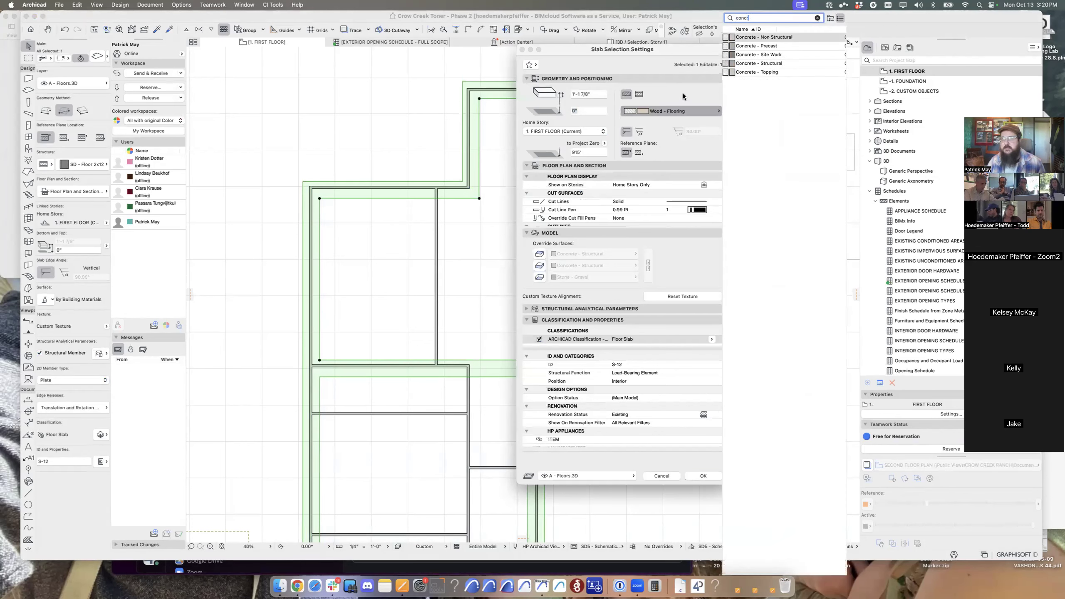
left_click(778, 64)
left_click(595, 93)
type("10")
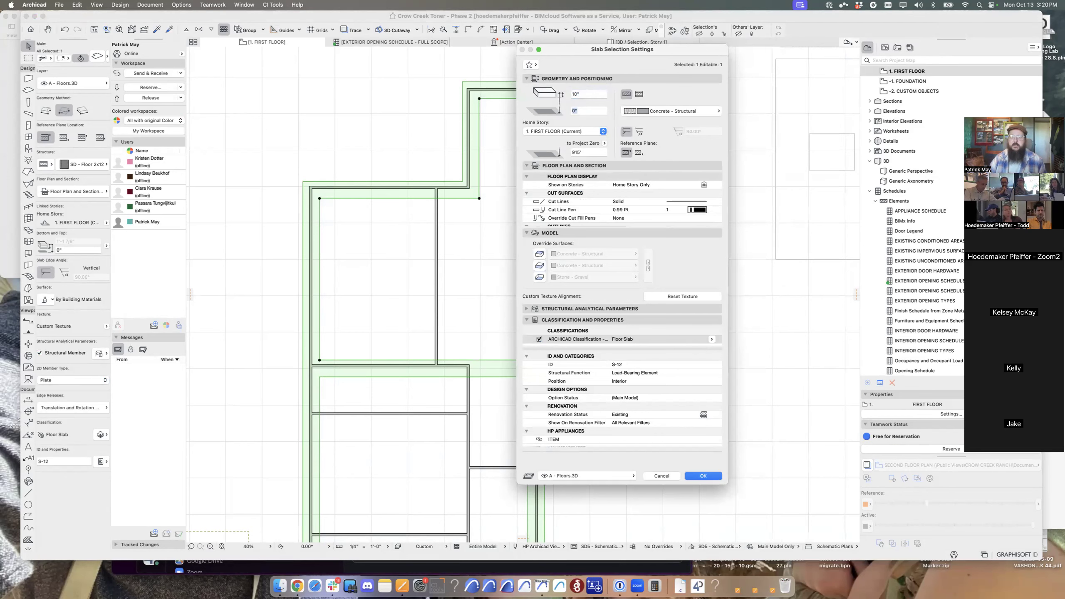
key("Return")
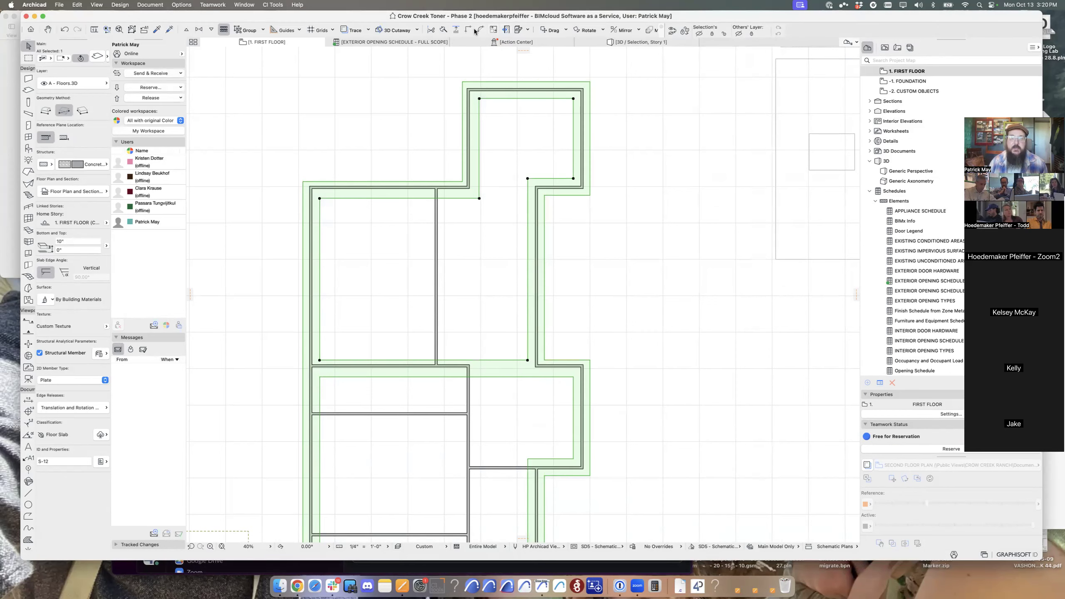
Split the ring-shaped slab along the upper edge of its cross strip.
left_click(444, 31)
left_click(512, 359)
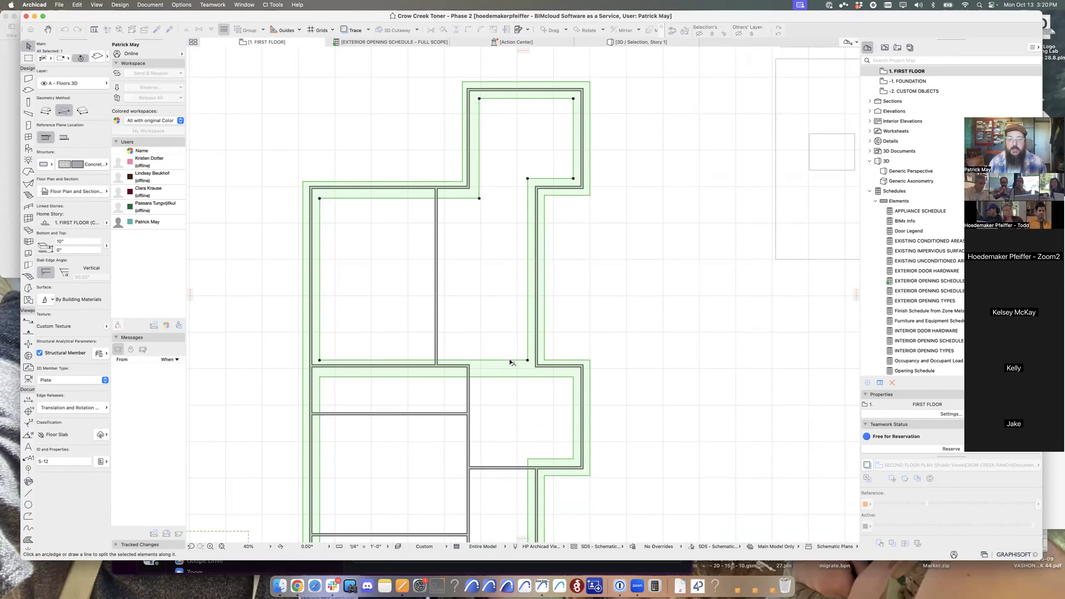
left_click(522, 320)
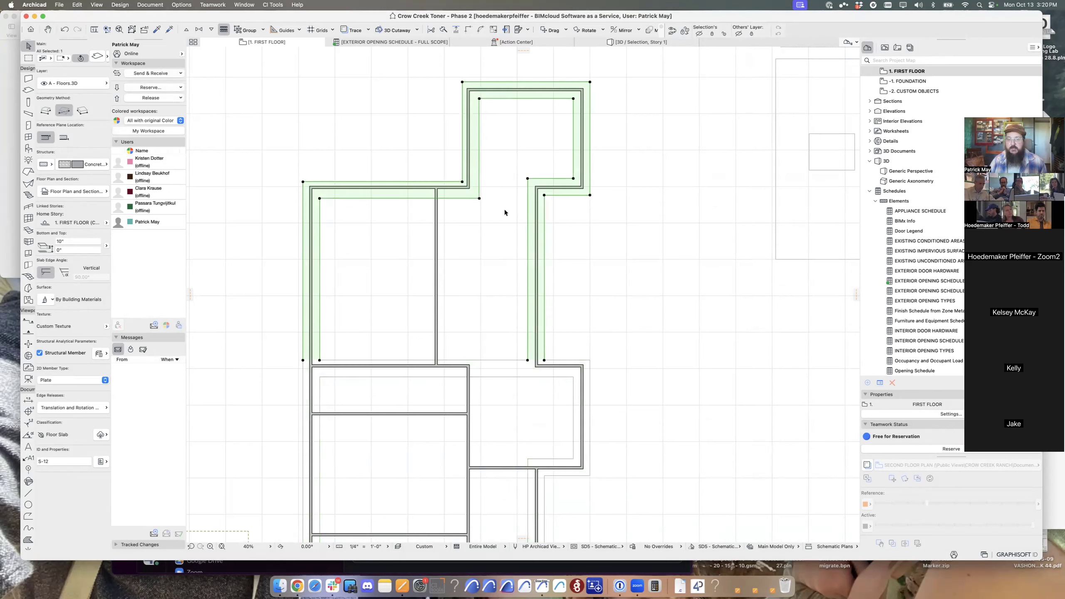
Select both pieces of the split slab and show only them in 3D.
left_click(525, 368, "shift")
left_click(546, 356)
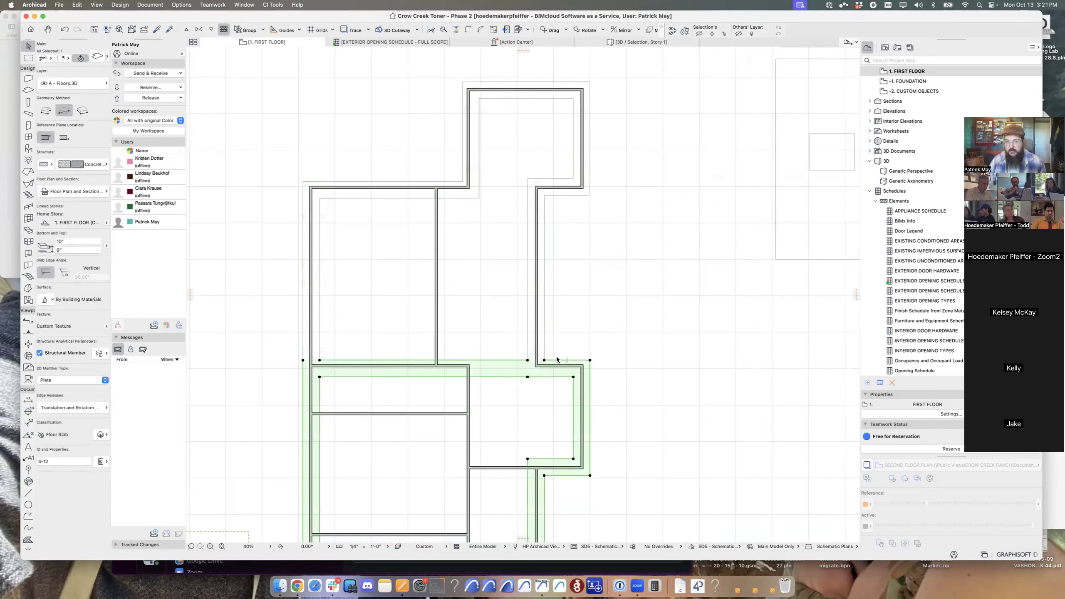
left_click(544, 349, "shift")
key("F5")
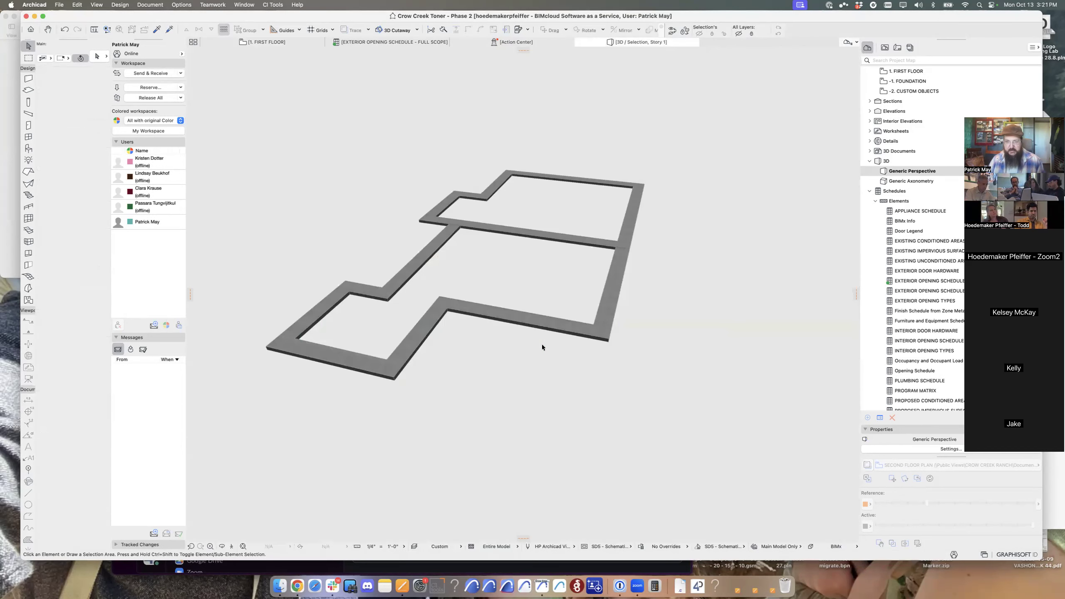
Select the open-ended slab piece and lower it by 4'.
left_click(592, 329)
middle_click_drag(626, 350, 547, 300, "shift")
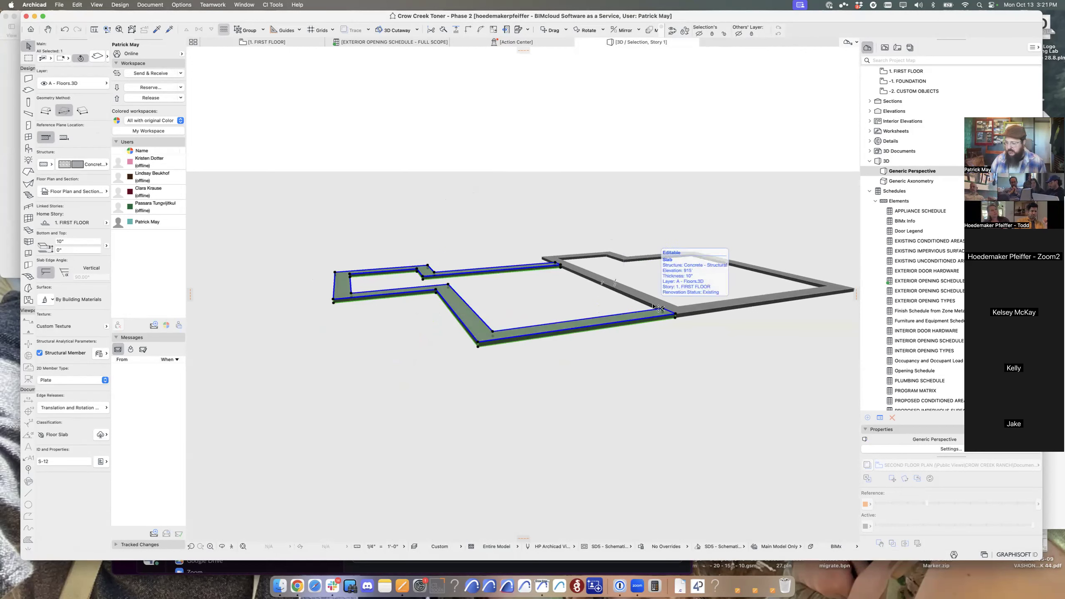
key("super+9")
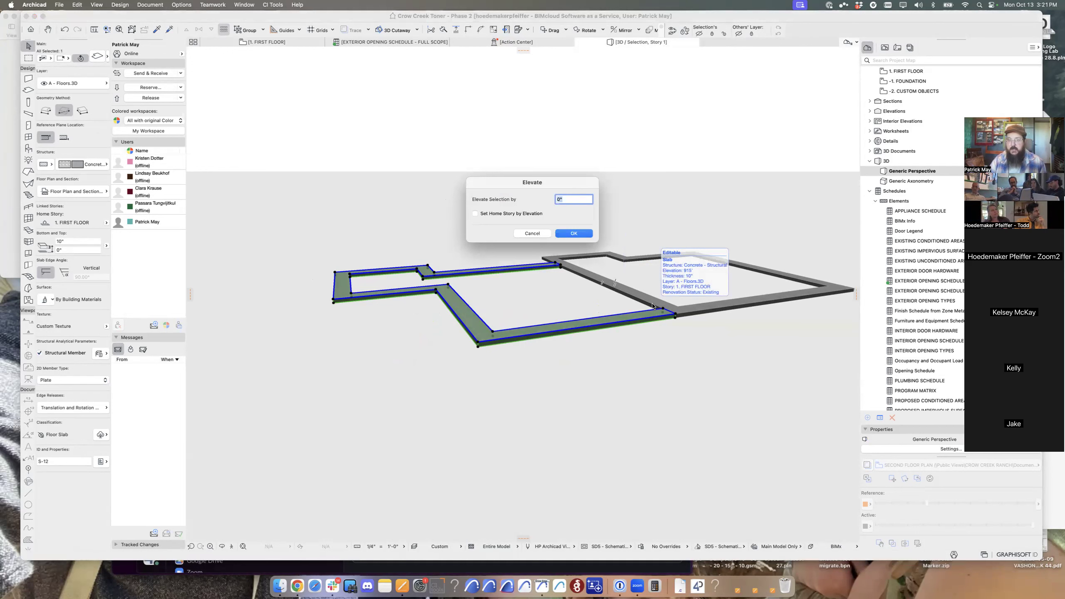
type("-4")
key("Return")
Pick up the concrete slab's settings and draw a small rectangular slab under the higher piece's corner, above the lowered piece's end.
middle_click_drag(661, 321, 514, 294, "shift")
left_click(641, 346)
scroll(611, 333, "up", 3)
middle_click_drag(611, 332, 594, 304, "shift")
left_click(469, 182, "alt")
left_click(481, 138)
left_click(544, 151)
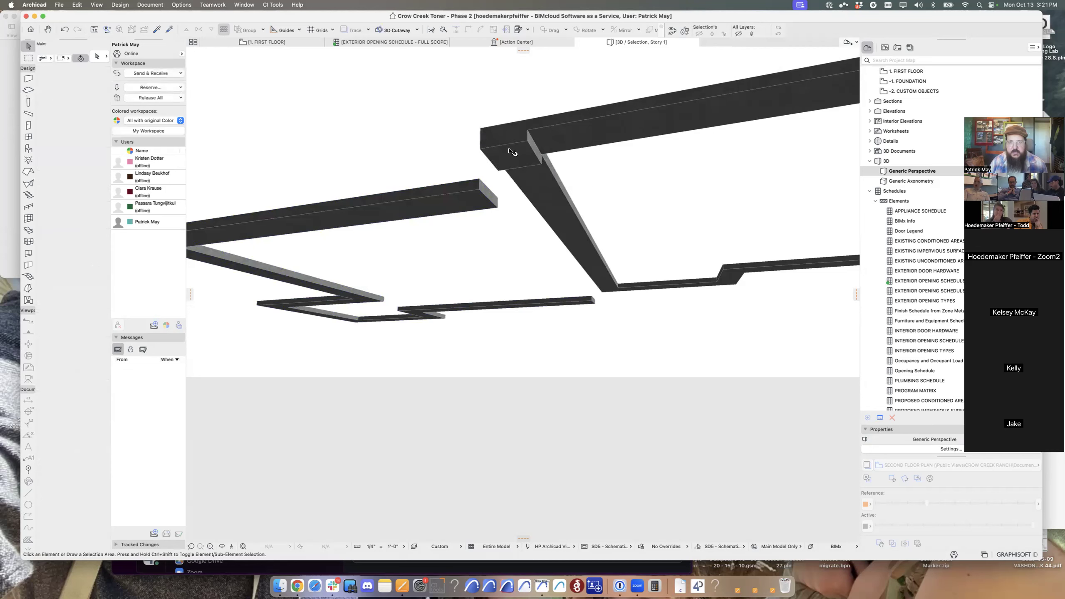
Stretch the small connecting slab down to the bottom of the lowered piece, for a thickness of 4'.
left_click(481, 151)
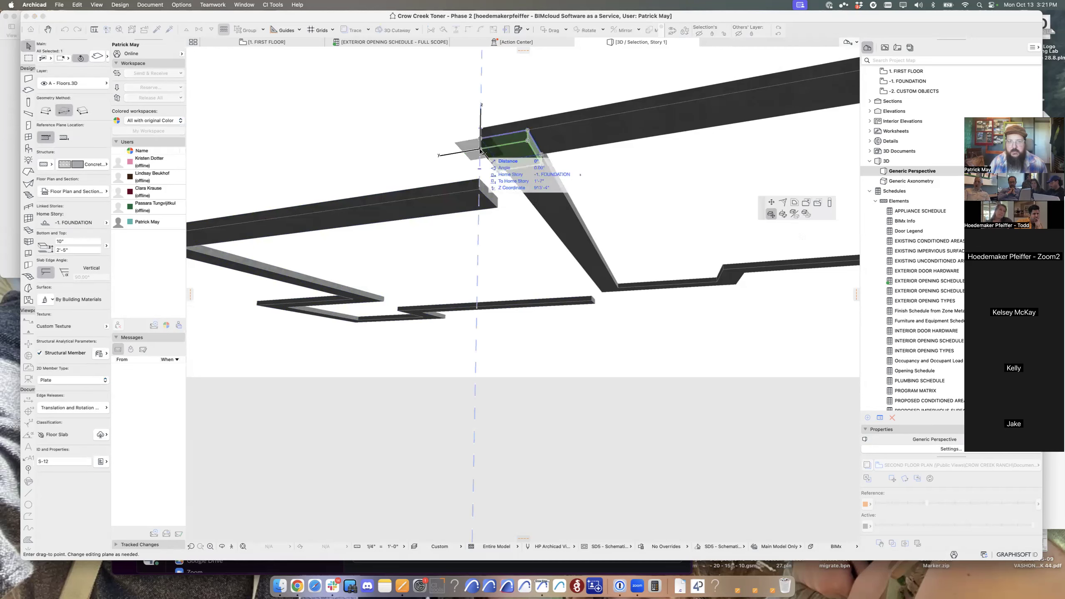
left_click(830, 203)
left_click(511, 198)
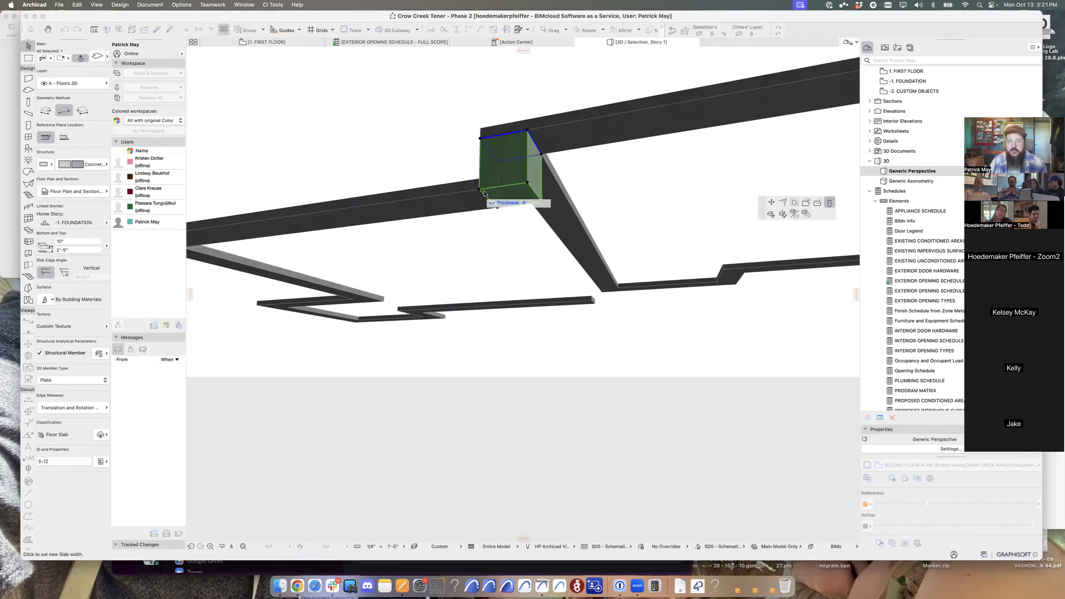
Give the connecting slab's inner edge a custom edge angle of 60°, applied to the clicked edge only.
left_click(534, 141)
left_click(783, 202)
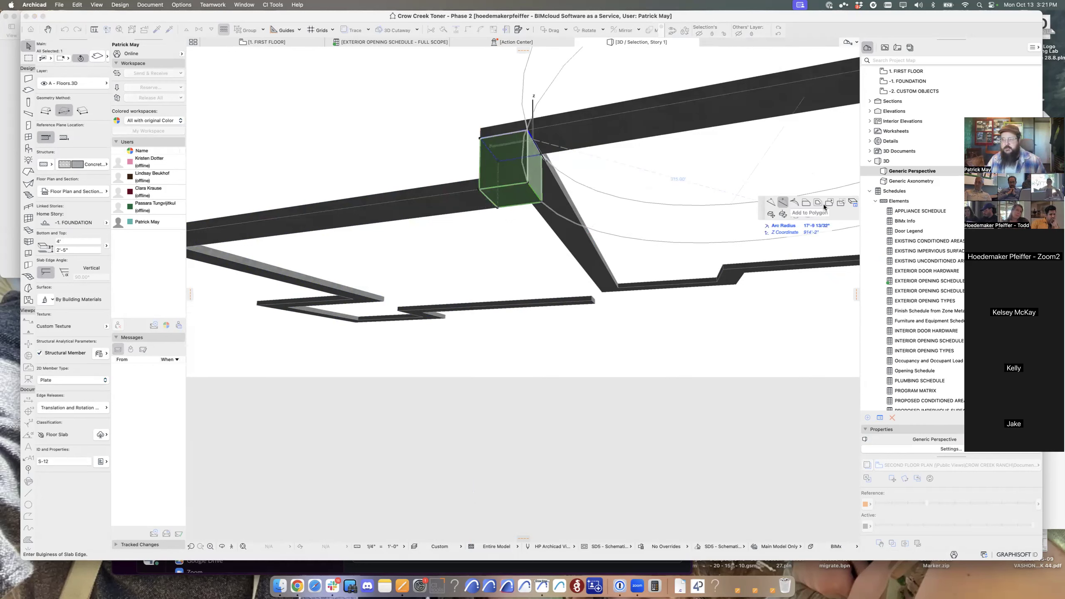
left_click(853, 202)
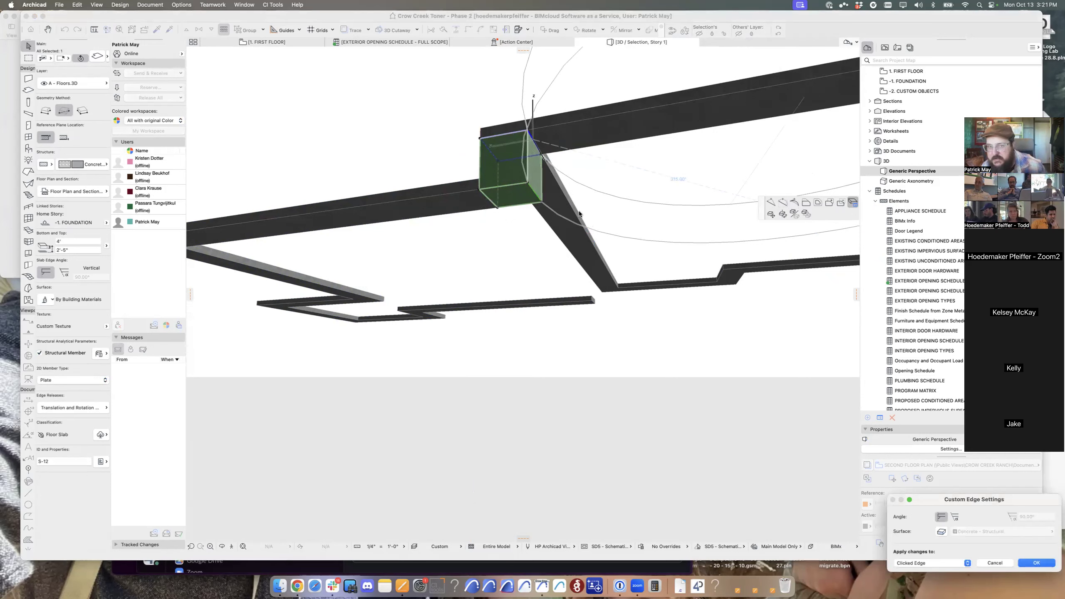
left_click_drag(938, 500, 599, 356)
left_click(613, 372)
double_click(694, 372)
type("60")
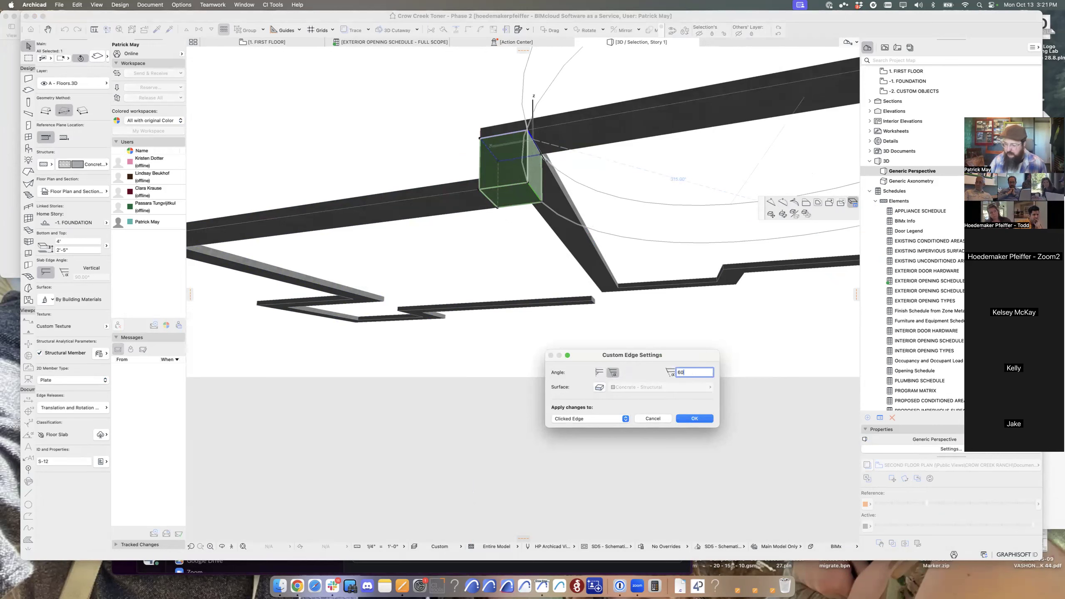
key("Return")
left_click(632, 191)
Drag a copy of the sloped connecting slab to the lowered piece's other open end.
middle_click_drag(597, 181, 678, 282, "shift")
left_click(729, 268)
left_click(710, 269)
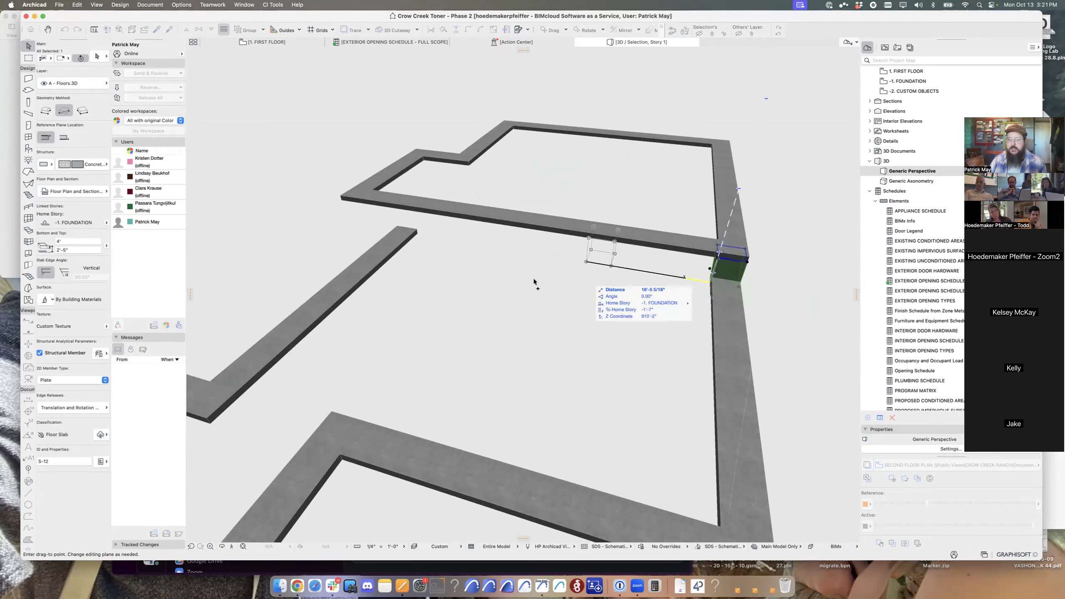
left_click(464, 251)
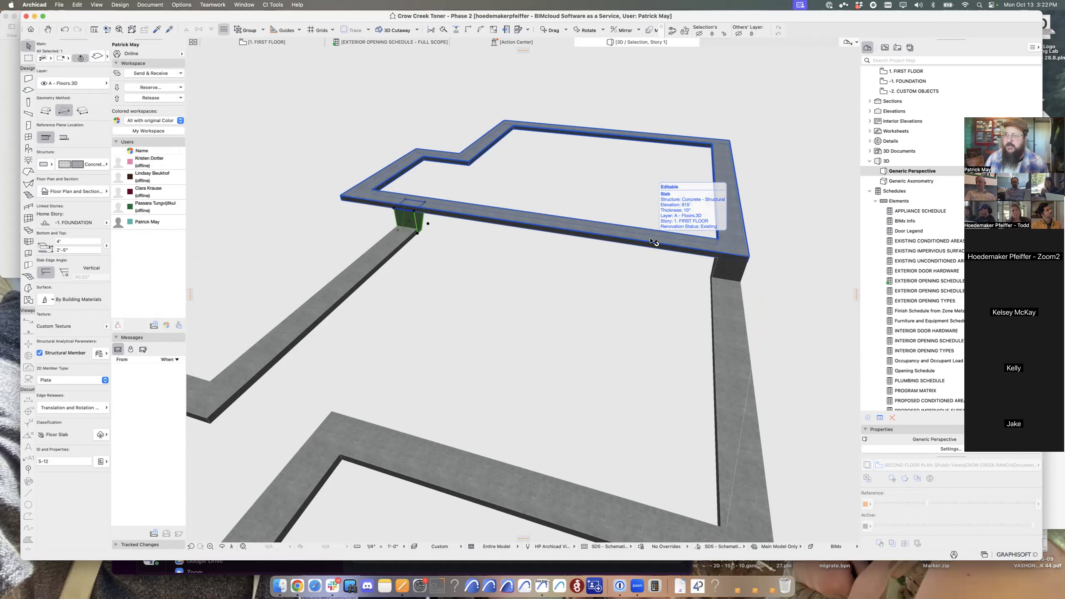
key("Escape")
Examine the stepped concrete slabs from several sides in 3D, and return to the house outline on the first floor plan.
middle_click_drag(732, 311, 603, 299, "shift")
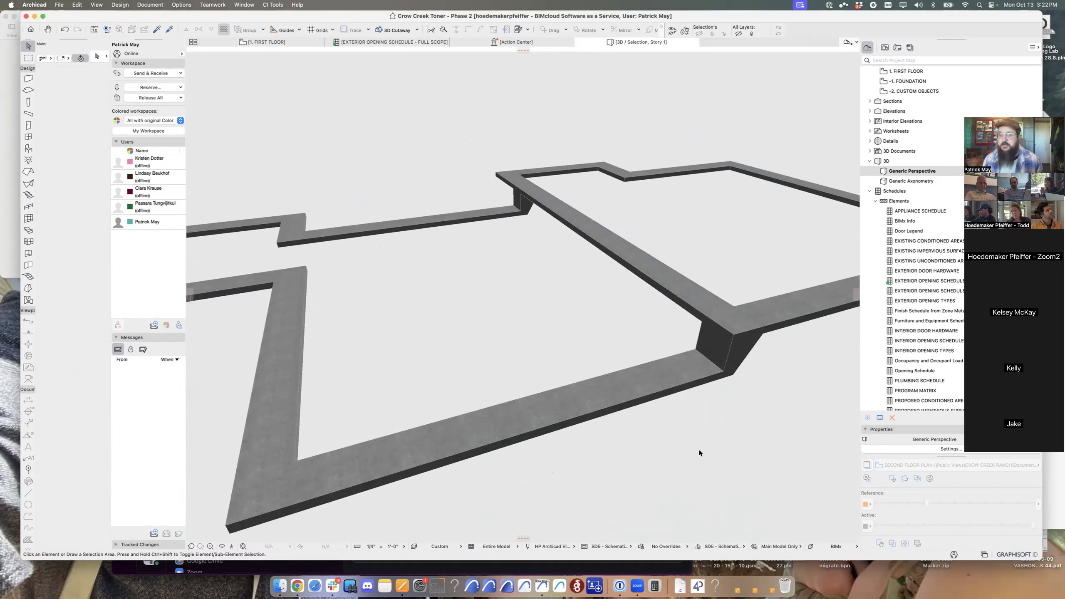
middle_click_drag(566, 336, 604, 337, "shift")
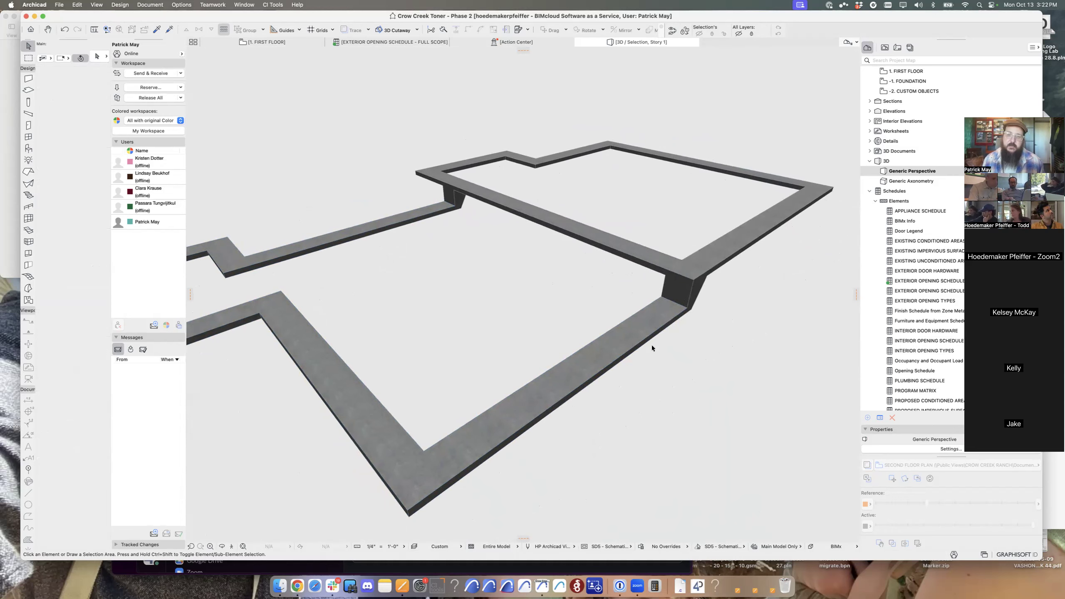
middle_click_drag(578, 319, 602, 305, "shift")
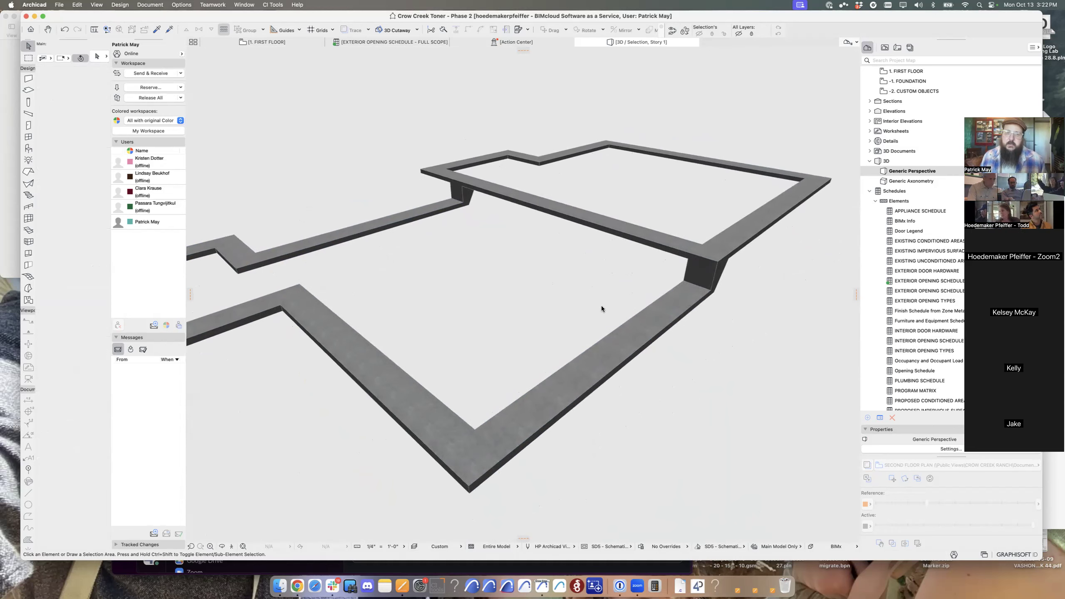
key("F2")
key("Escape")
middle_click_drag(511, 321, 629, 286)
scroll(633, 289, "down", 10)
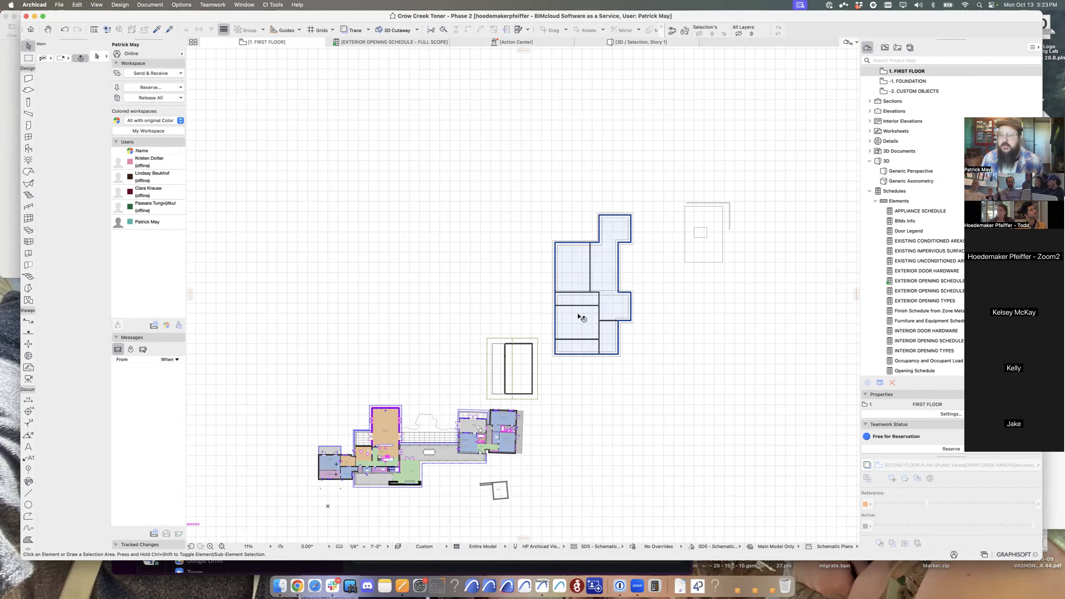
scroll(582, 304, "up", 5)
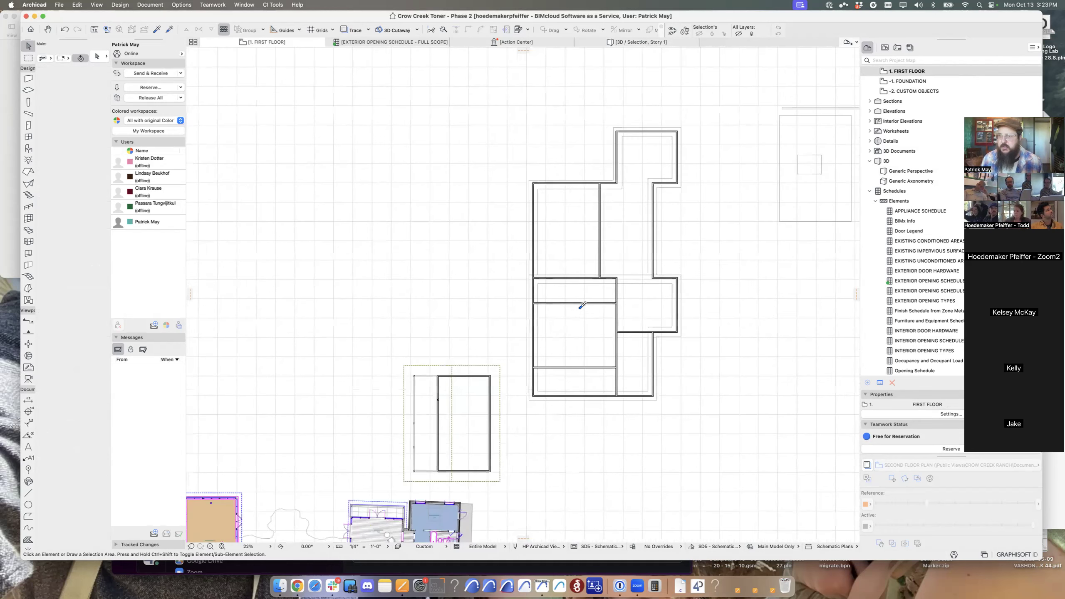
middle_click_drag(646, 292, 523, 287)
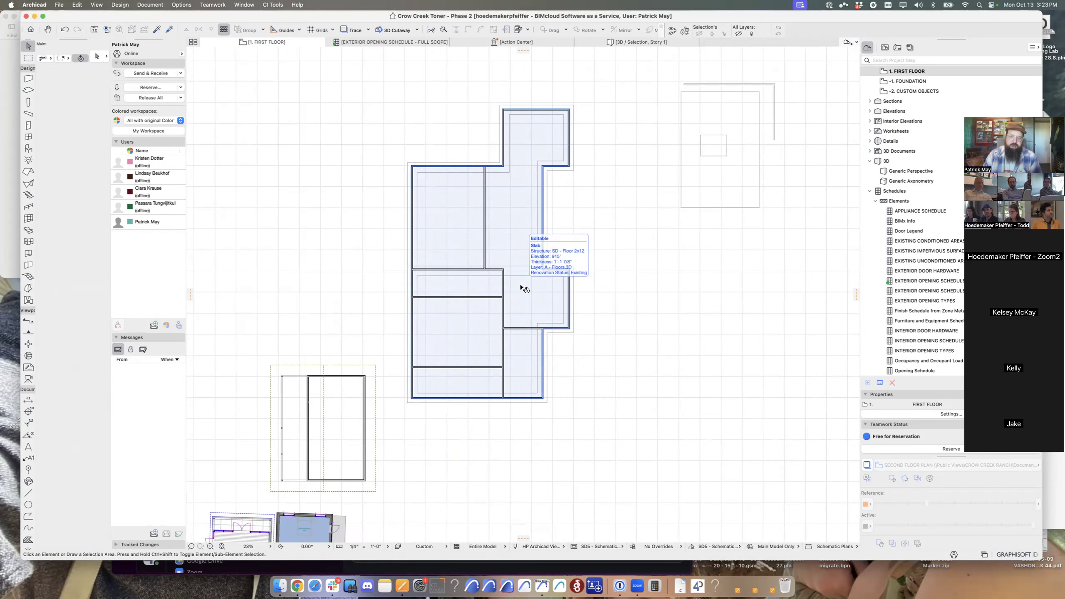
Select the smaller building's outer side wall near its upper corner and view the composites available for it.
middle_click_drag(474, 307, 578, 284)
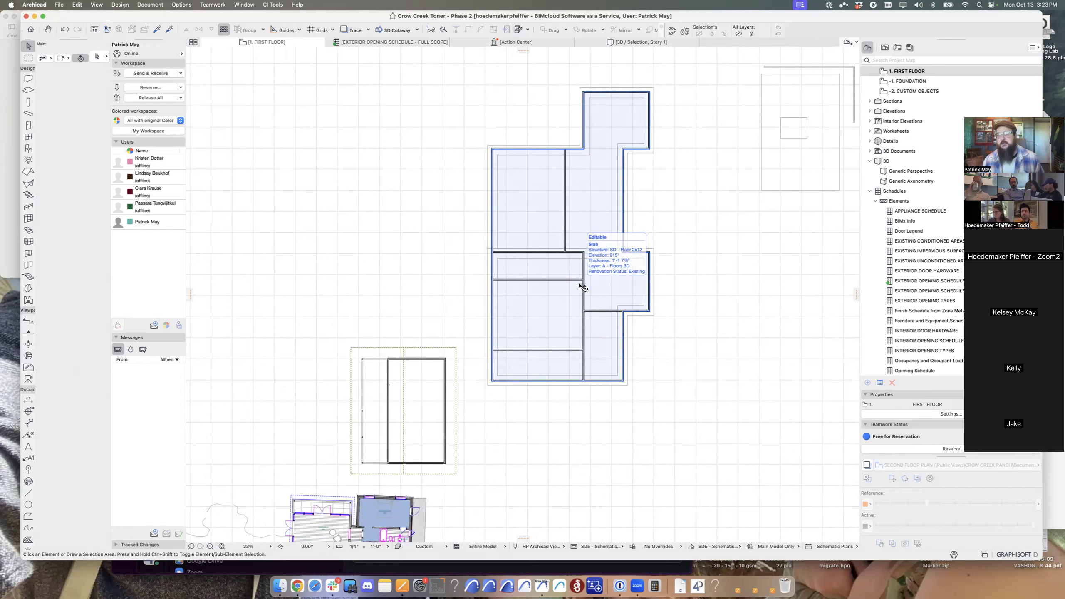
scroll(446, 358, "up", 10)
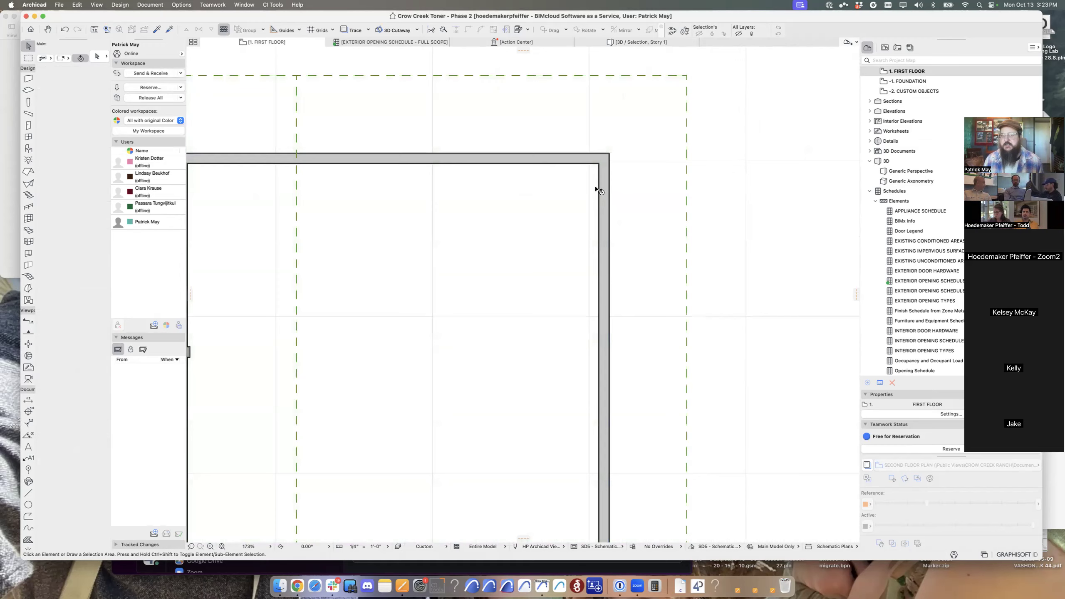
left_click(603, 189)
middle_click_drag(612, 186, 667, 172)
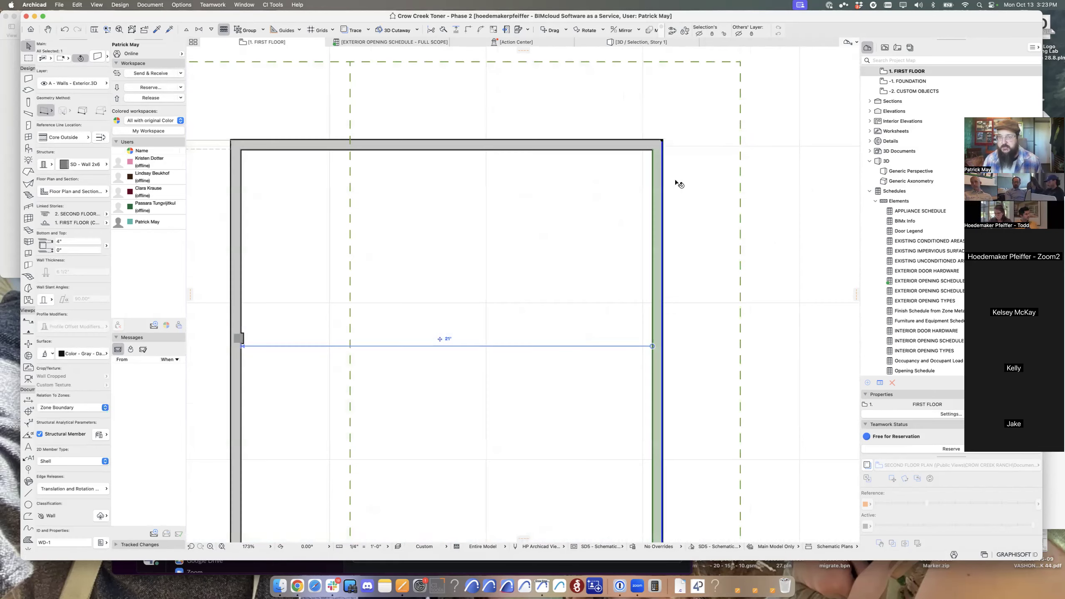
middle_click_drag(648, 198, 663, 202)
scroll(673, 146, "up", 5)
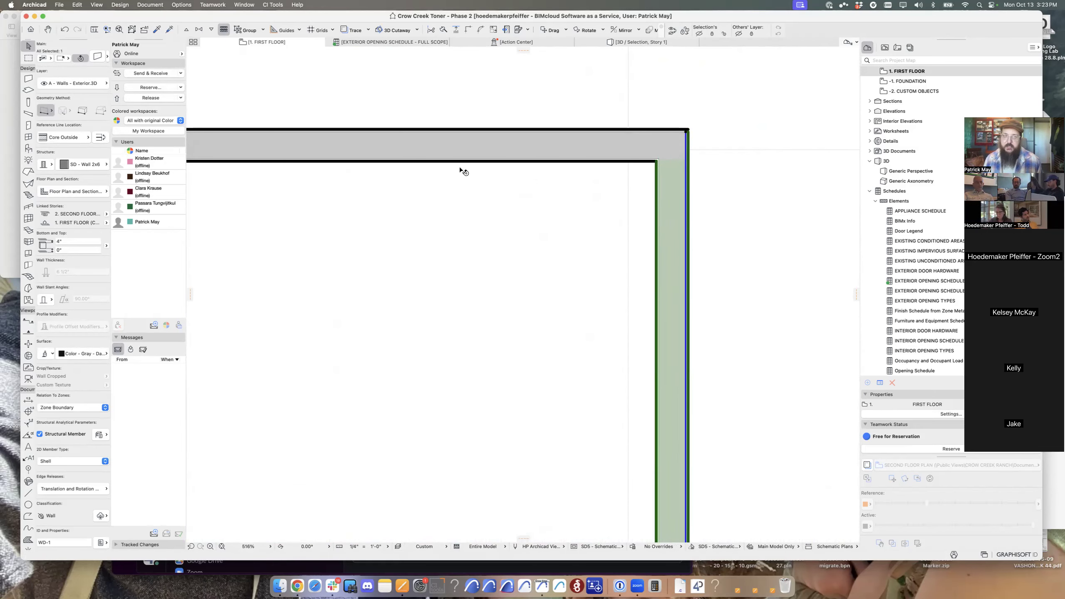
left_click(82, 162)
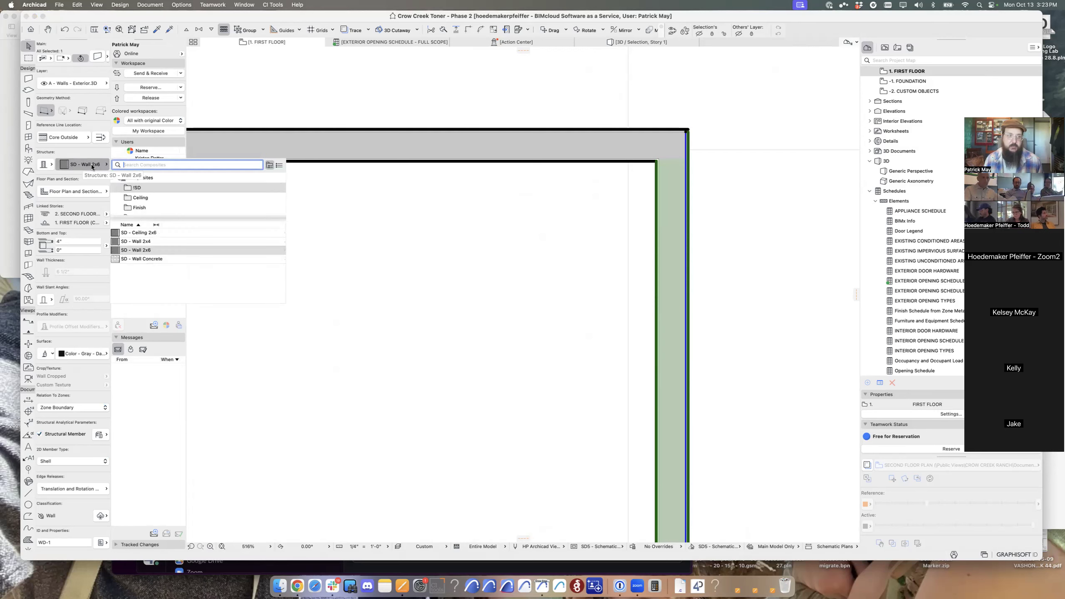
key("Escape")
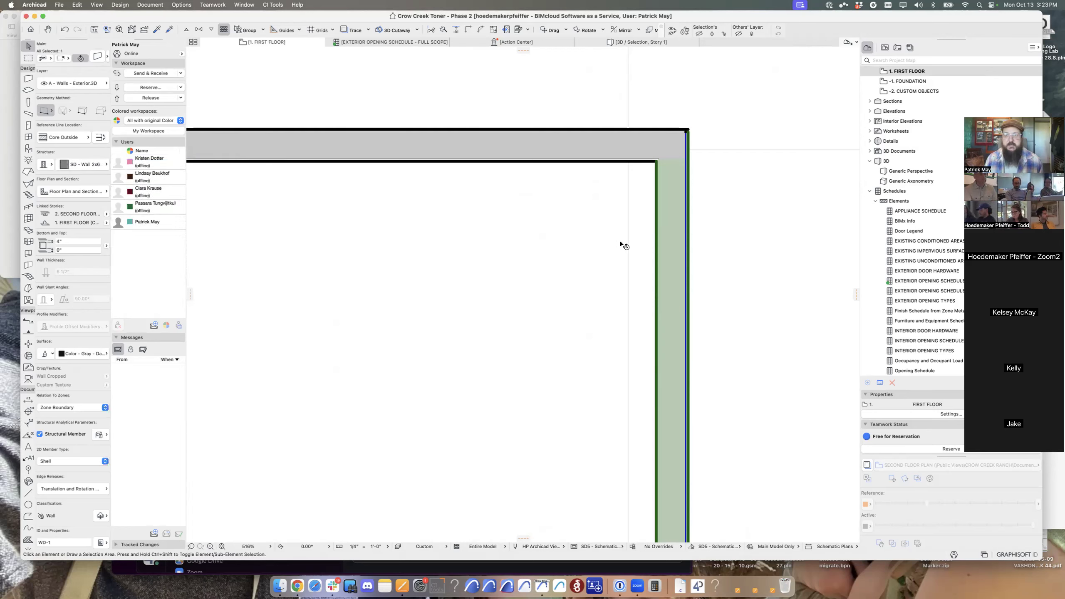
Open the selected wall's composite definition, examine its skins and separator lines, and close it without changes.
right_click(669, 233)
left_click(713, 419)
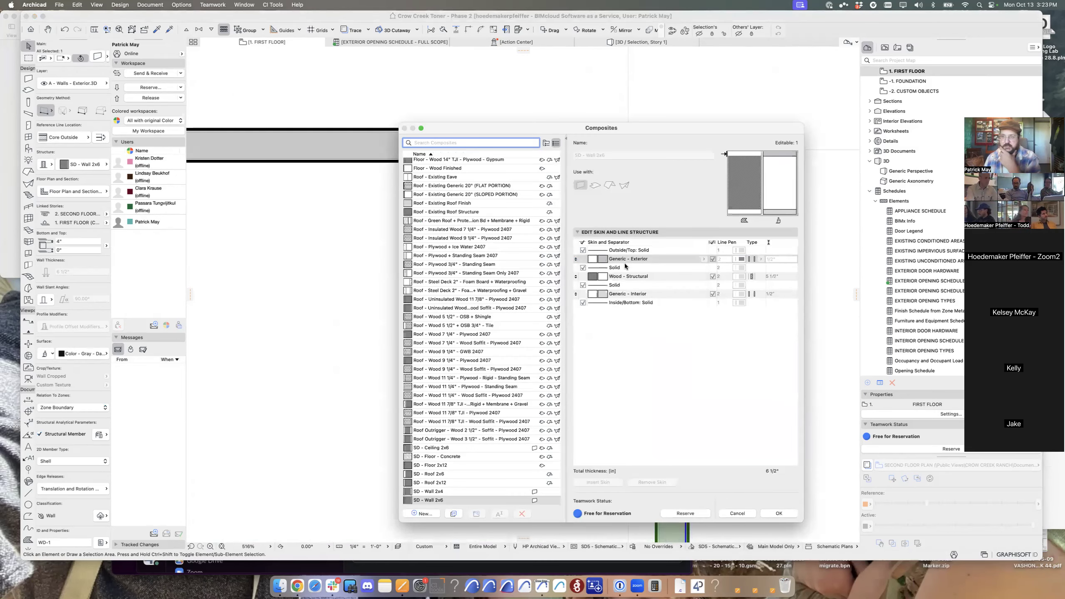
left_click_drag(606, 124, 622, 75)
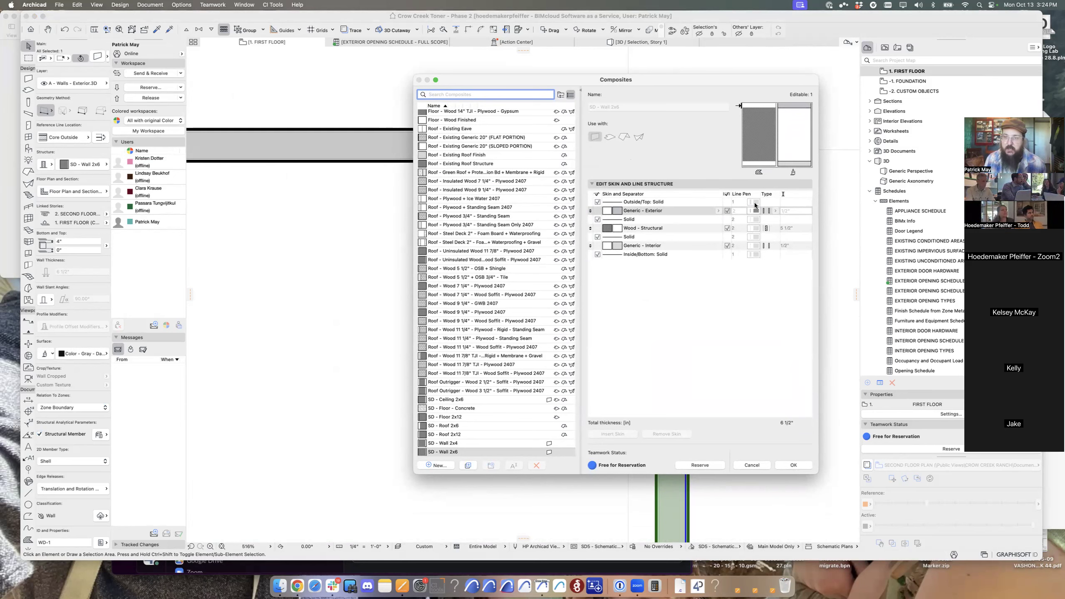
scroll(462, 423, "down", 2)
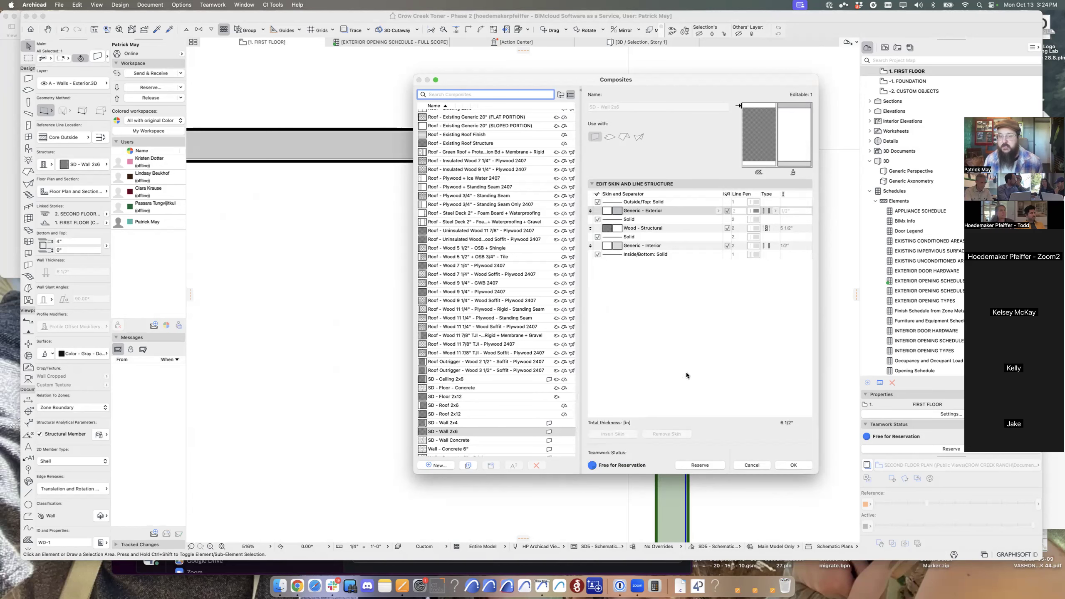
left_click(752, 464)
Change the house's exterior wall below the upper wing's inner corner to the SD - Wall Concrete composite.
scroll(704, 457, "down", 5)
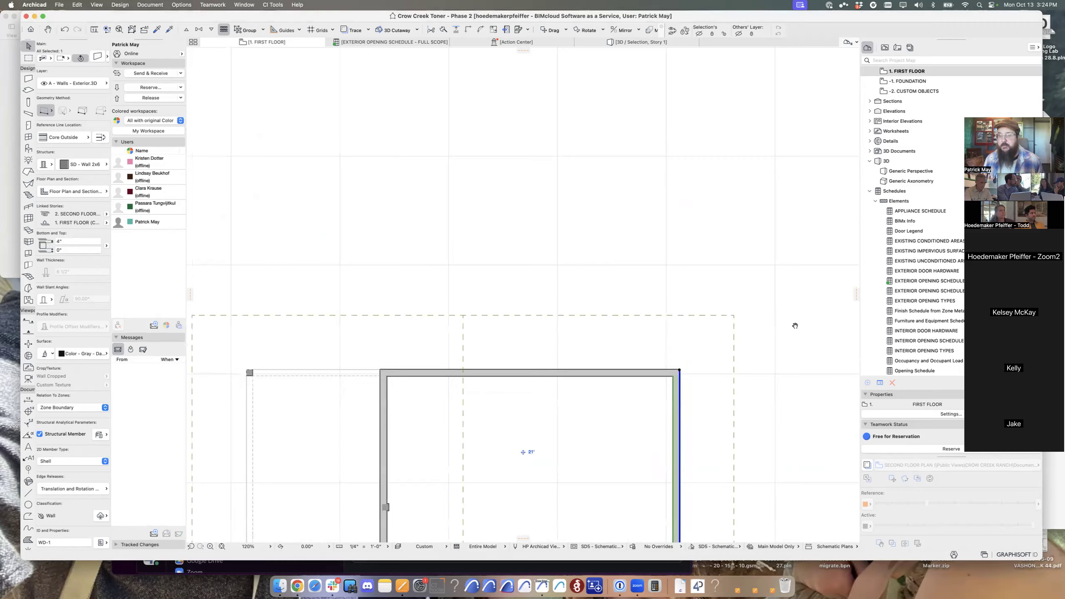
scroll(403, 325, "down", 10)
left_click(528, 235)
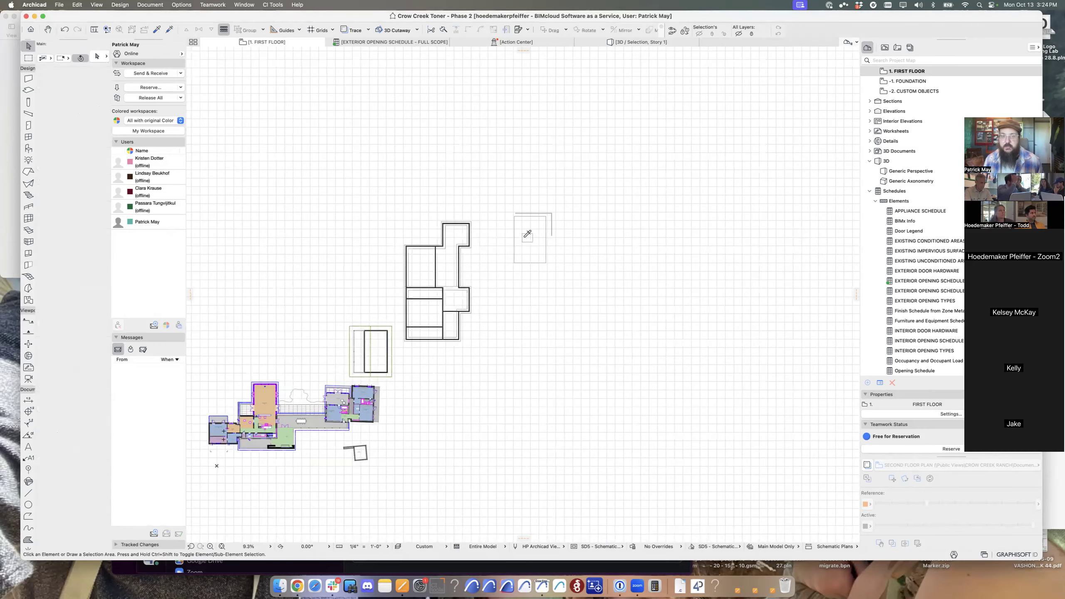
scroll(527, 234, "up", 2)
scroll(427, 264, "up", 5)
left_click(435, 235)
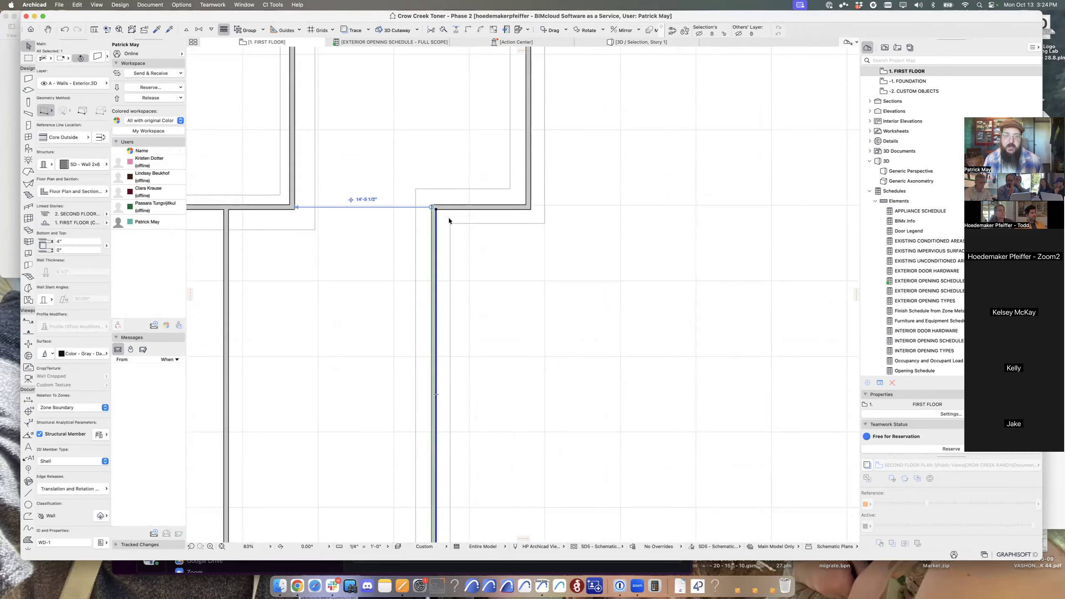
left_click(95, 165)
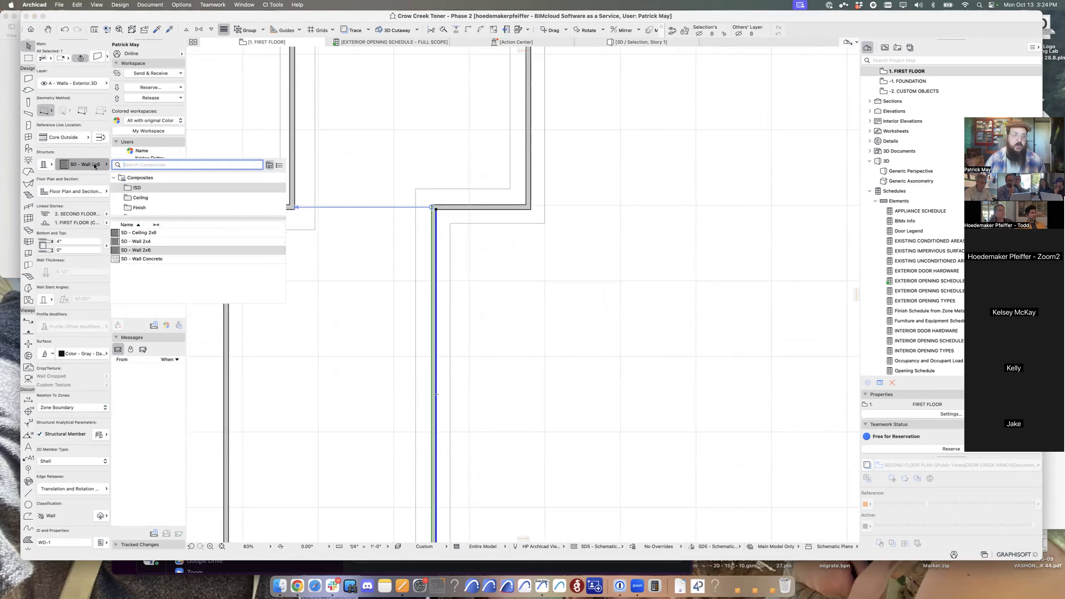
type("conc")
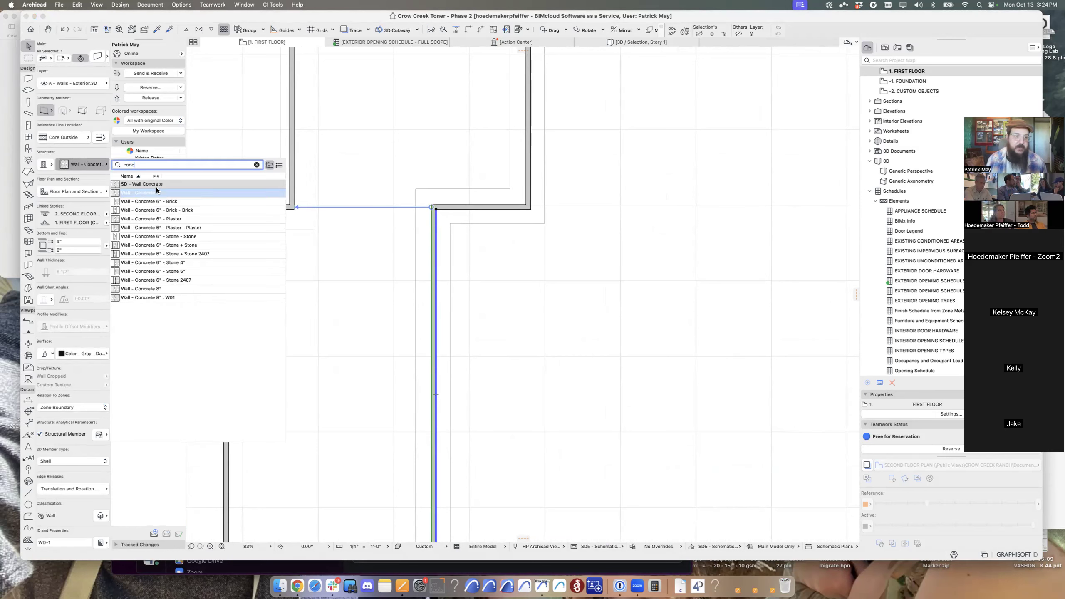
left_click(143, 184)
scroll(442, 223, "up", 10)
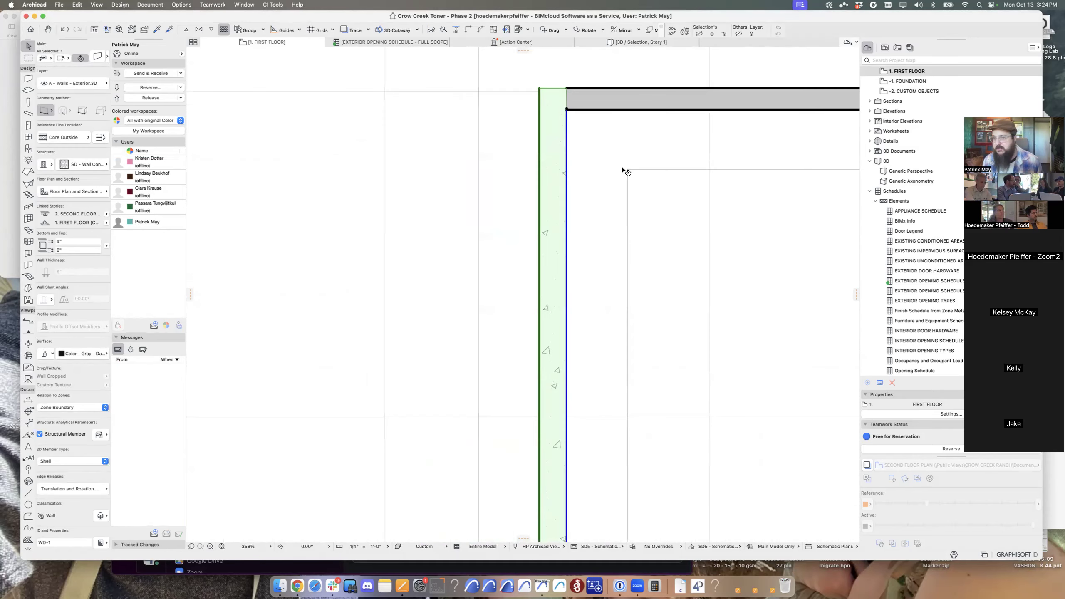
scroll(625, 171, "right", 2)
Change the wall's structure to basic with the Concrete - Structural building material, 8" thick.
key("super+t")
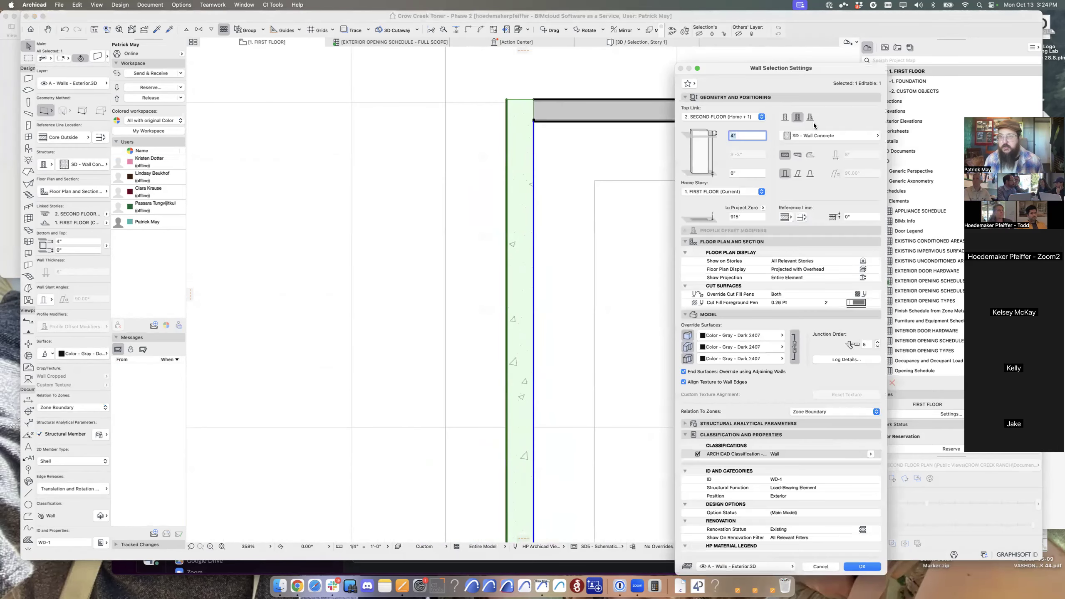
left_click(785, 118)
left_click(822, 134)
type("concr")
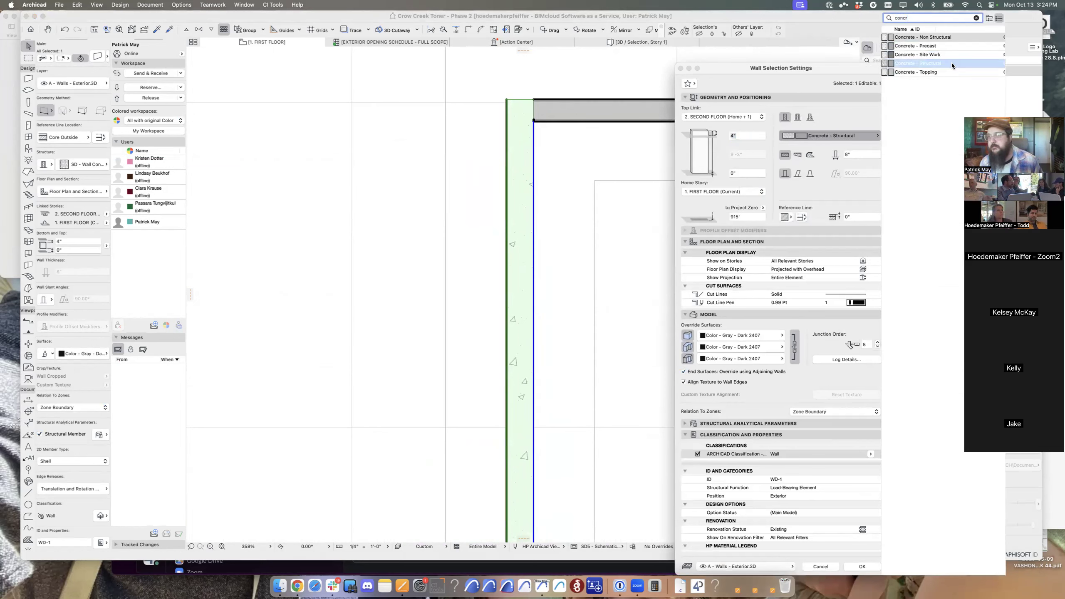
left_click(939, 63)
left_click(868, 156)
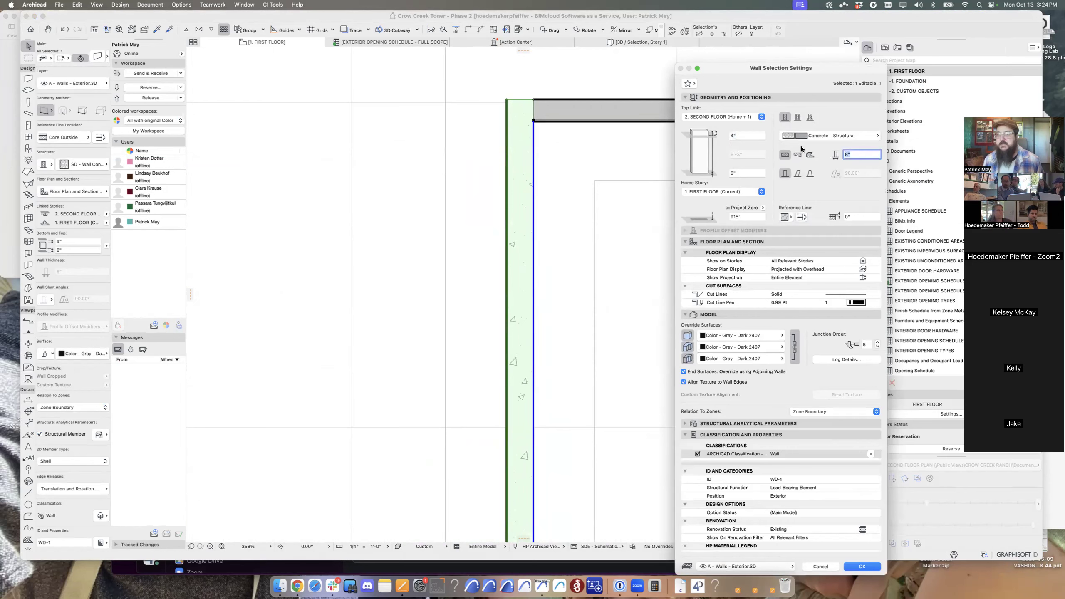
key("Return")
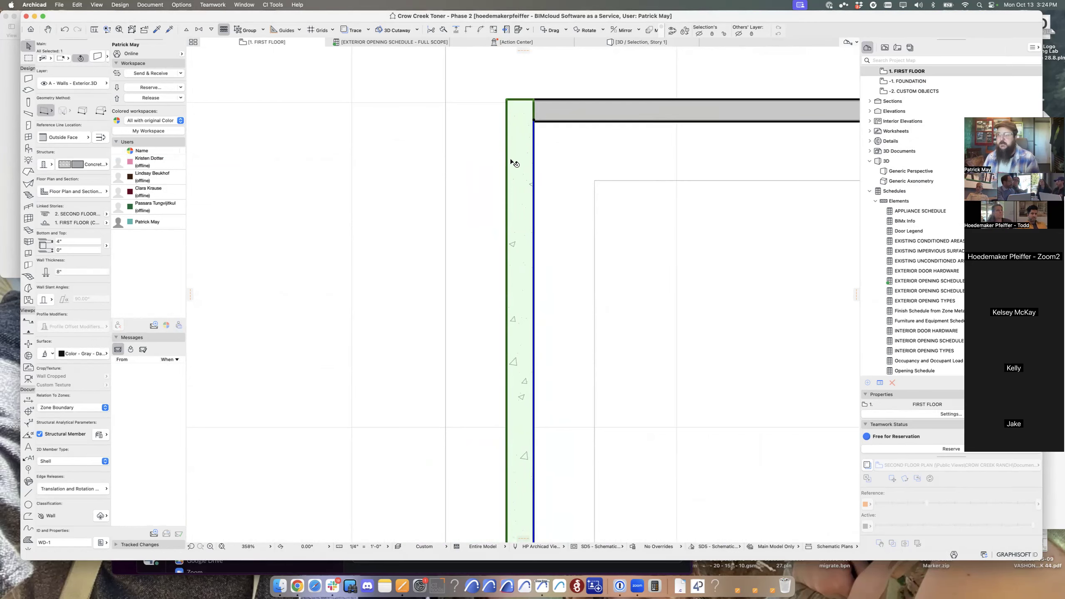
mouse_move(510, 160)
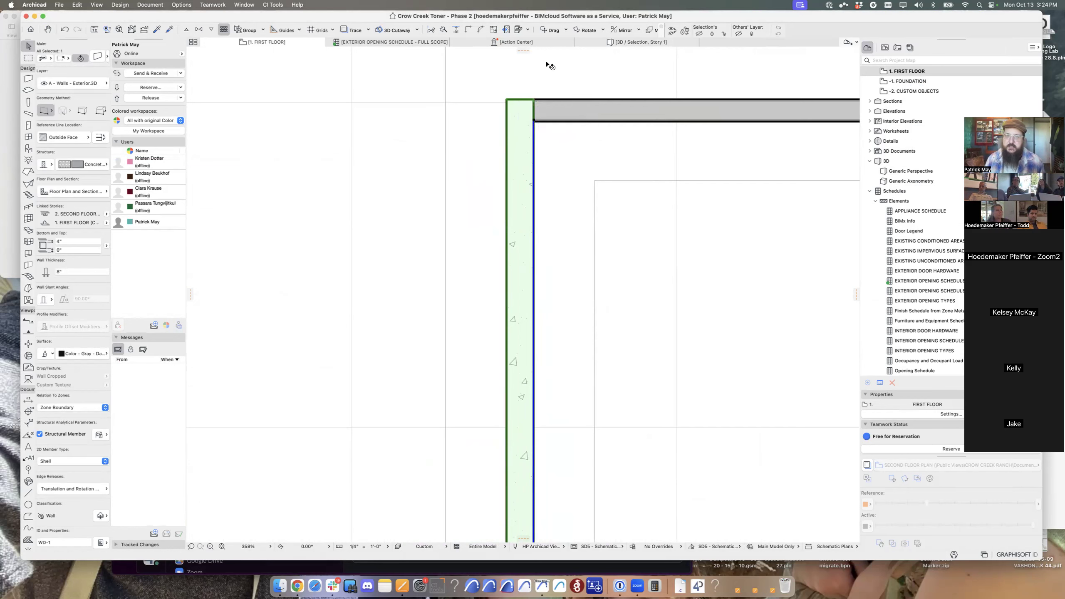
Check the basic wall's thickness setting, undo the structure change, and check the restored composite in the wall settings.
scroll(558, 207, "down", 5)
key("super+t")
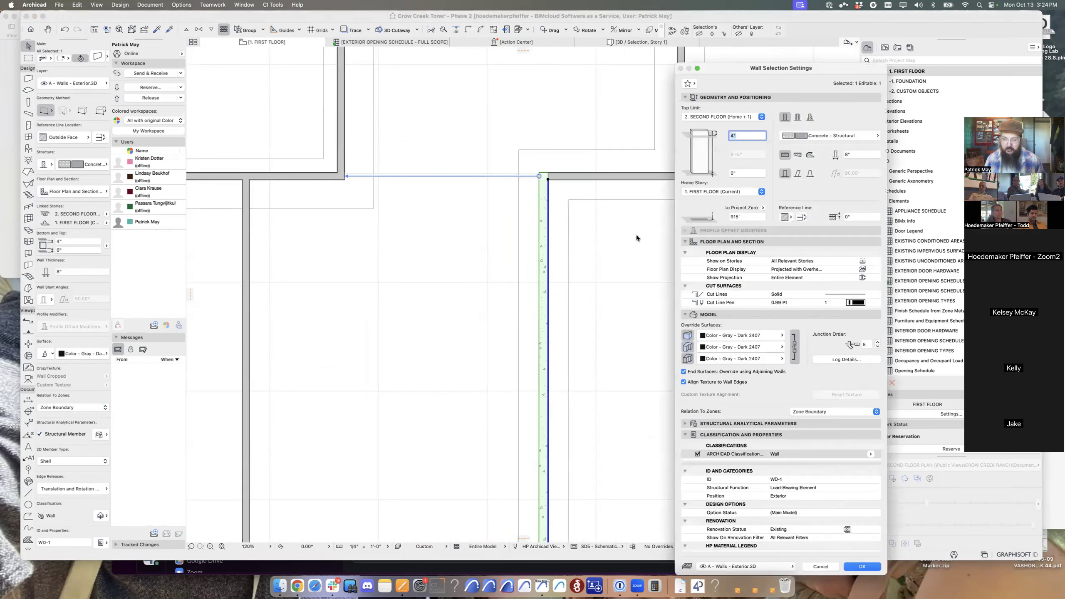
left_click(853, 154)
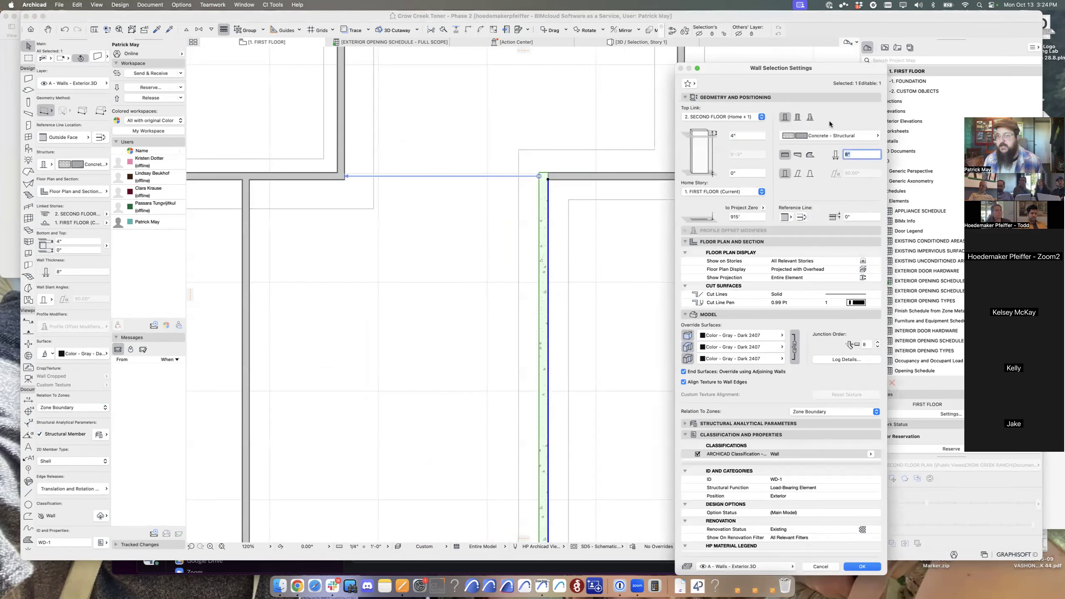
key("Return")
key("super+z")
key("super+t")
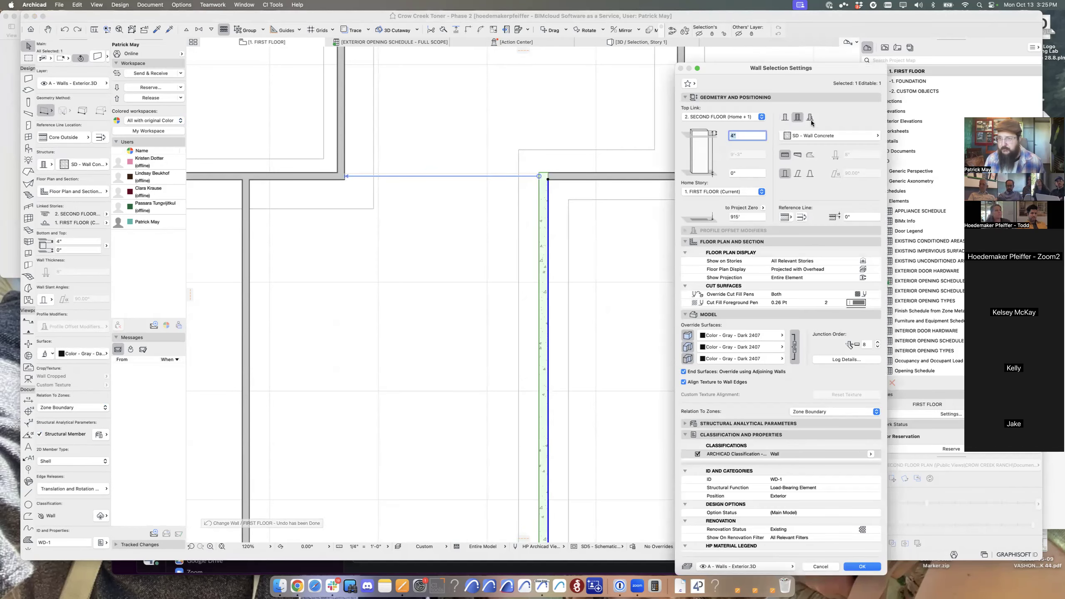
key("Escape")
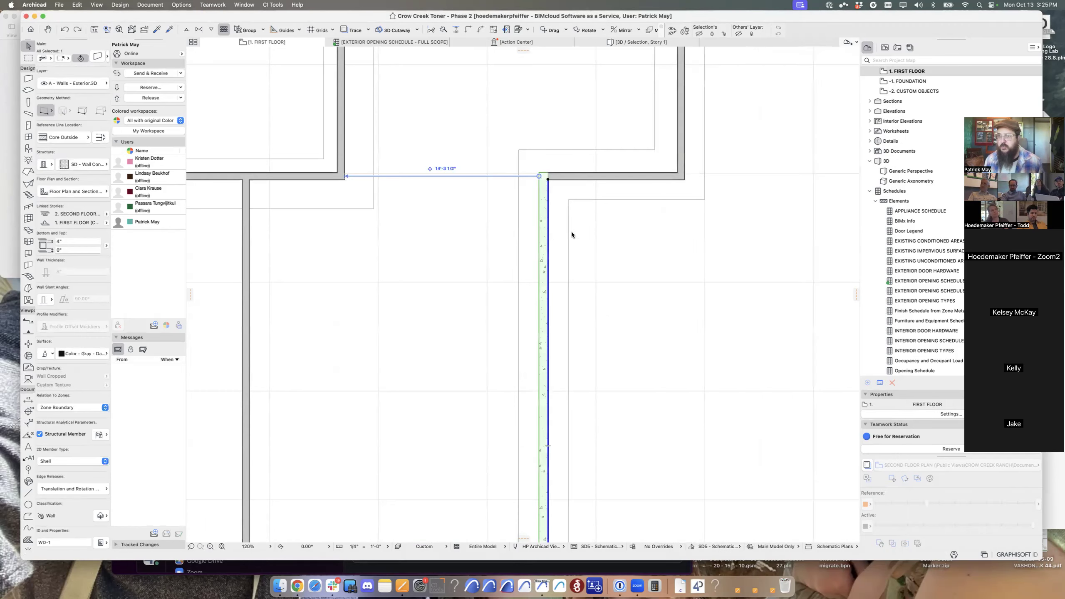
Examine the skin makeup of the SD - Wall Concrete composite and compare it with the wall's structure settings.
right_click(545, 228)
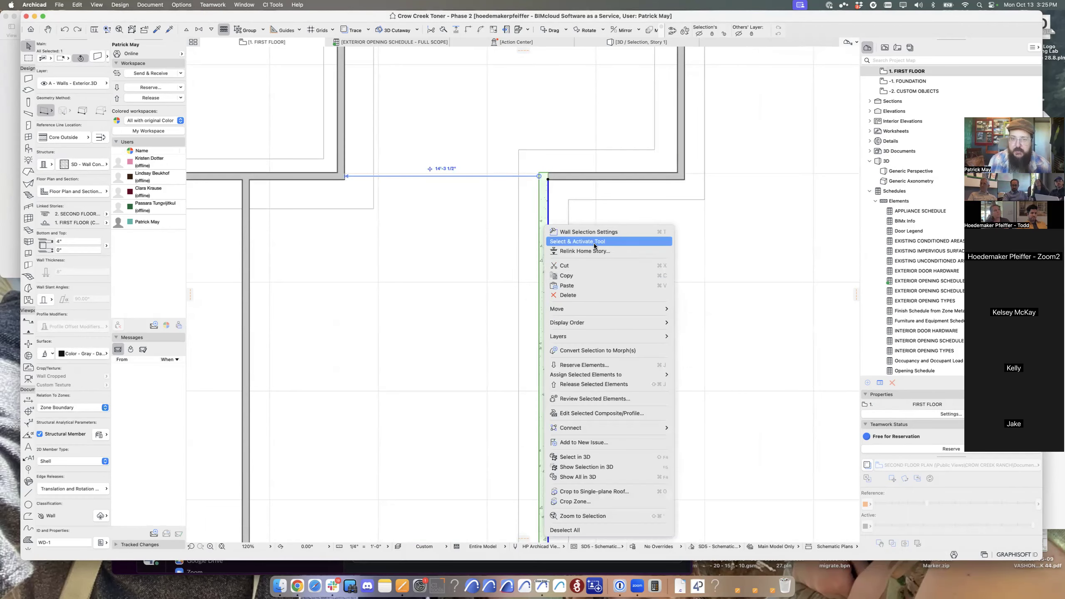
left_click(619, 413)
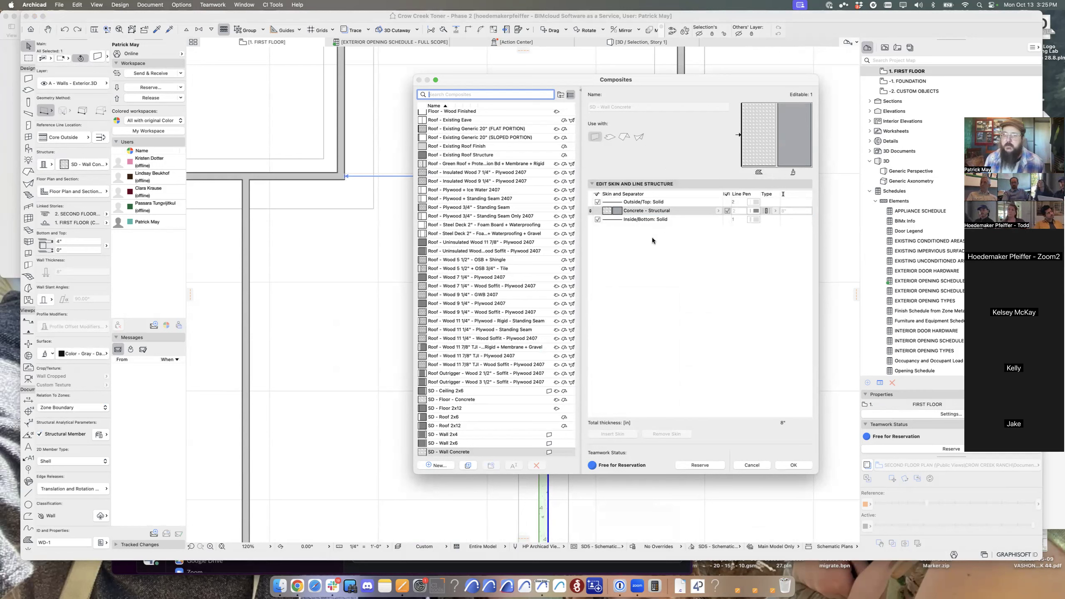
left_click(757, 466)
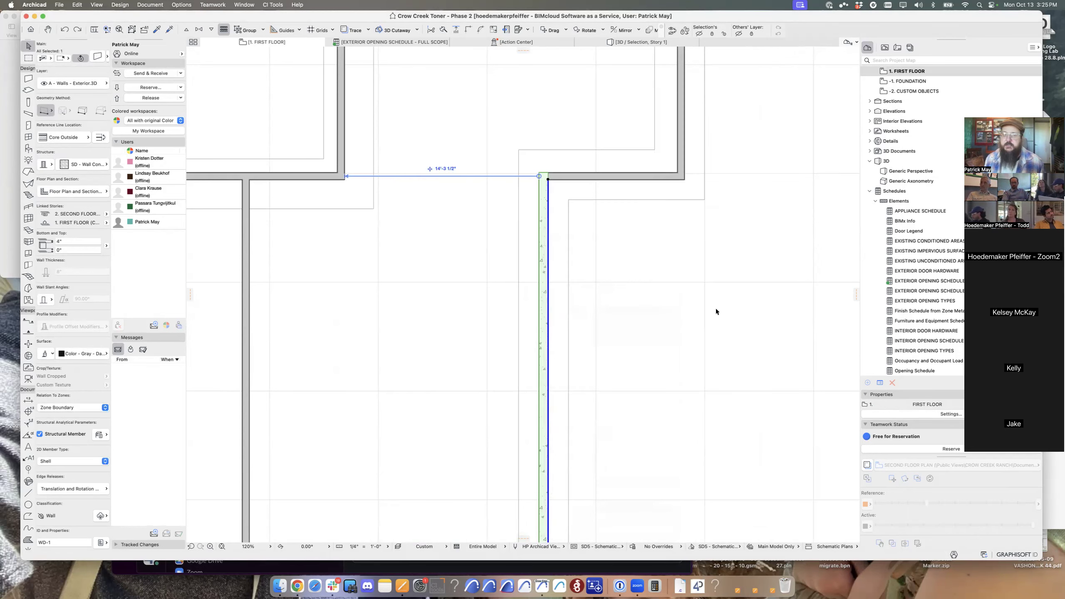
key("super+t")
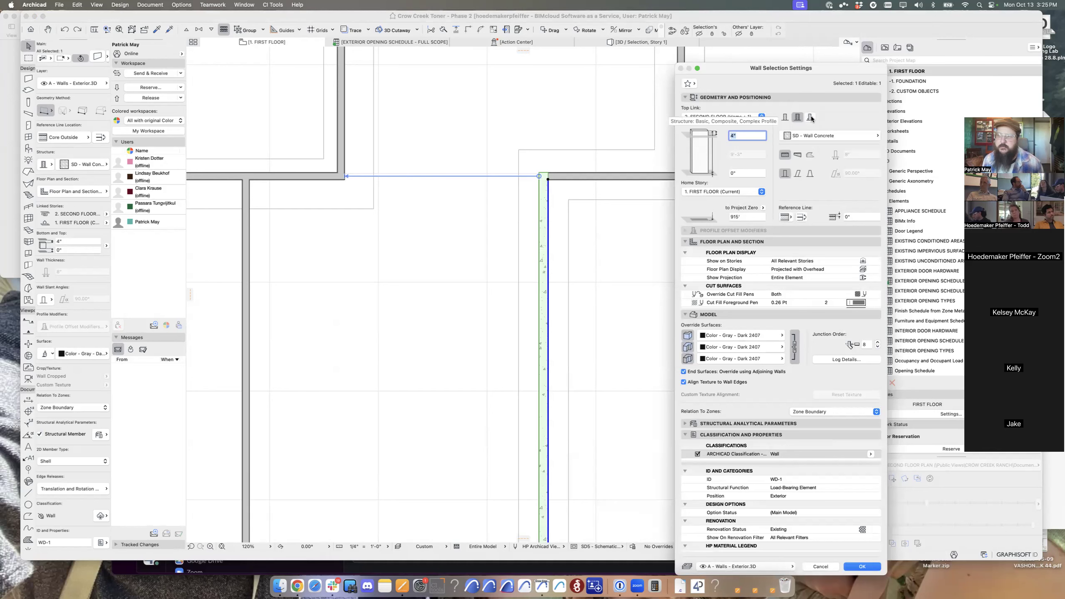
key("Escape")
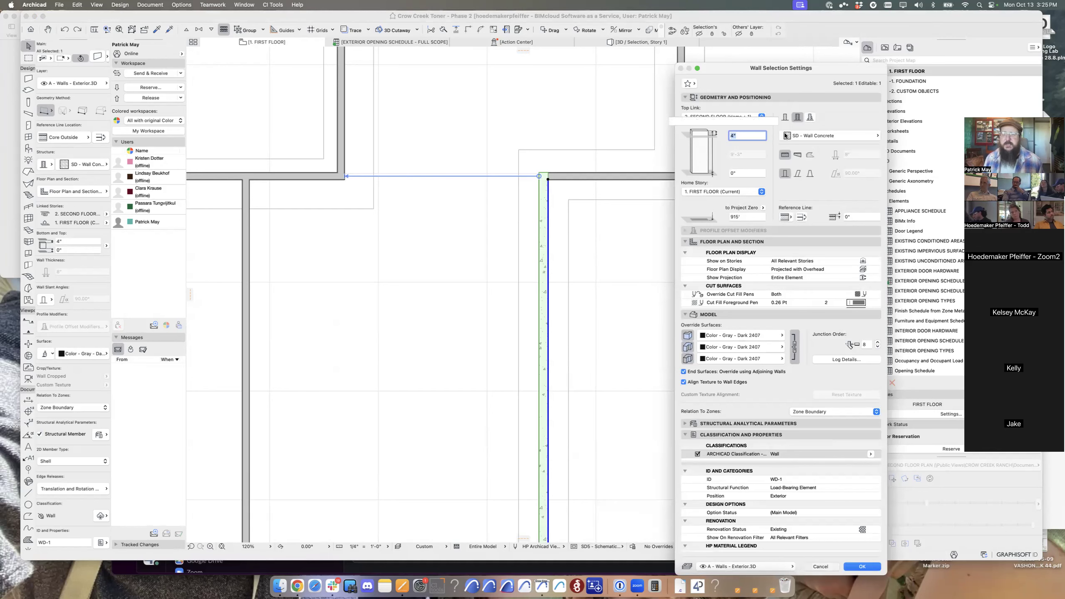
key("Escape")
Place a copy of the concrete wall to the right of the house outline in open space.
middle_click_drag(567, 248, 504, 238)
left_click(482, 217)
left_click_drag(482, 218, 769, 258, "alt")
key("Escape")
Draw a short horizontal SD - Wall Concrete wall from the copied wall's upper end to form a corner, and select both walls.
left_click(773, 203)
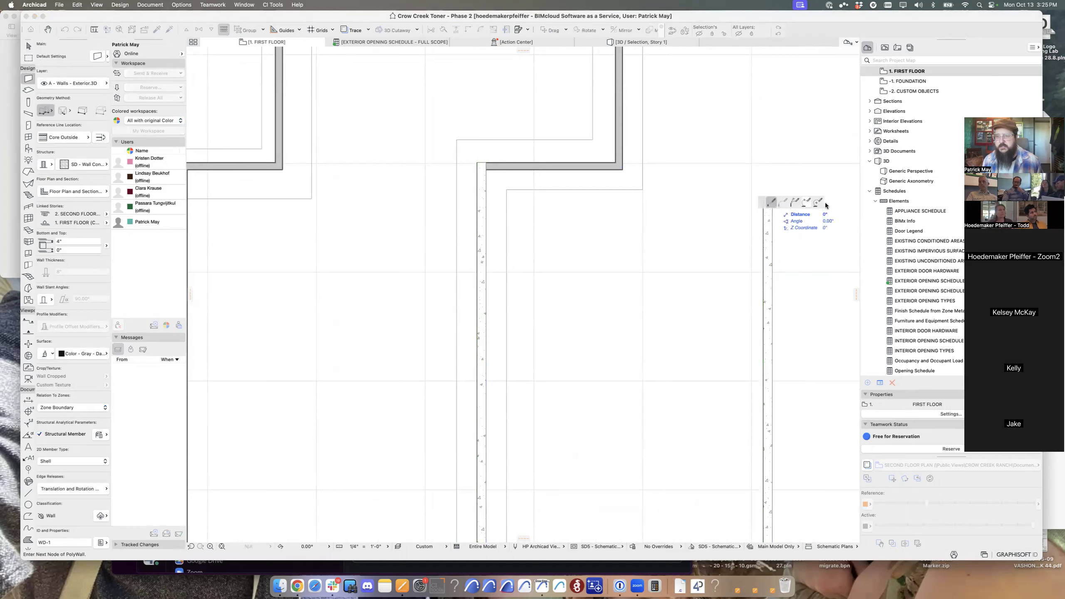
middle_click_drag(849, 216, 629, 245)
left_click(693, 232)
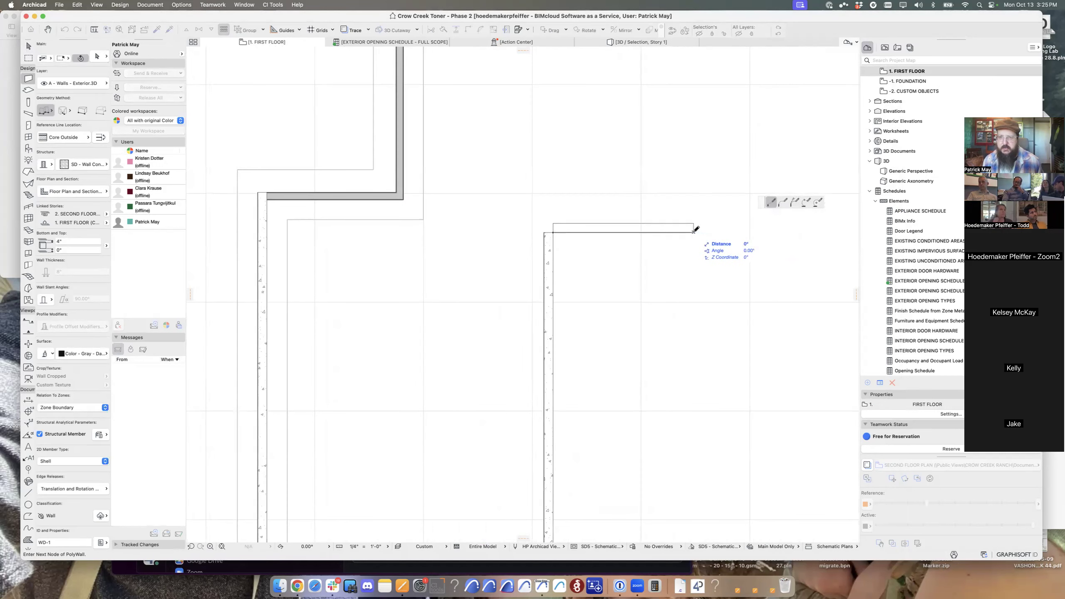
left_click(693, 233)
key("Escape")
left_click_drag(605, 254, 546, 230)
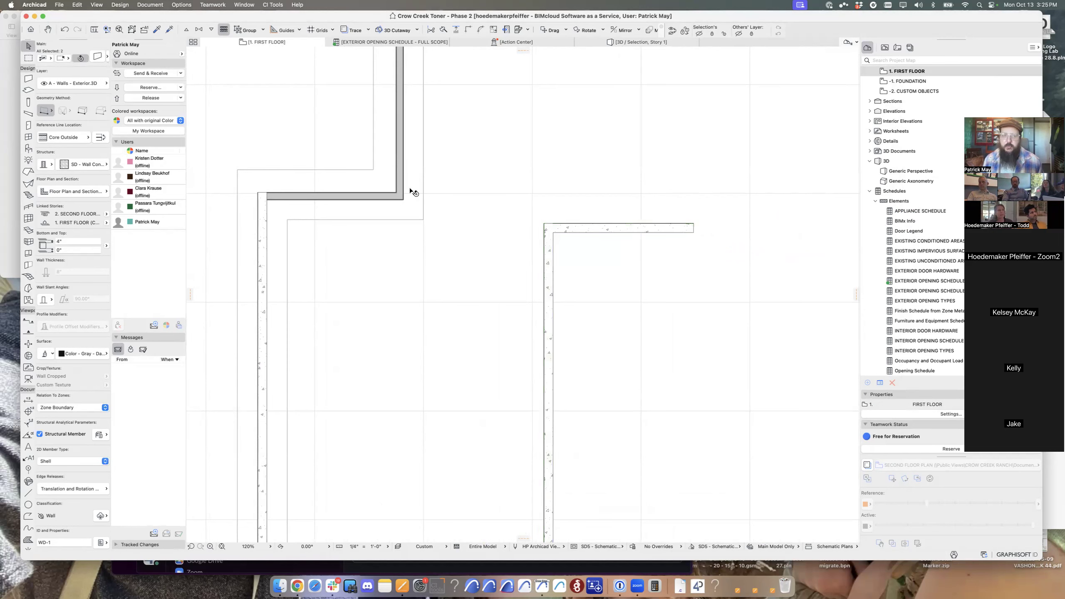
Select the SD - Wall 2x6 wall at the house's upper wing corner and turn off true line weight display.
left_click(399, 197)
scroll(398, 198, "up", 10)
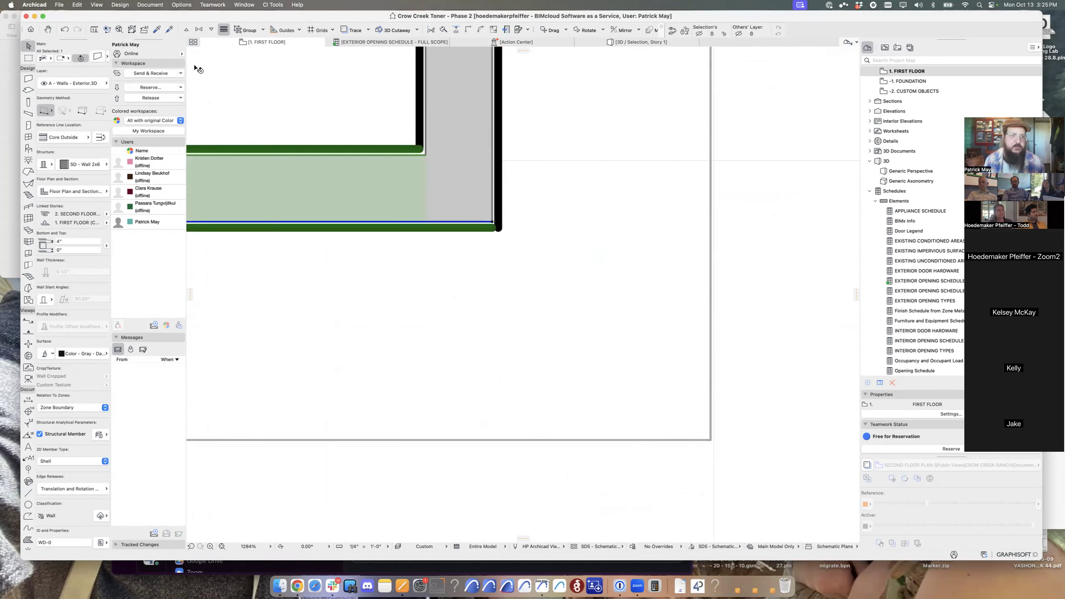
left_click(225, 30)
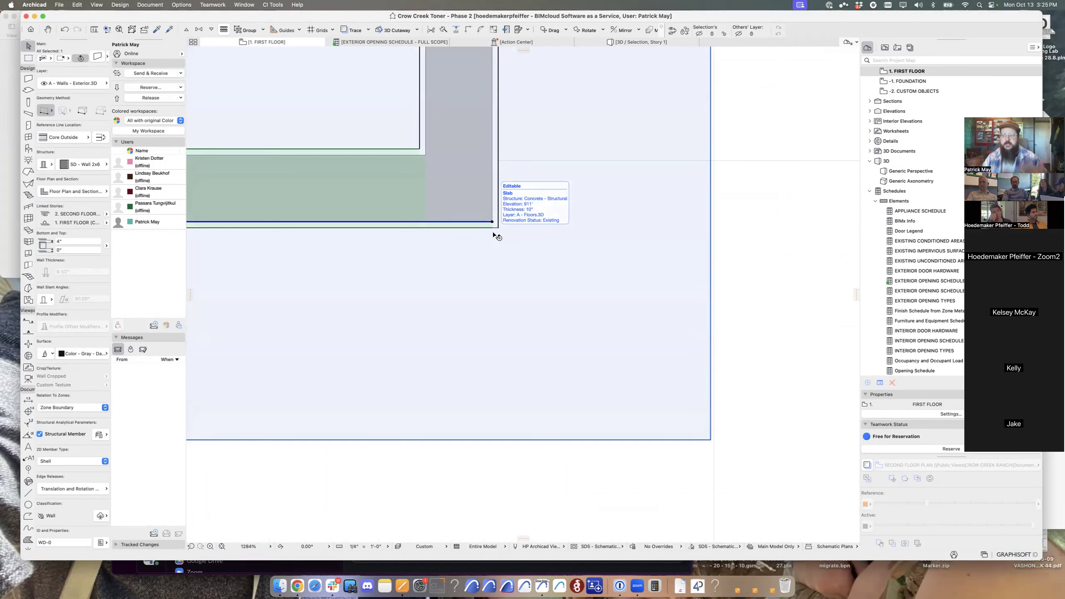
scroll(495, 235, "down", 8)
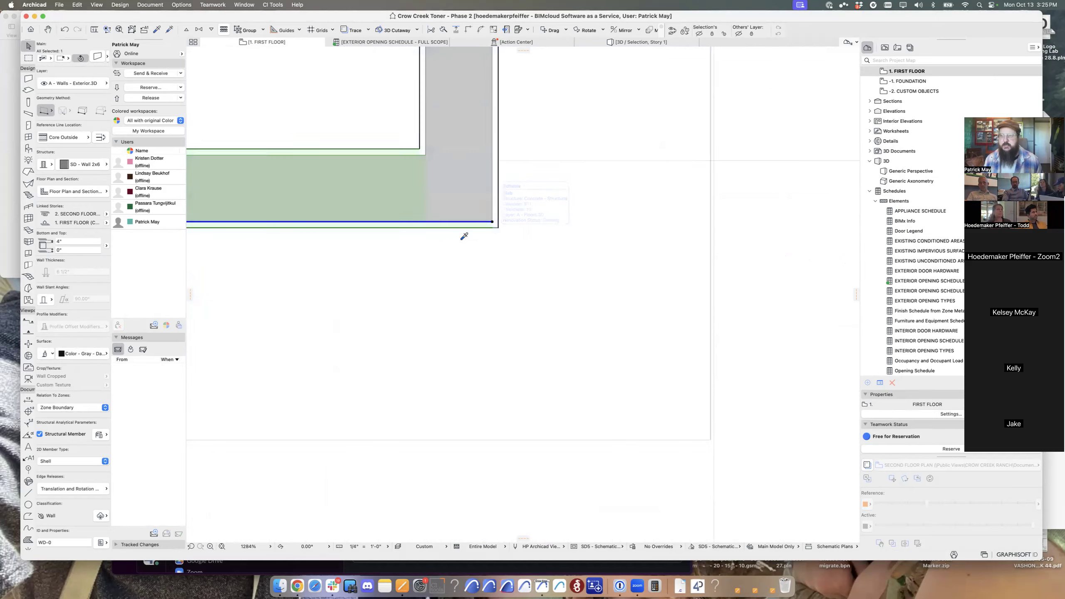
Change both SD - Wall Concrete corner walls to the complex profile Trim - Wood - Crown Molding.
scroll(667, 268, "down", 3)
left_click(672, 283)
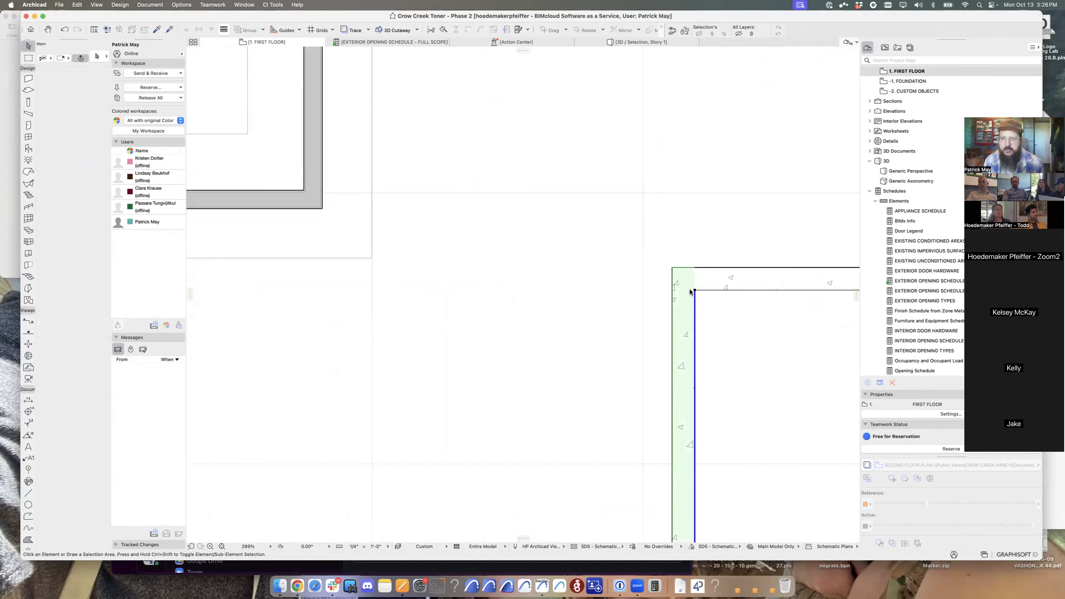
left_click(674, 267, "shift")
key("super+t")
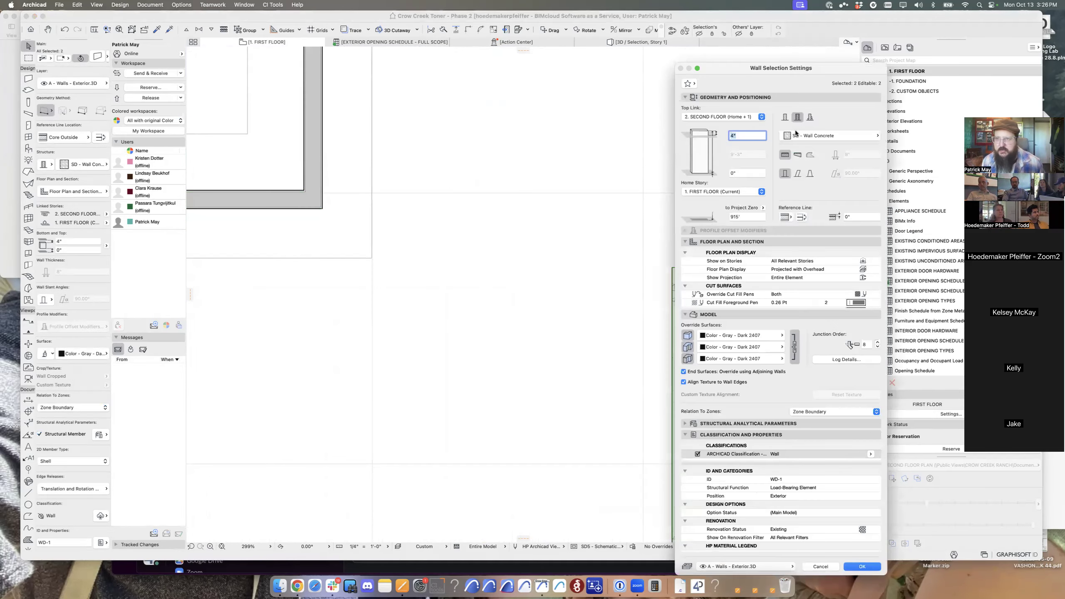
left_click(810, 117)
left_click(833, 135)
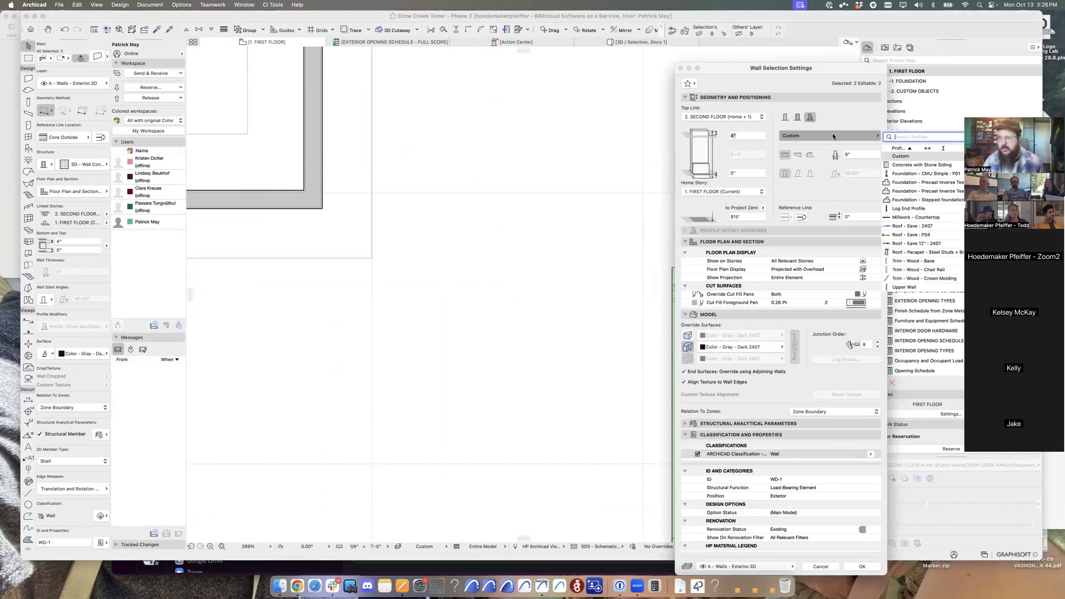
left_click(895, 279)
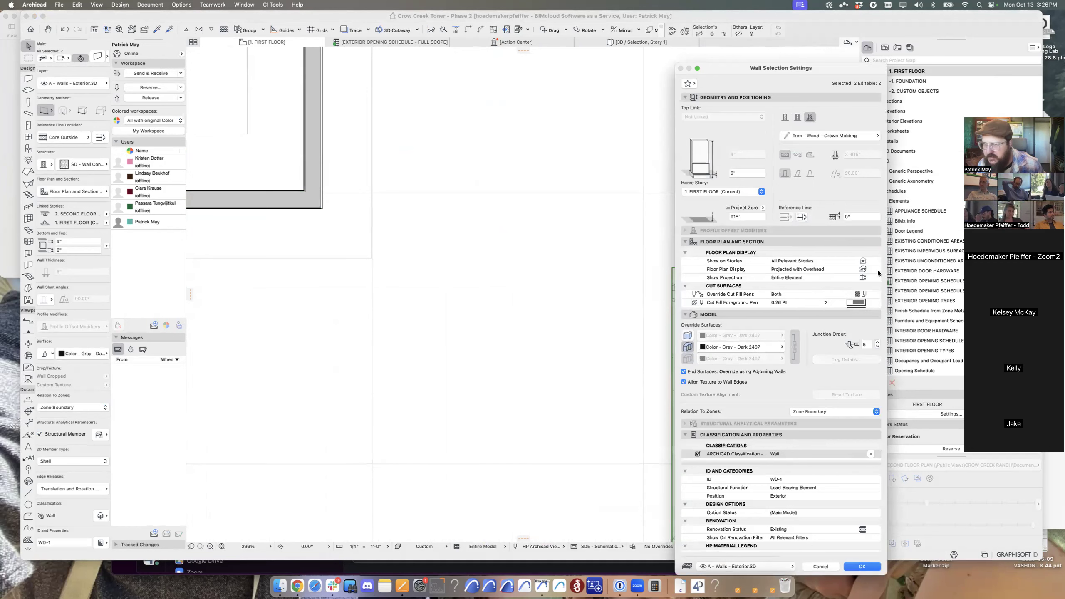
key("Return")
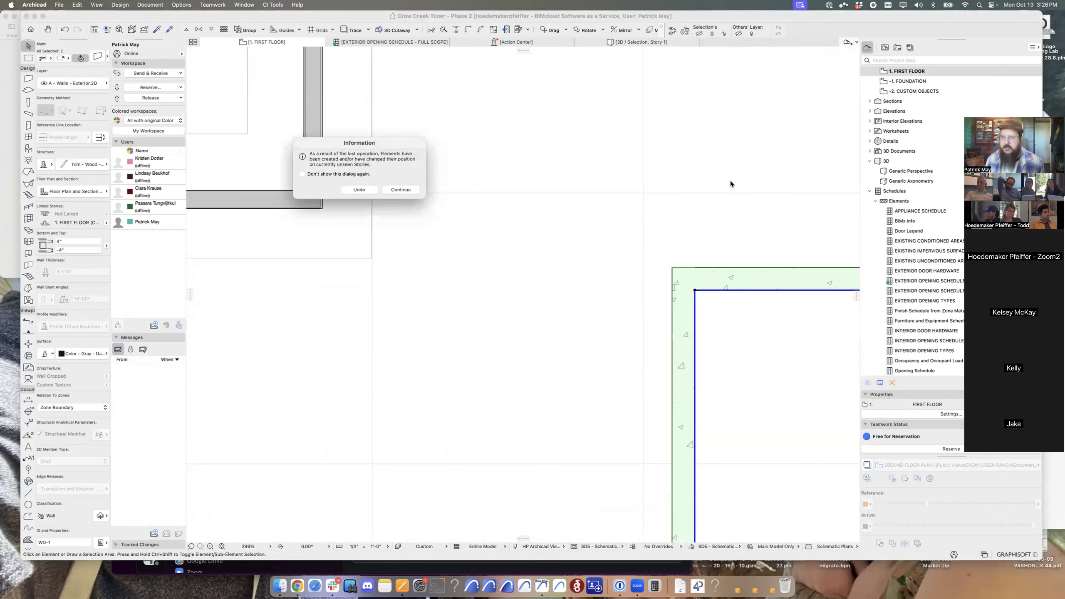
left_click(401, 190)
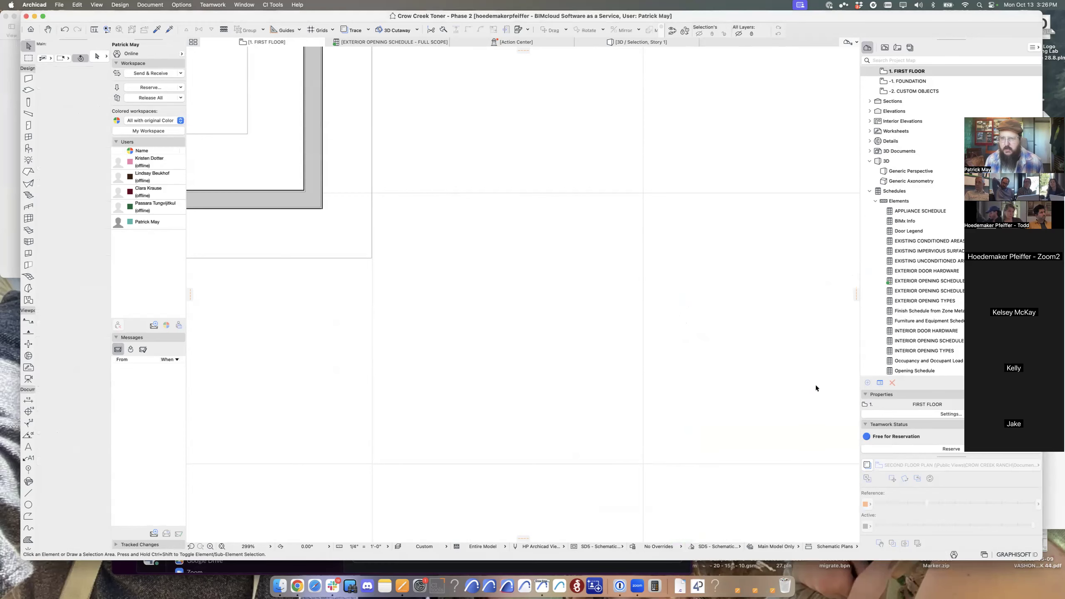
Enclose the crown molding walls' area with a marquee, show it in 3D and examine how the profiled walls meet at the corner.
left_click(28, 57)
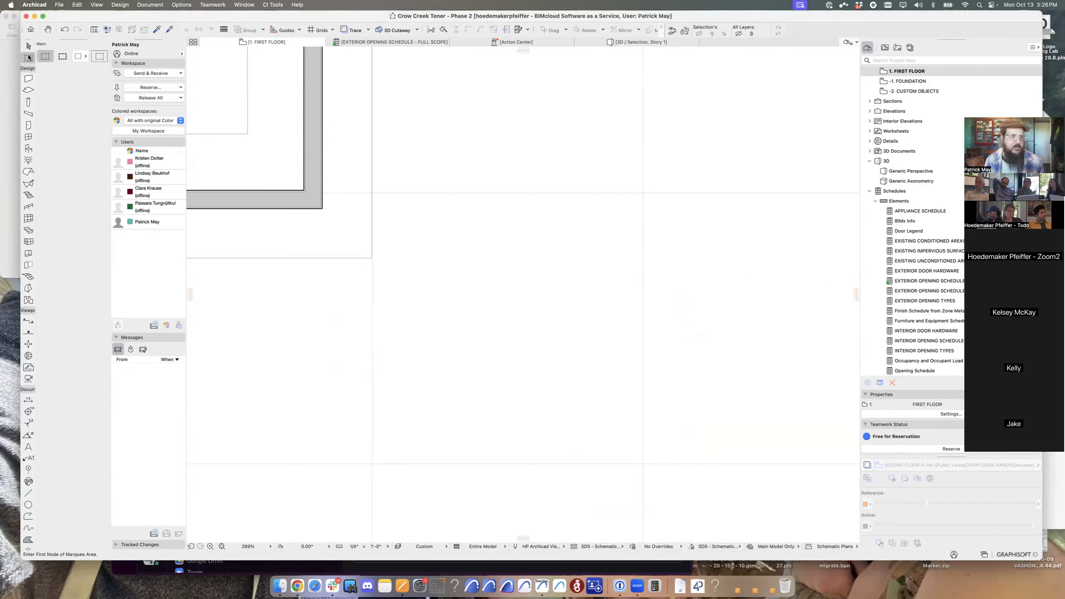
left_click(564, 148)
left_click(829, 423)
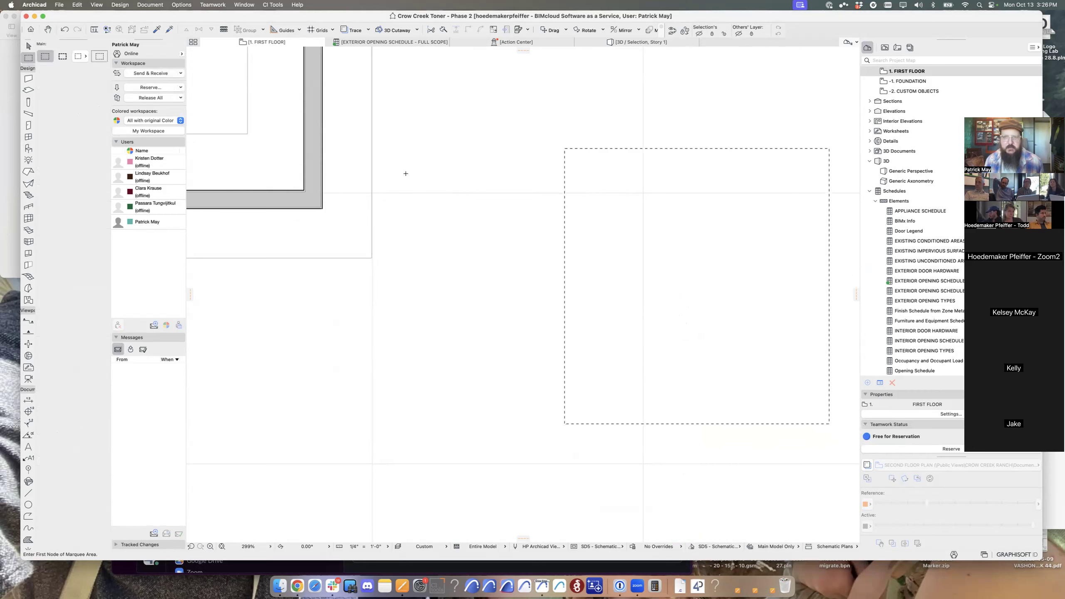
key("F5")
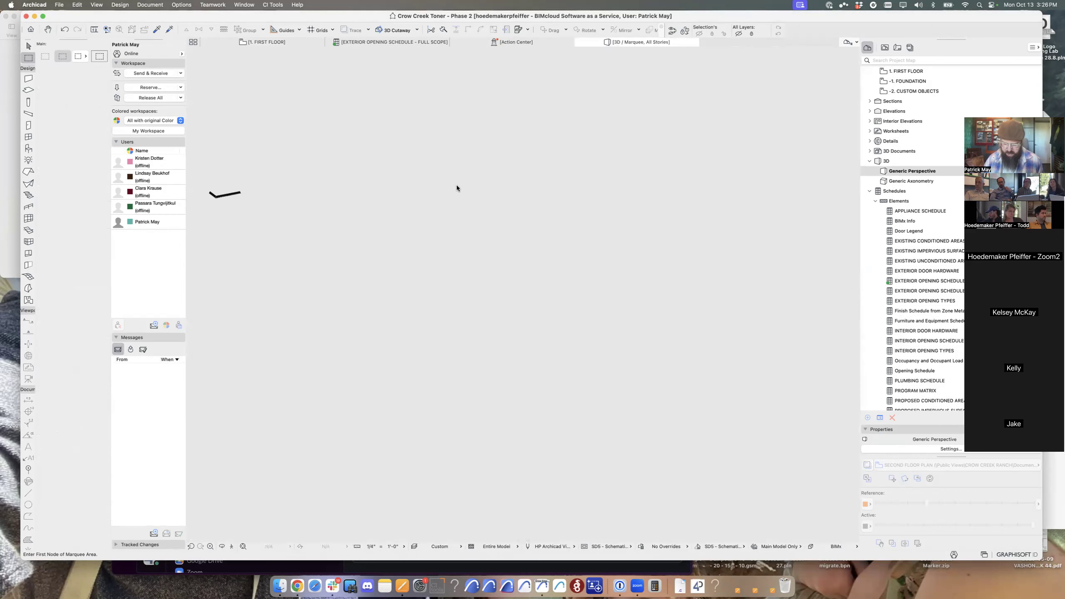
left_click(501, 355)
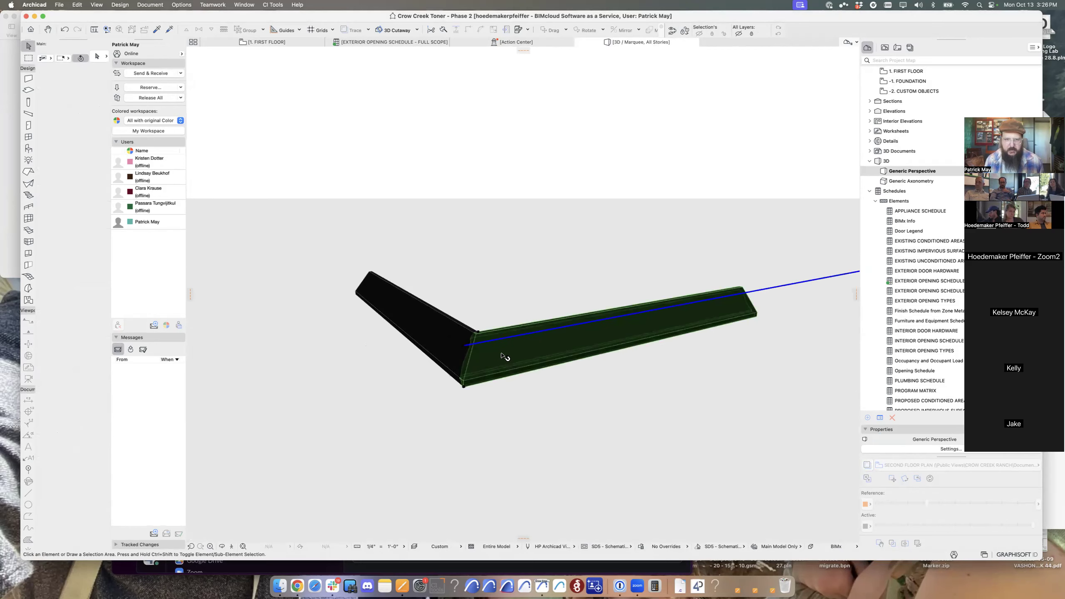
scroll(490, 354, "up", 5)
middle_click_drag(552, 363, 568, 285, "shift")
left_click(563, 301)
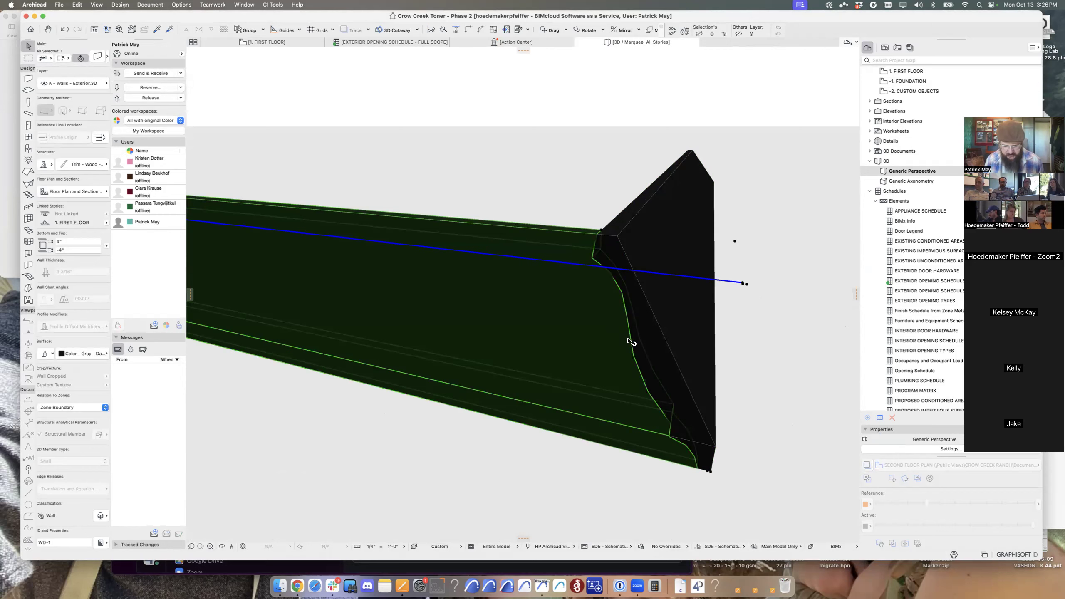
Isolate one crown molding wall in 3D and inspect the cut at its corner end.
key("F5")
middle_click_drag(651, 362, 689, 340, "shift")
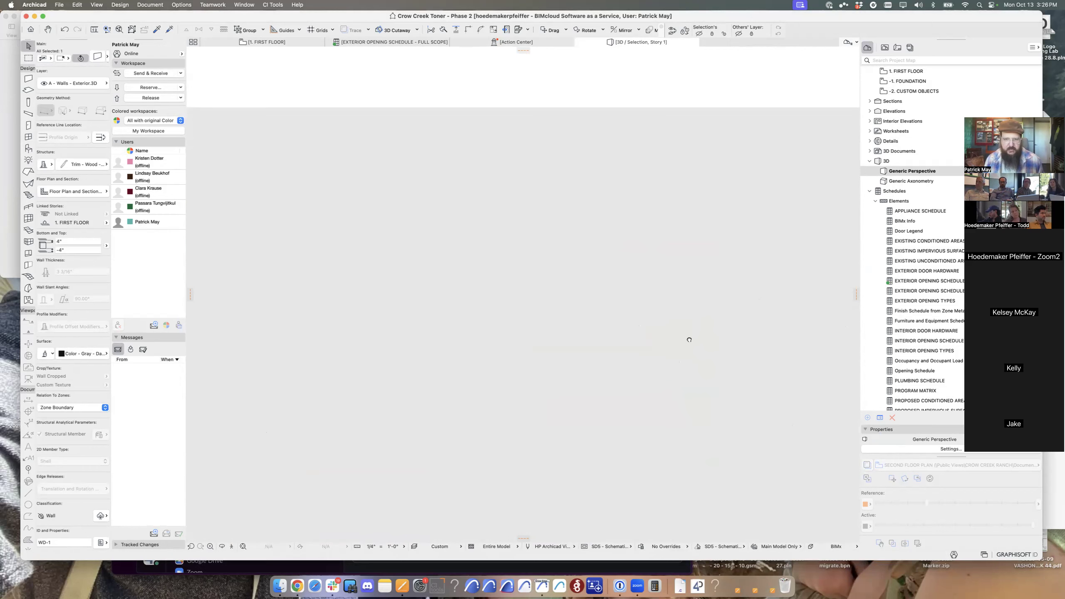
scroll(670, 358, "up", 4)
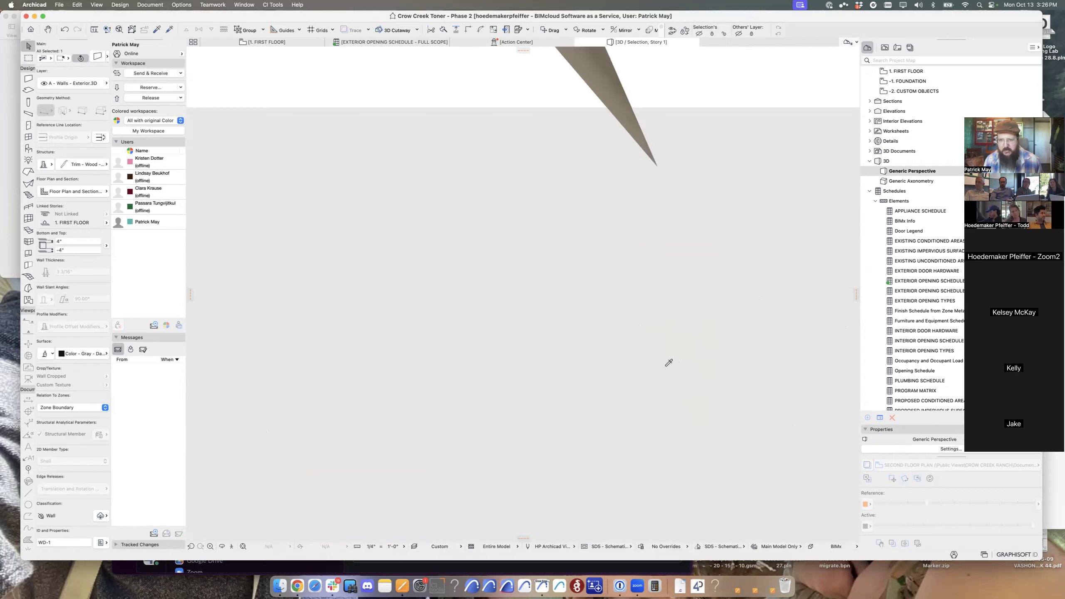
left_click(663, 362)
left_click(663, 363)
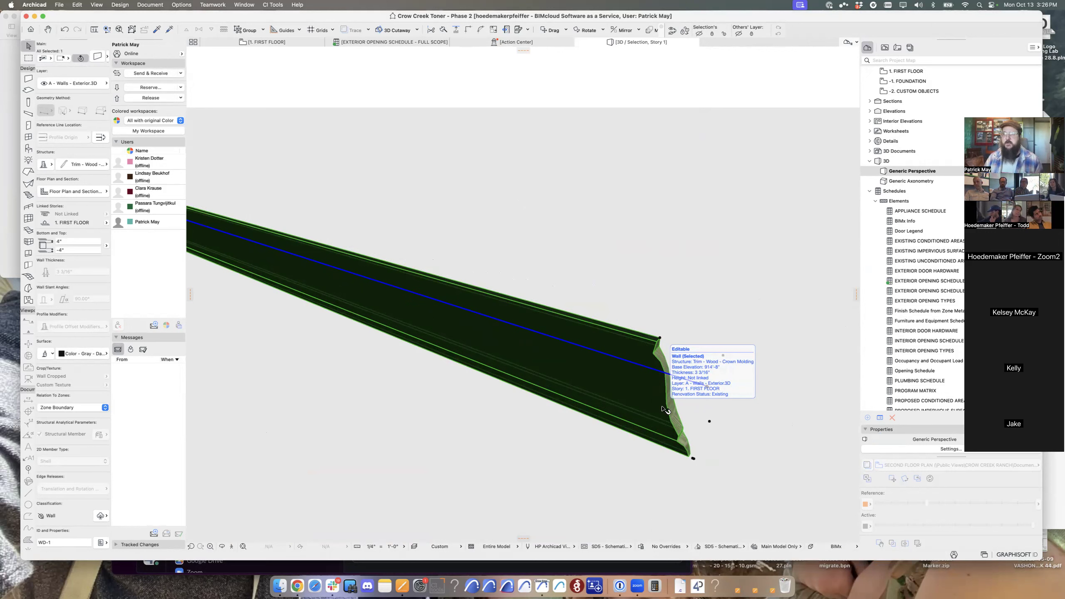
key("Escape")
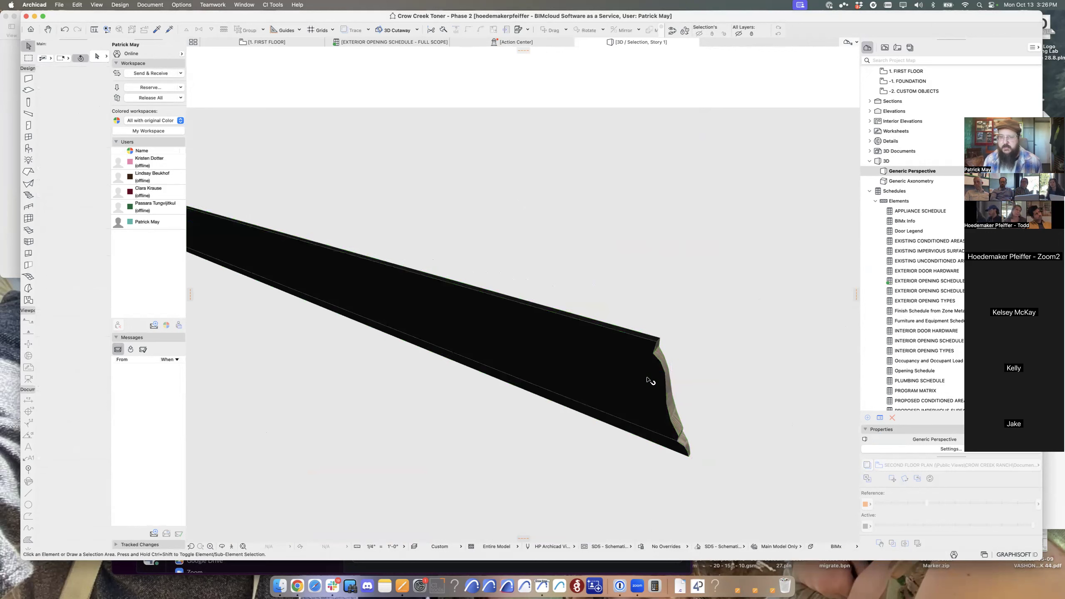
On the first-floor plan, draw an L-shaped chain of two beams, about 5' horizontally and 2'-2" downward, in open space beside the house.
key("F2")
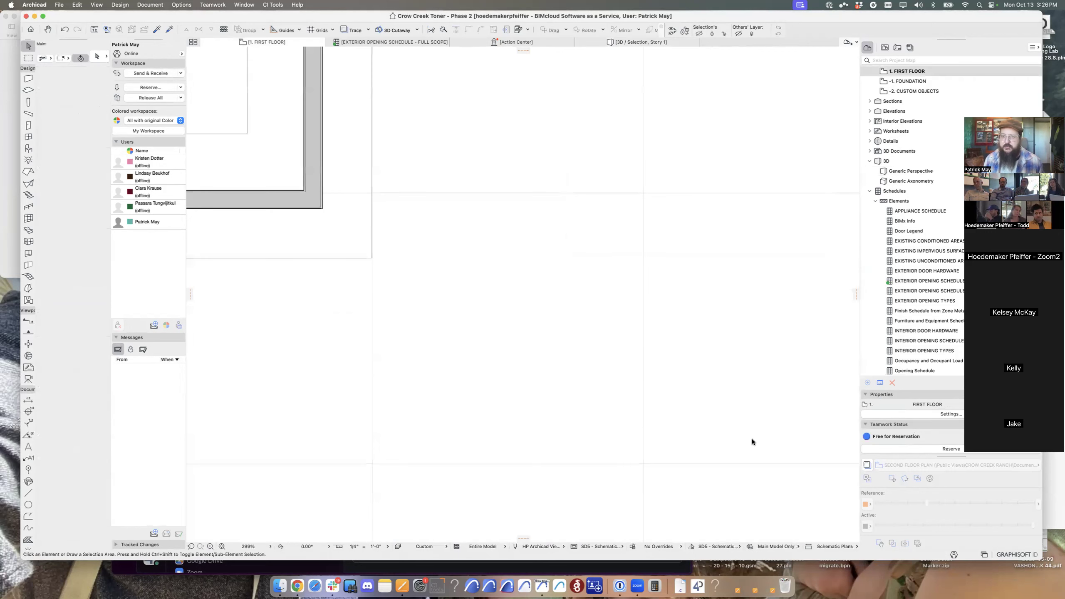
middle_click_drag(646, 344, 566, 314)
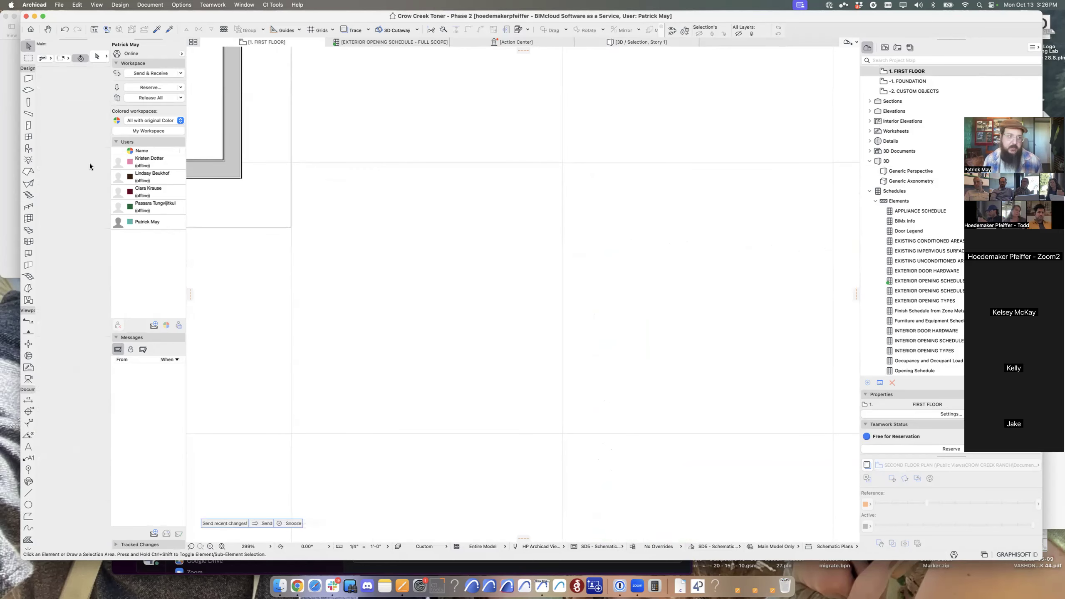
left_click(29, 113)
left_click(560, 336)
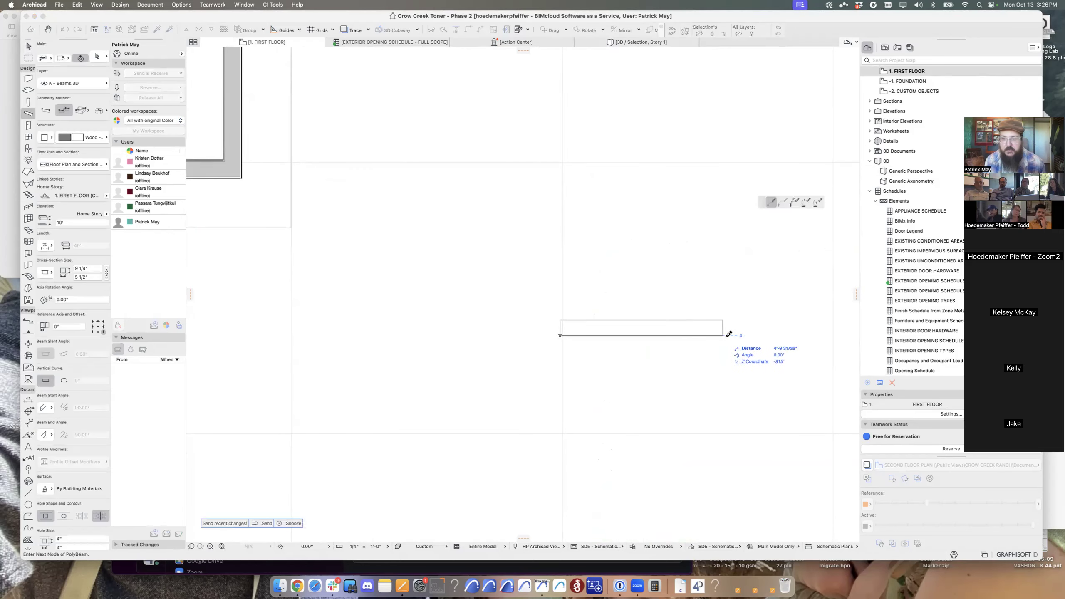
left_click(726, 336)
double_click(727, 409)
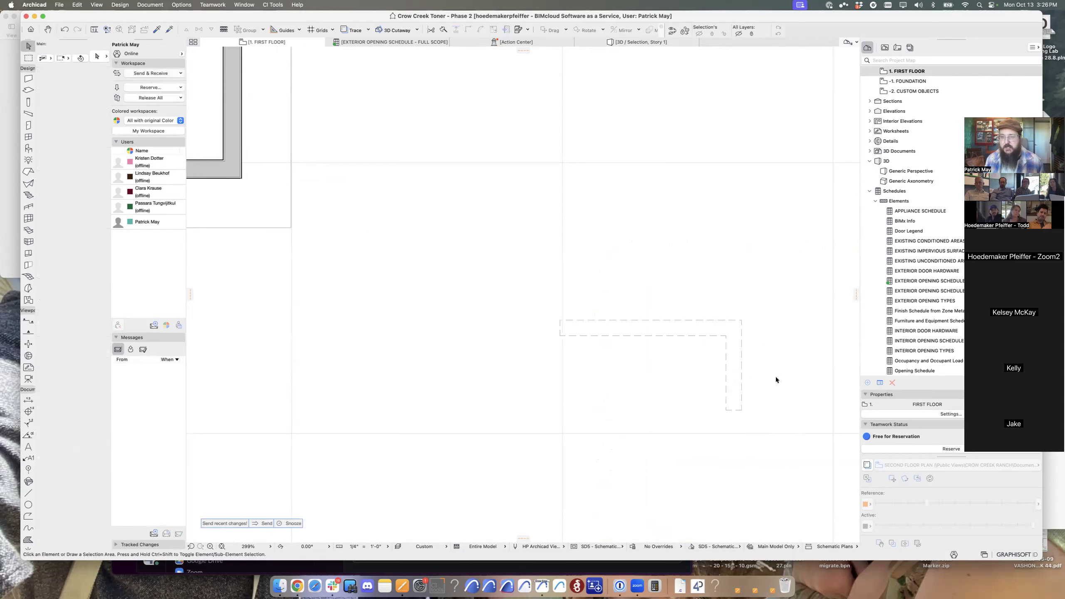
Change the structure of both L-shaped beams to the complex profile Trim - Wood - Crown Molding.
left_click(45, 138)
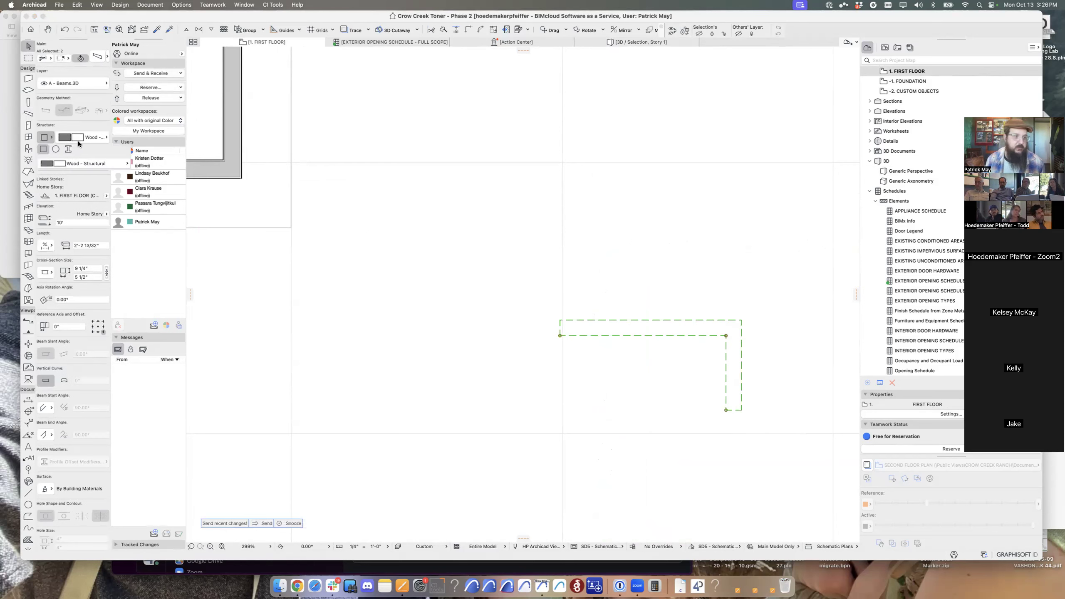
left_click(68, 150)
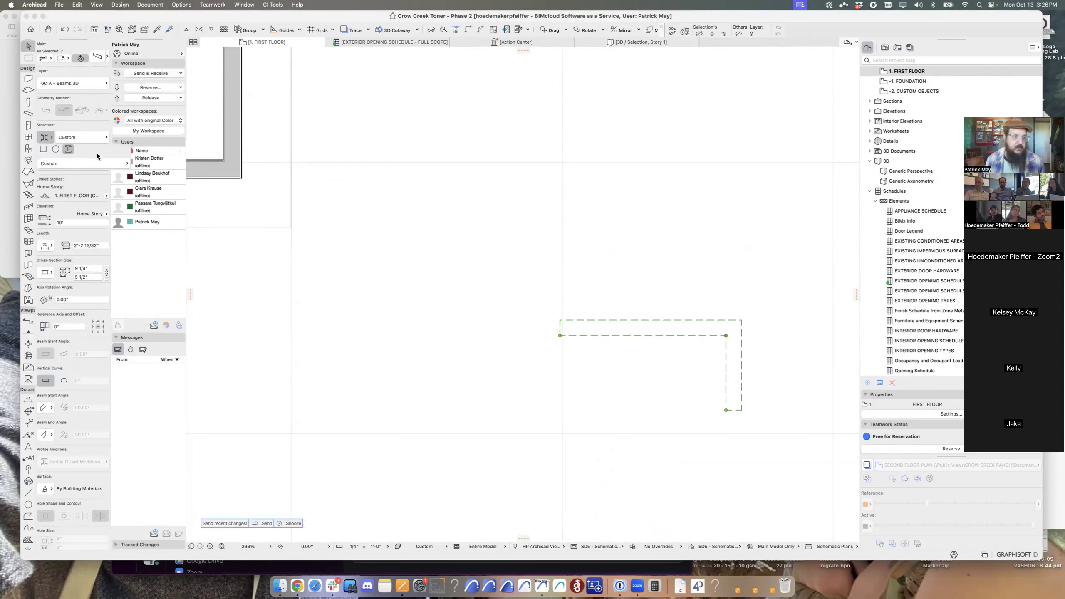
left_click(78, 139)
left_click(166, 192)
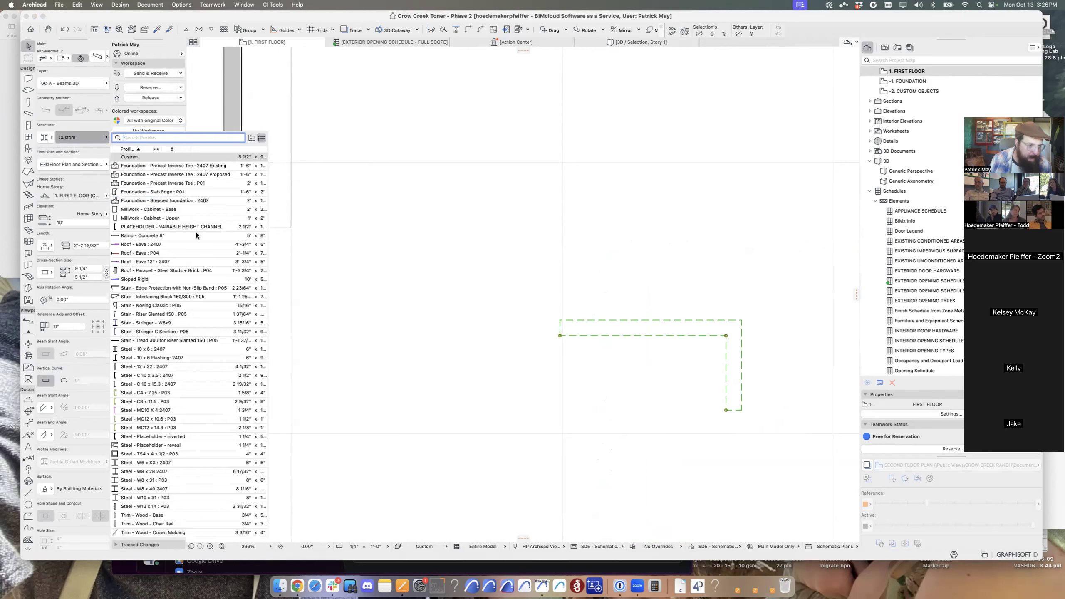
left_click(175, 533)
left_click(176, 533)
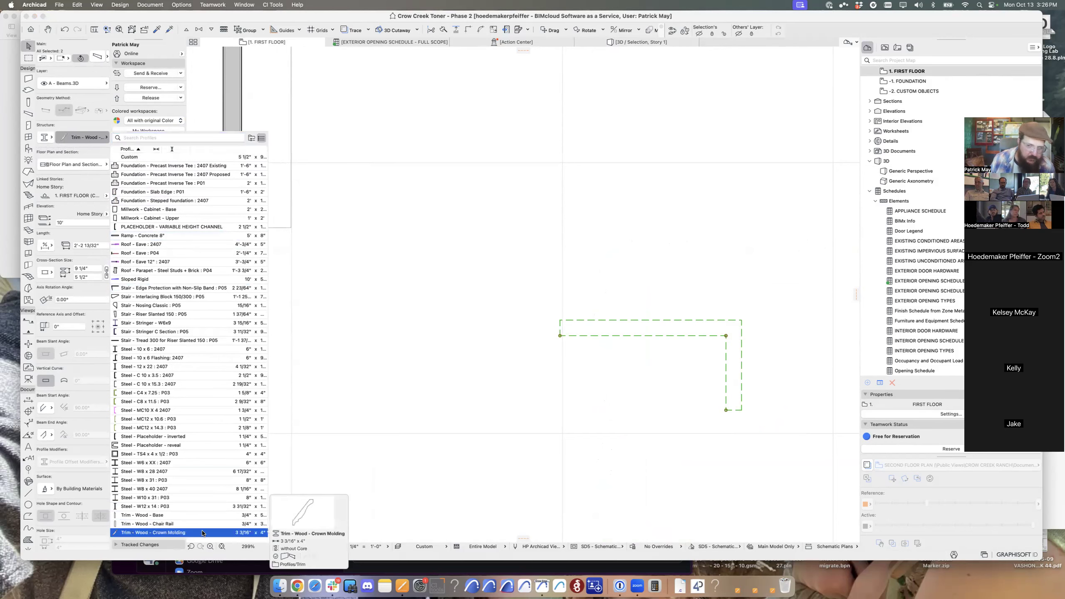
Show the molding beams in 3D, then isolate the shorter one and inspect the cut at its corner end.
key("F5")
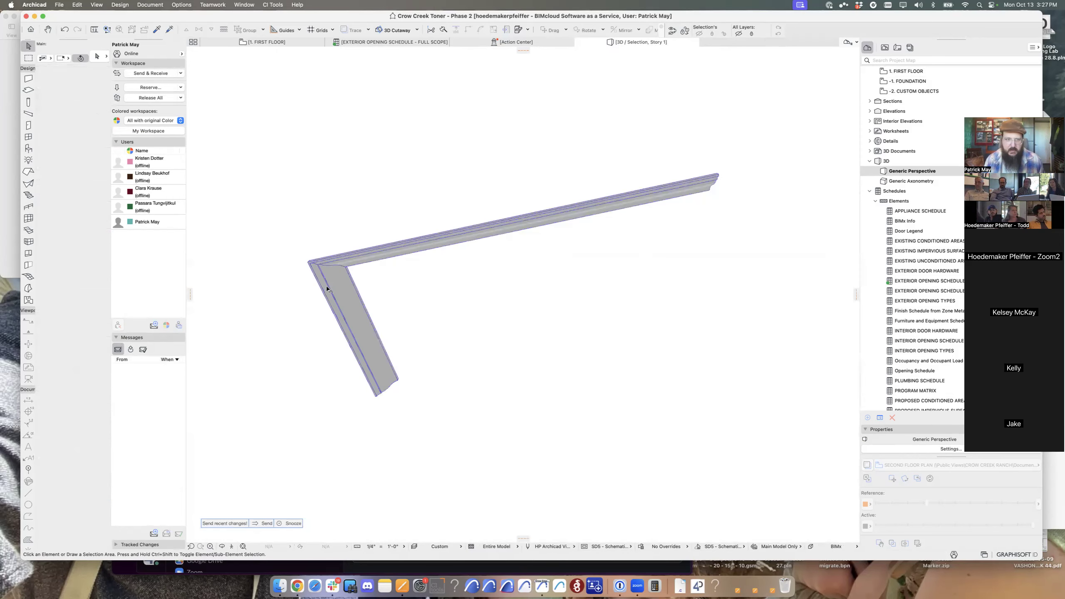
left_click(327, 289)
middle_click_drag(349, 276, 399, 432, "shift")
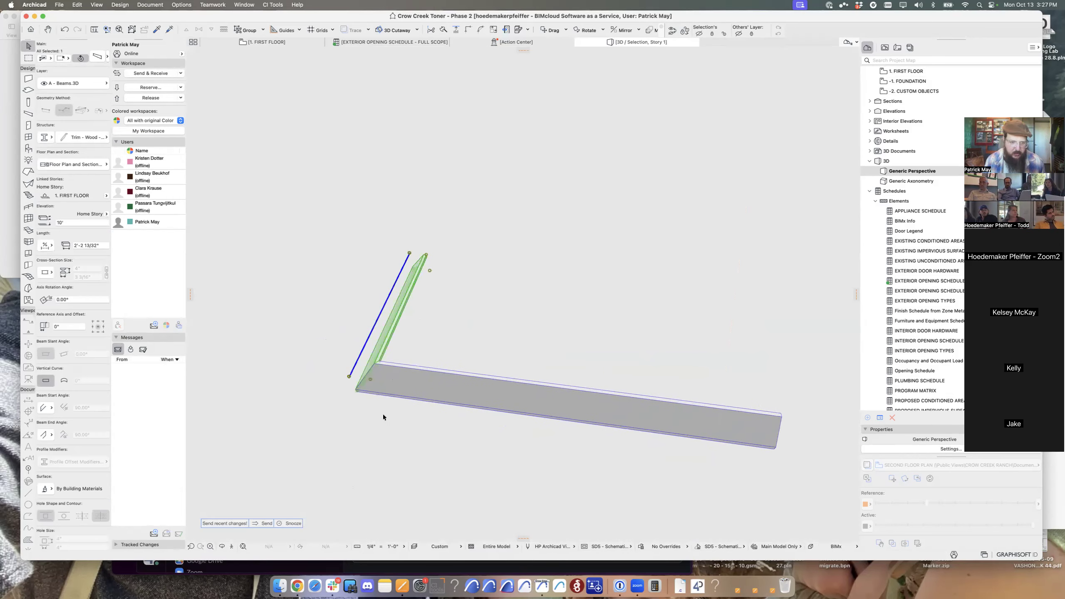
key("F5")
middle_click_drag(372, 372, 427, 349)
scroll(370, 407, "up", 5)
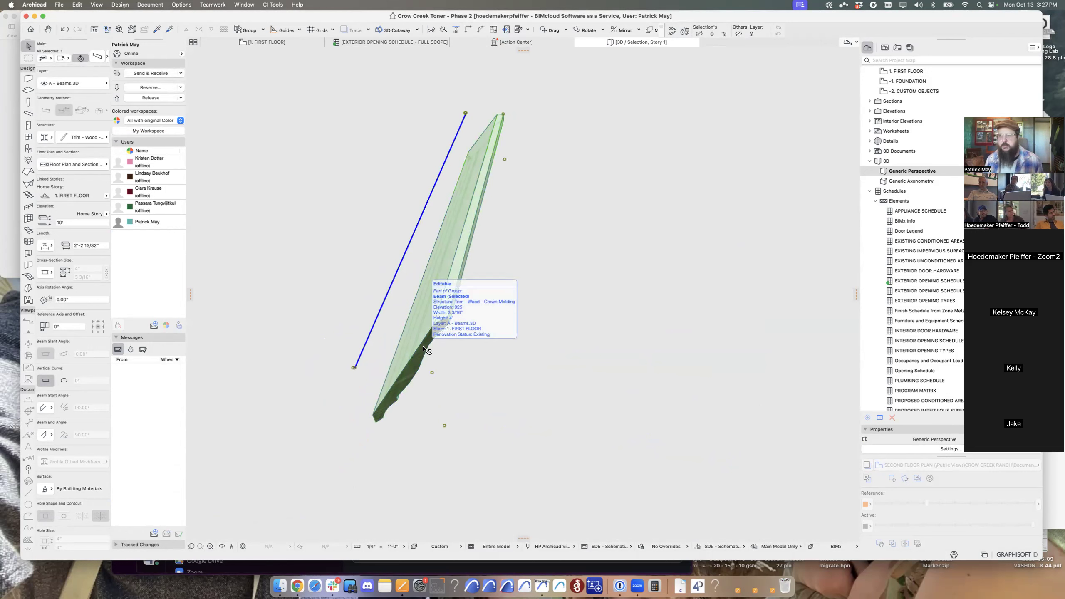
left_click(399, 320)
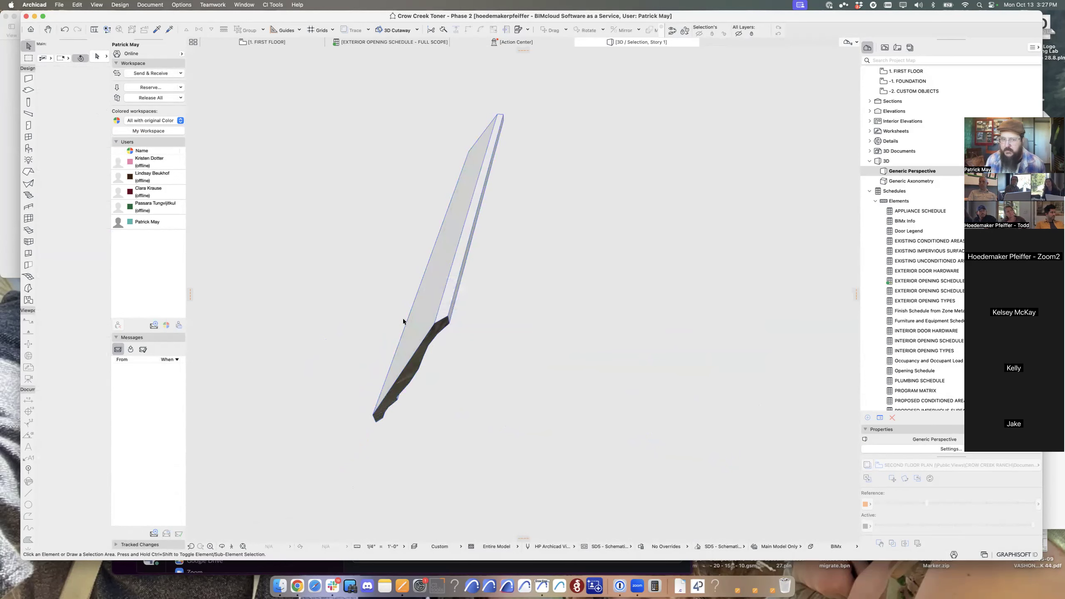
Return to the first-floor plan, display both molding beams together in 3D and select the longer one.
key("F2")
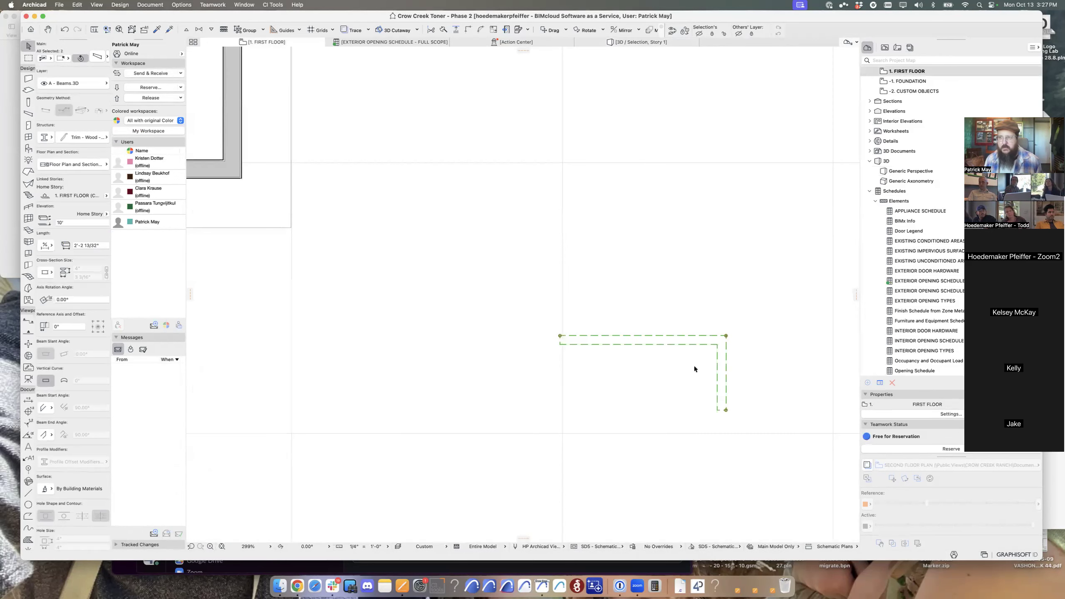
left_click(560, 345)
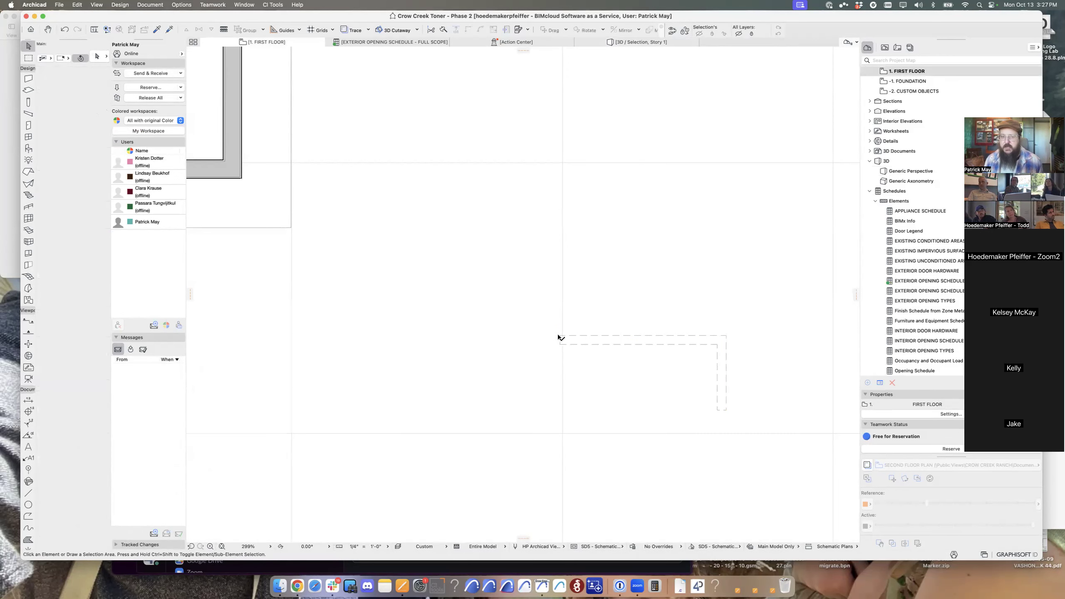
left_click(560, 335)
left_click(560, 274)
left_click(727, 359)
left_click(746, 352)
key("super+a")
key("F5")
left_click(464, 398)
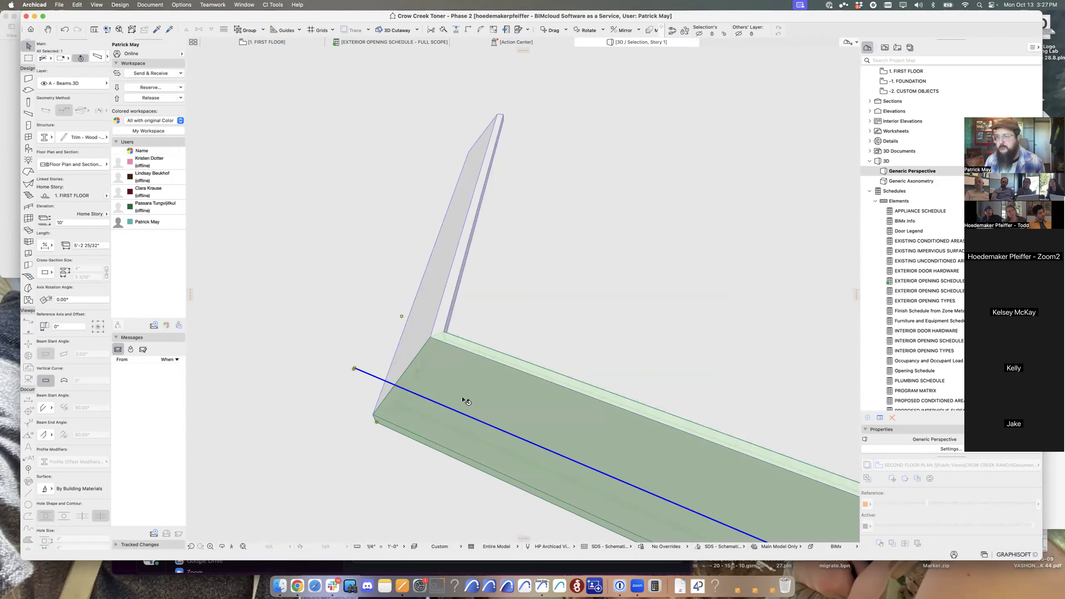
Examine the corner joint between the two molding beams from several angles, along with the profile at the shorter beam's free end.
middle_click_drag(440, 393, 327, 346)
scroll(490, 311, "down", 10)
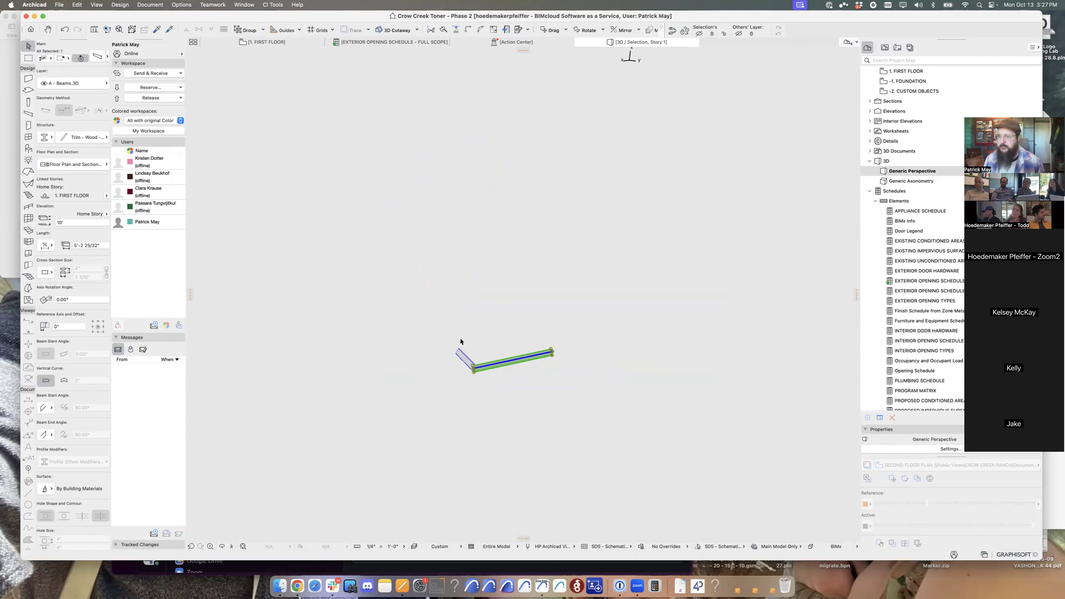
left_click(464, 358, "shift")
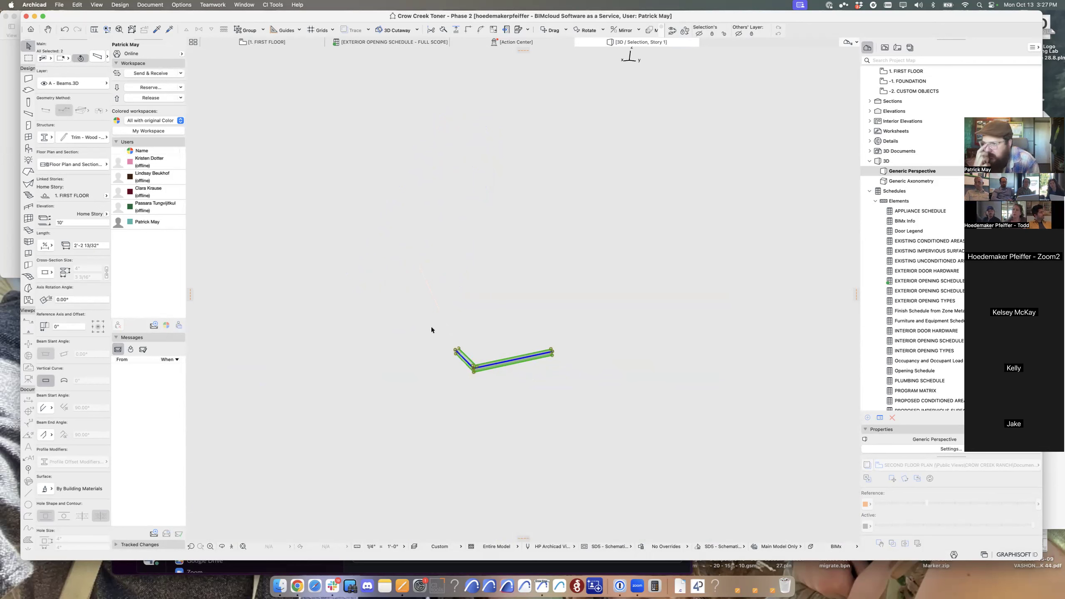
left_click(432, 330)
middle_click_drag(499, 378, 551, 369, "shift")
scroll(551, 369, "up", 5)
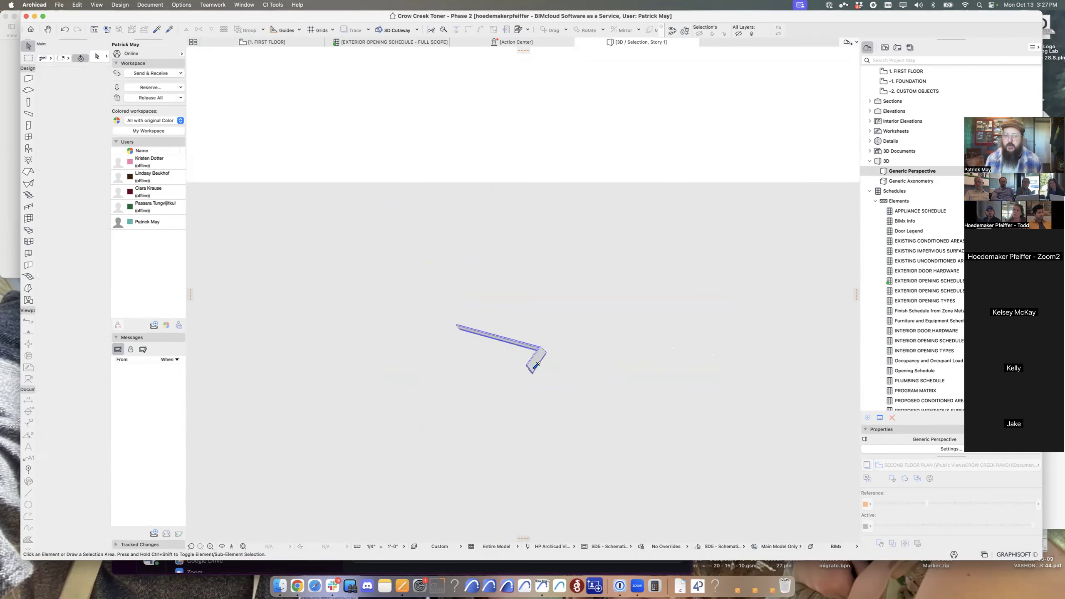
mouse_move(572, 341)
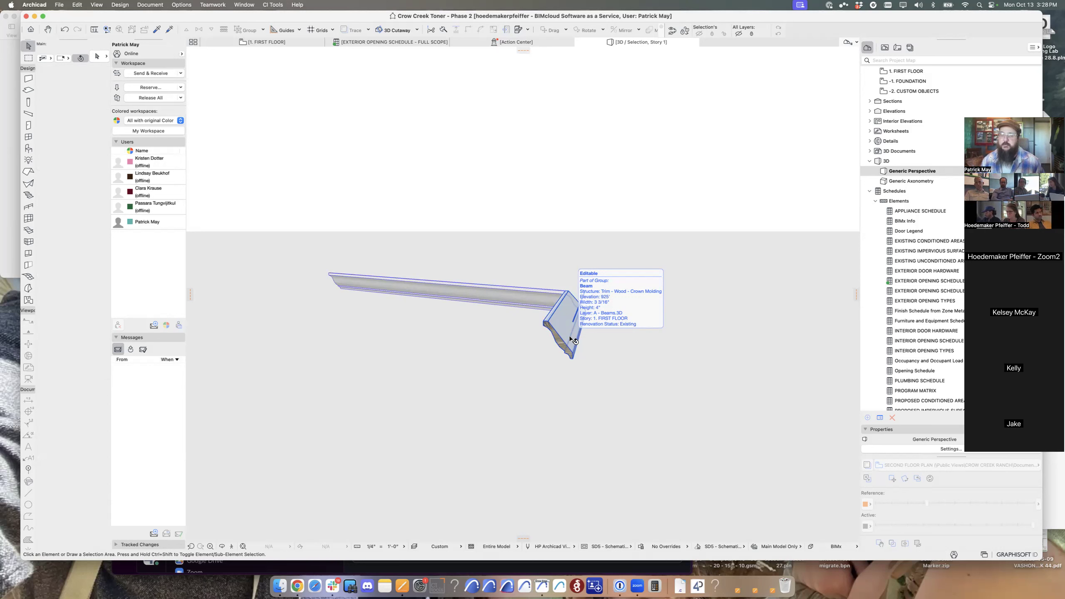
left_click(574, 341)
middle_click_drag(562, 333, 561, 365, "shift")
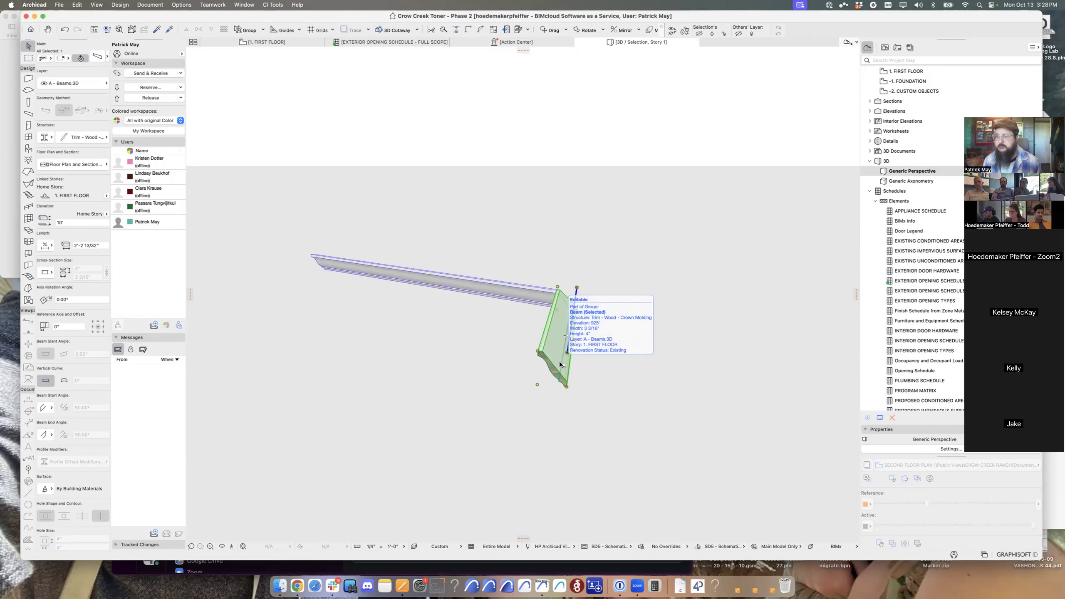
Delete both crown molding beams from the 3D view and return to the first-floor plan.
left_click(605, 373)
left_click(480, 276)
key("Delete")
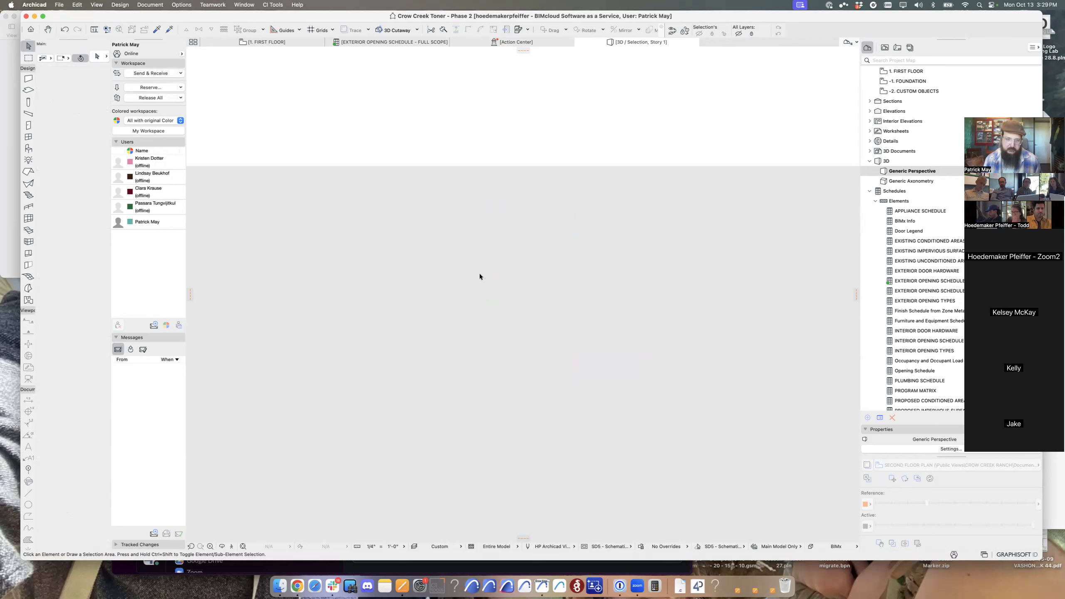
key("F2")
middle_click_drag(465, 292, 554, 283)
scroll(597, 302, "down", 8)
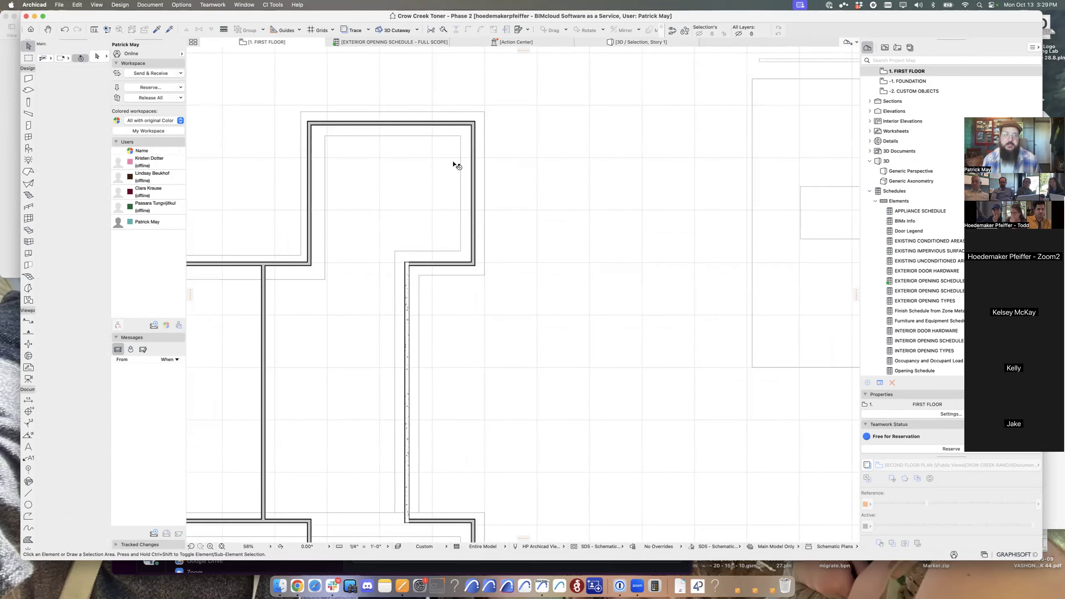
Open the Profile Manager over the plan and browse the list of available complex profiles.
left_click(183, 7)
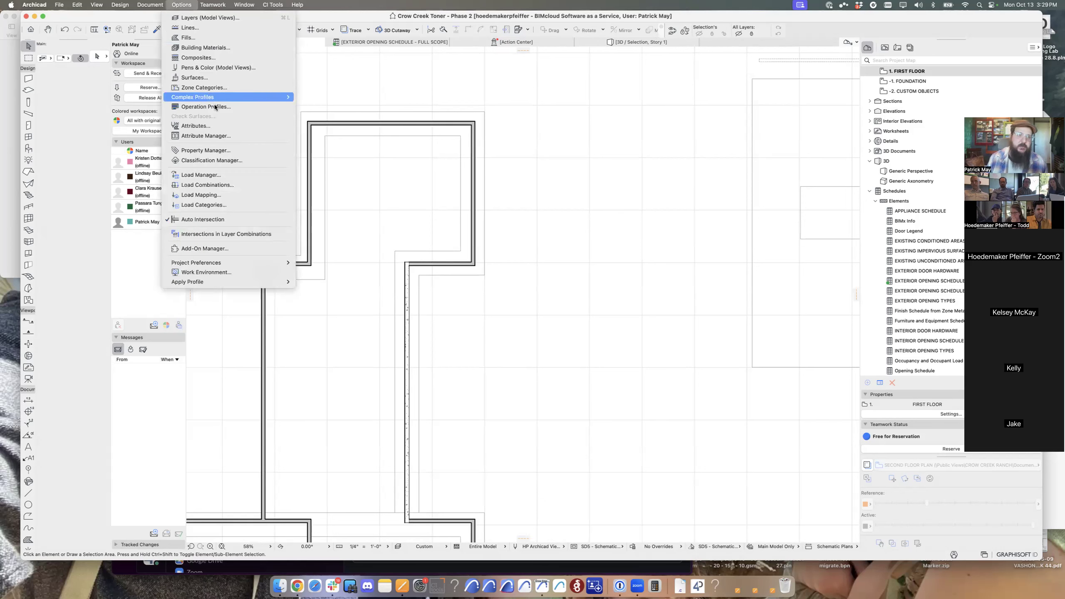
mouse_move(252, 96)
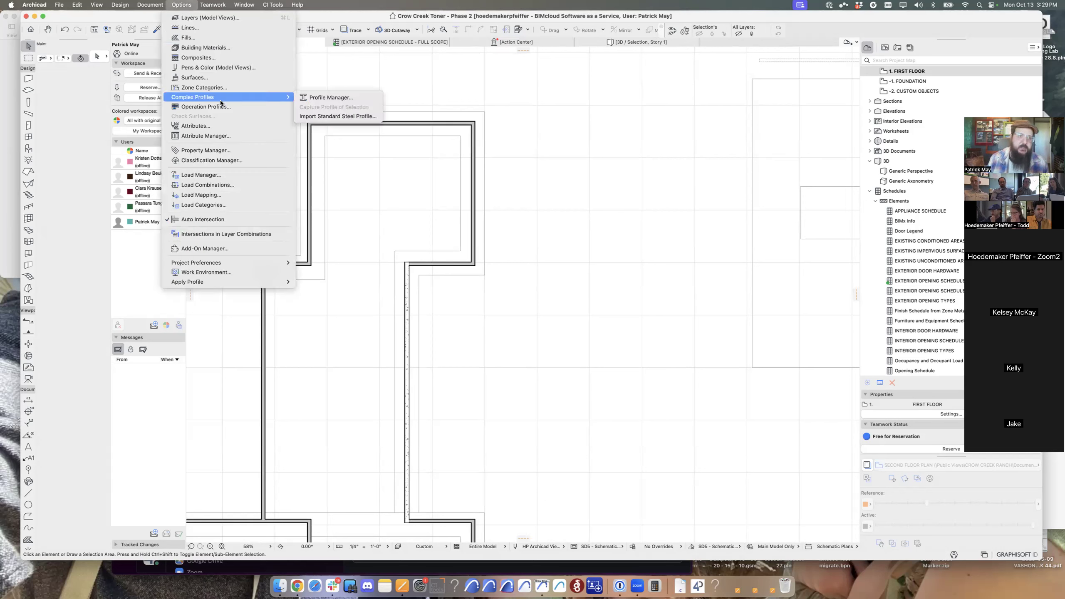
left_click(343, 99)
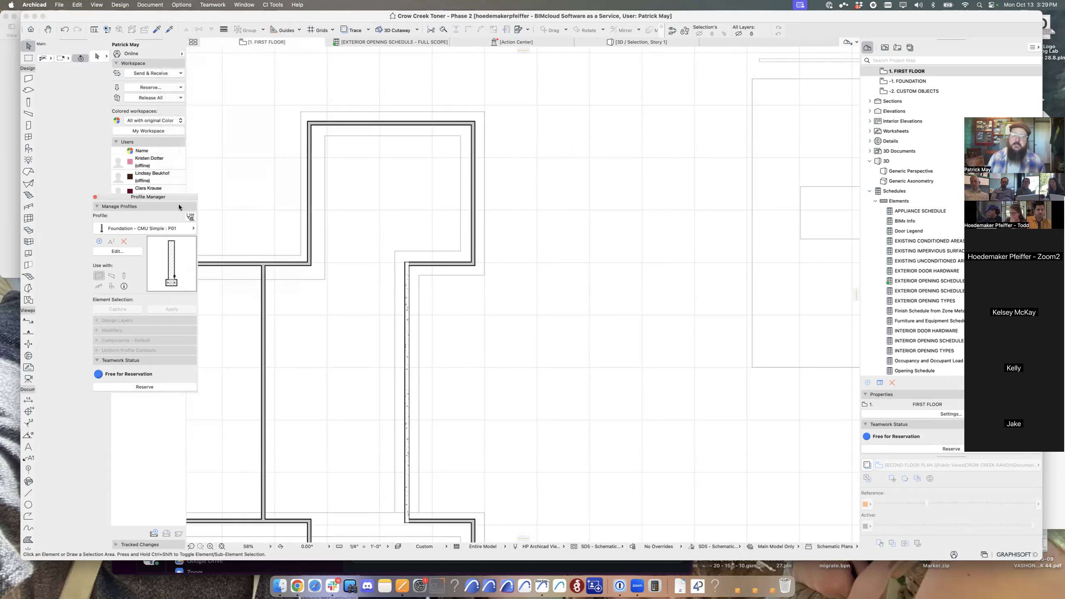
left_click_drag(168, 198, 549, 157)
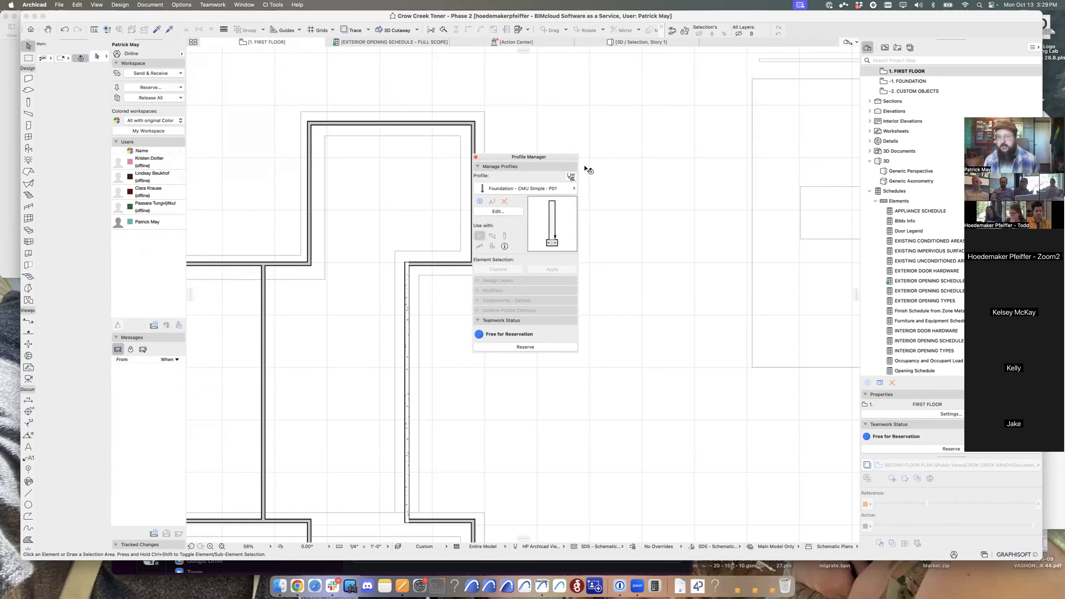
left_click(545, 189)
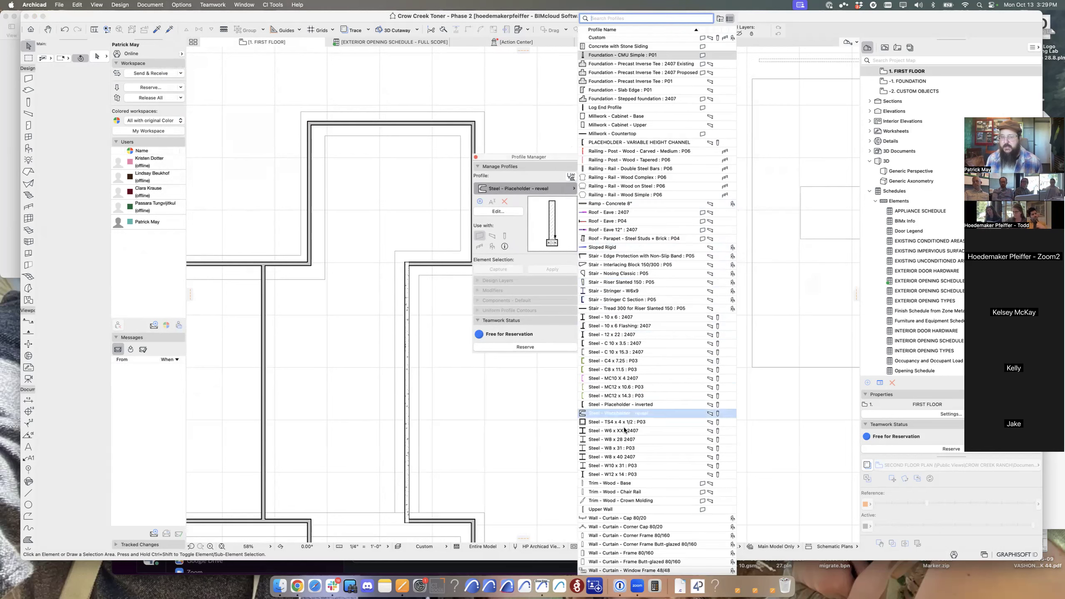
left_click(513, 254)
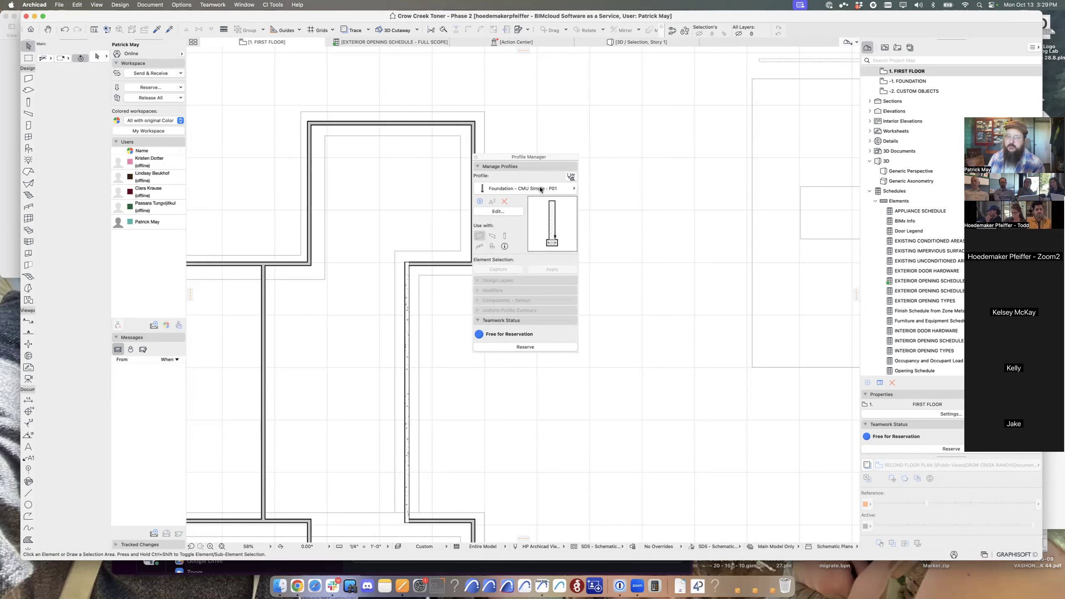
Open the Foundation - CMU Simple : P01 profile for editing and select its masonry stem wall fill.
left_click(498, 211)
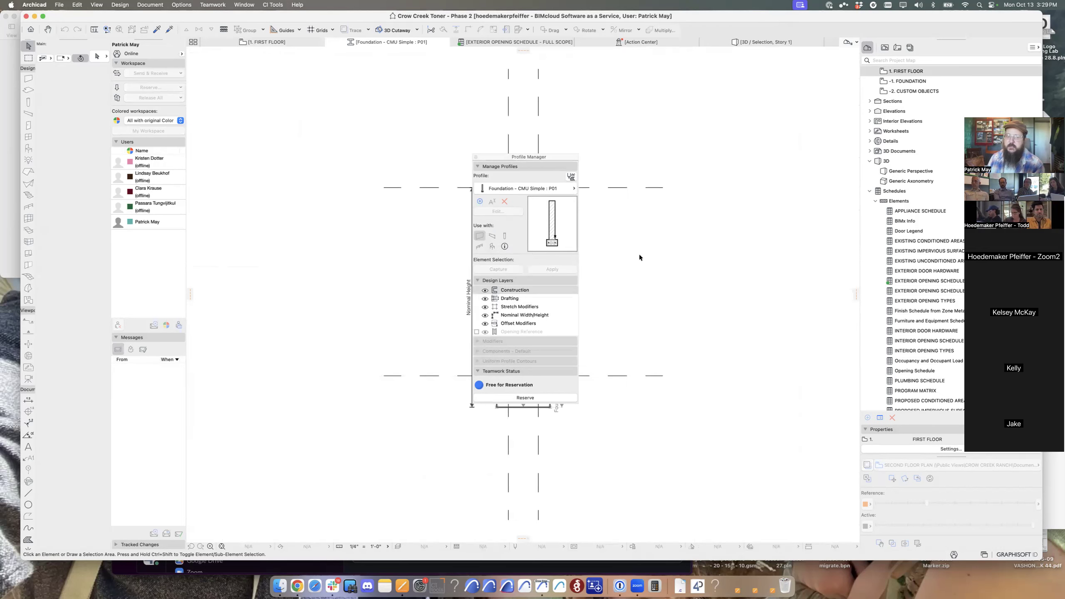
left_click_drag(534, 157, 750, 135)
left_click(527, 226)
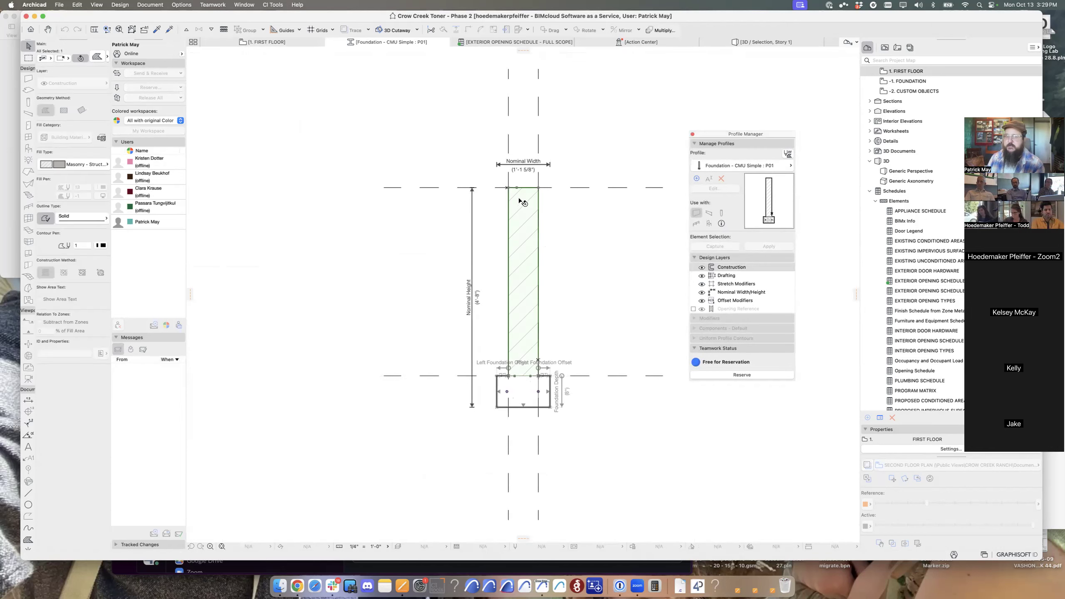
Close the Foundation - CMU Simple profile view and move the Profile Manager clear of the walls on the first floor plan.
left_click(529, 392)
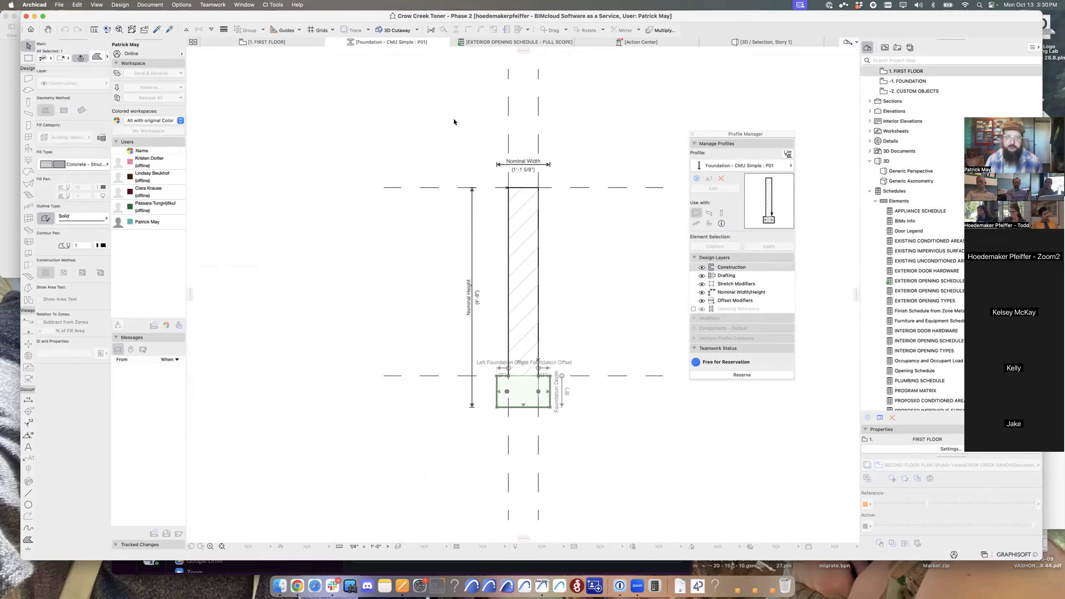
left_click(328, 41)
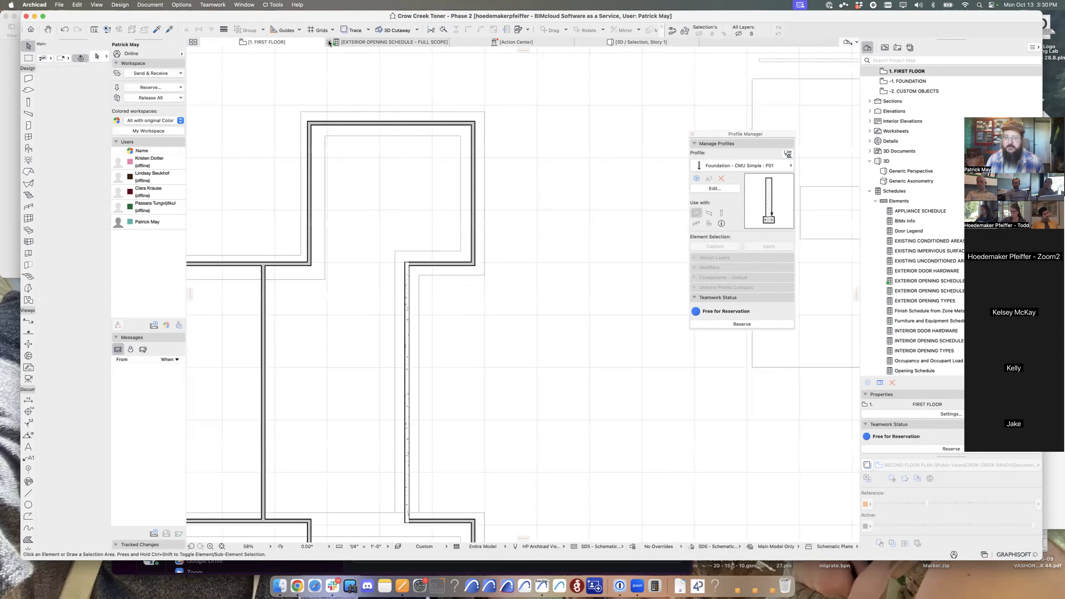
scroll(535, 297, "left", 3)
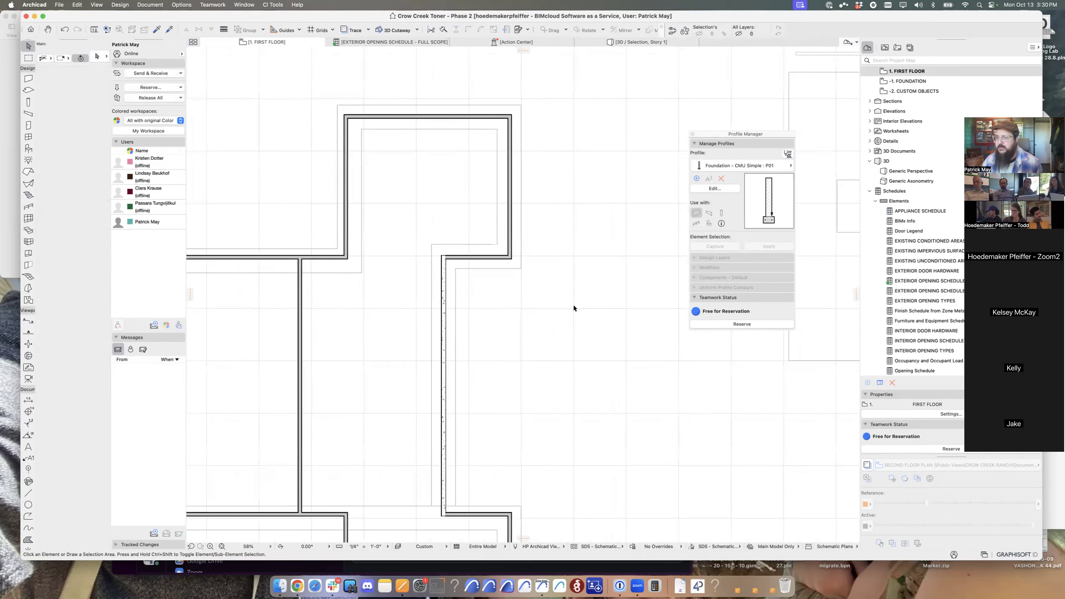
left_click_drag(709, 135, 769, 111)
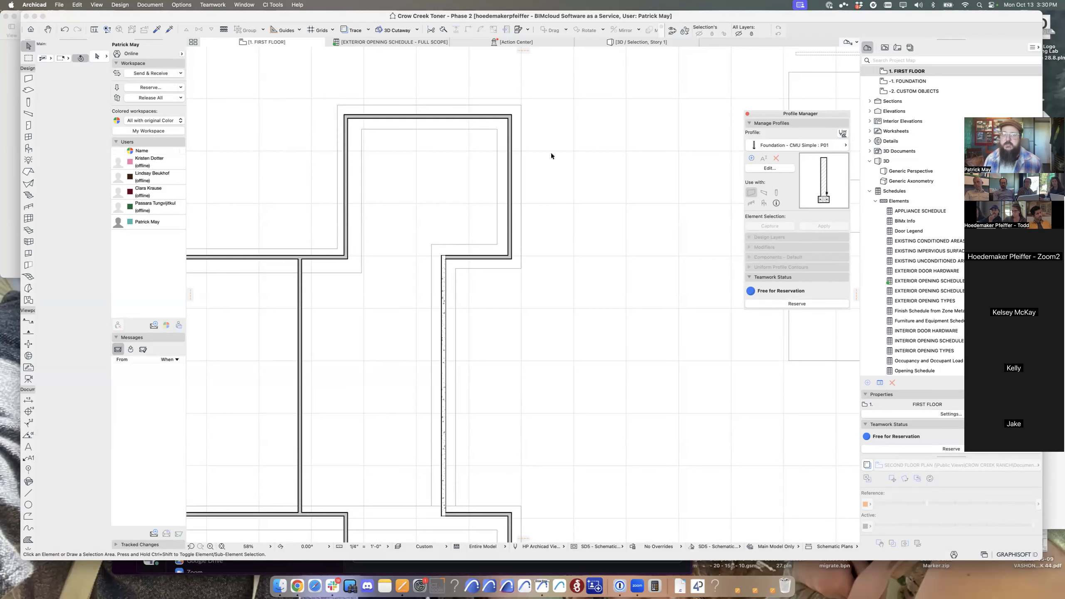
middle_click_drag(524, 176, 542, 227)
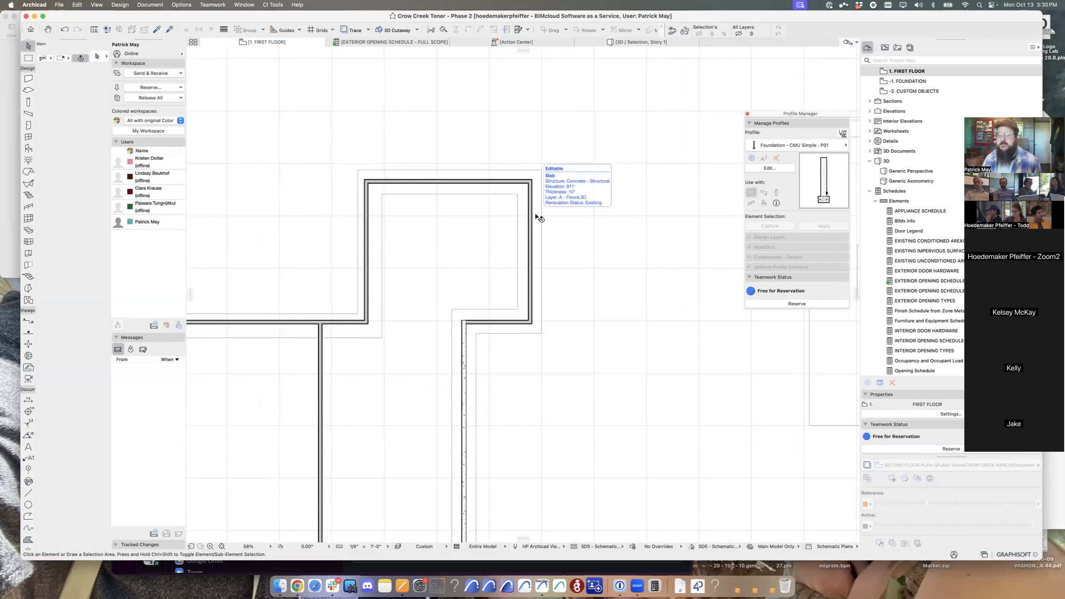
Show the walls and slabs at the upper-right corner of the first floor plan in the 3D view.
left_click(538, 218)
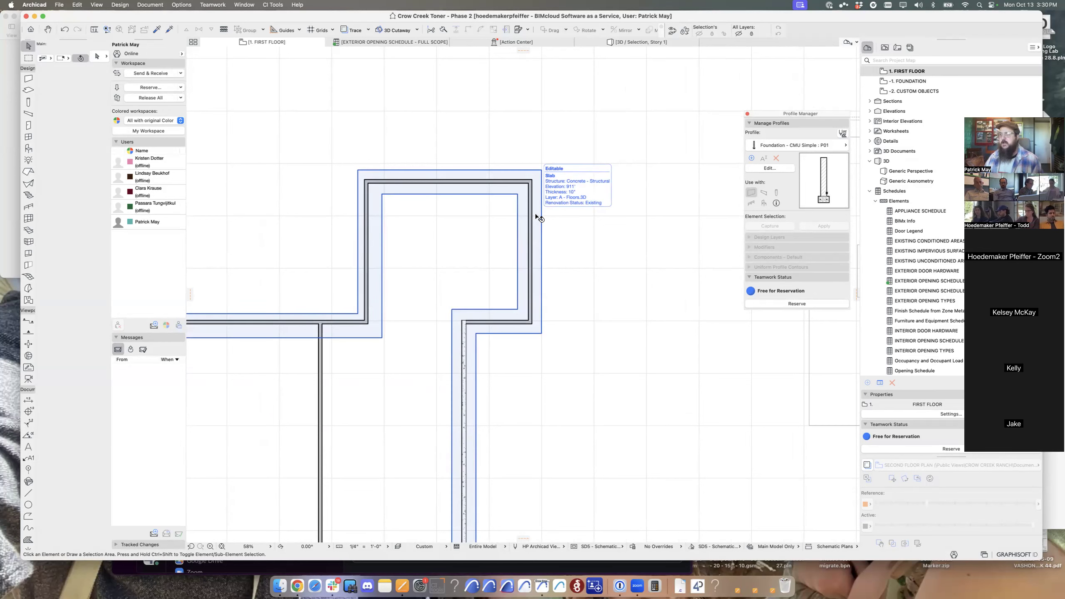
left_click(529, 204)
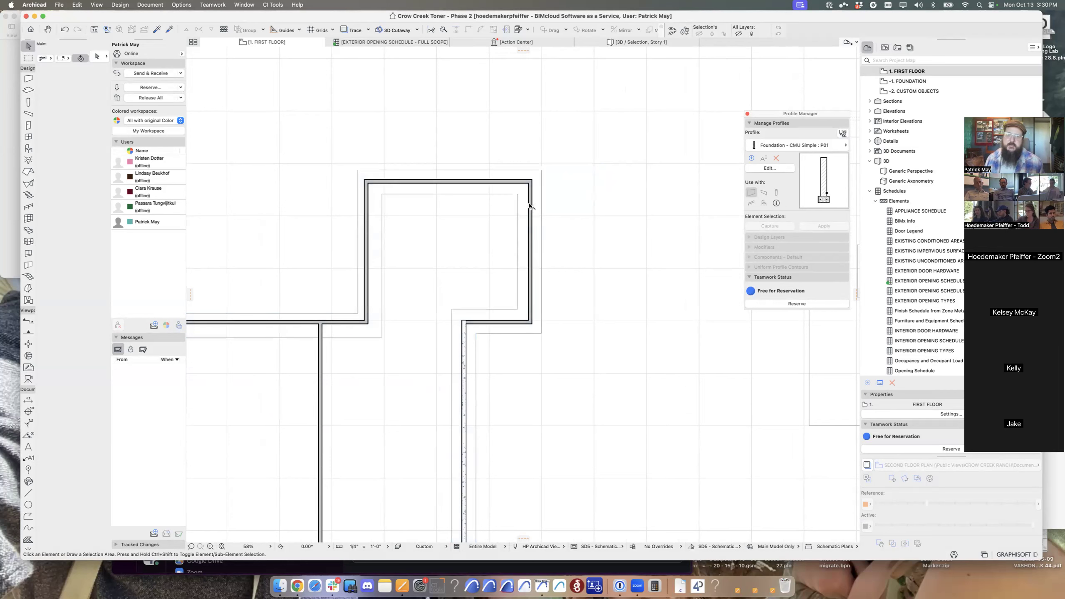
left_click_drag(582, 225, 459, 139)
key("F5")
middle_click_drag(585, 269, 472, 264, "shift")
middle_click_drag(328, 231, 745, 381)
Check the wall settings shared by the two exterior walls meeting at the corner, without changing anything.
left_click(667, 326)
left_click(599, 324, "shift")
middle_click_drag(573, 305, 661, 315, "shift")
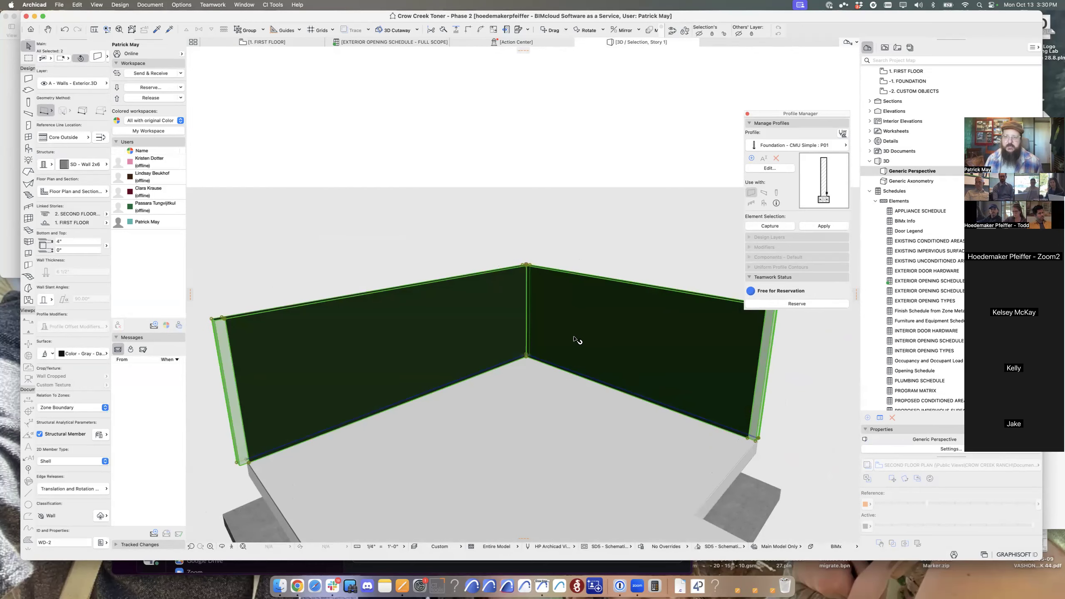
key("super+t")
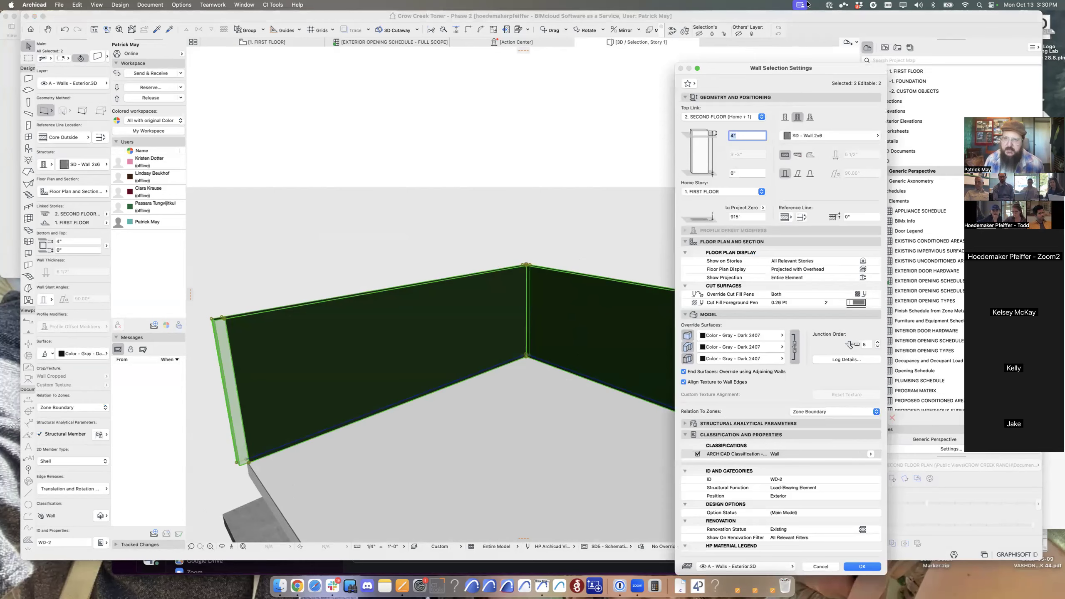
left_click_drag(777, 72, 603, 20)
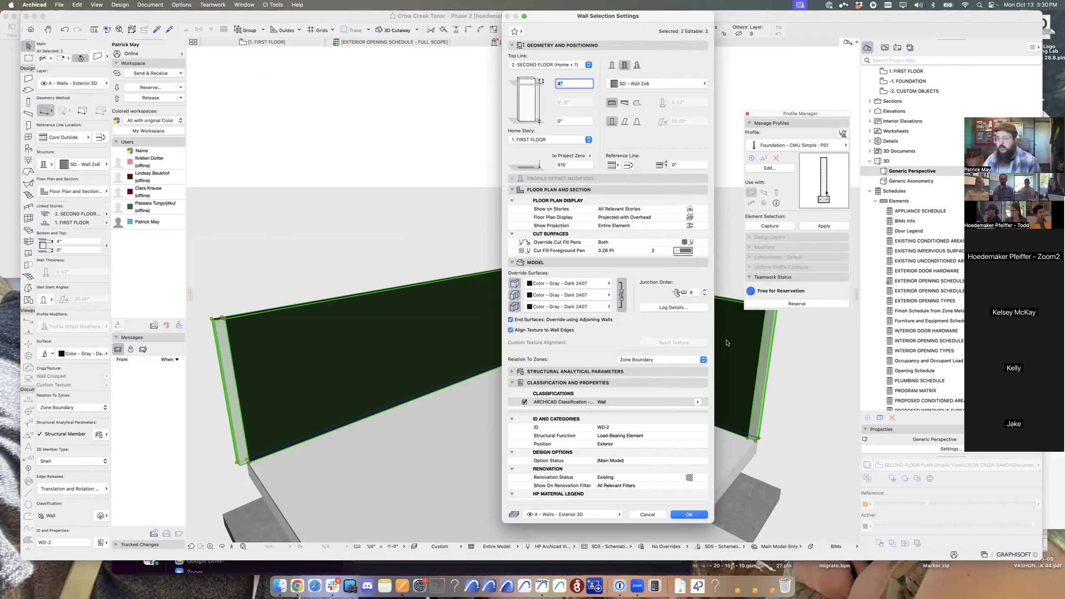
key("Escape")
key("Escape")
Override the surfaces of both exterior corner walls with Color - Dark Green.
middle_click_drag(290, 350, 514, 367, "shift")
middle_click_drag(637, 364, 551, 320)
scroll(569, 494, "up", 3)
left_click(540, 282)
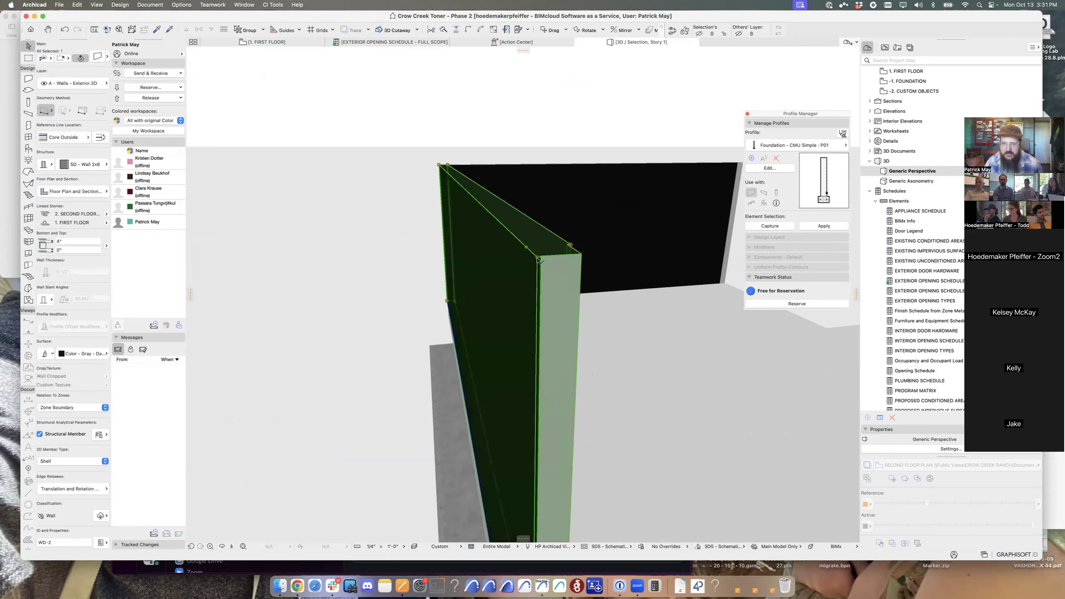
middle_click_drag(680, 302, 574, 312)
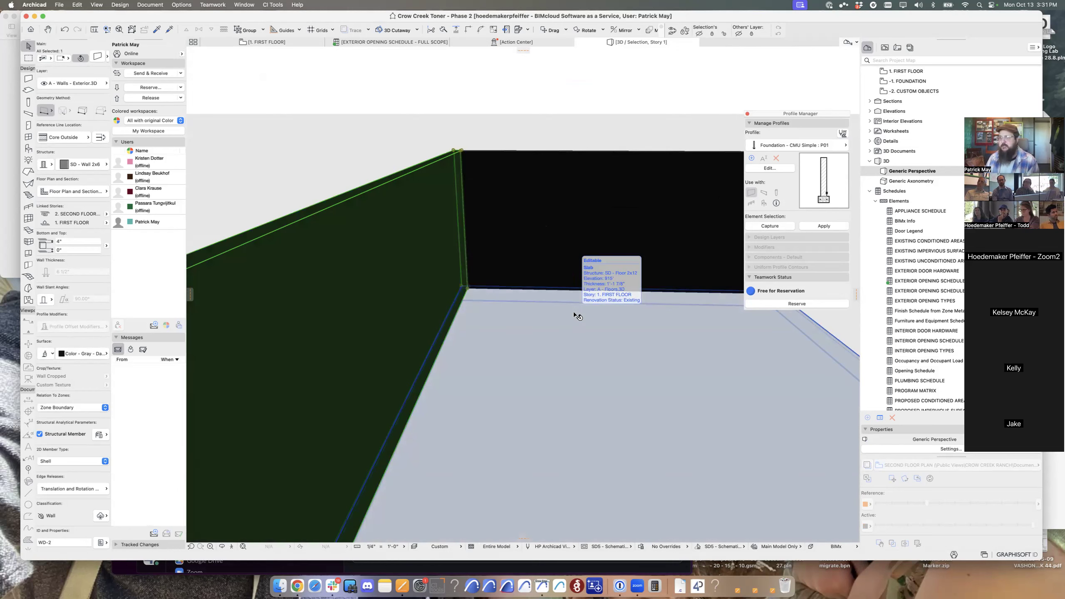
left_click(556, 262, "shift")
middle_click_drag(557, 252, 561, 195, "shift")
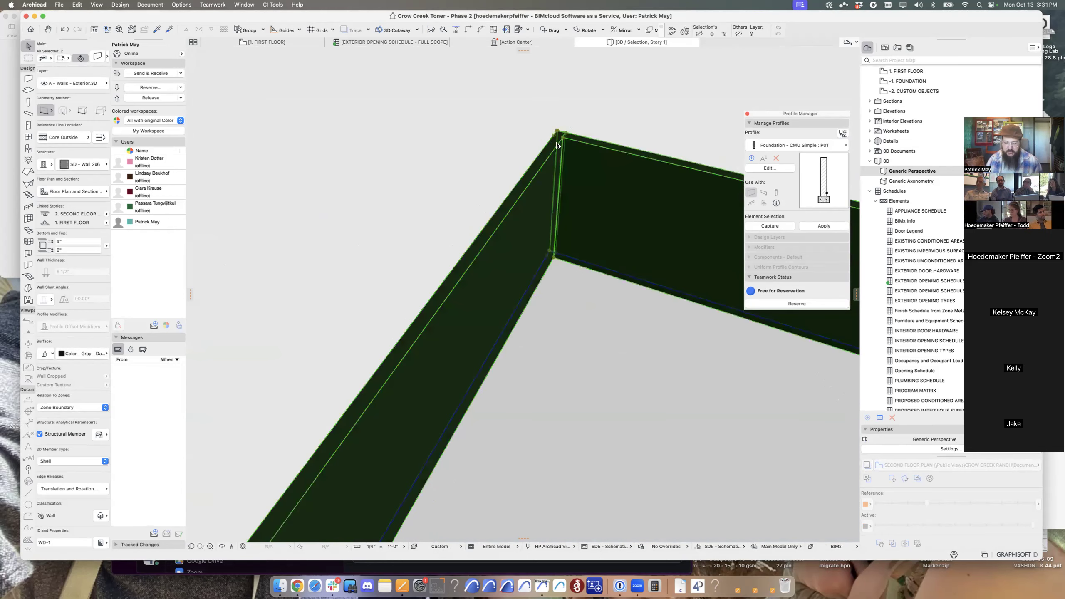
key("super+t")
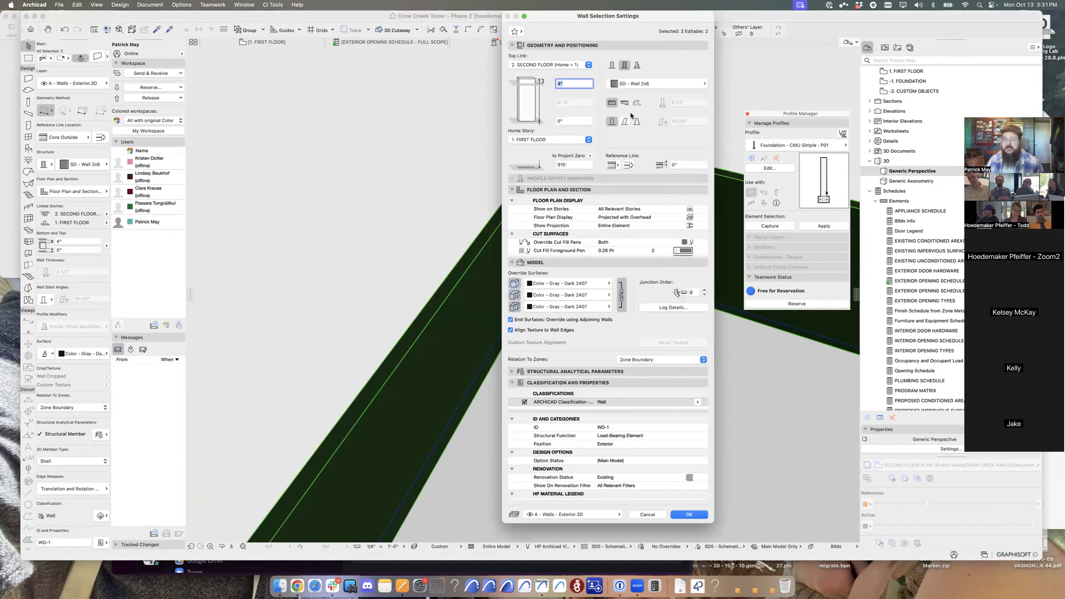
left_click(584, 283)
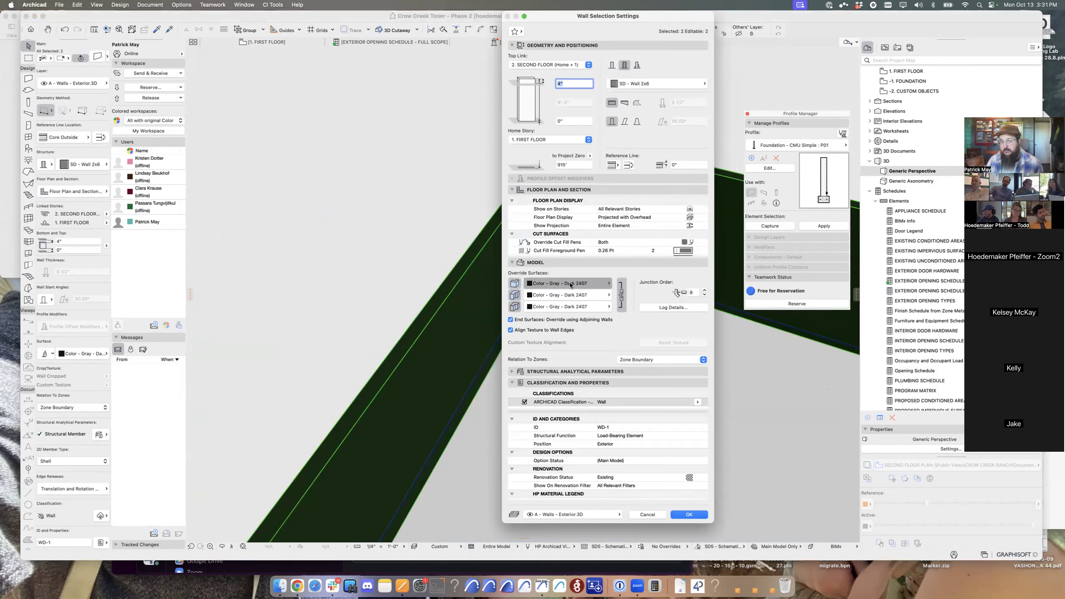
left_click(652, 395)
key("Return")
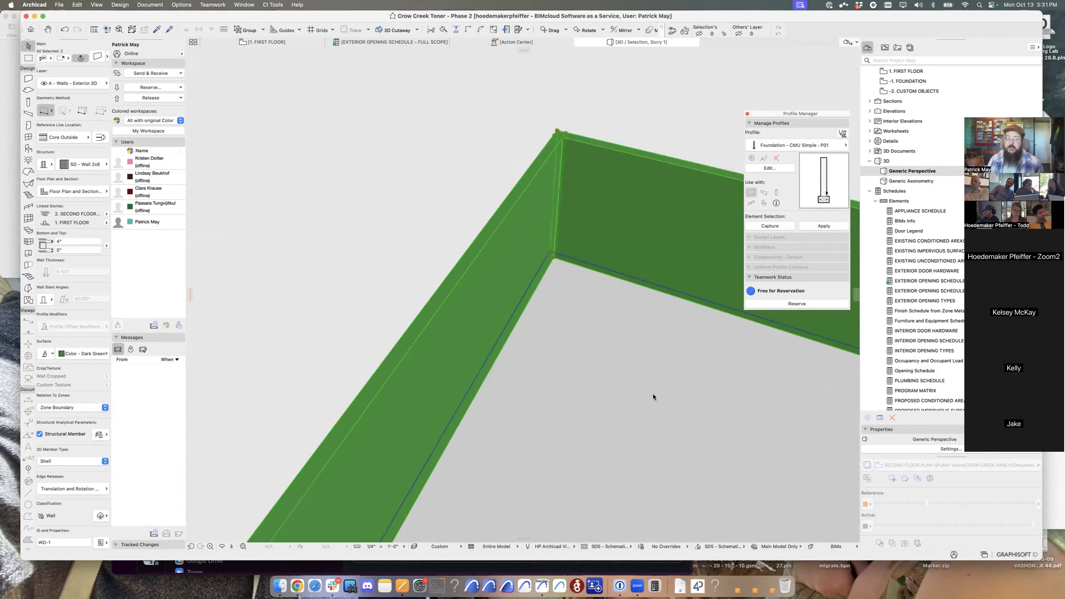
key("Escape")
Override the surfaces of only the right-hand corner wall with Color - Blush.
middle_click_drag(672, 252, 622, 255)
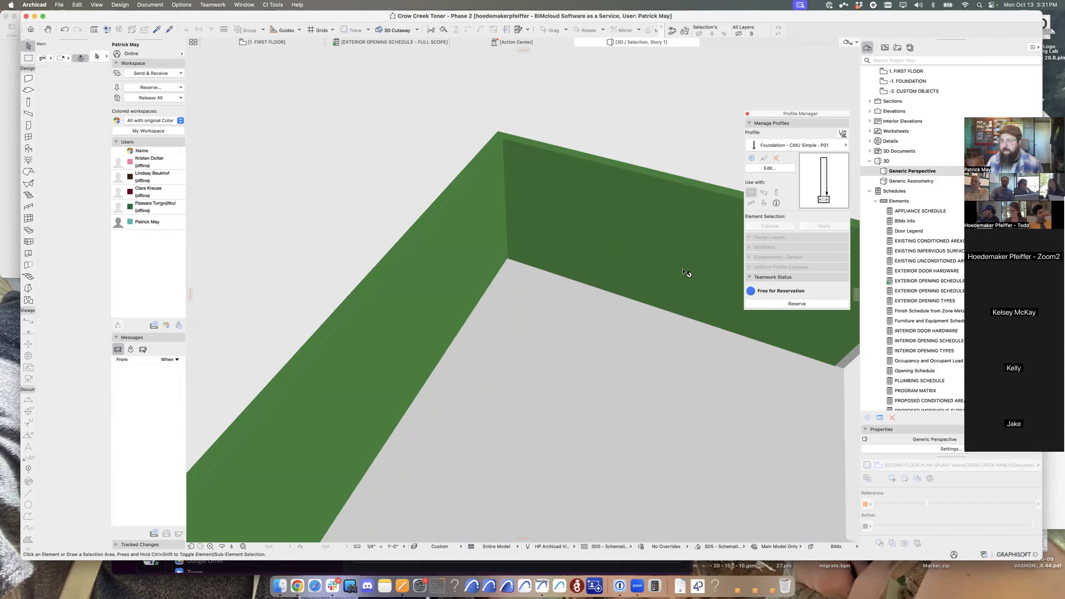
left_click(646, 225)
double_click(533, 245)
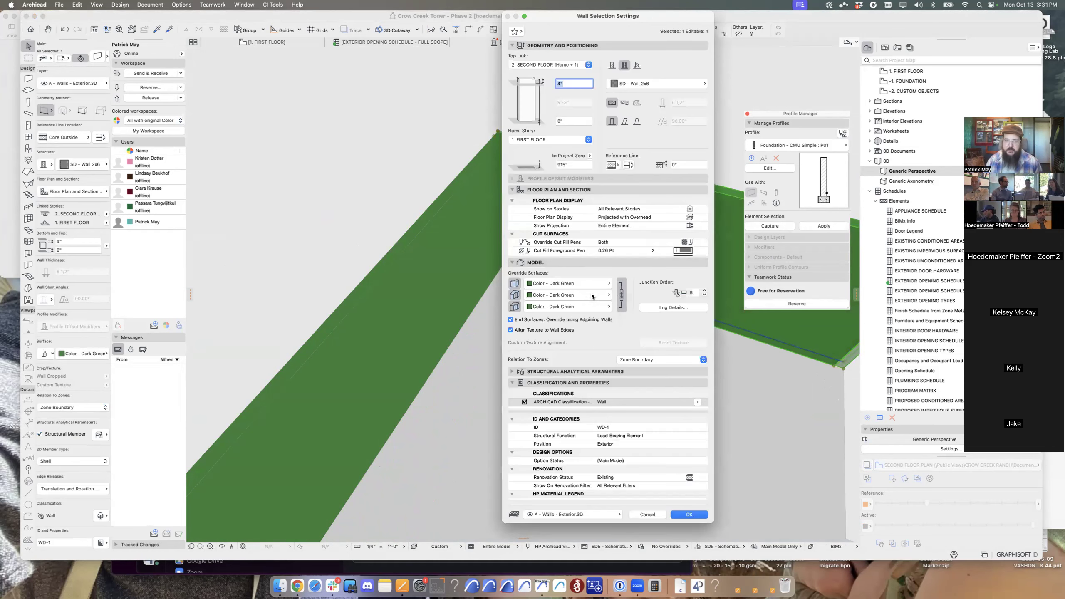
left_click(573, 286)
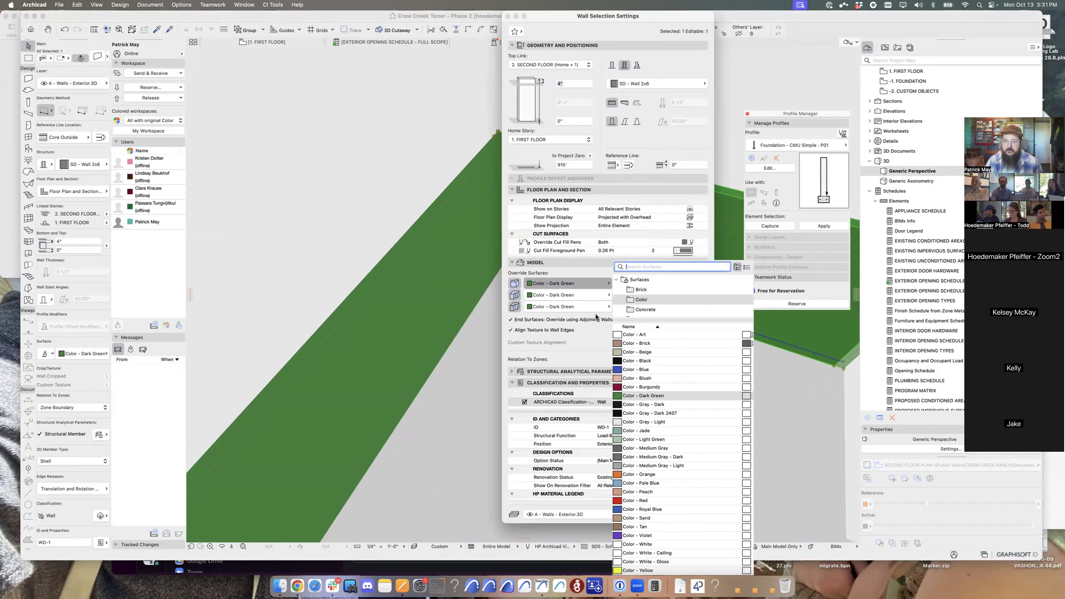
left_click(641, 379)
left_click(688, 515)
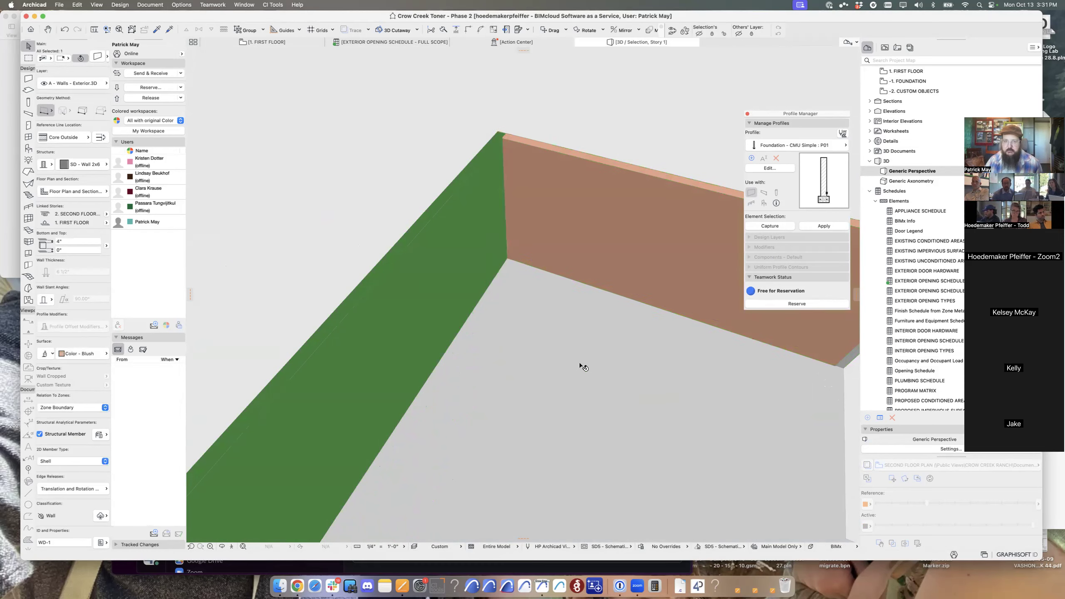
Inspect the junction of the green and blush walls and review the blush wall's surface settings.
middle_click_drag(465, 311, 526, 342, "shift")
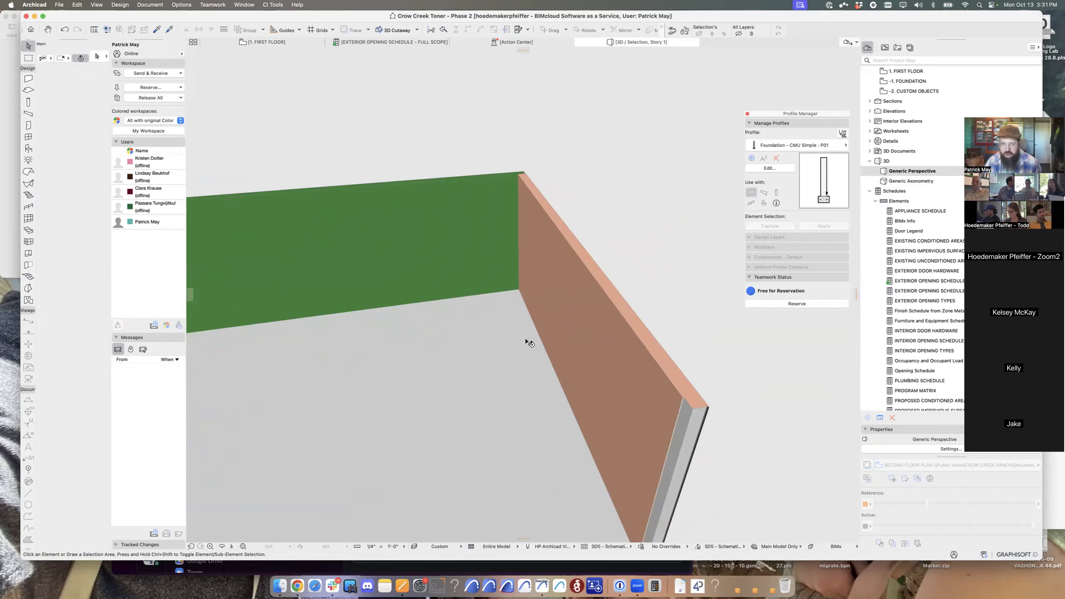
mouse_move(608, 346)
middle_mouse_down("shift")
mouse_move(594, 341)
mouse_move(622, 338)
middle_mouse_up("shift")
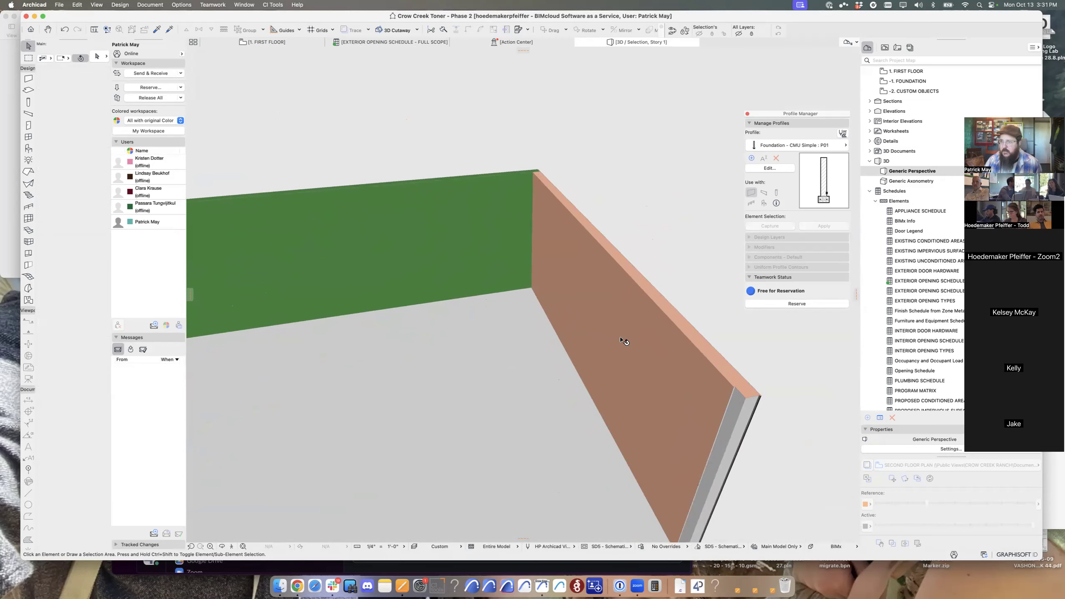
left_click(623, 341)
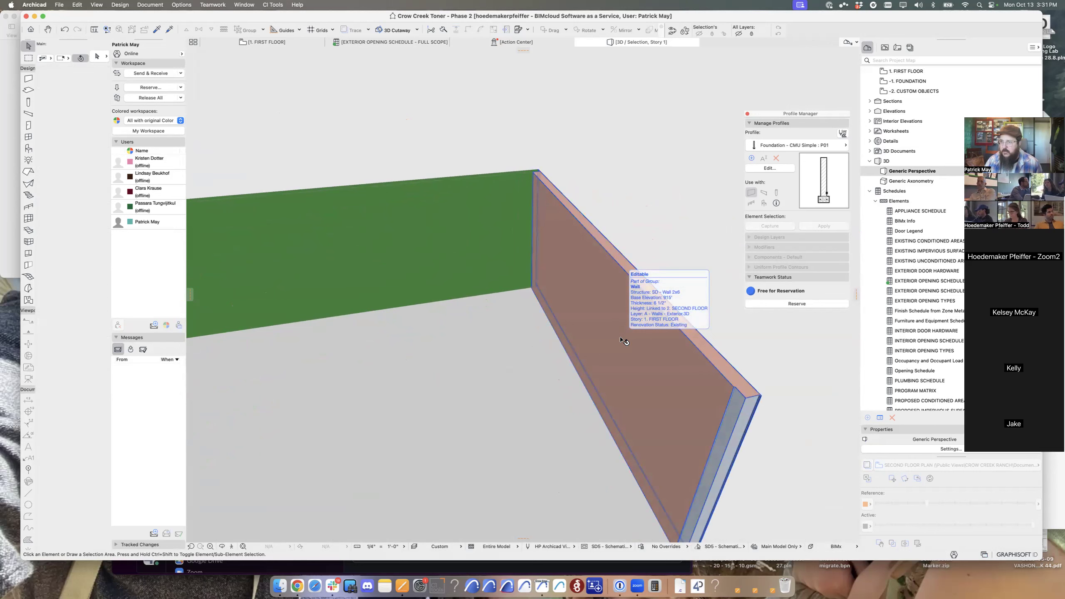
double_click(640, 380)
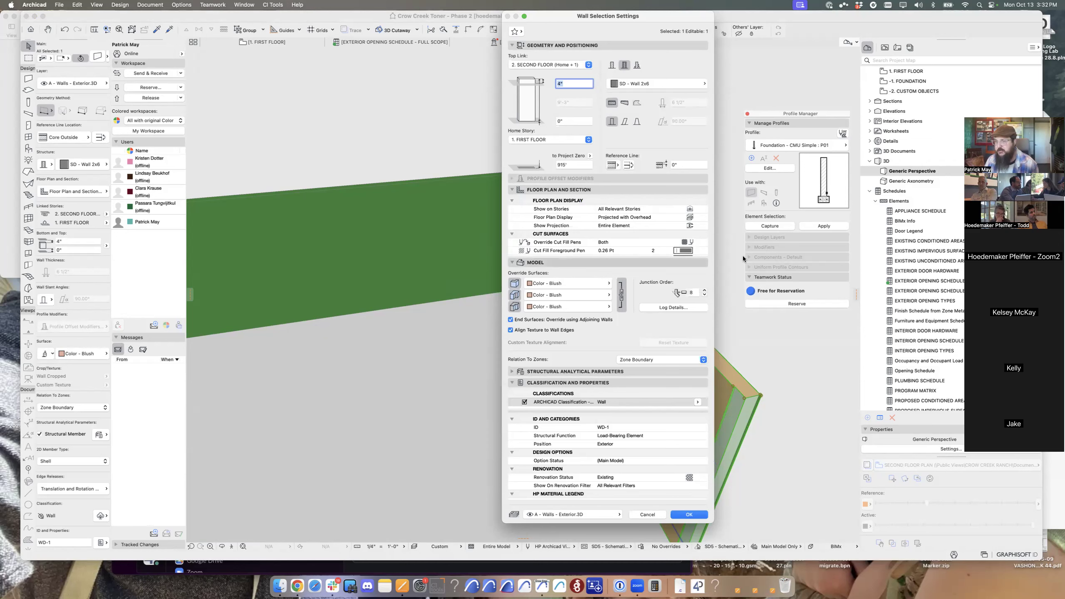
key("Return")
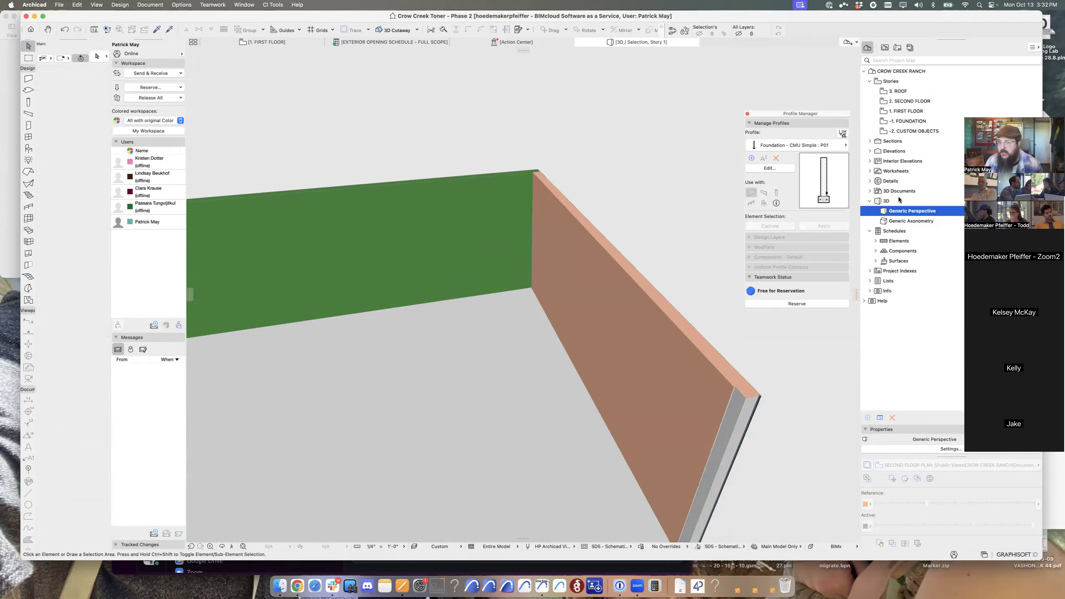
Return to the first floor plan with nothing selected and expand the Elements schedules in the project map.
left_click(899, 261)
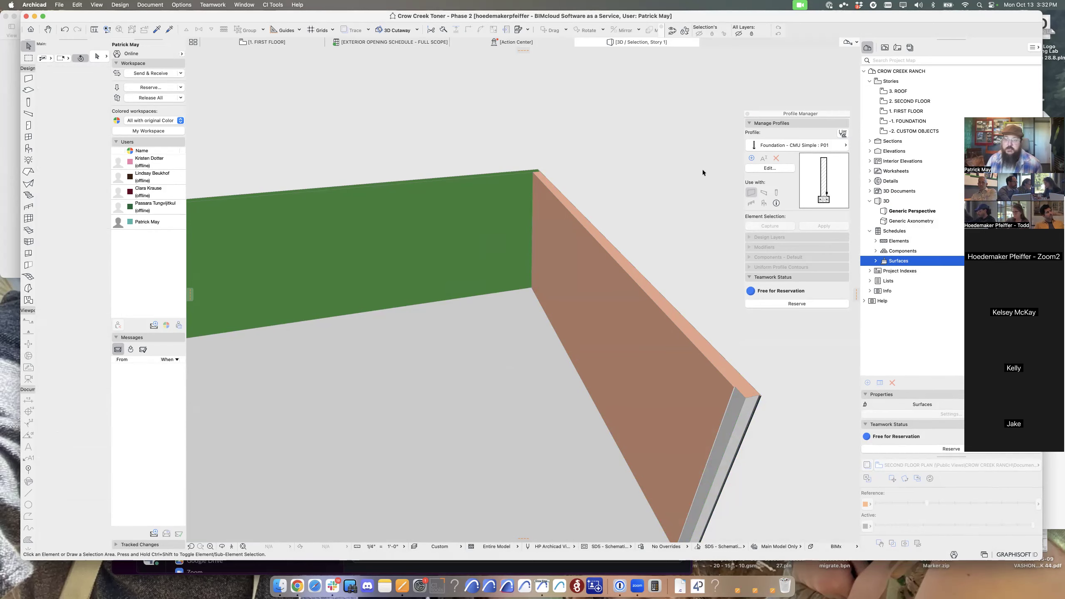
key("F2")
scroll(587, 165, "right", 5)
scroll(587, 165, "down", 1)
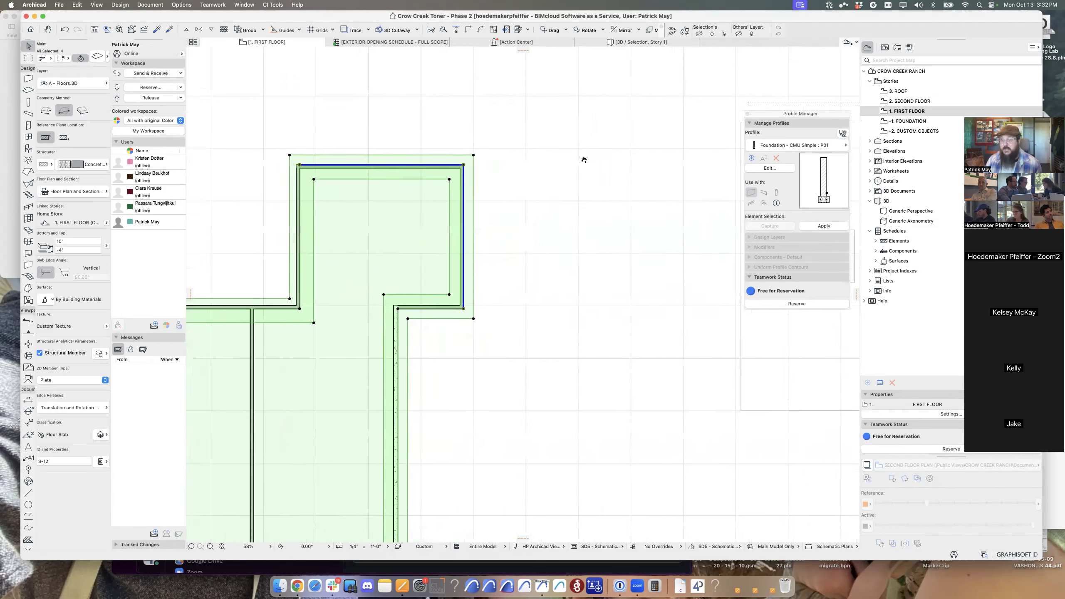
key("Escape")
left_click(877, 241)
scroll(917, 285, "down", 5)
scroll(918, 285, "down", 2)
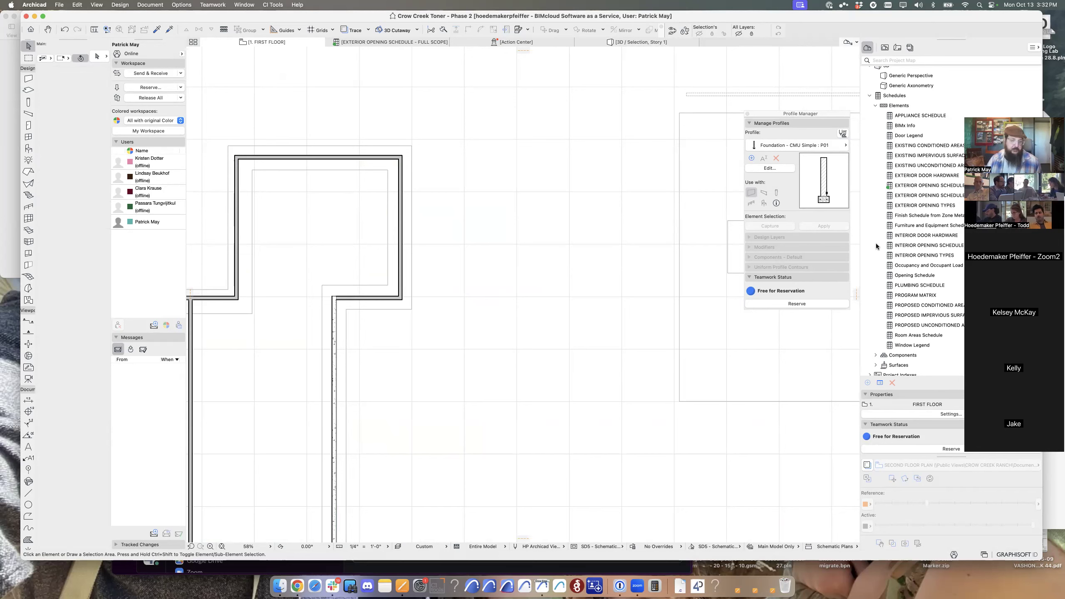
middle_click_drag(682, 254, 746, 263)
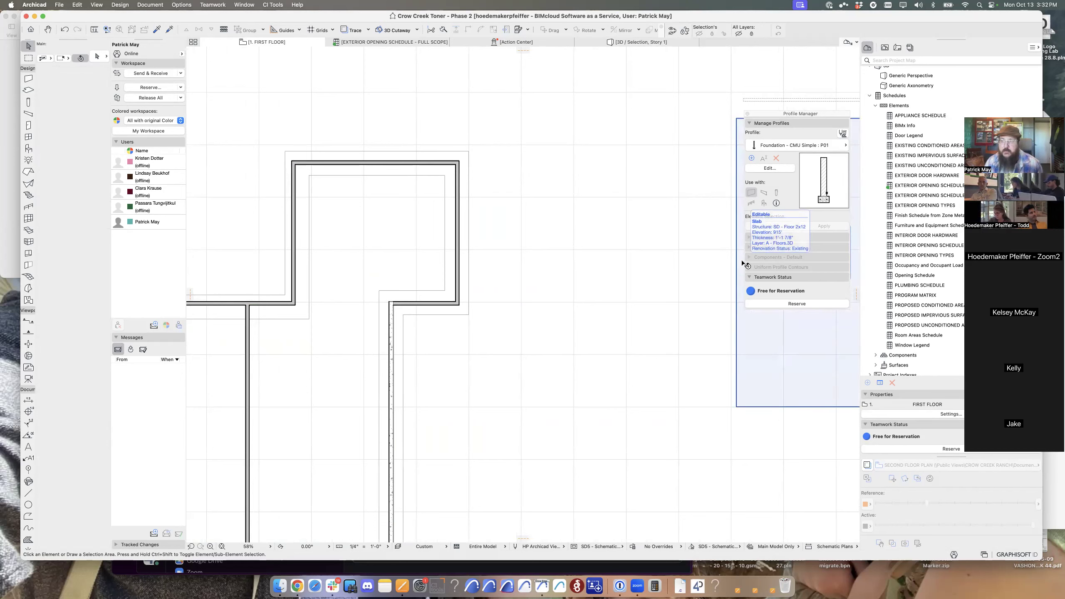
left_click_drag(815, 114, 675, 72)
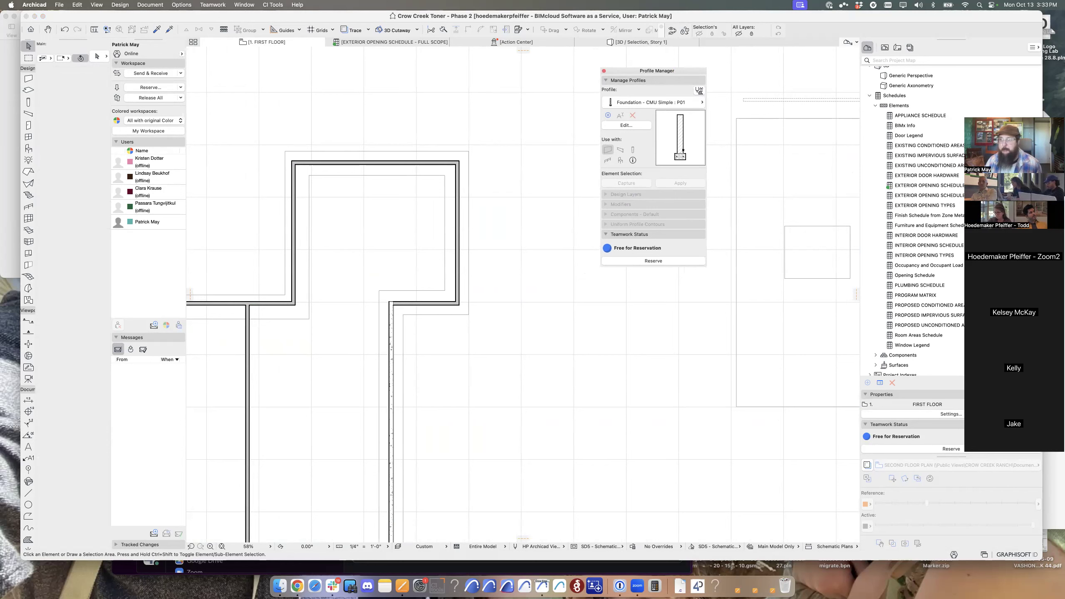
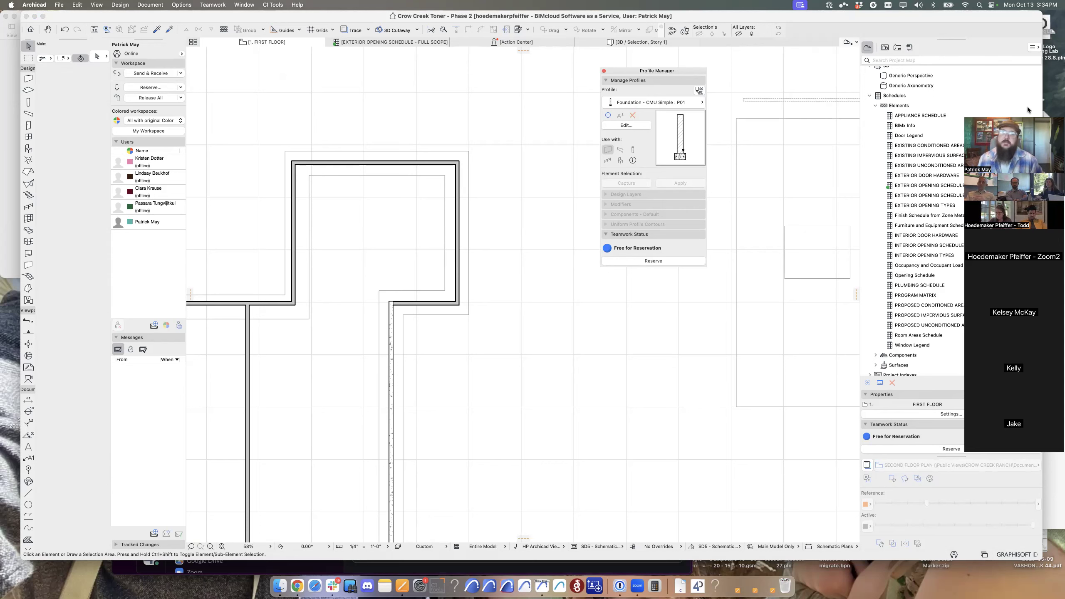
Drag a copy of the corner's right-hand exterior wall outward, leaving about 3'-9" between the two walls.
left_click(457, 203)
key("super+shift+d")
left_click(460, 195)
left_click(487, 195)
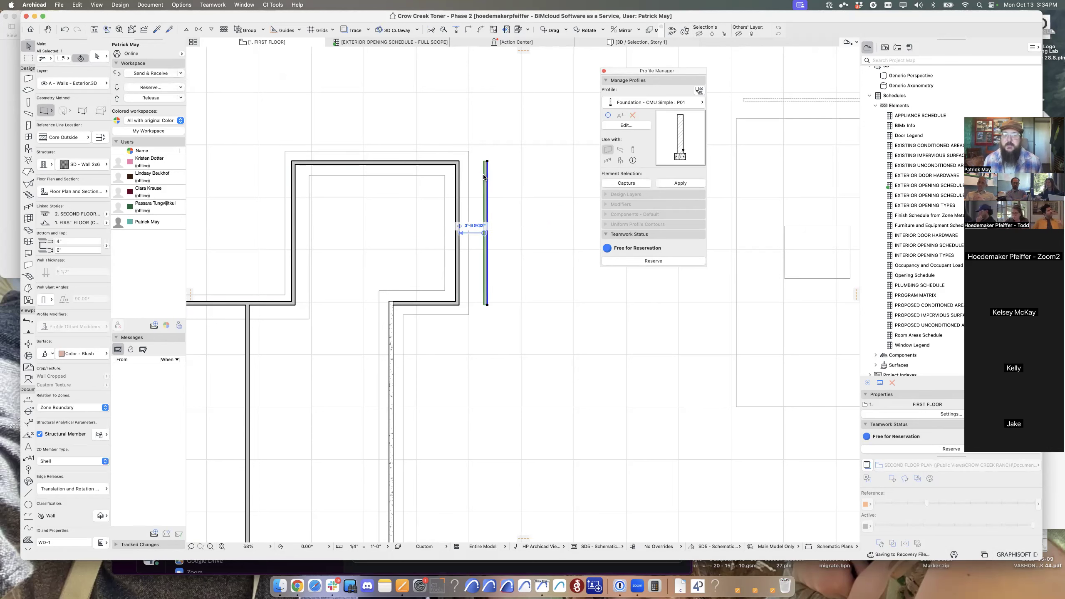
left_click(457, 185)
key("Escape")
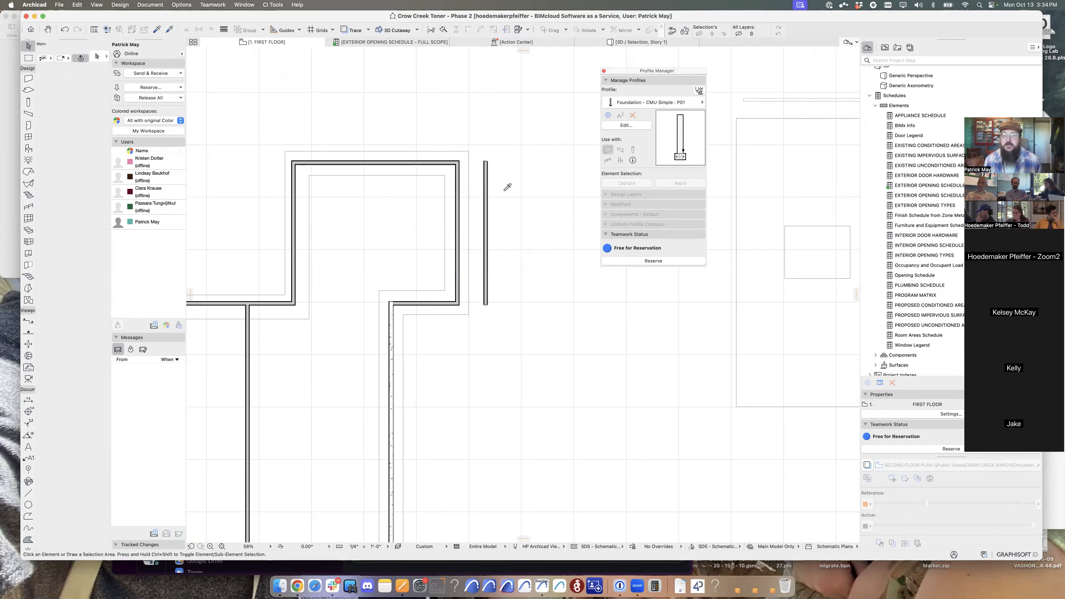
Try changing the copied exterior wall's structure to the Tile - Finish building material.
scroll(505, 189, "up", 5)
left_click(469, 182)
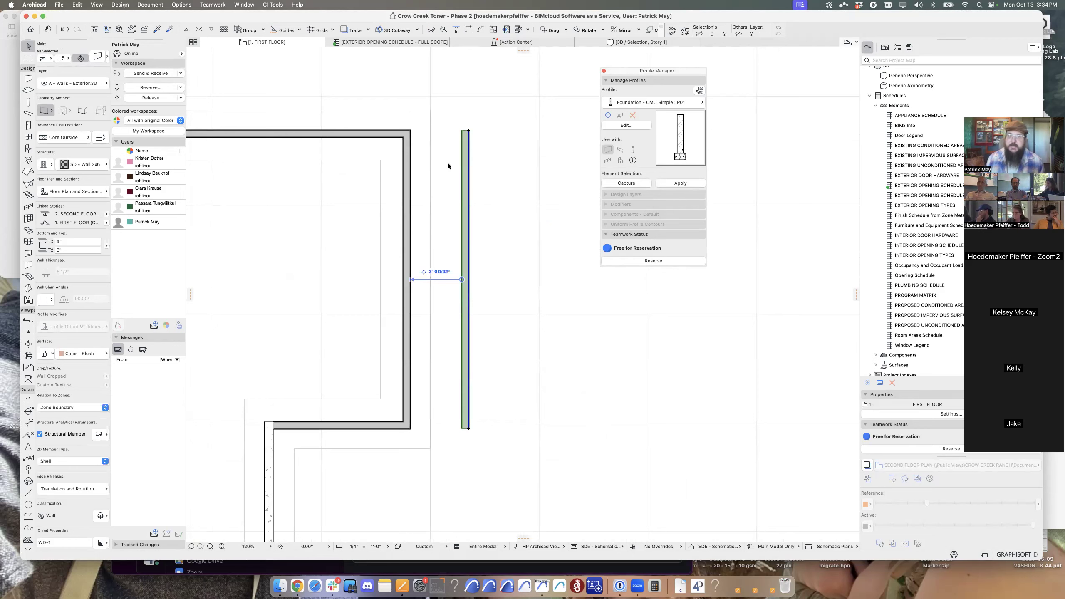
key("super+t")
left_click(611, 66)
left_click(652, 84)
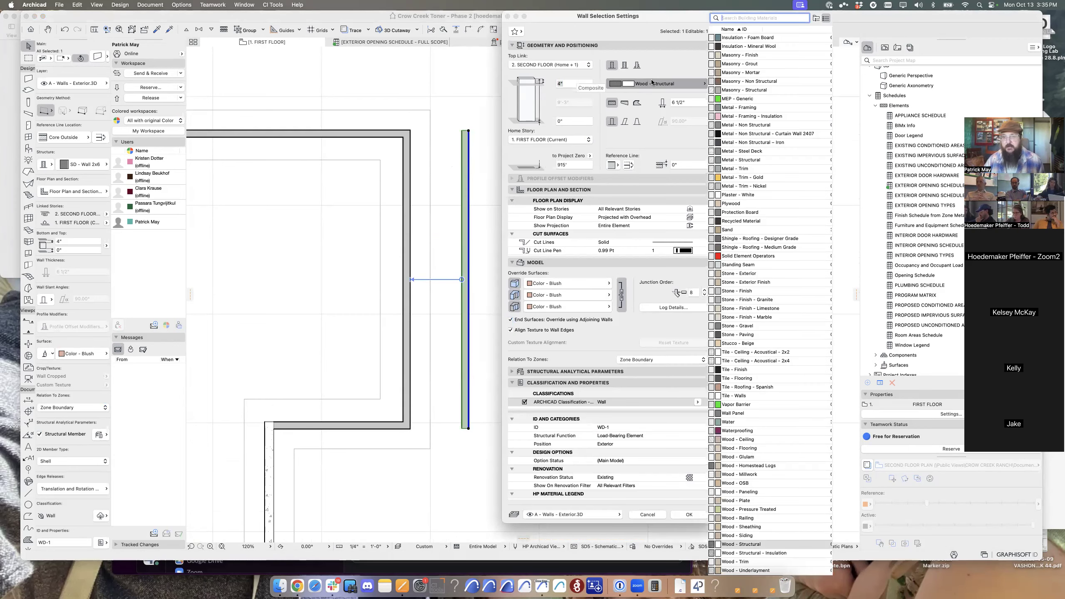
type("finis")
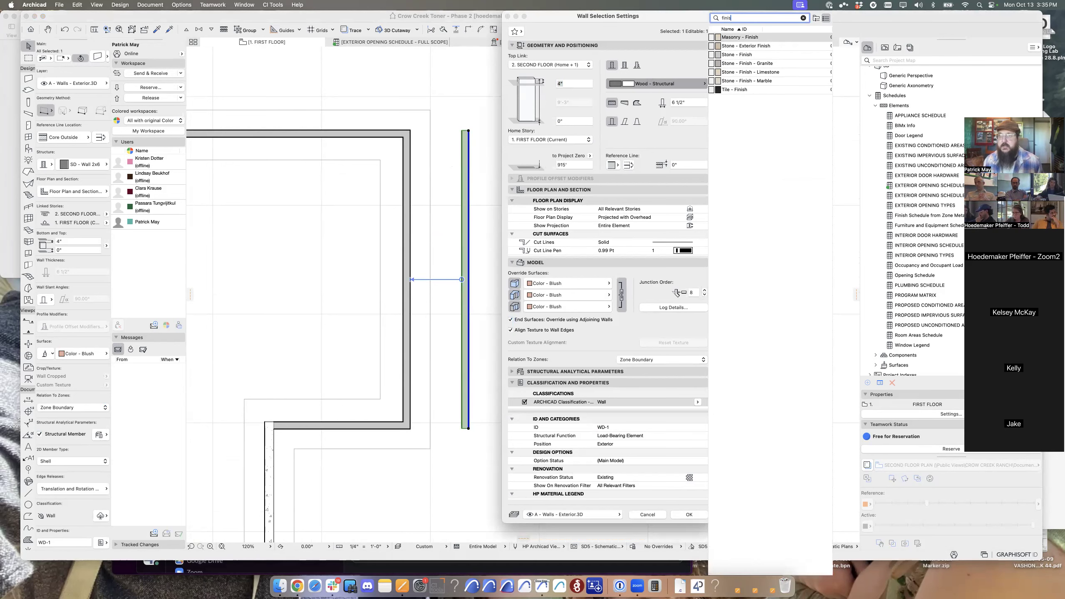
left_click(738, 89)
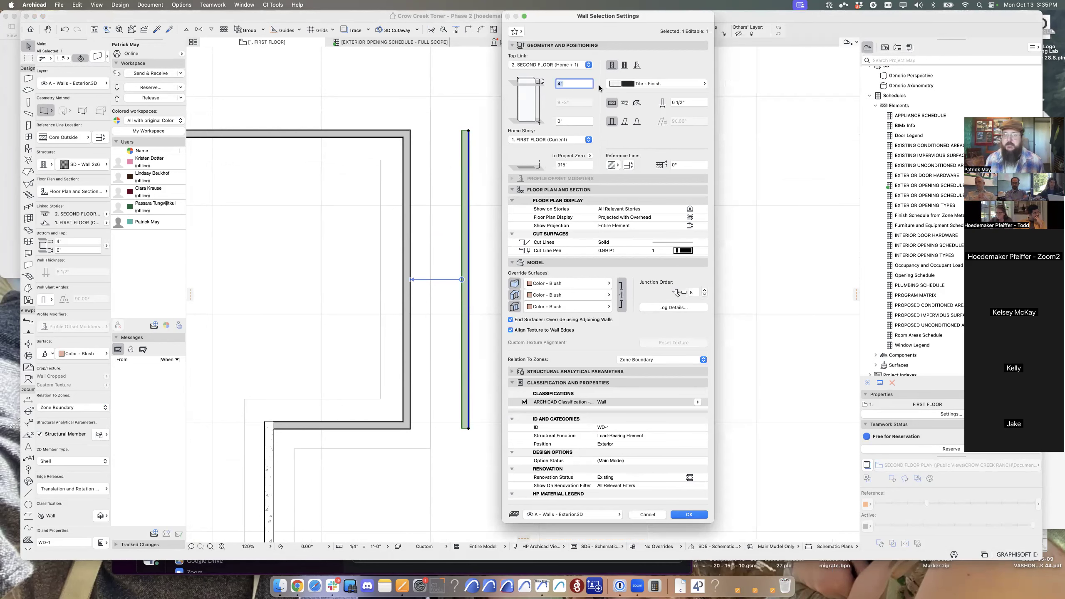
scroll(622, 447, "down", 1)
scroll(622, 447, "down", 3)
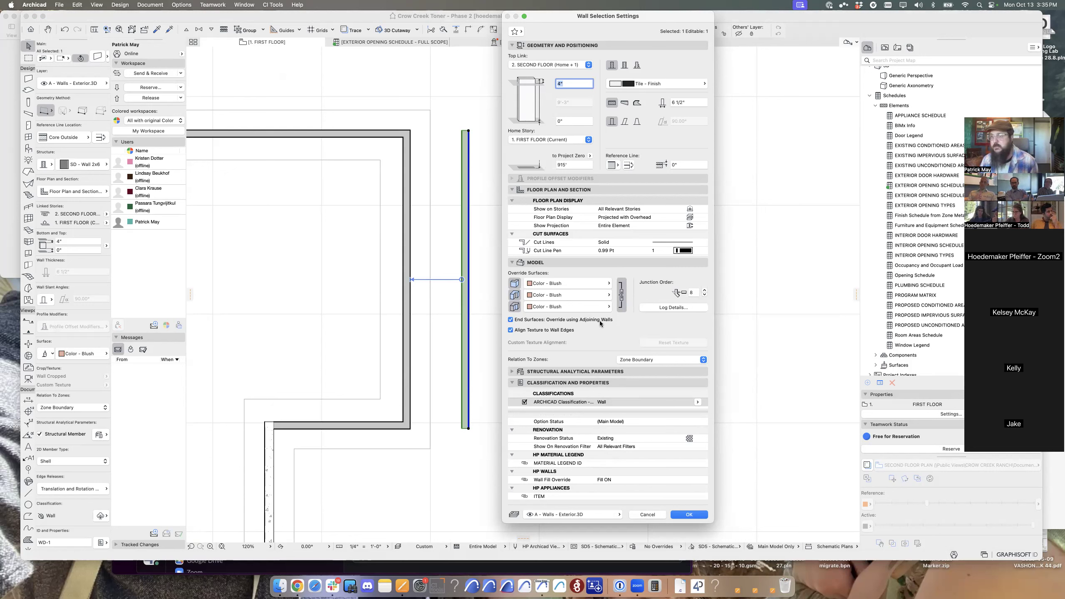
key("Escape")
key("Escape")
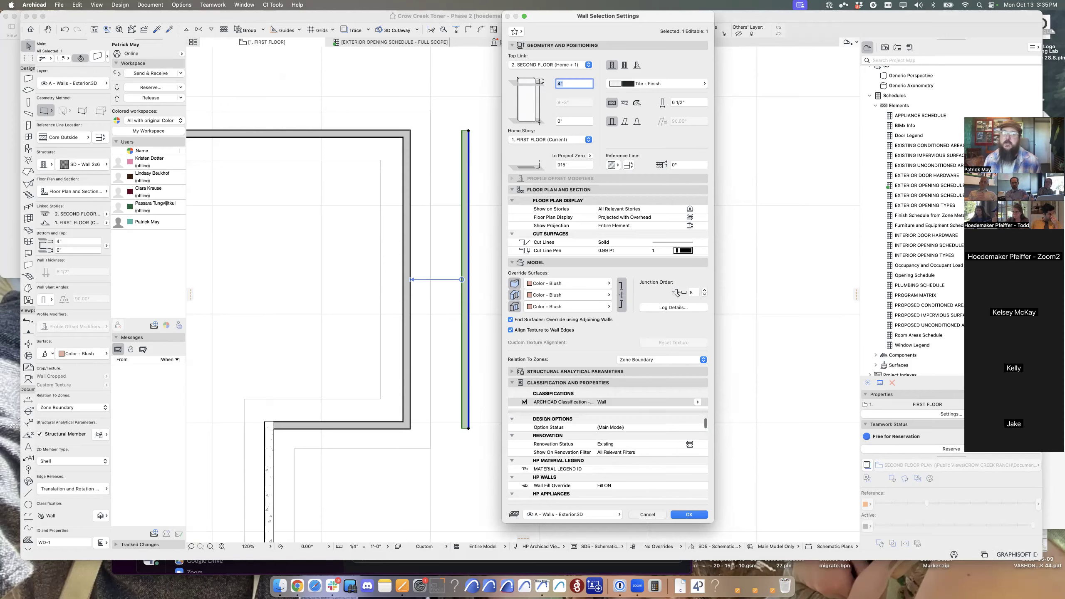
Move the copied wall so that its outer face sits against the inner face of the original exterior wall.
scroll(399, 170, "up", 10)
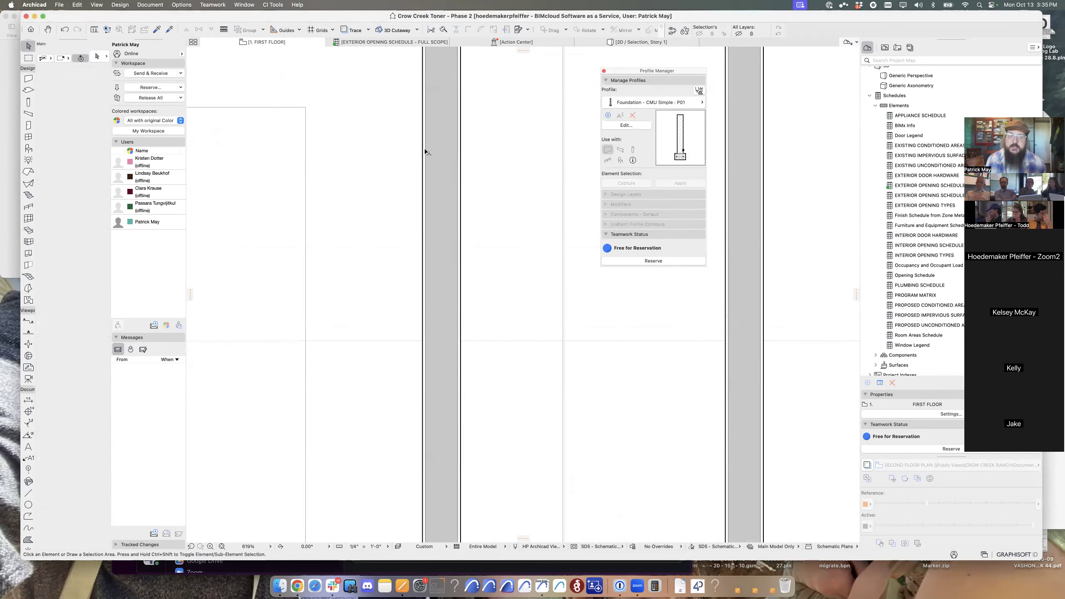
left_click(424, 147)
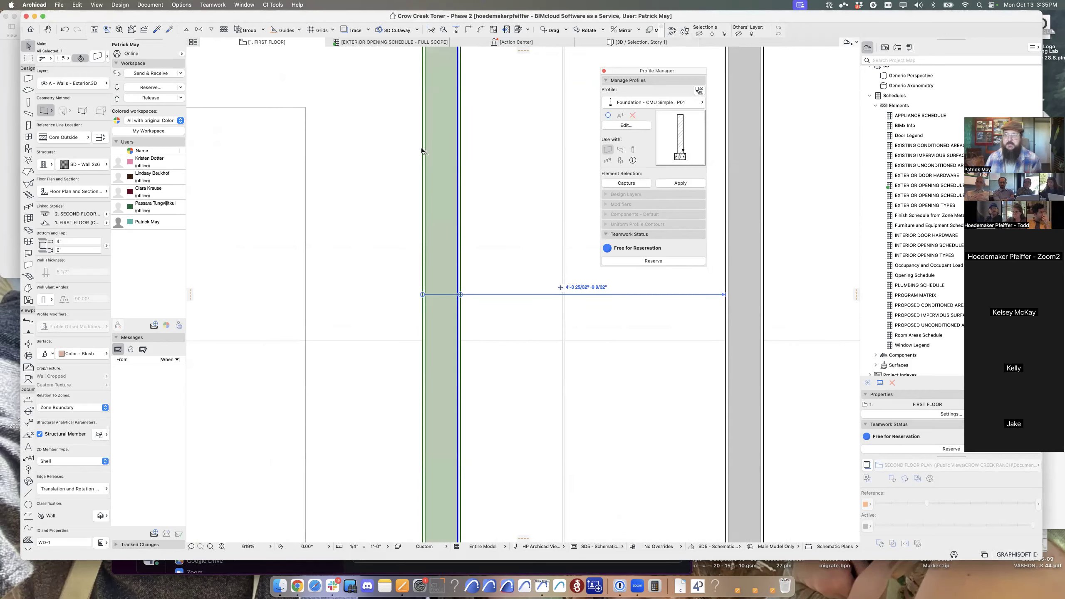
mouse_move(422, 151)
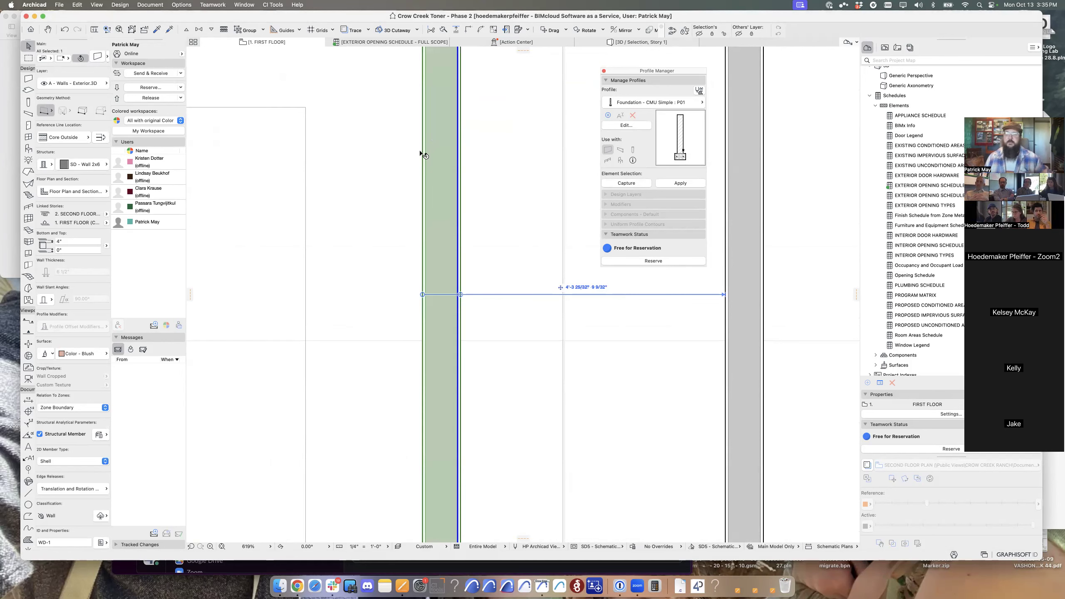
key("Tab")
key("Escape")
left_click(763, 248)
key("super+d")
left_click(762, 249)
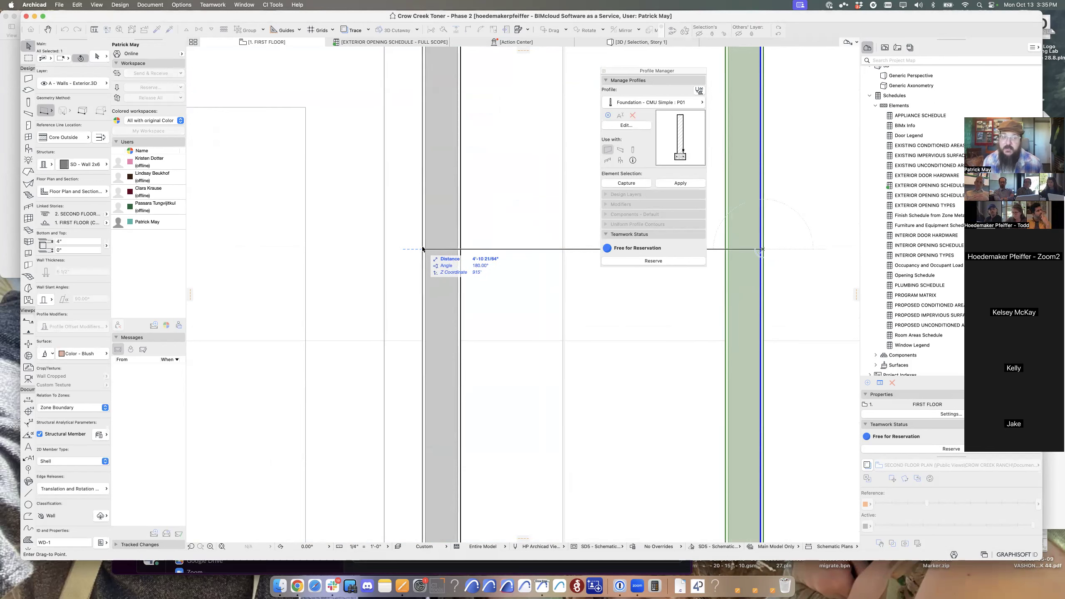
left_click(423, 249)
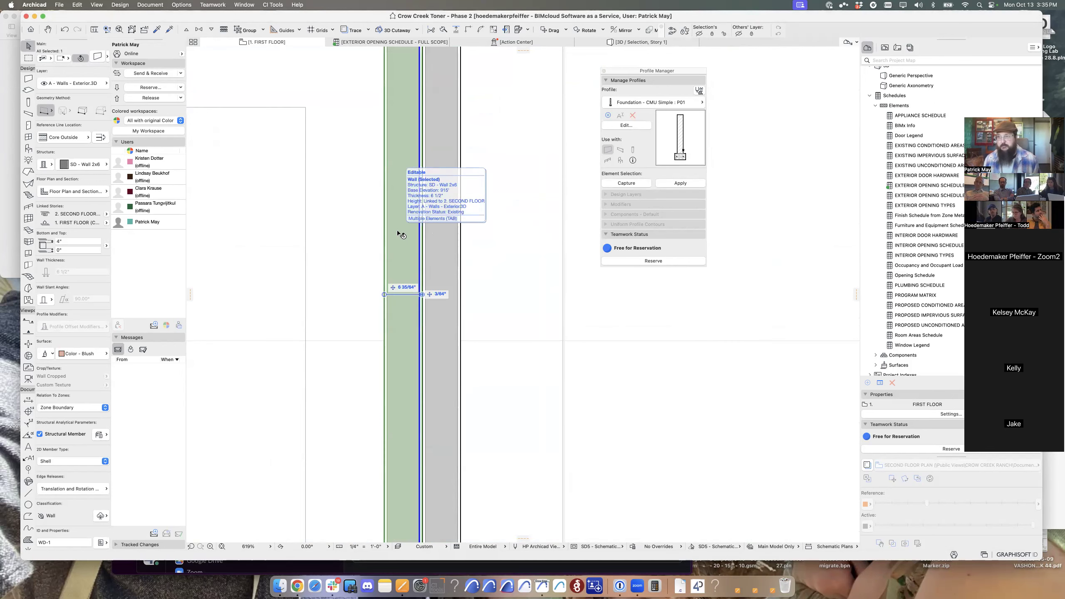
Set the moved inner wall's element ID to "finish level paint in room 1".
double_click(424, 258)
left_click(610, 427)
left_click_drag(610, 427, 566, 421)
type("fnfin")
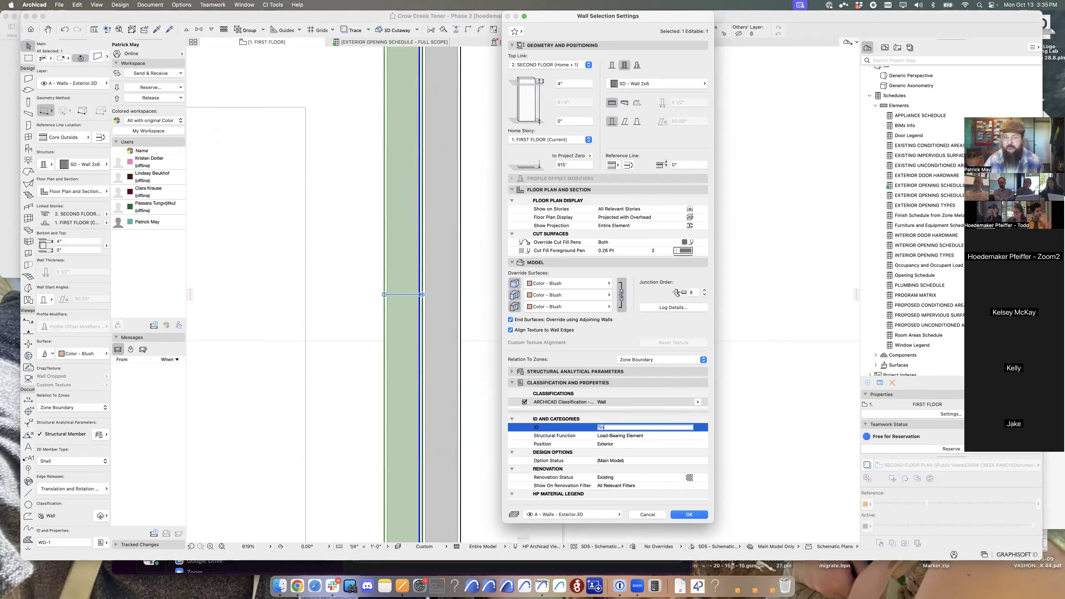
type("ish level paint in room")
key("Return")
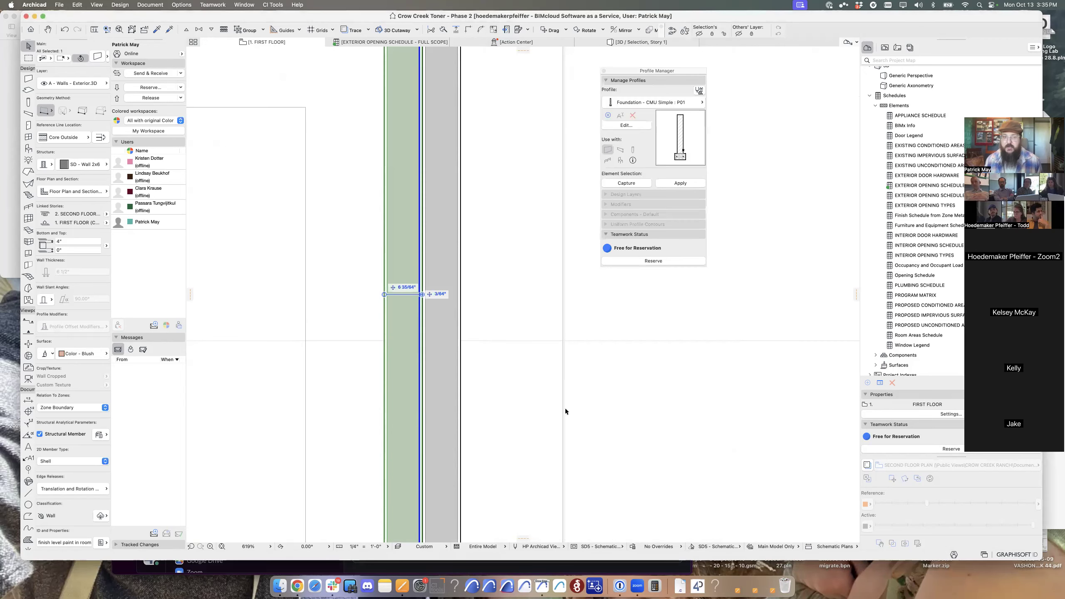
Create a new Elements schedule scheme with the ID "fin" and the name "room sched".
right_click(900, 106)
left_click(921, 111)
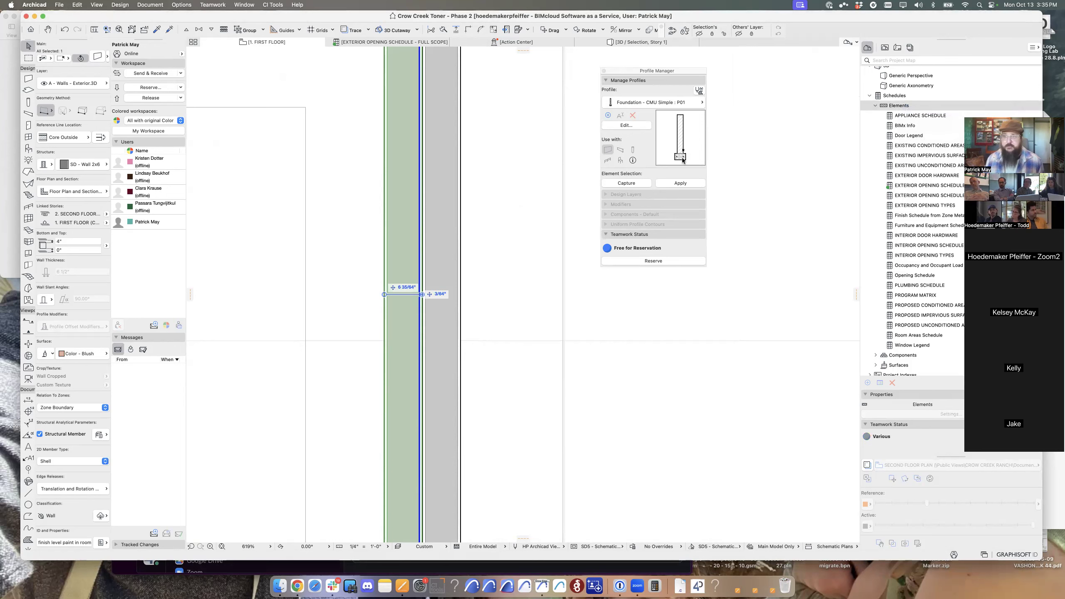
type("fin")
key("Tab")
type("foom seched")
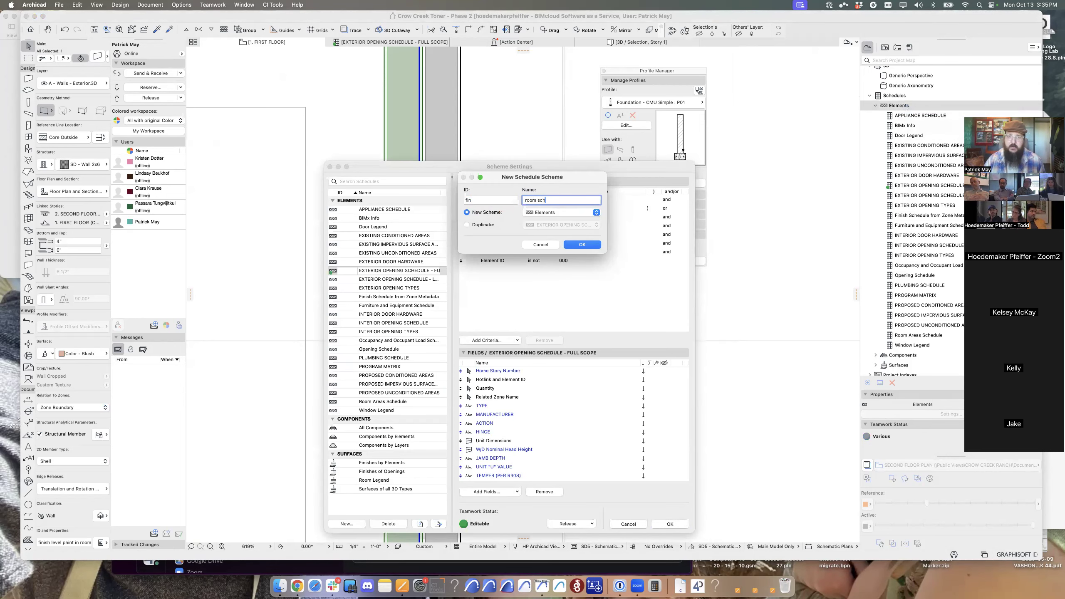
key("Return")
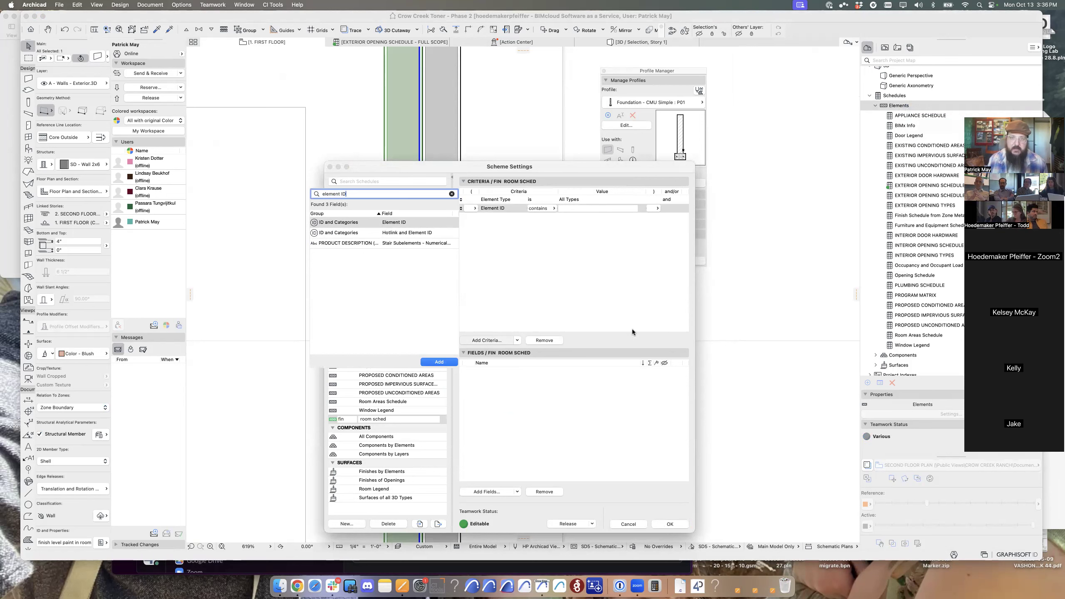
Set the scheme's criterion to Element ID contains "paint" and add Element ID as a field.
left_click(571, 208)
type("paint")
left_click(488, 492)
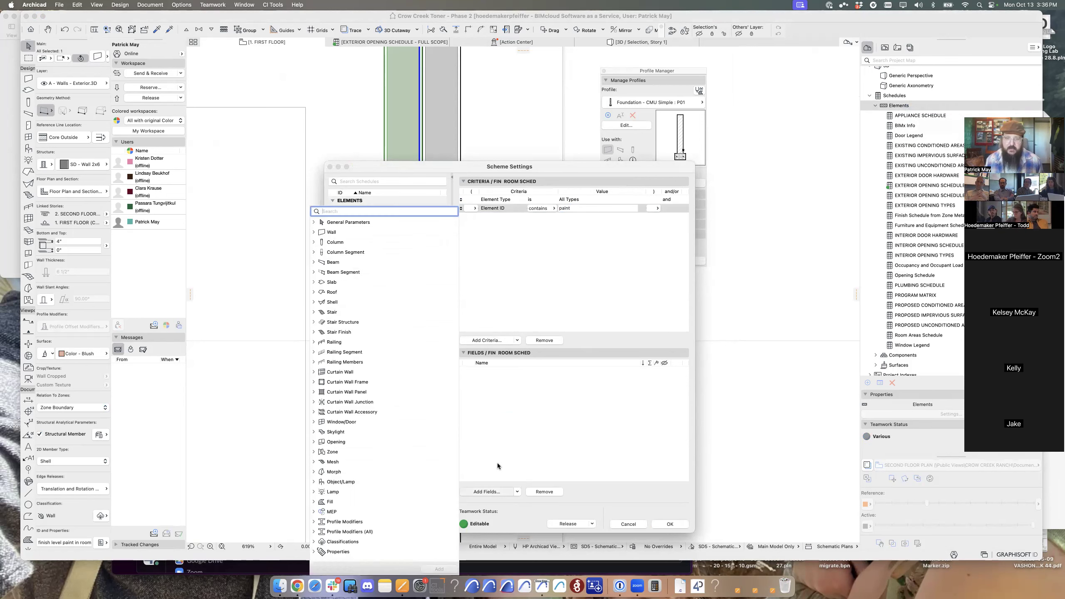
type("element")
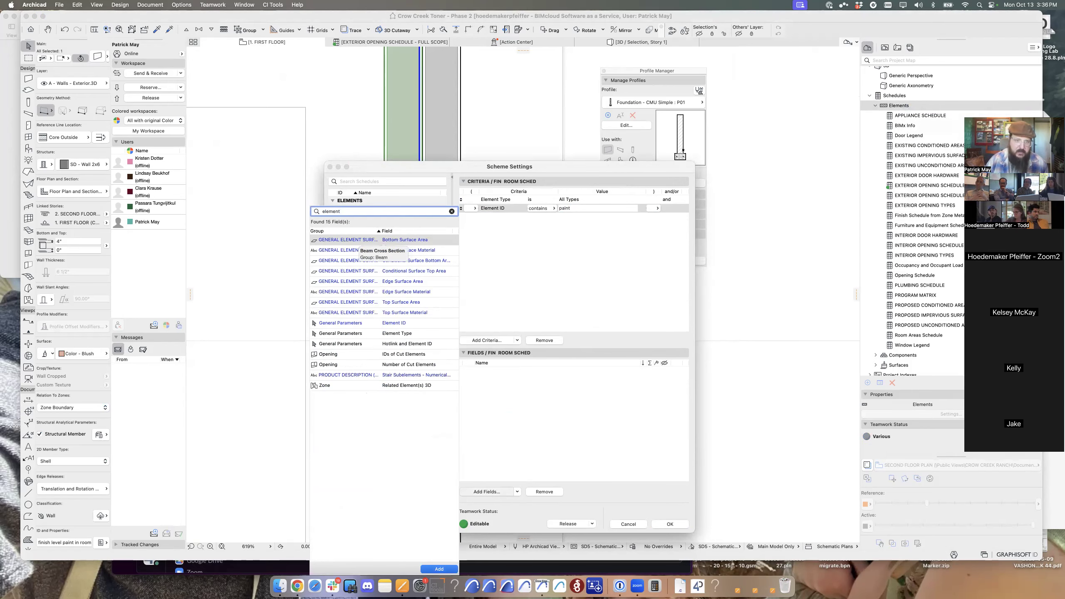
double_click(399, 325)
Add the wall field Surface Area of the Wall Inside Face (Net) to the scheme.
double_click(347, 212)
type("area")
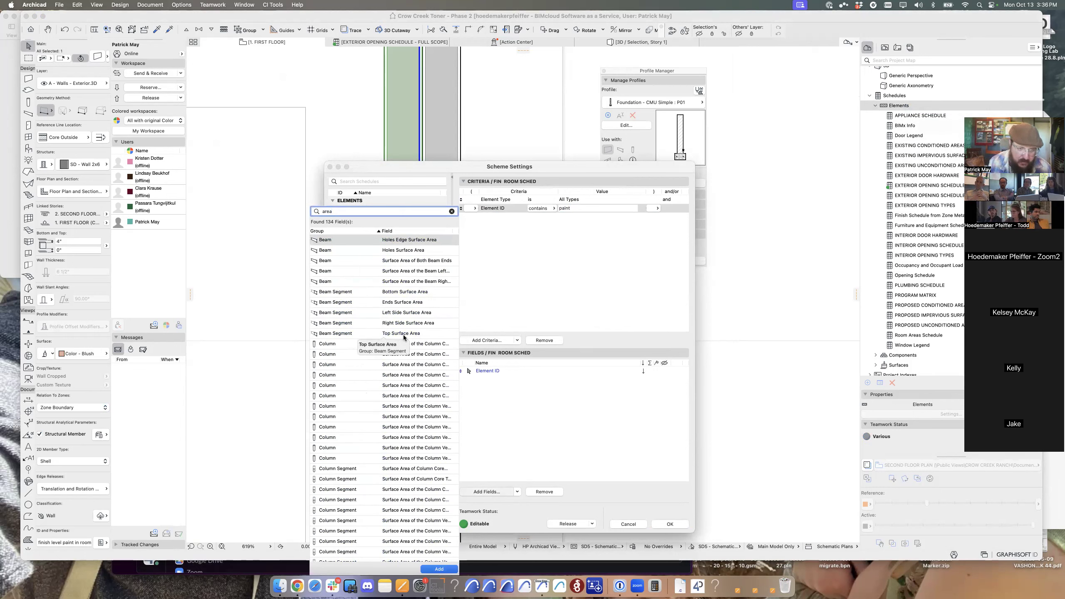
scroll(418, 327, "down", 1)
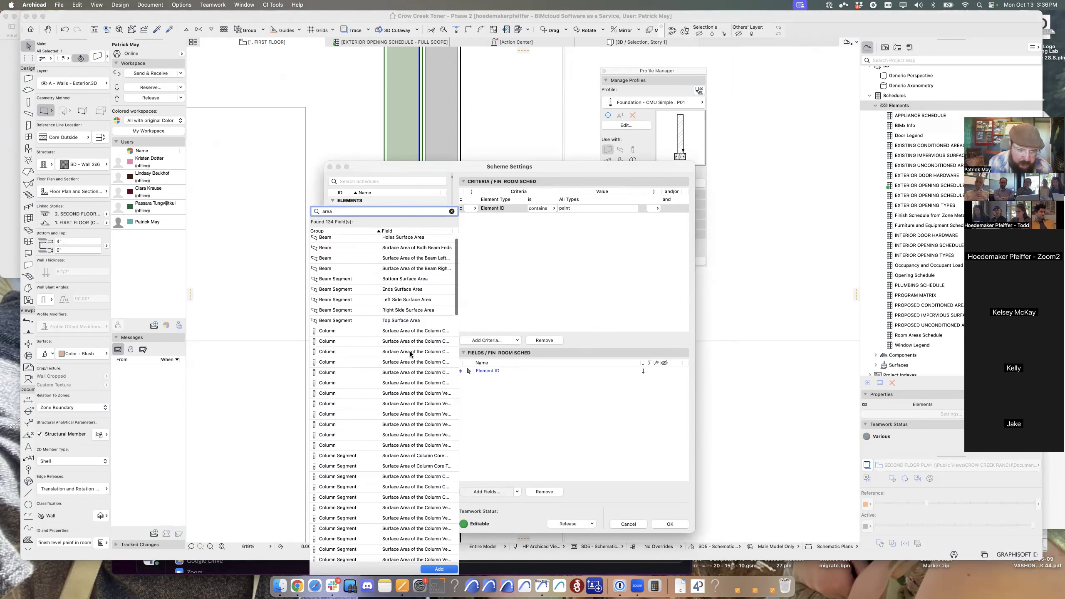
scroll(403, 319, "down", 15)
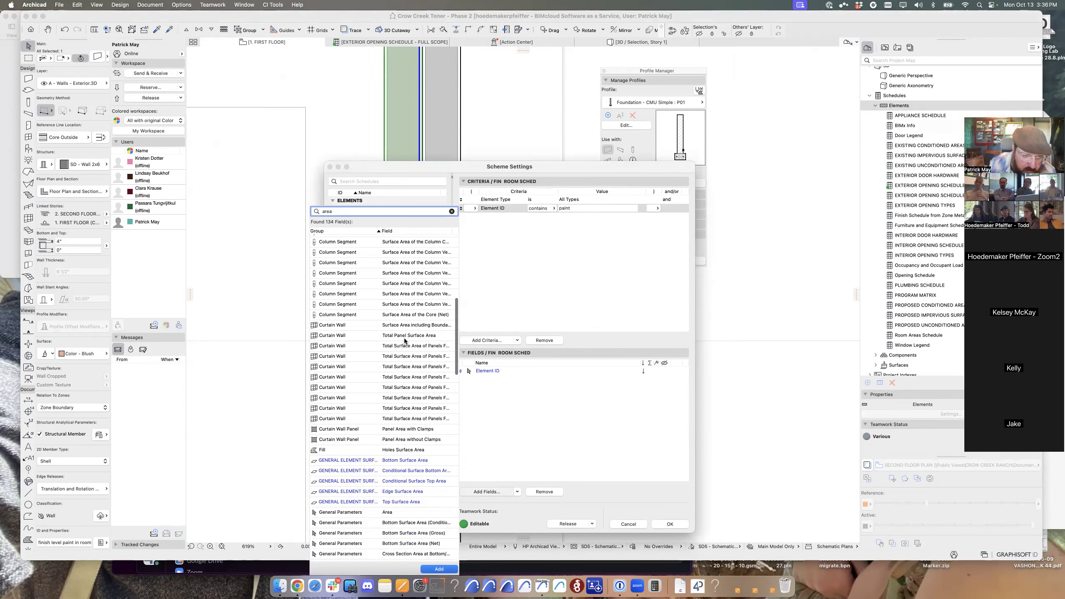
scroll(416, 461, "down", 3)
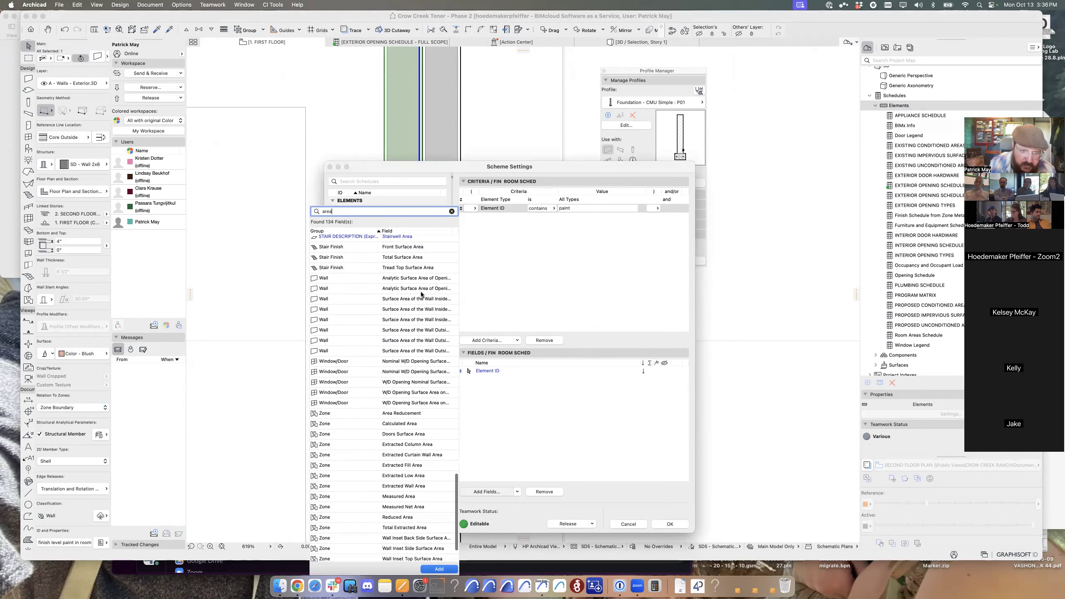
double_click(414, 320)
Search the available schedule fields for surface and material entries.
left_click_drag(334, 212, 283, 209)
type("surfac")
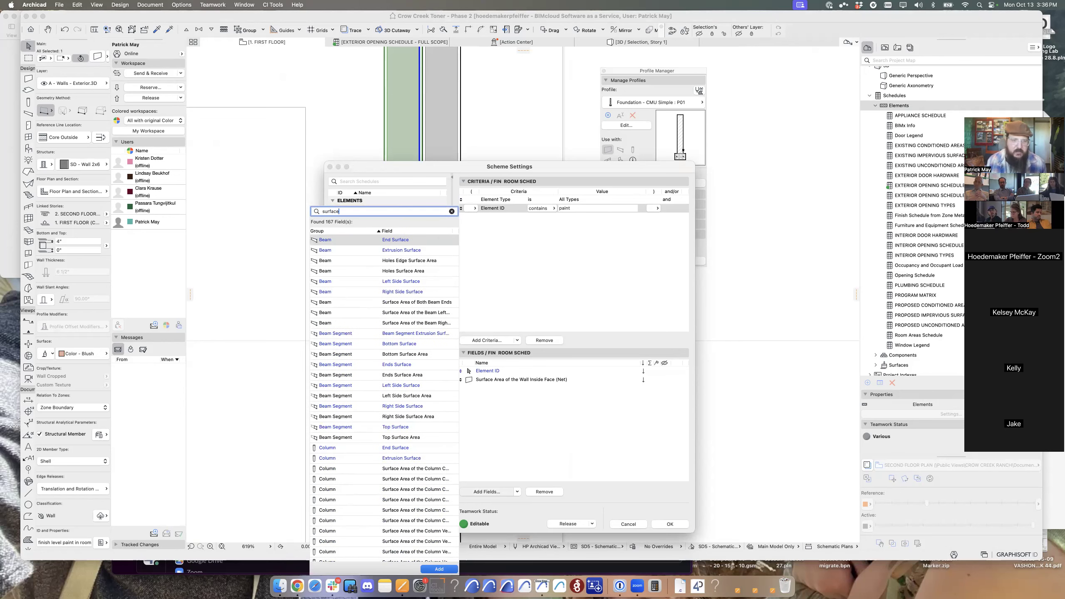
key("BackSpace")
key("BackSpace")
key("BackSpace")
key("BackSpace")
key("BackSpace")
key("BackSpace")
type("m")
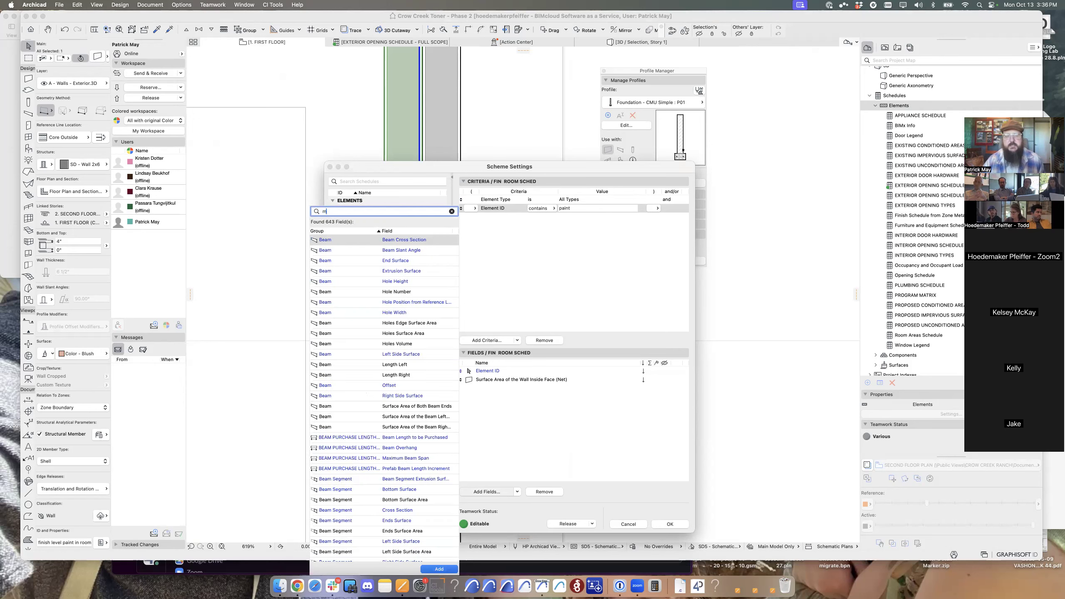
type("ateria")
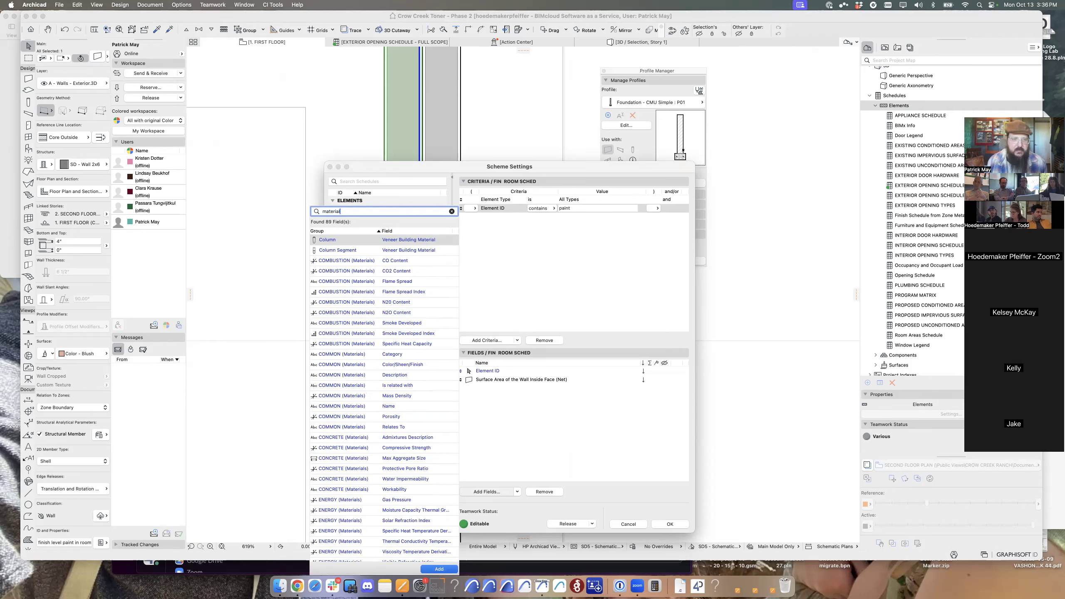
type("l")
scroll(375, 397, "down", 15)
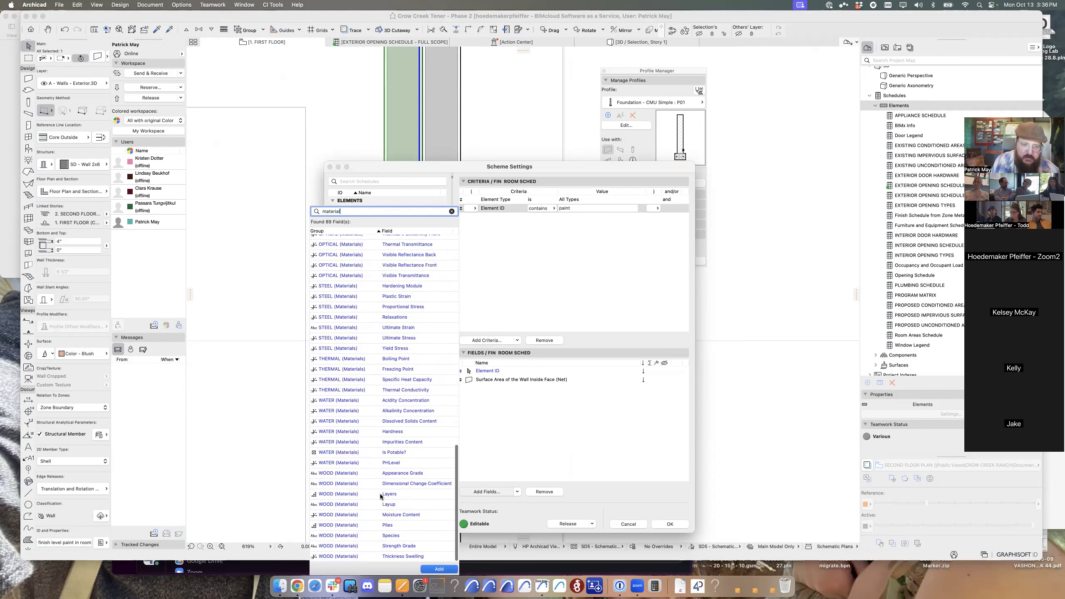
scroll(395, 463, "up", 15)
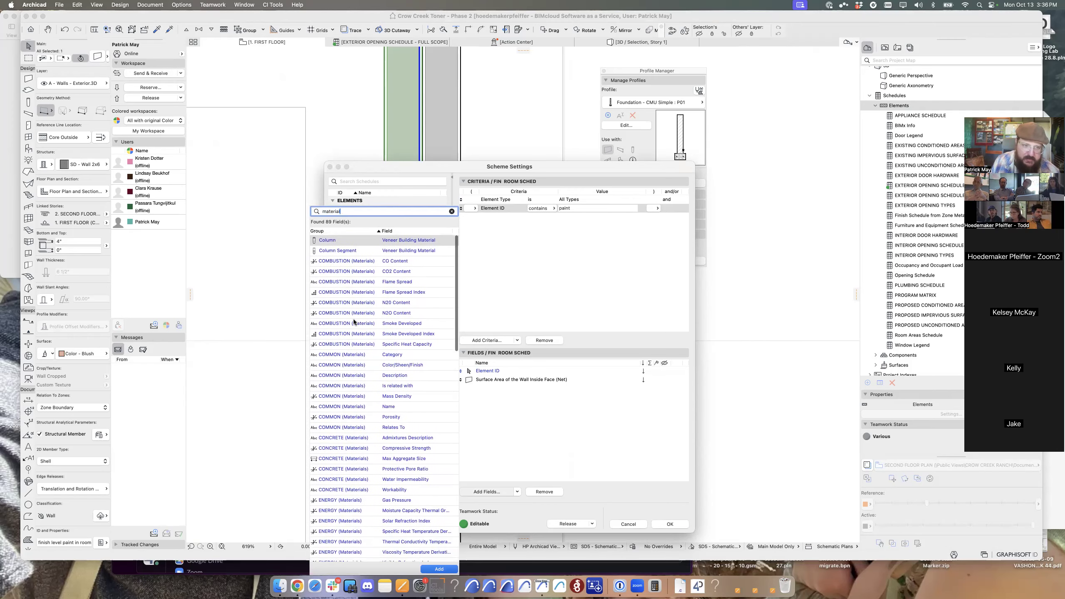
left_click(551, 268)
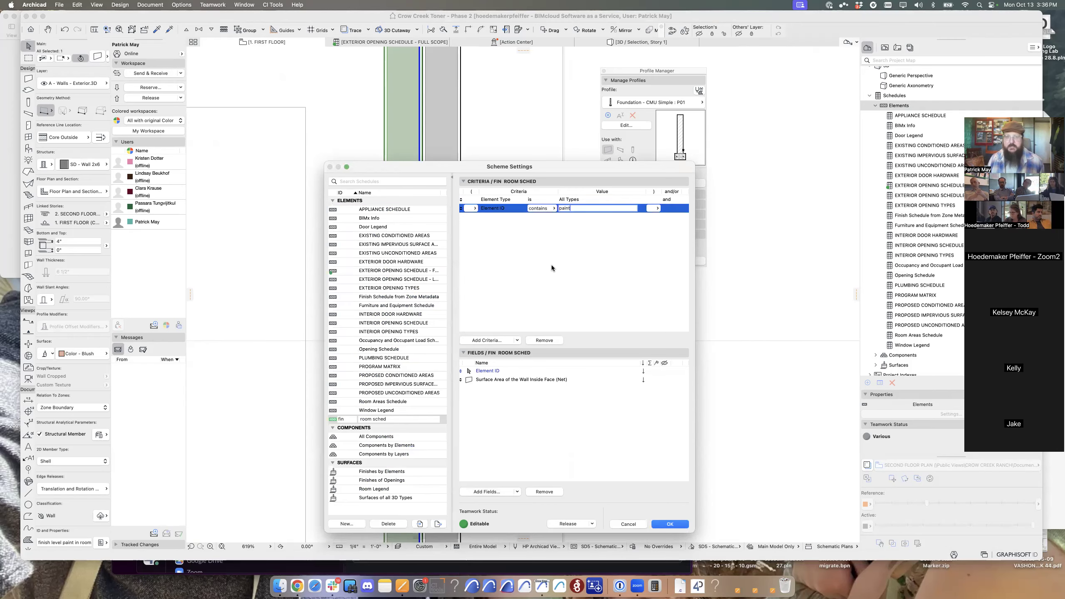
Save and open the room sched schedule, and widen its two columns so the contents can be read unobstructed.
key("Return")
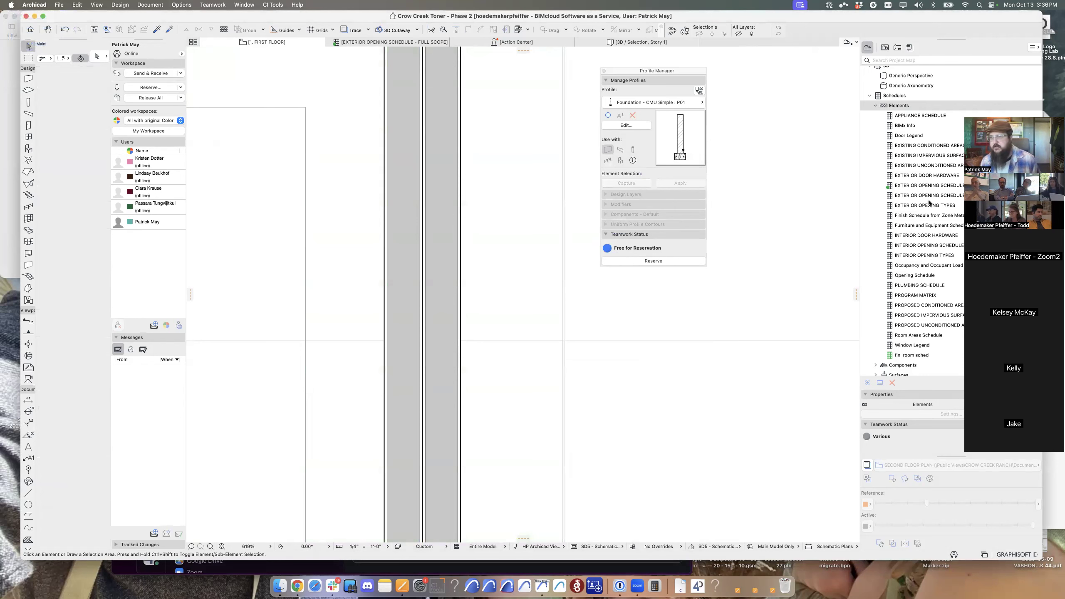
double_click(903, 355)
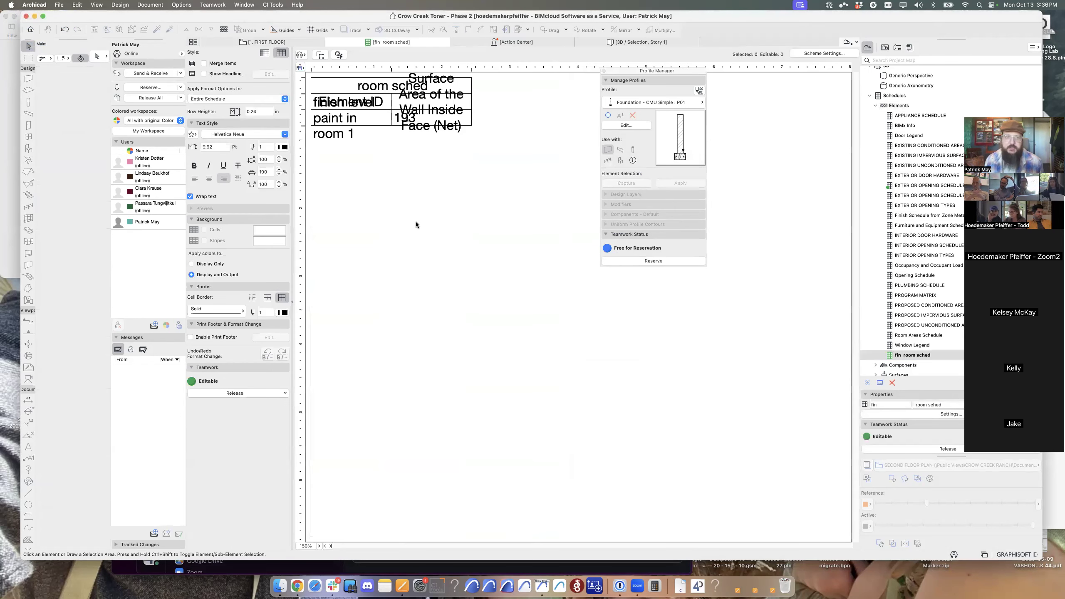
left_click(416, 122)
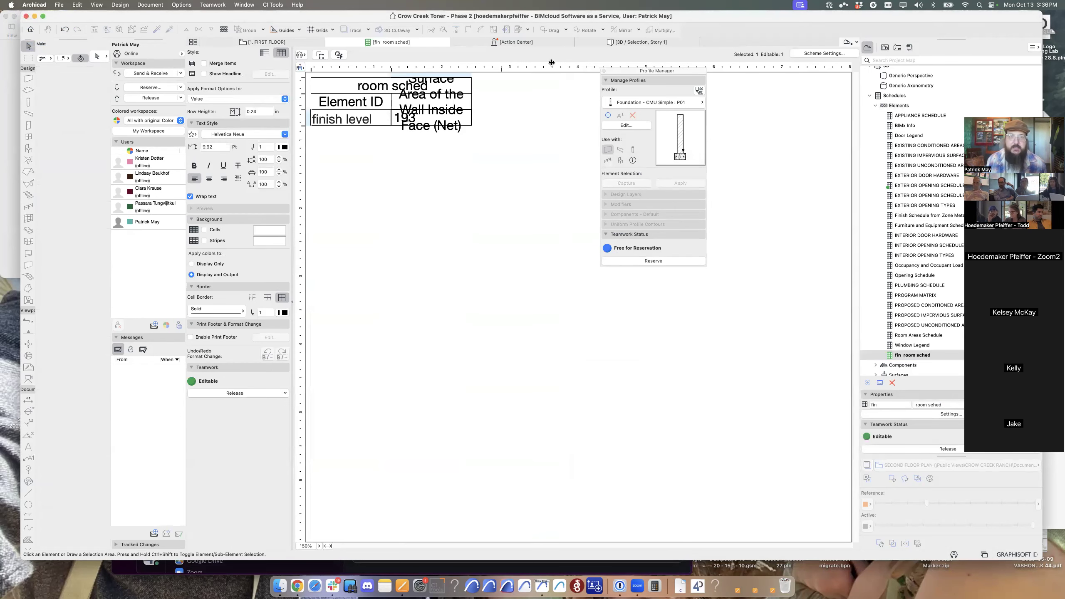
left_click_drag(471, 69, 620, 67)
left_click_drag(392, 69, 507, 66)
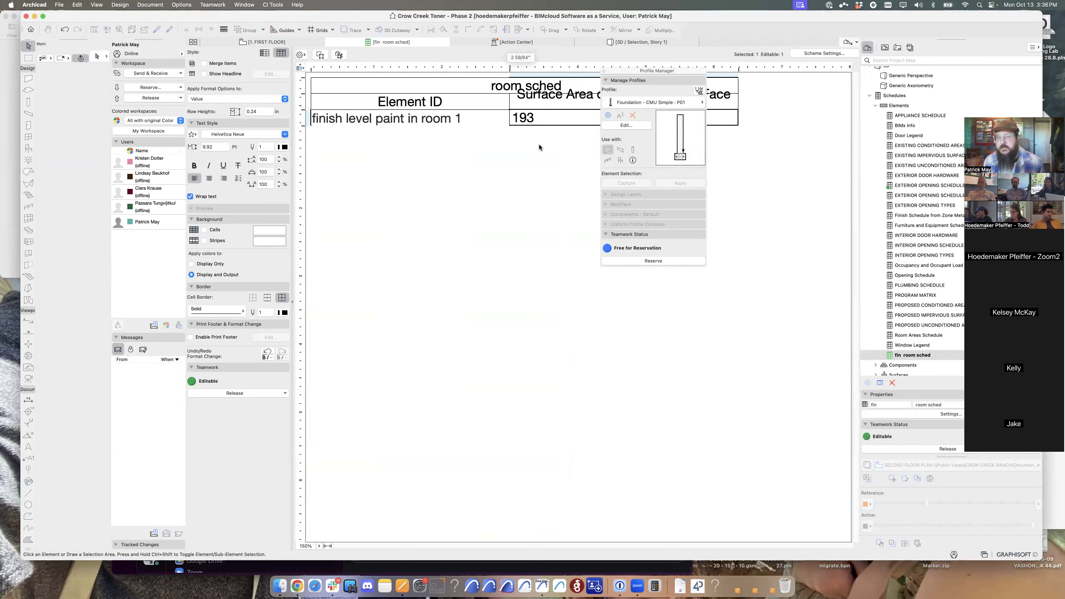
left_click(600, 129)
left_click_drag(654, 72, 758, 215)
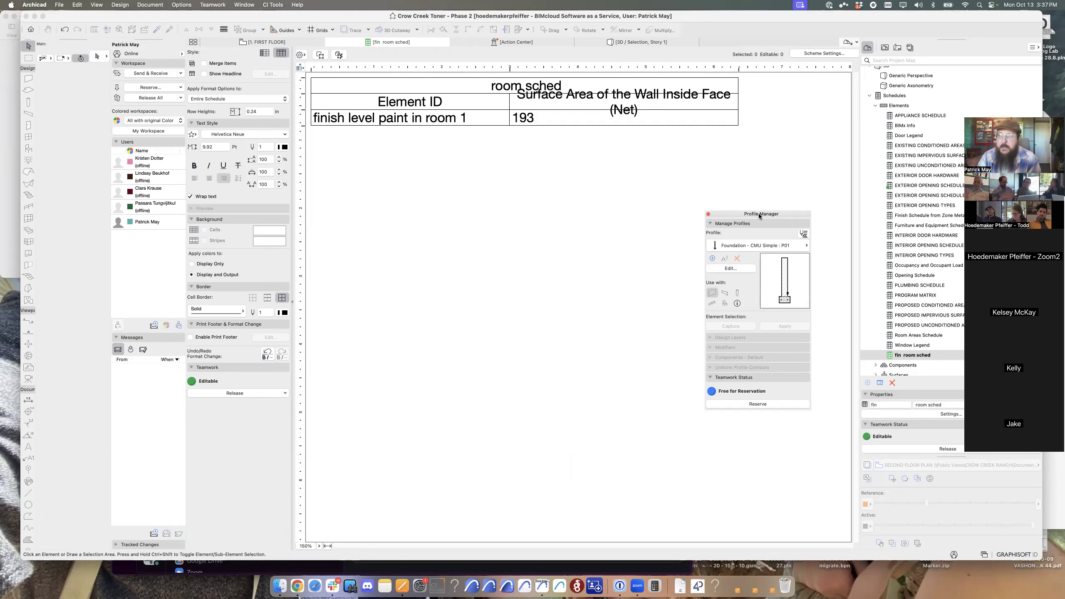
Close the room sched schedule and create a building material named Paint - Red as a duplicate of Generic - Exterior.
key("super+w")
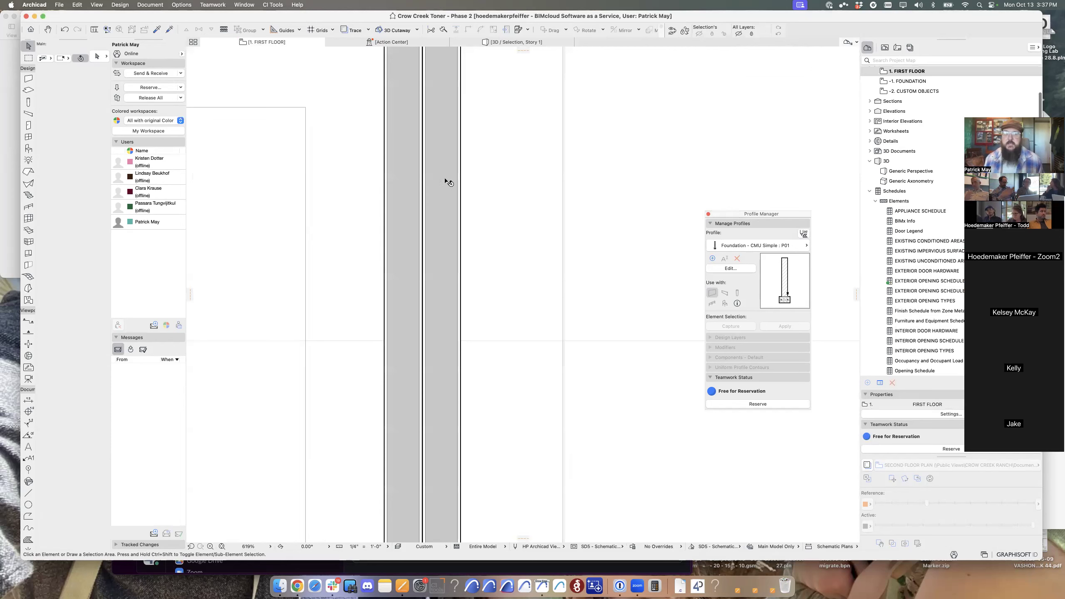
left_click(405, 134)
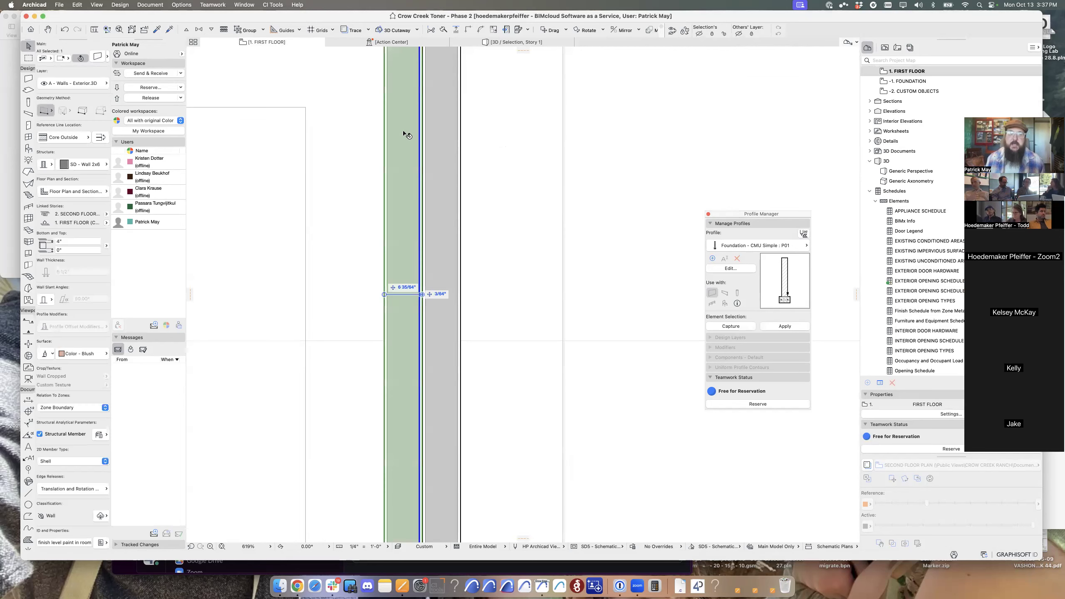
left_click(189, 5)
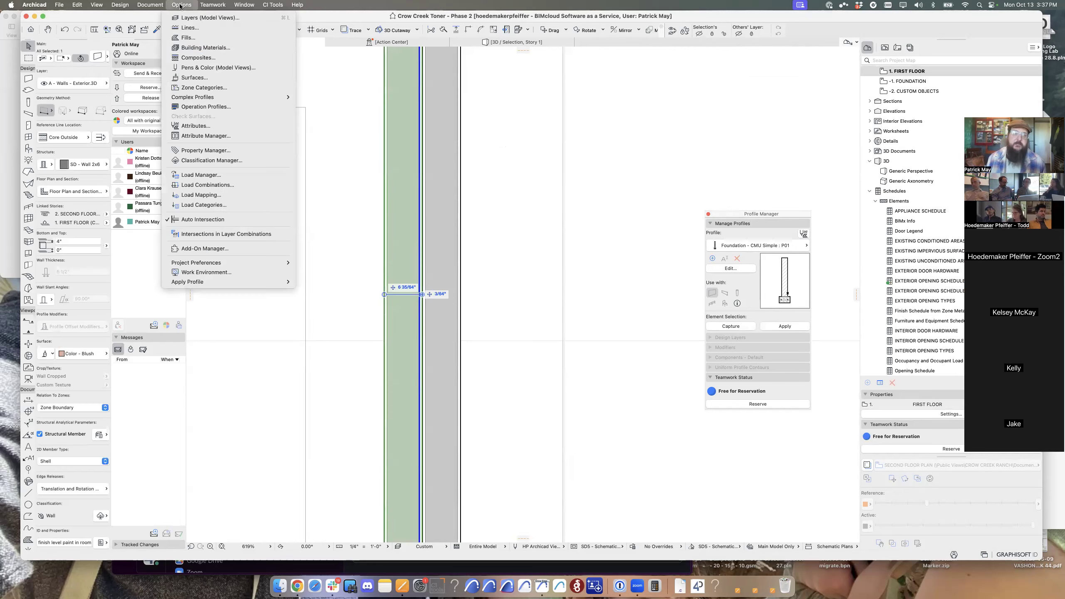
left_click(201, 48)
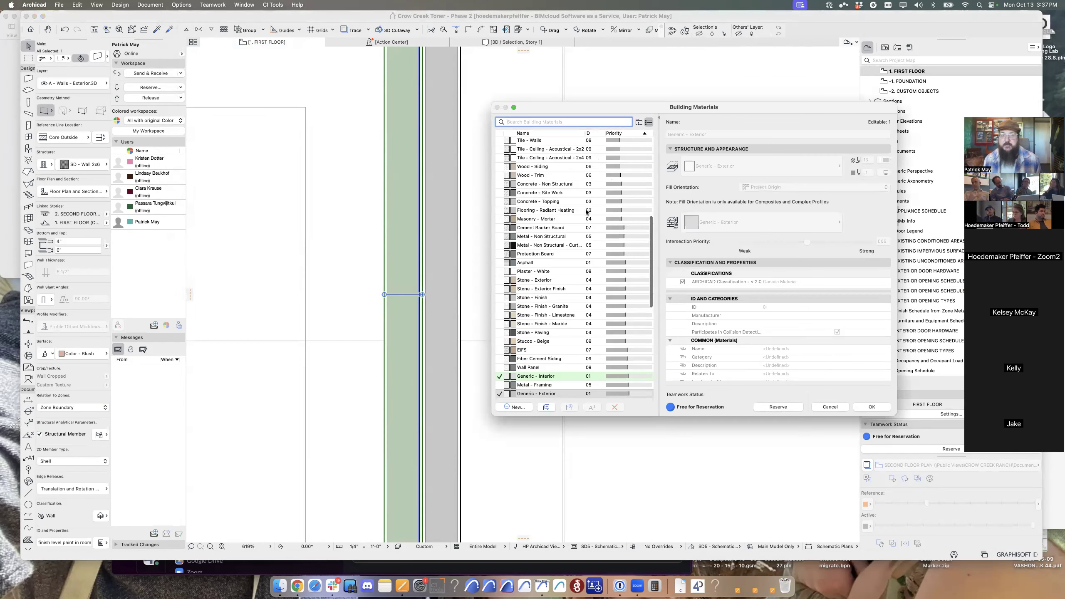
left_click(515, 407)
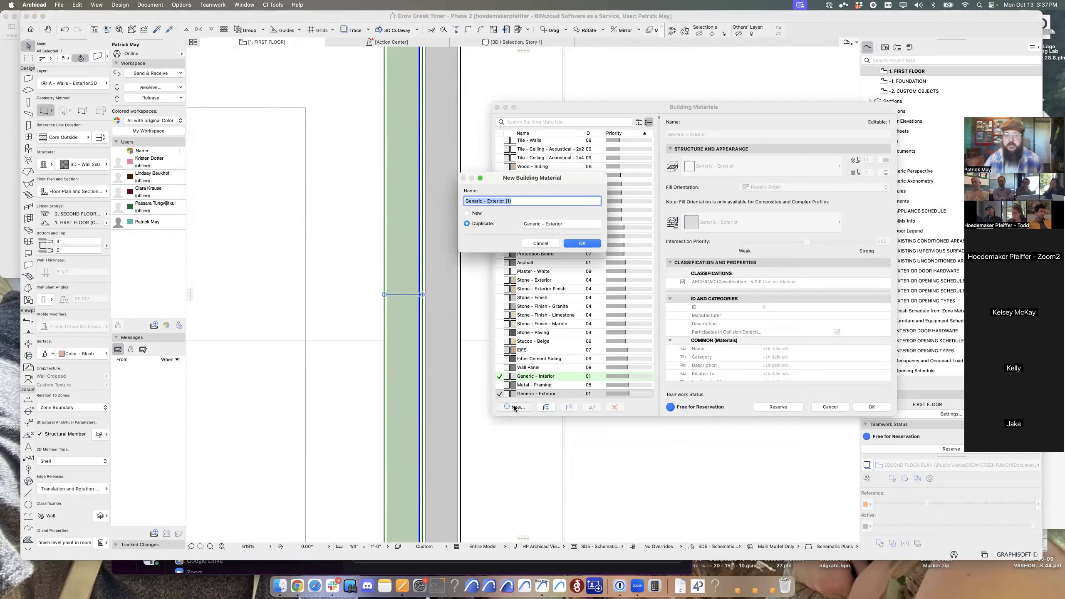
type("Paint - Red")
key("Return")
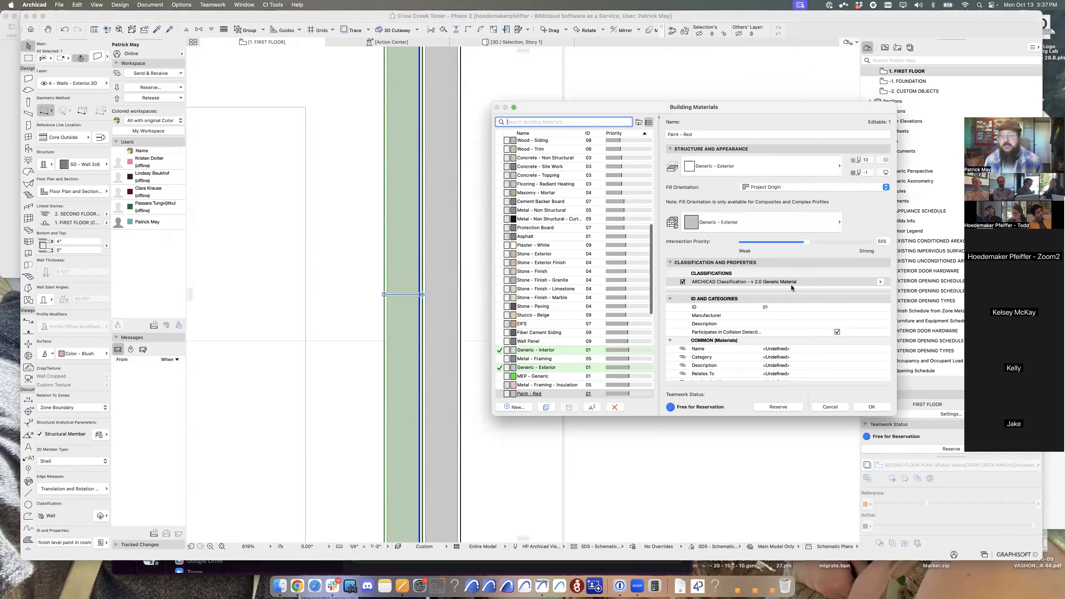
left_click(721, 167)
type("inter")
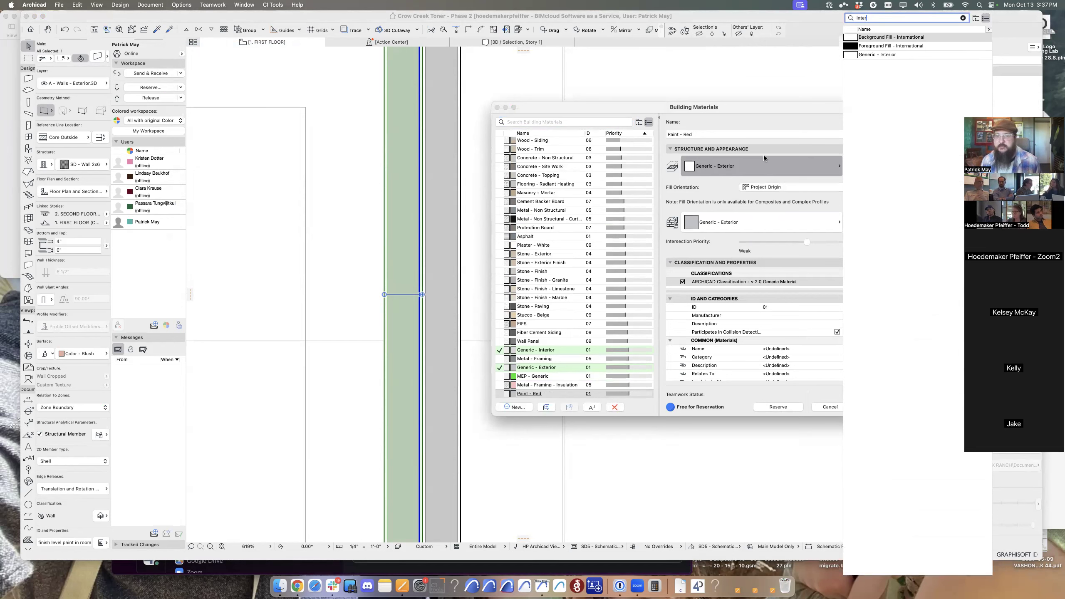
key("Escape")
key("Escape")
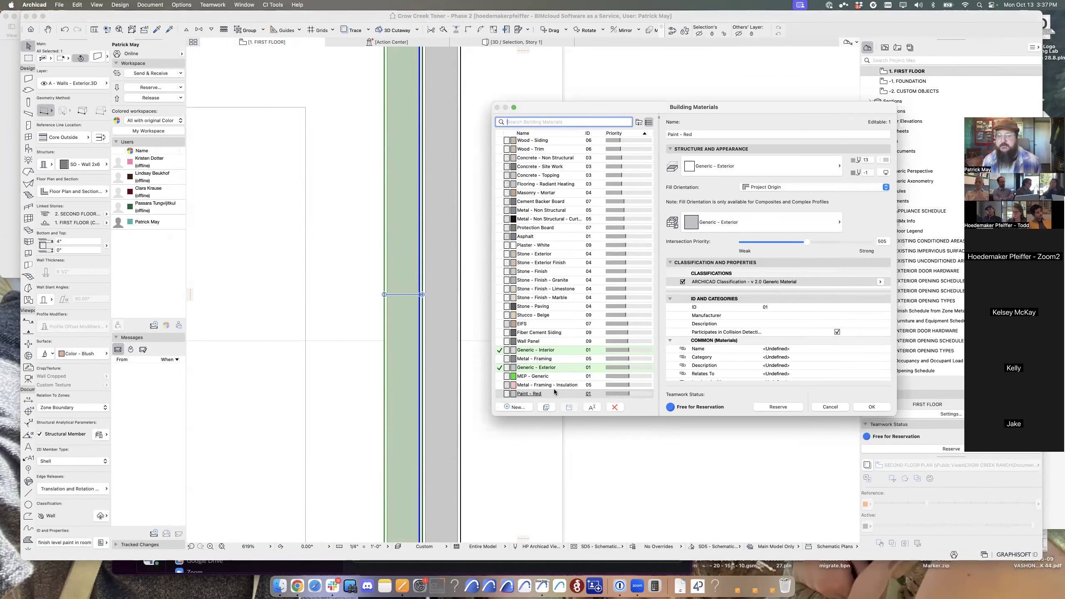
Save the building material changes and clear the wall selection in the floor plan.
mouse_move(555, 375)
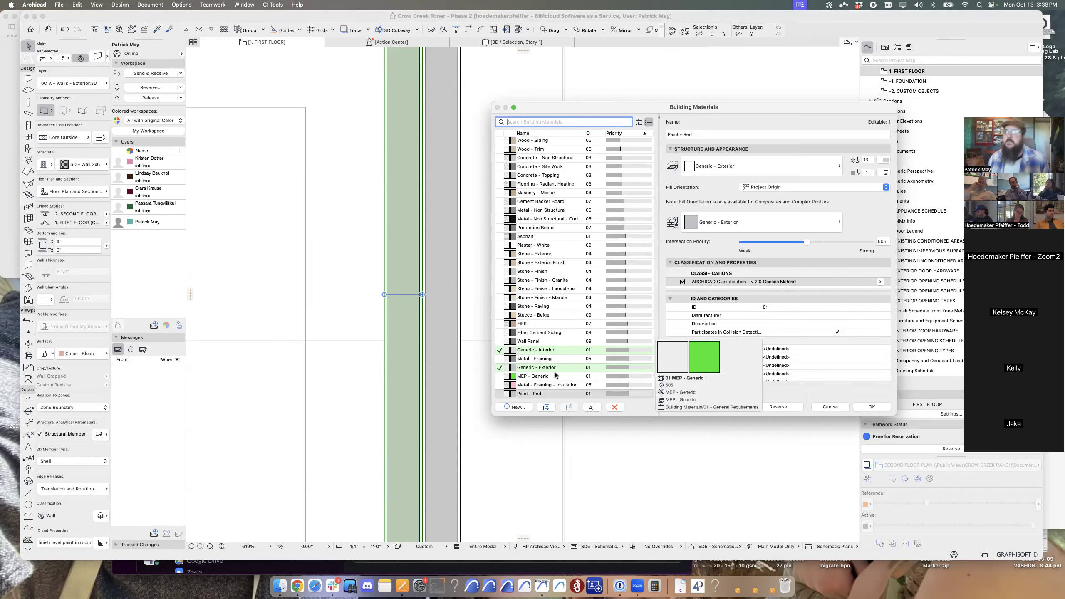
key("Return")
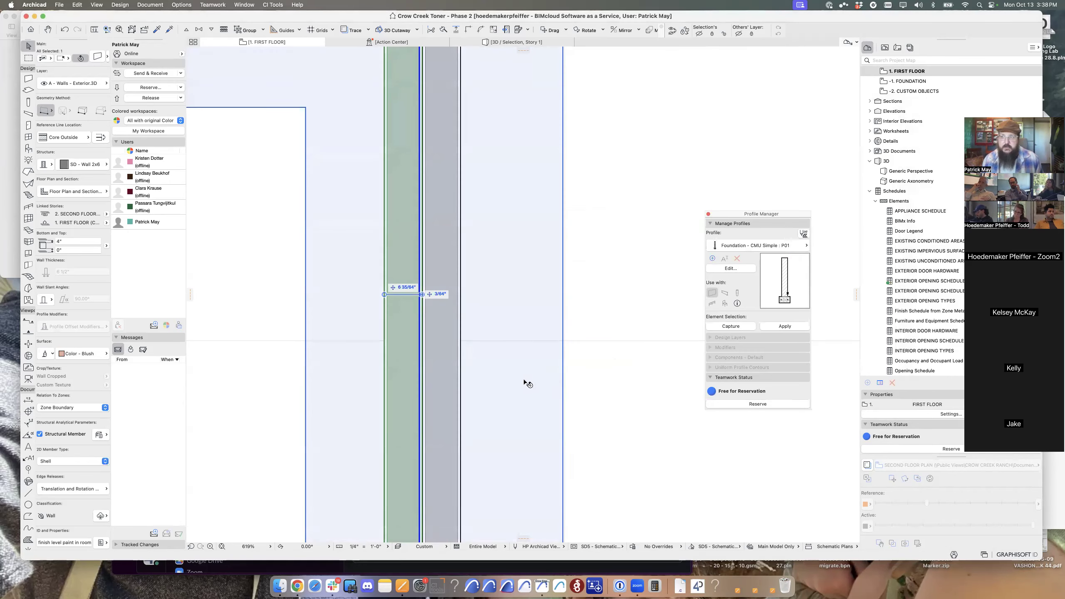
scroll(483, 340, "right", 3)
scroll(483, 340, "up", 2)
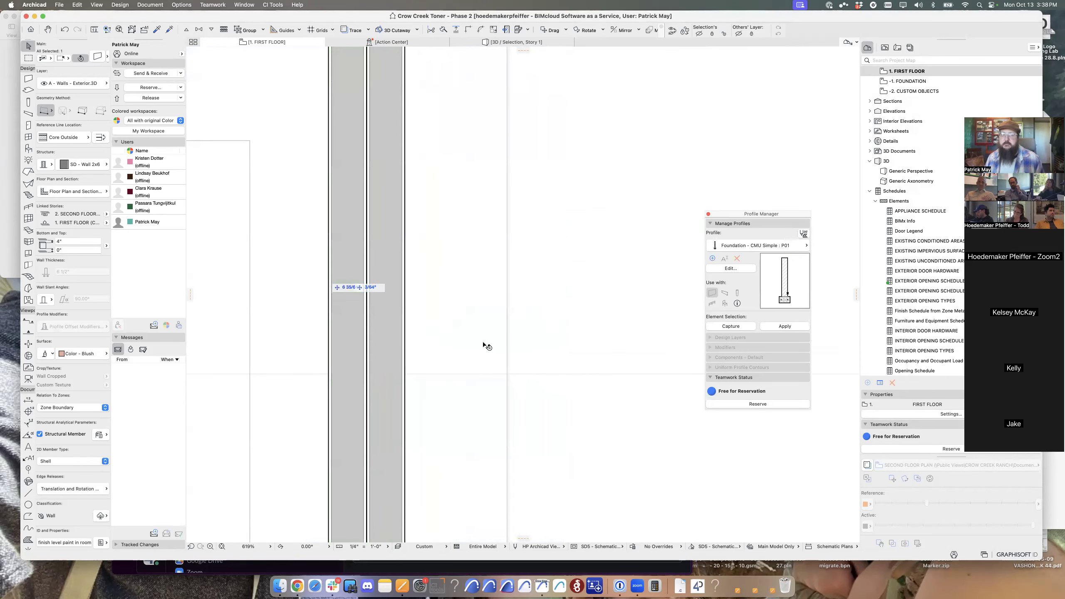
key("Escape")
Set the element ID of the exterior wall running down from the building corner to W-01.
scroll(423, 333, "down", 5)
left_click(411, 315)
key("super+t")
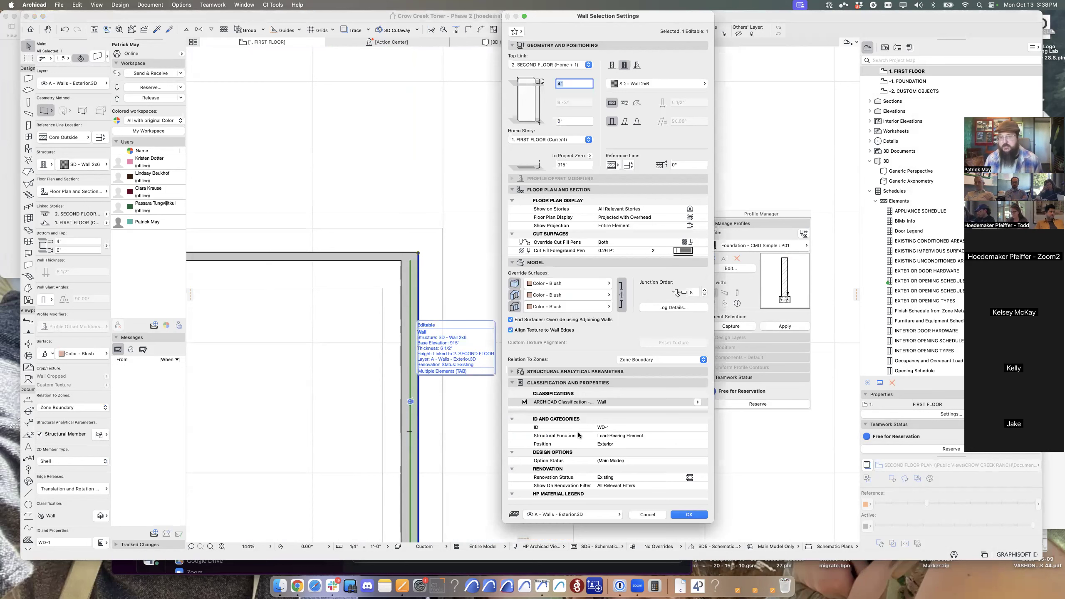
left_click(611, 427)
type("W-")
key("Return")
key("Escape")
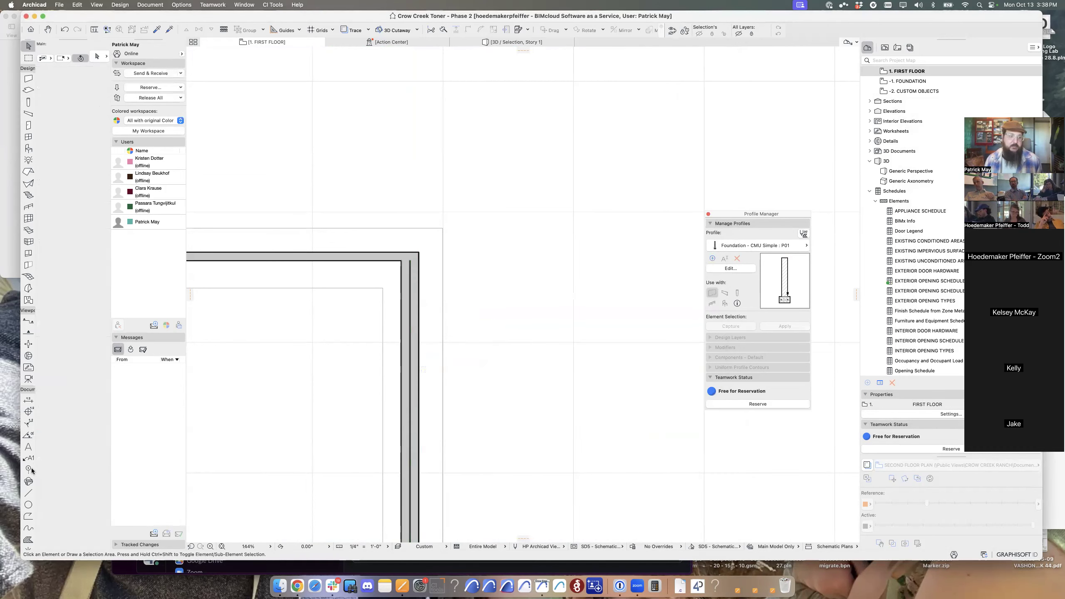
Attach a Text / Autotext label to that wall, just outside its outer face.
left_click(30, 458)
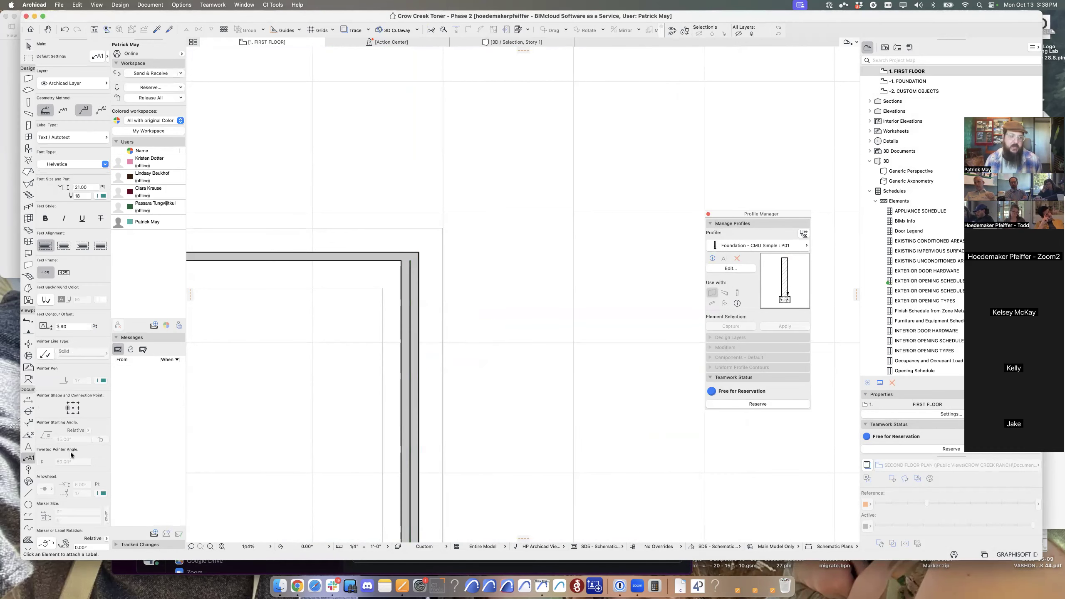
left_click(420, 406)
left_click(456, 405)
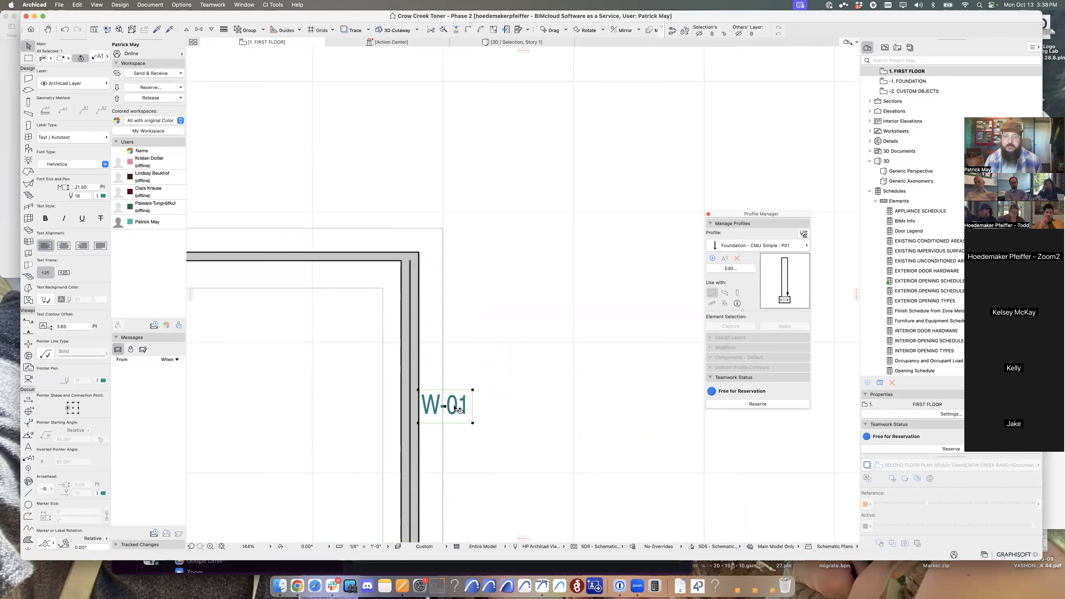
Find and select all walls whose composite name contains SD - Wall 2x6, taking the criteria values from the labelled wall.
left_click(418, 368)
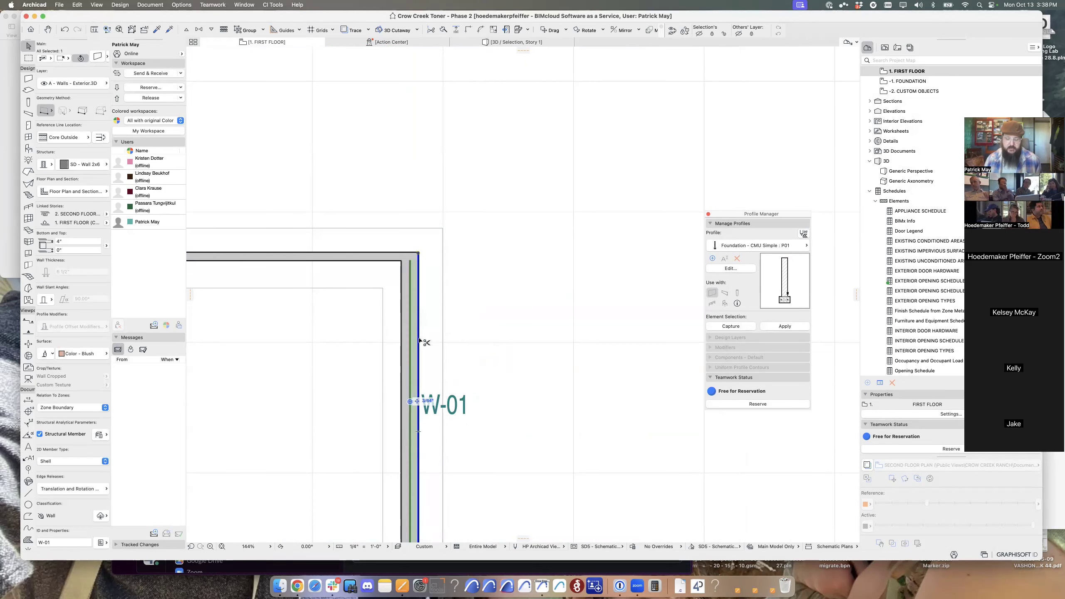
key("super+f")
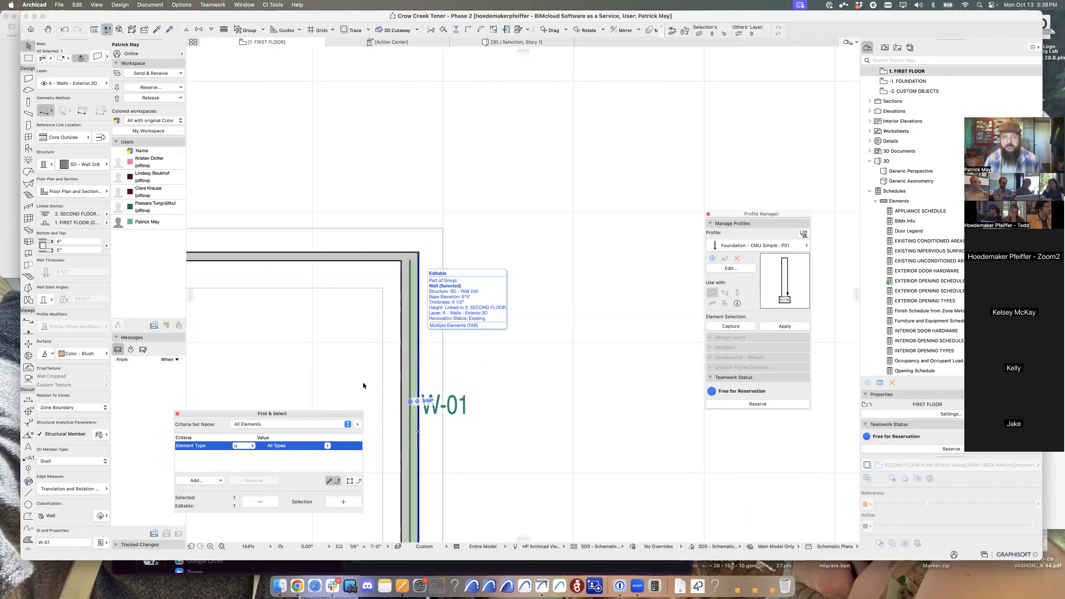
left_click(418, 373, "alt")
left_click(204, 481)
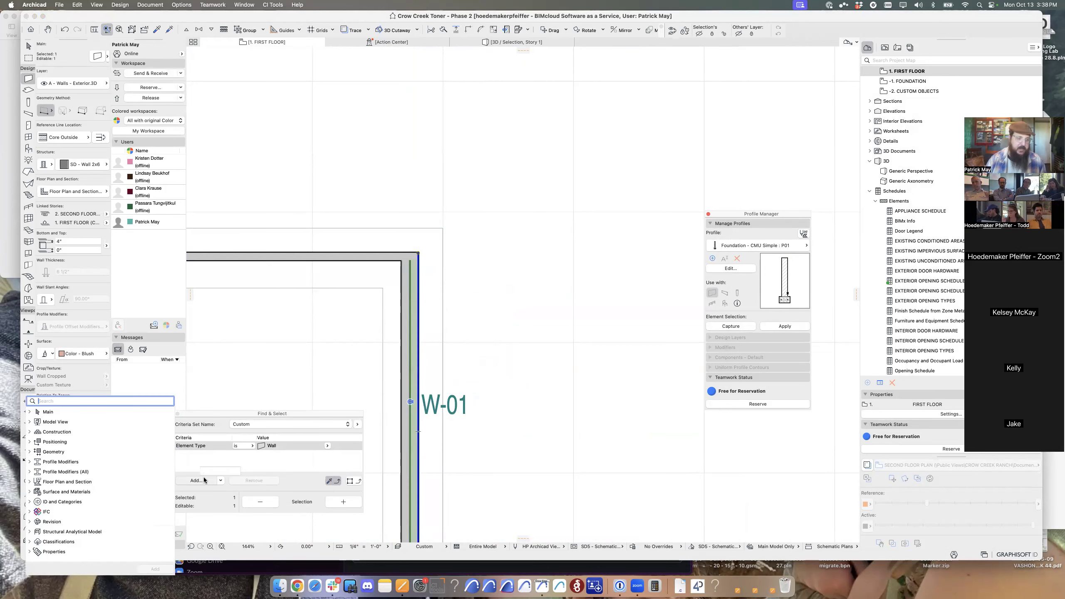
type("compo")
double_click(143, 441)
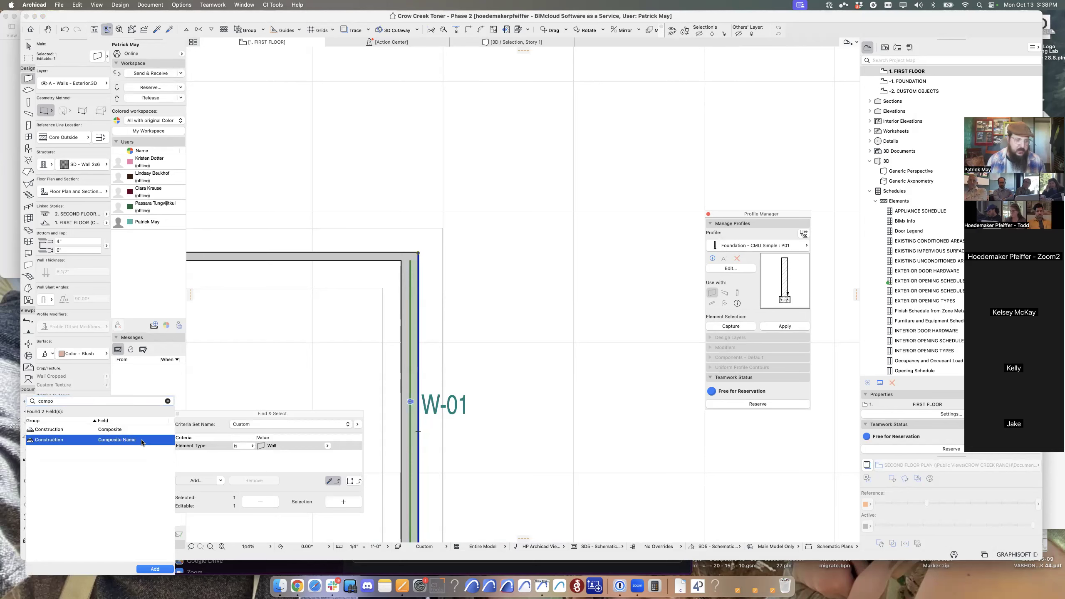
left_click(525, 362)
key("Escape")
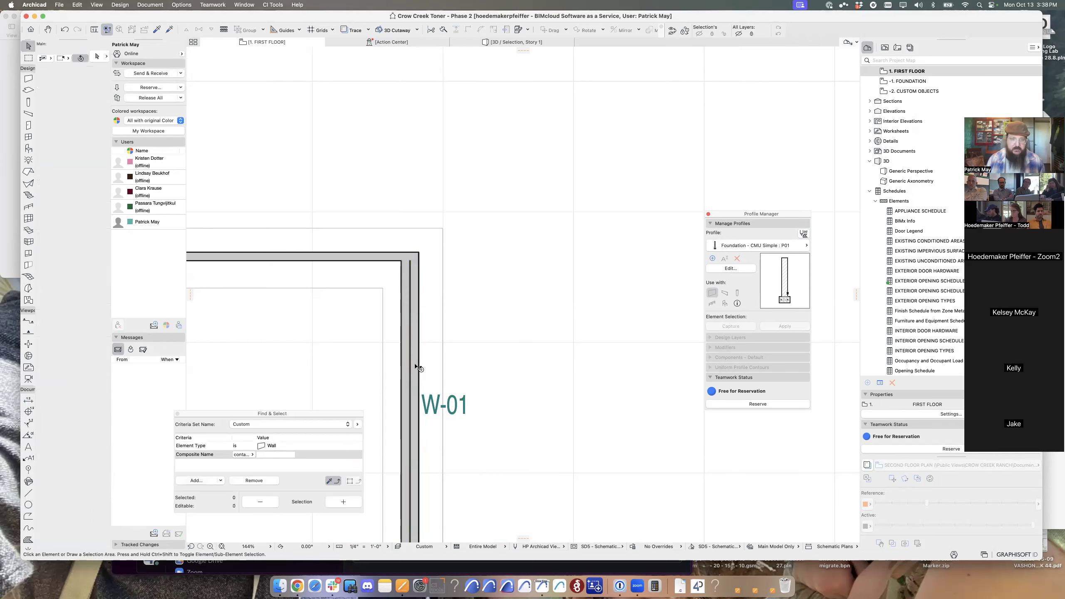
left_click(419, 361, "alt")
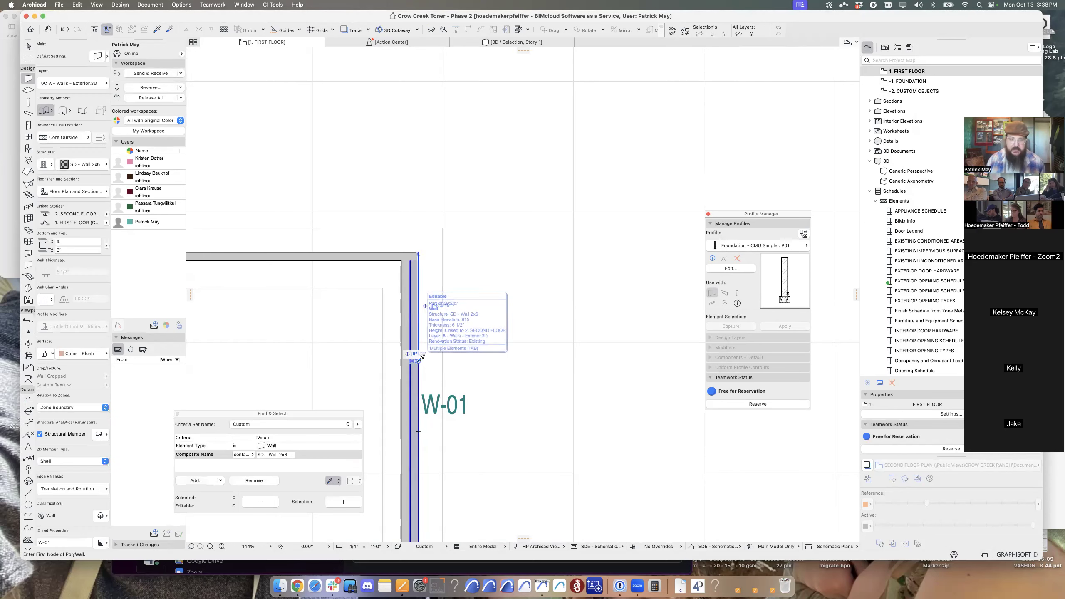
left_click(345, 501)
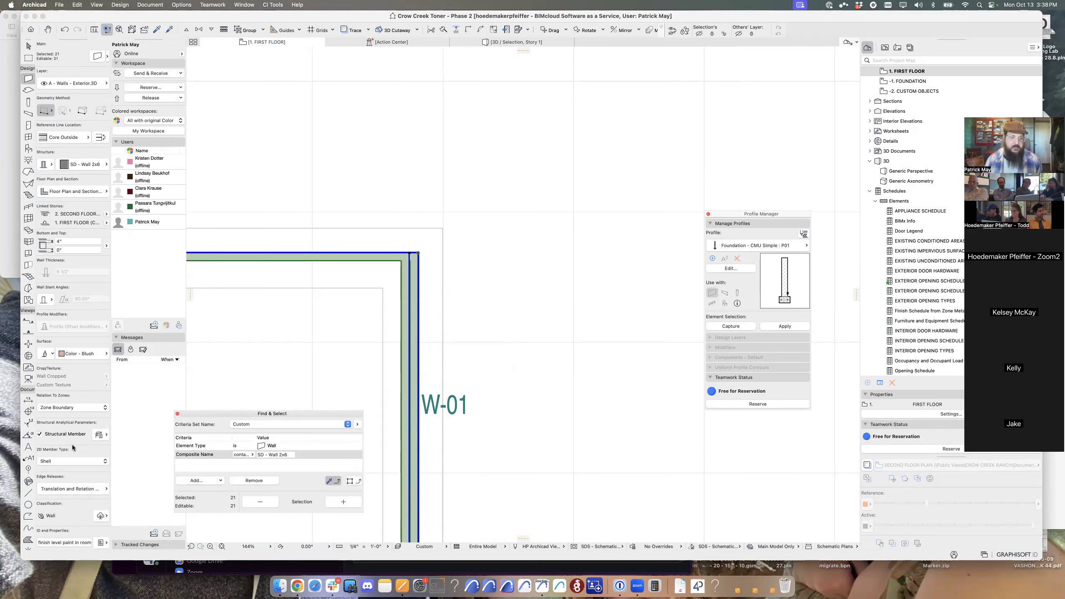
Set the element ID of all the selected walls to w-02 and clear the selection.
key("super+t")
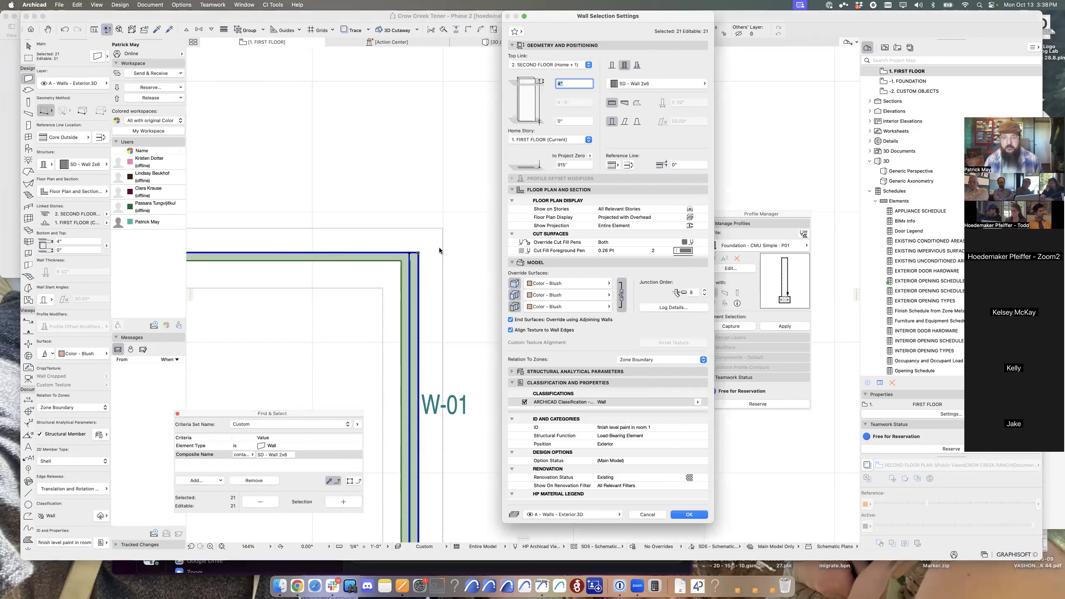
left_click(635, 427)
type("w-02")
key("Return")
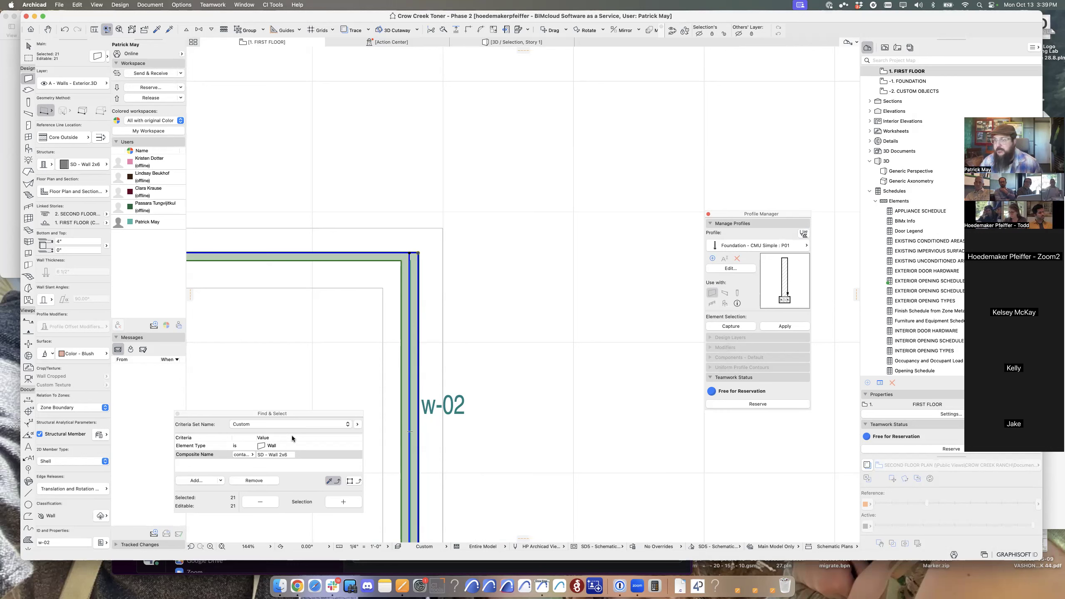
key("Escape")
key("Escape")
Check the label in the wider floor plan and display the walls in the 3D view.
middle_click_drag(405, 382, 463, 322)
scroll(541, 317, "down", 5)
left_click(469, 318, "alt")
key("Escape")
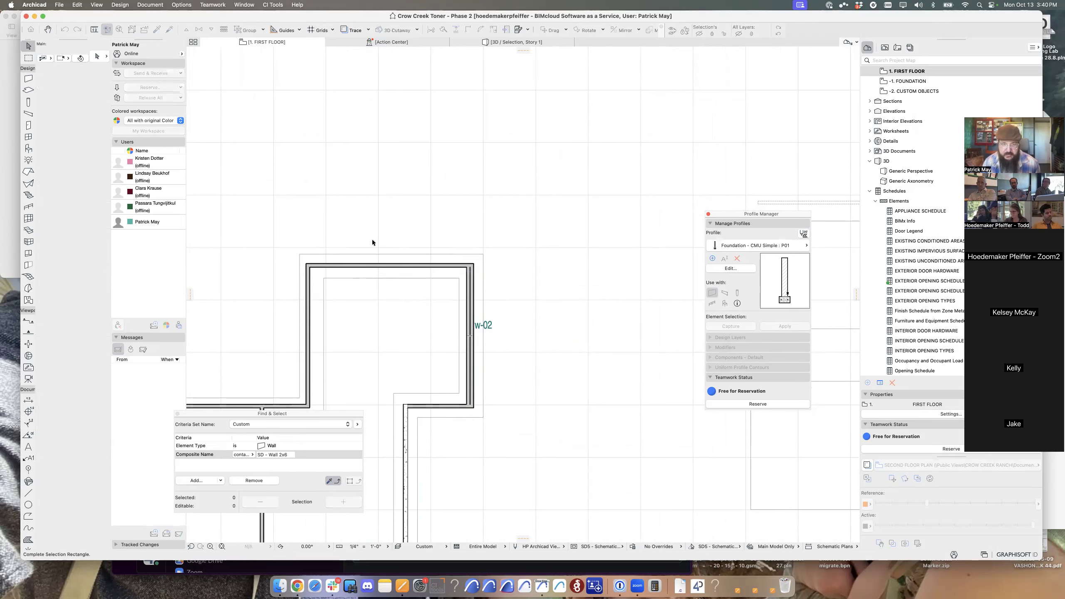
key("super+a")
key("F5")
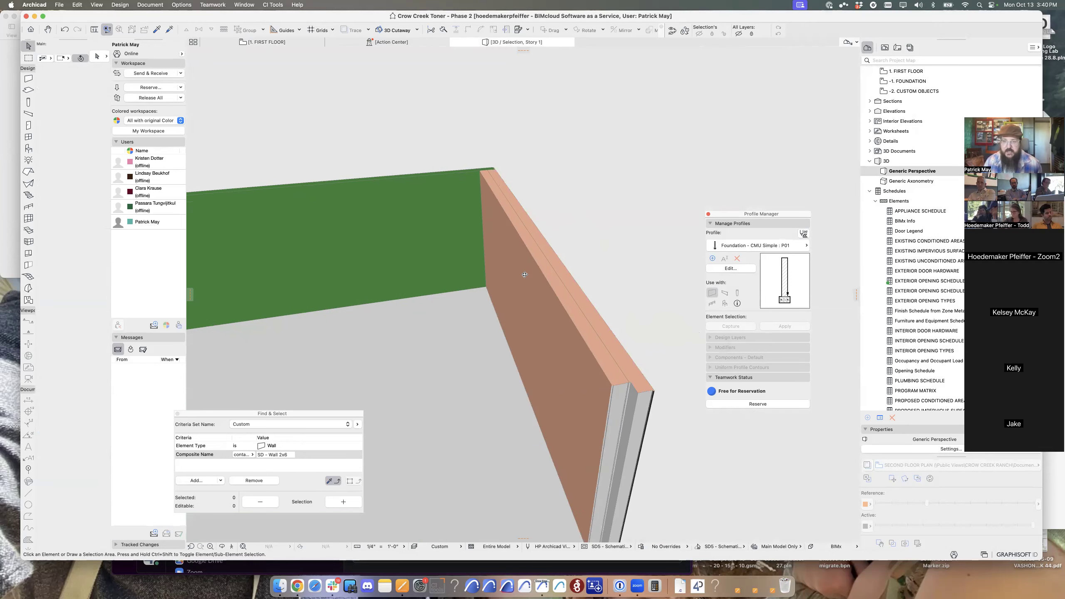
Open the inner paint-colored wall's settings and show the surfaces for its middle override as a flat list.
left_click(598, 287)
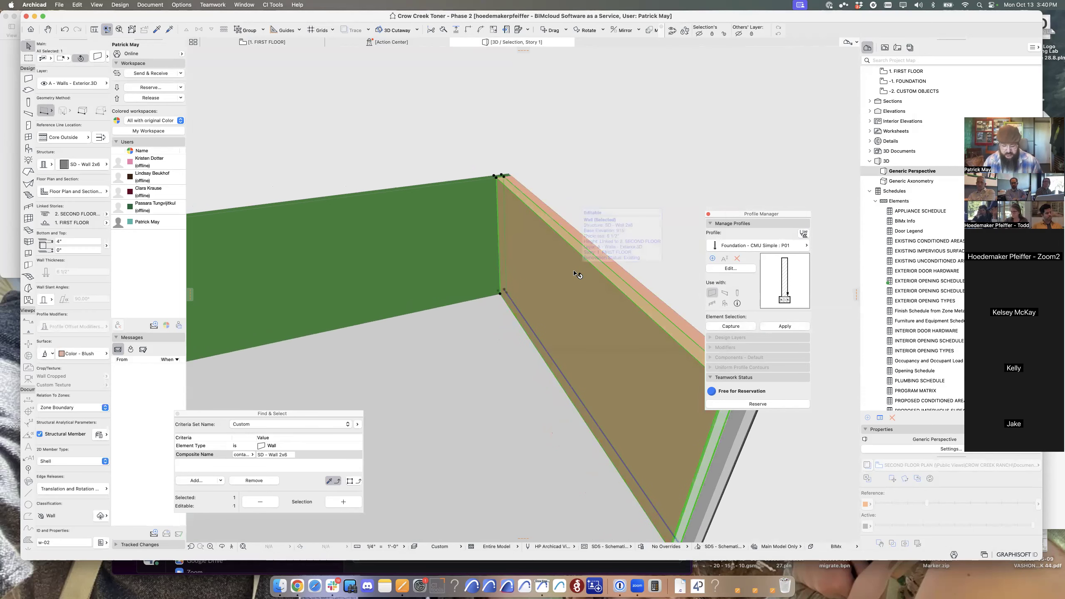
double_click(578, 274)
left_click(595, 295)
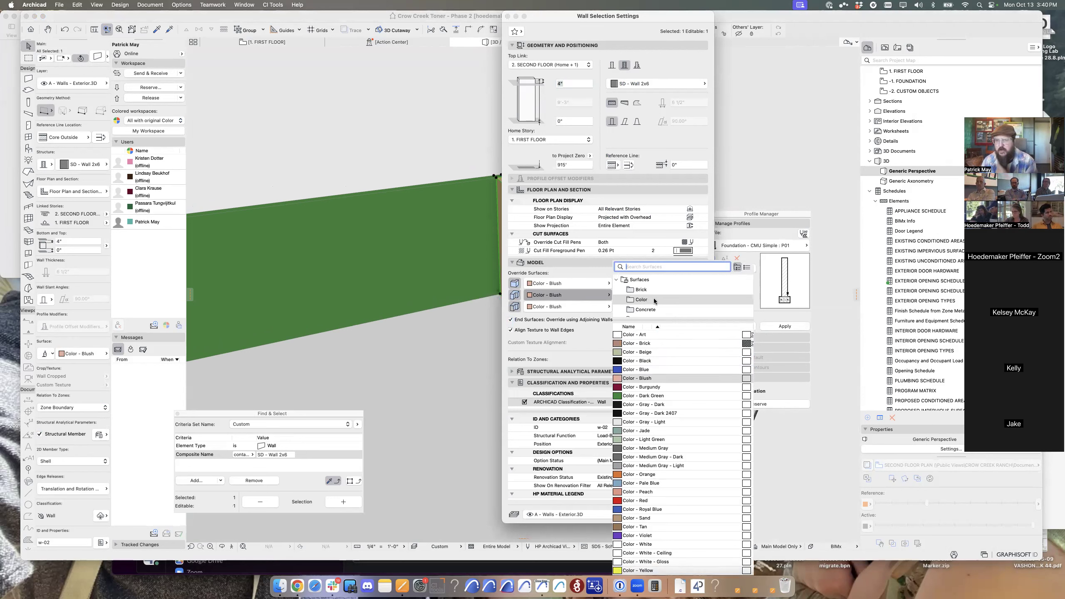
scroll(654, 301, "down", 5)
scroll(654, 301, "up", 5)
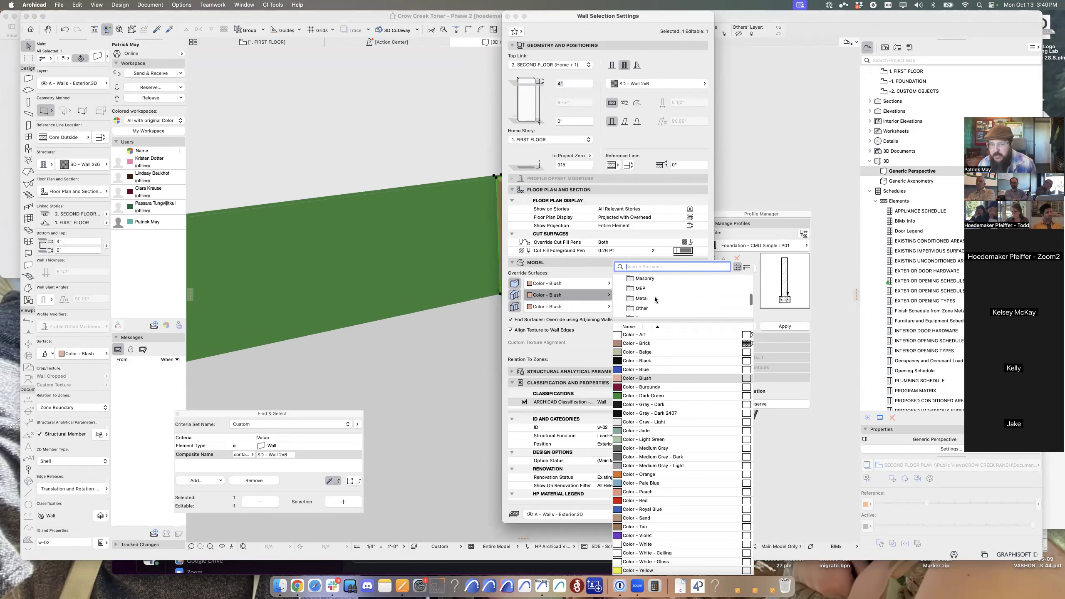
left_click(747, 267)
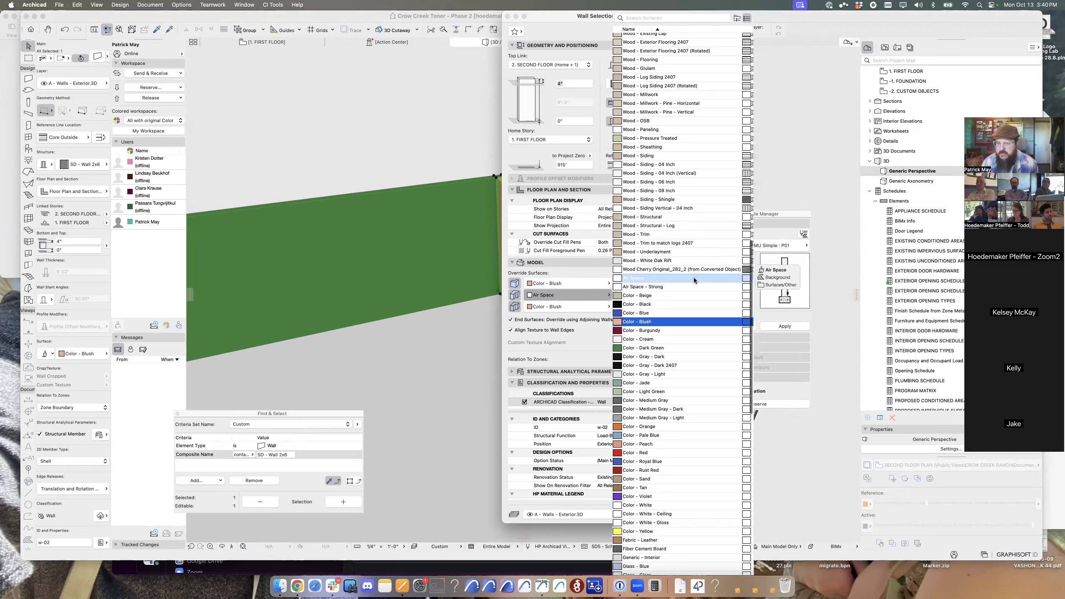
Look through the surfaces available for the wall's middle override, then close the wall settings without choosing a different one.
scroll(692, 292, "down", 15)
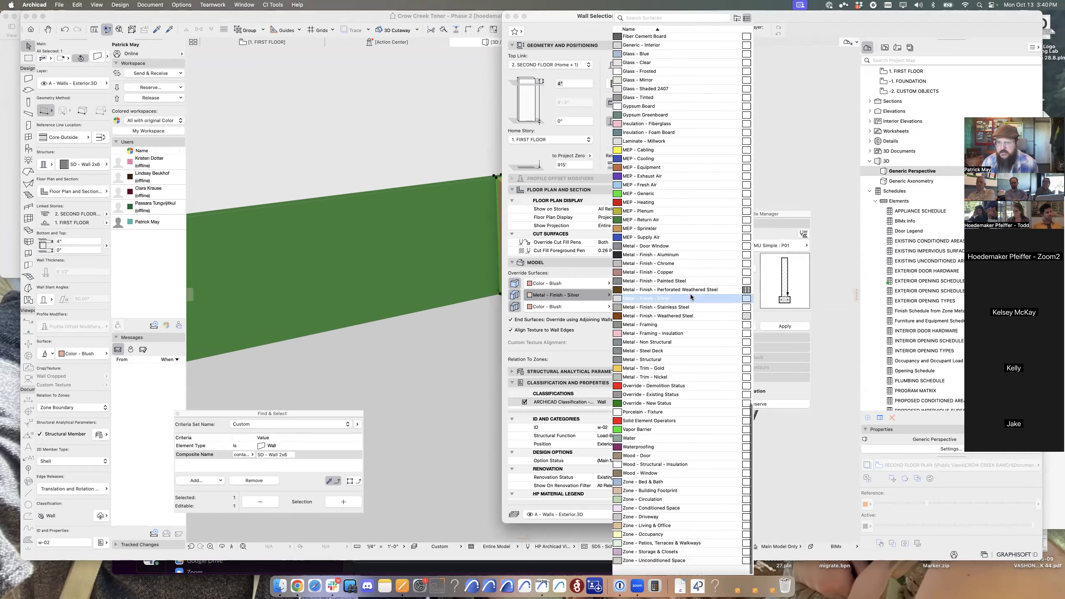
scroll(671, 332, "up", 10)
scroll(669, 342, "down", 12)
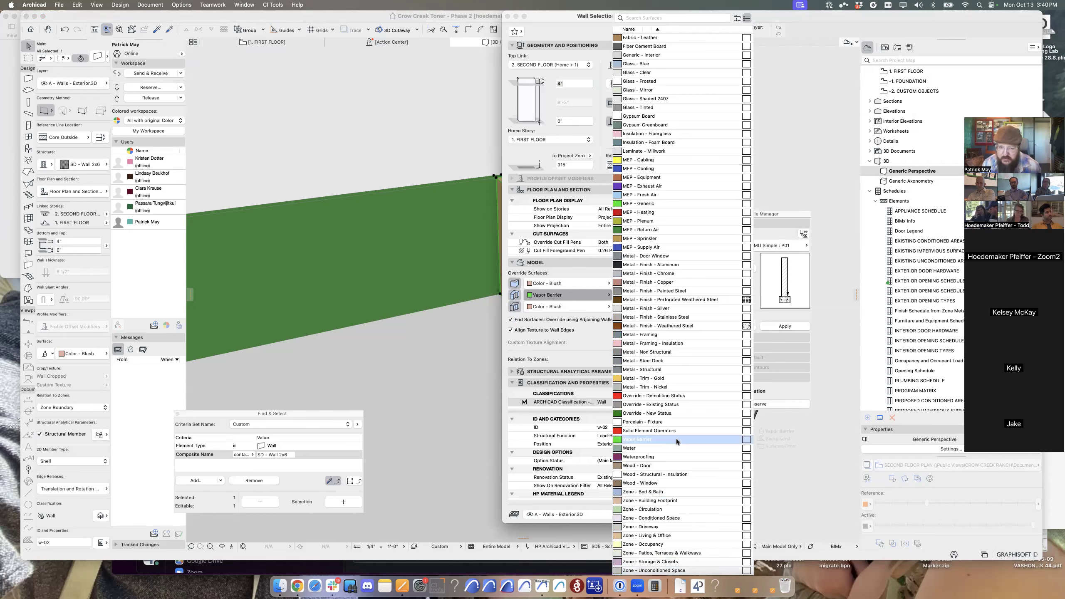
scroll(709, 421, "up", 1)
scroll(709, 420, "up", 5)
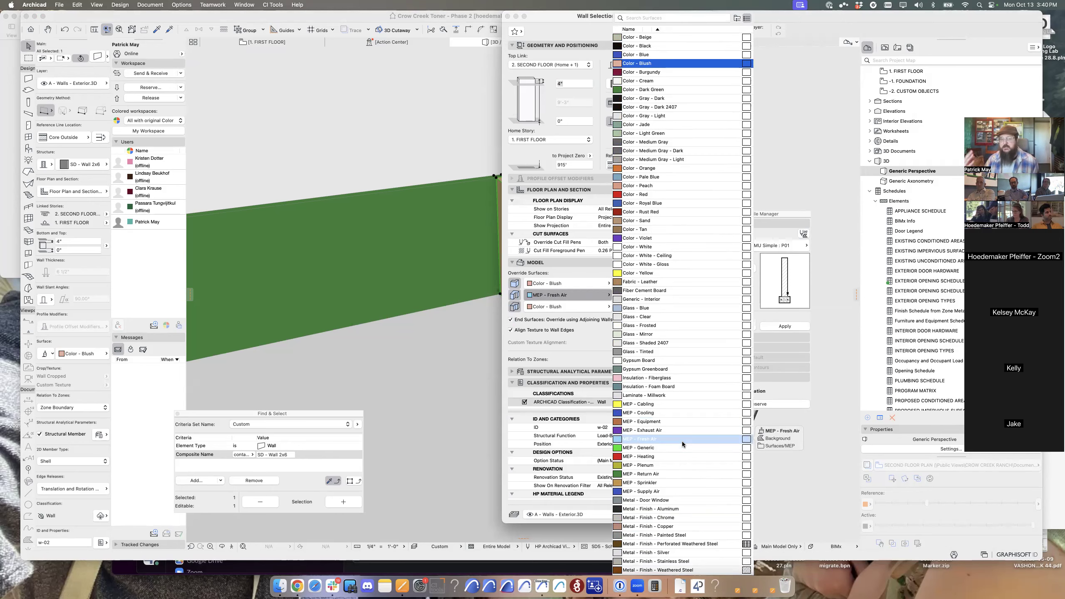
scroll(682, 442, "up", 6)
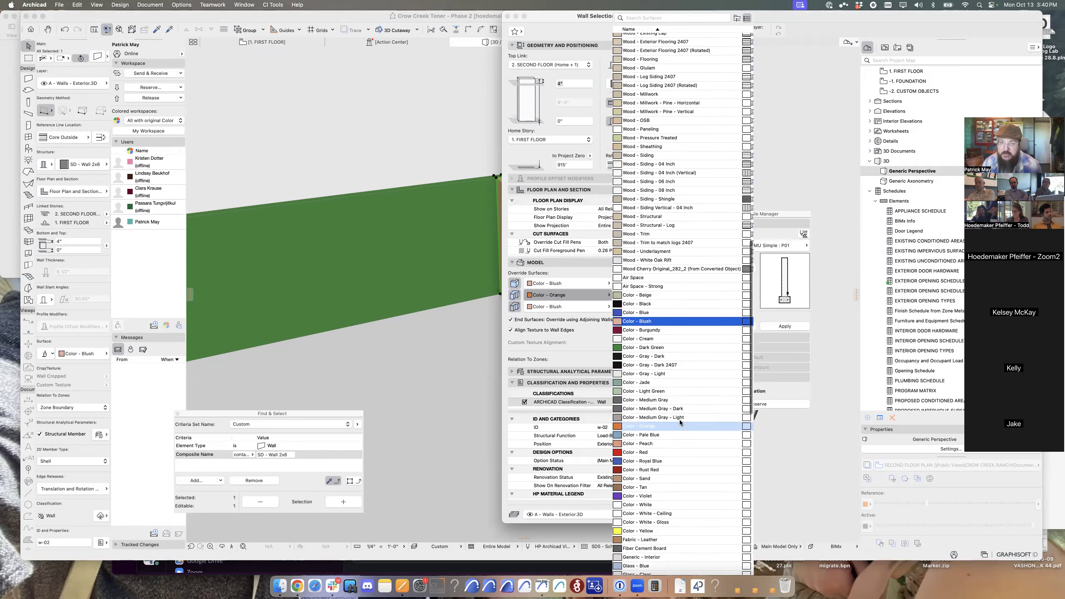
scroll(679, 366, "up", 10)
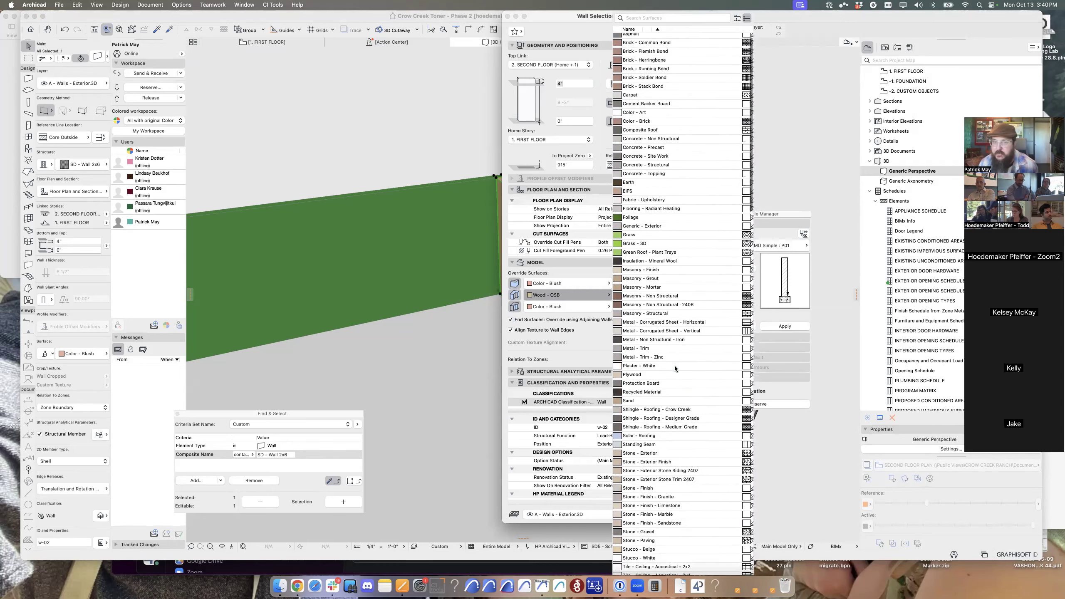
scroll(678, 368, "down", 1)
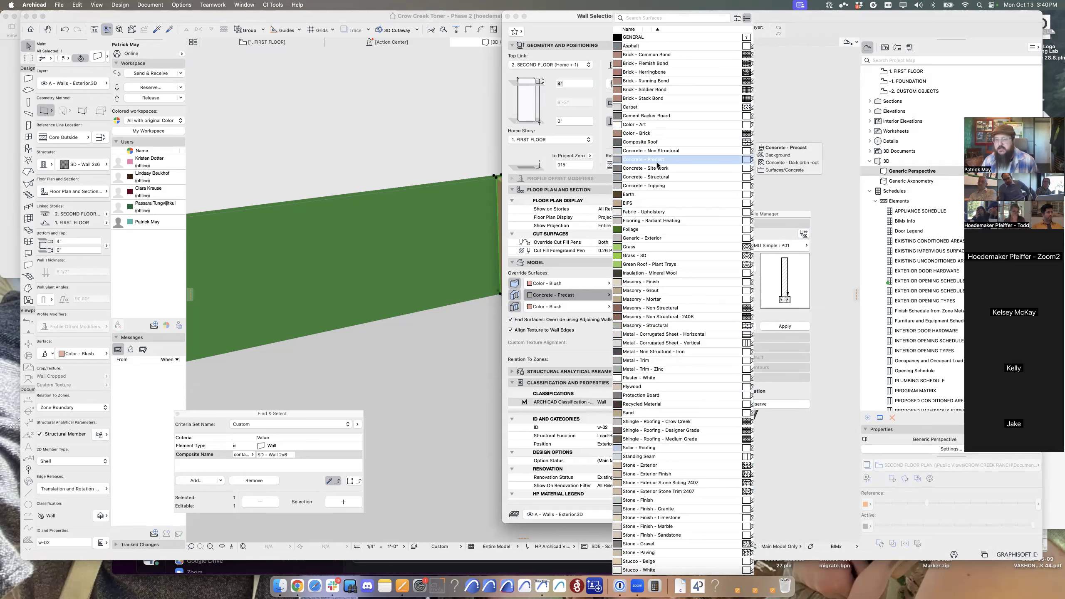
scroll(687, 399, "down", 5)
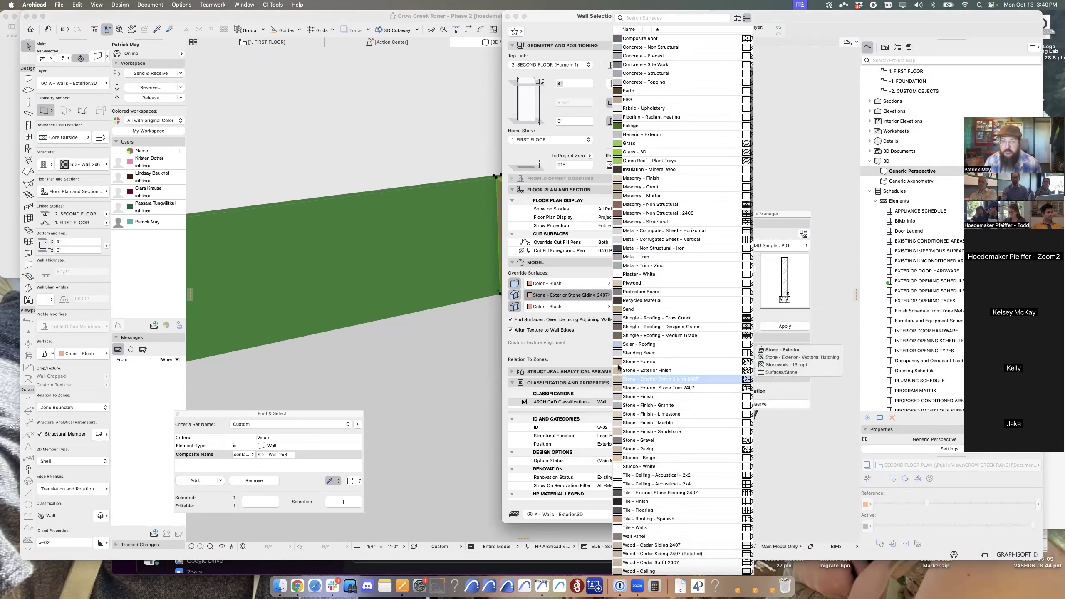
key("Escape")
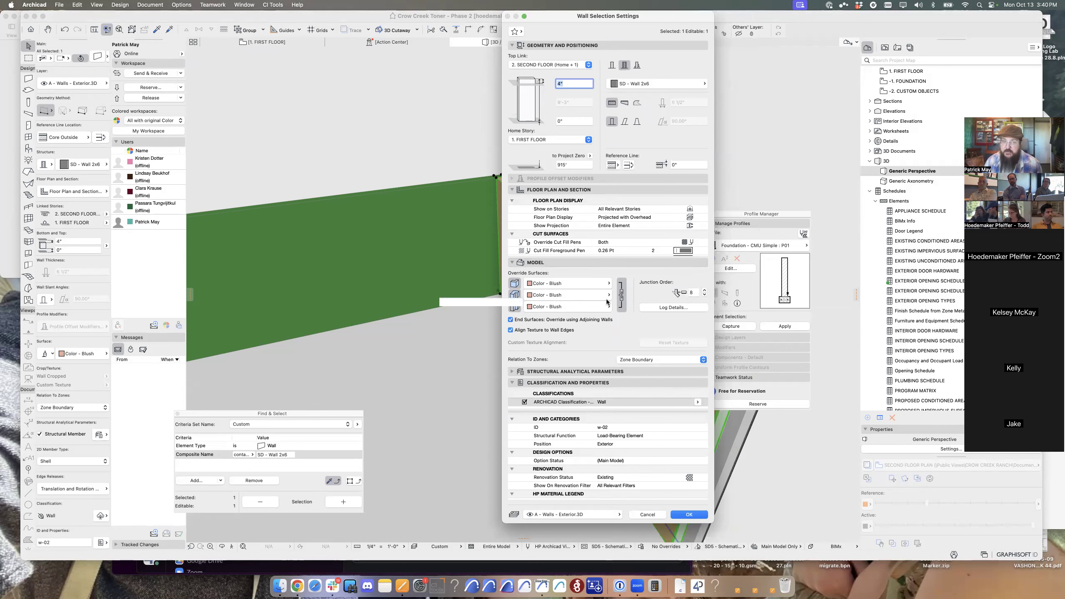
key("Return")
Add the adjoining wall to the selection and browse the project's list of surface attributes from start to end.
left_click(630, 279, "shift")
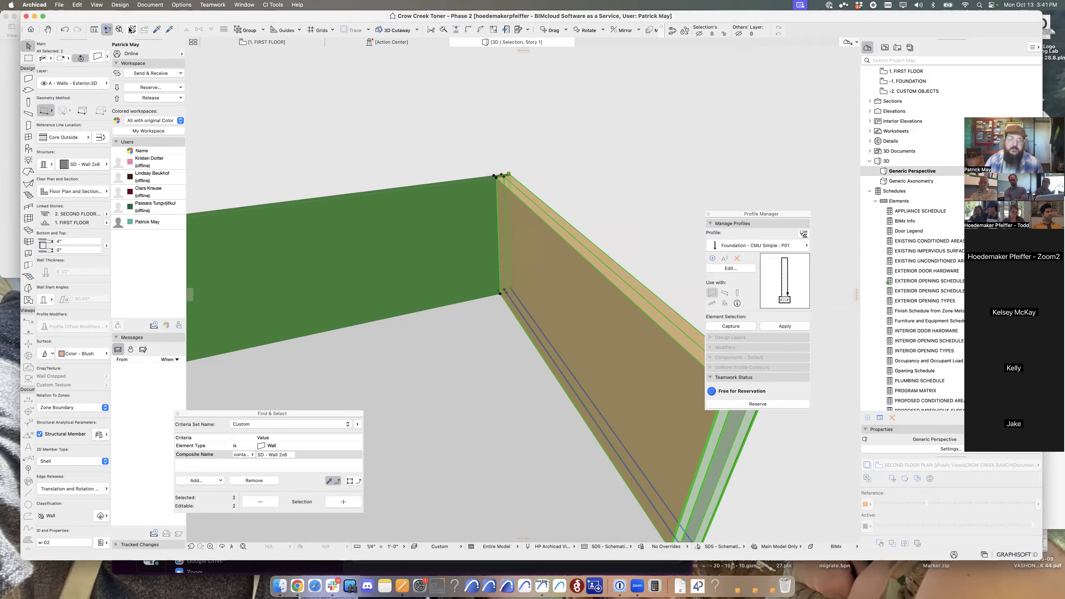
left_click(182, 4)
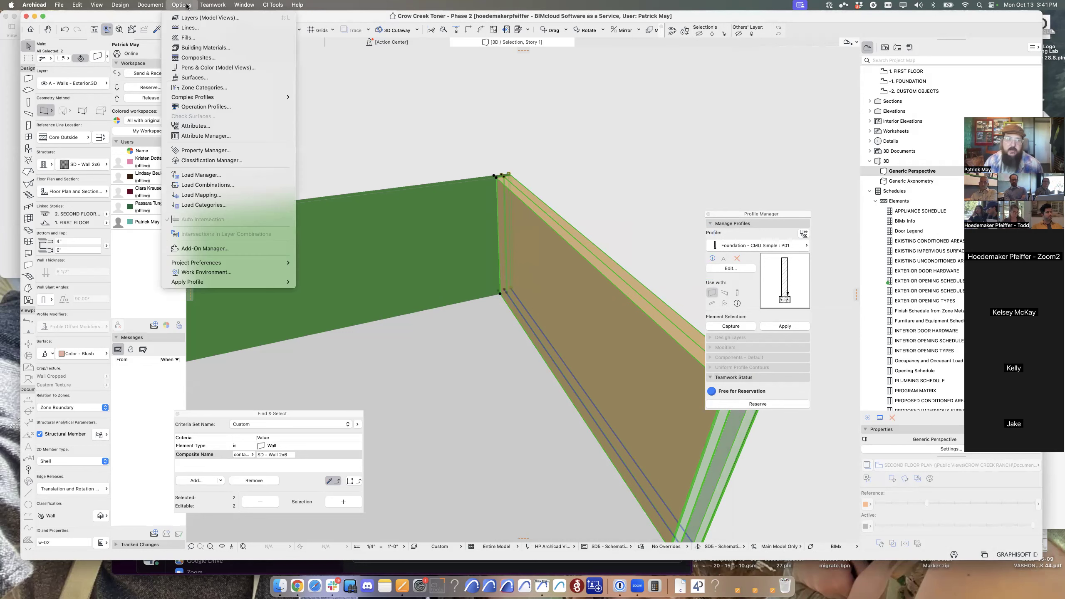
left_click(225, 77)
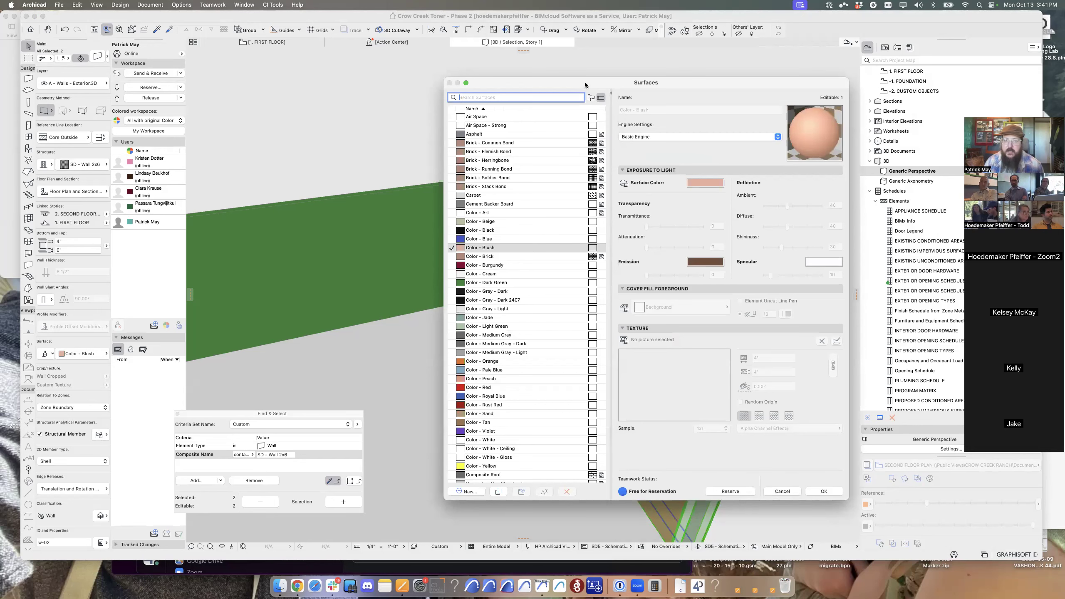
left_click_drag(584, 81, 546, 97)
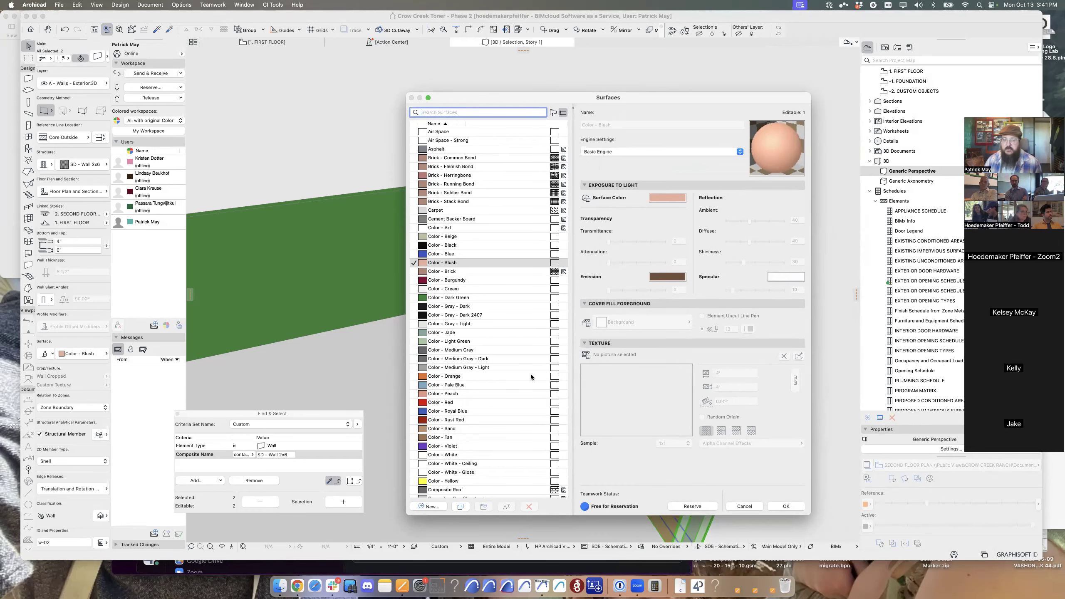
scroll(459, 444, "down", 1)
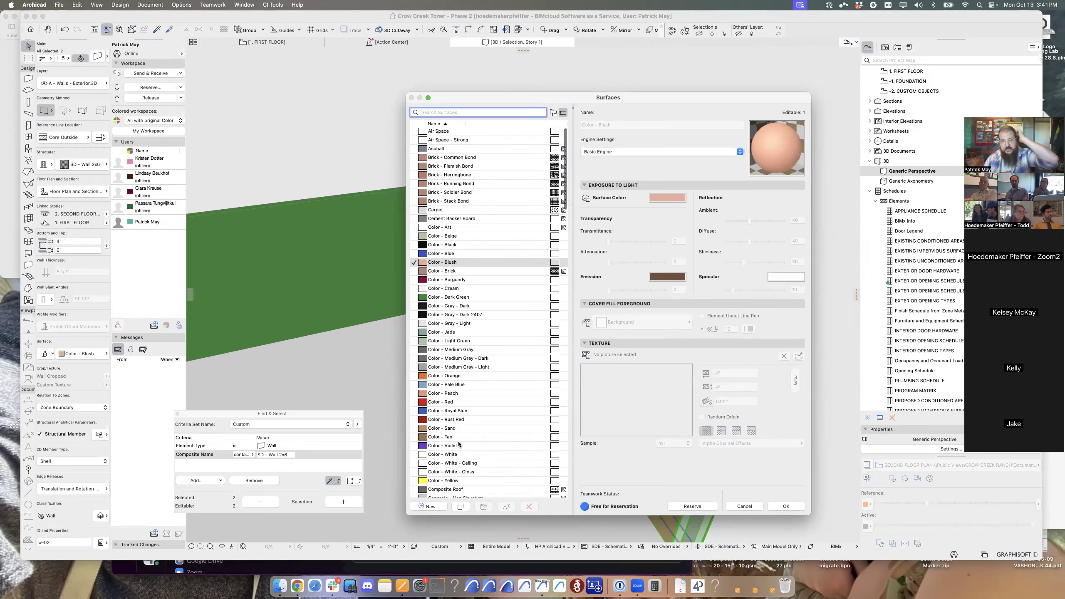
scroll(458, 443, "down", 15)
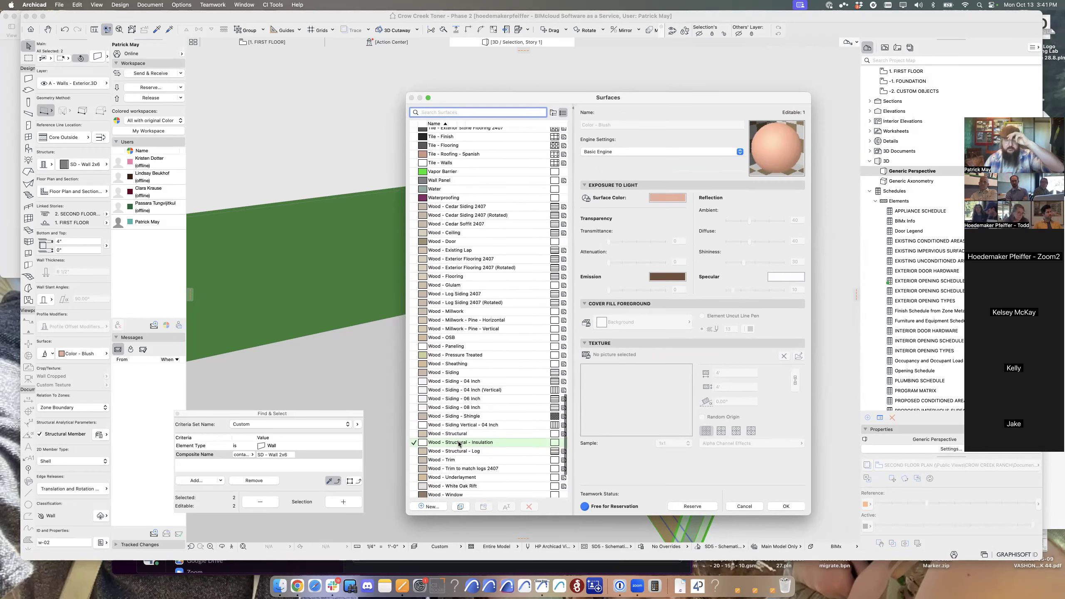
scroll(481, 461, "down", 2)
Start a new surface from the catalog, expand Archicad Library 28 under the BIMcloud libraries and enlarge the catalog view.
left_click(430, 506)
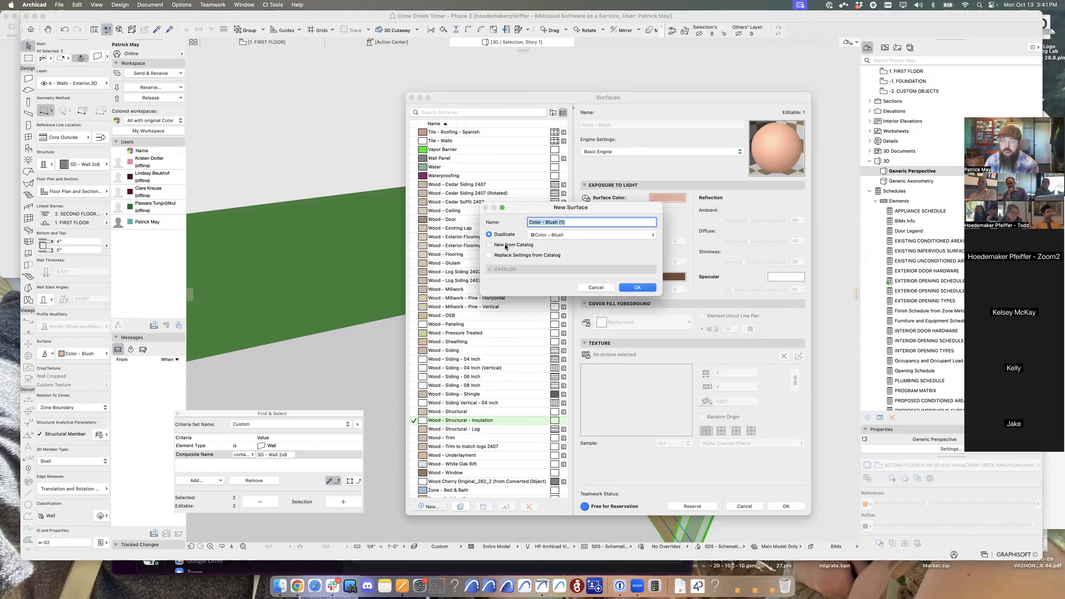
left_click(507, 246)
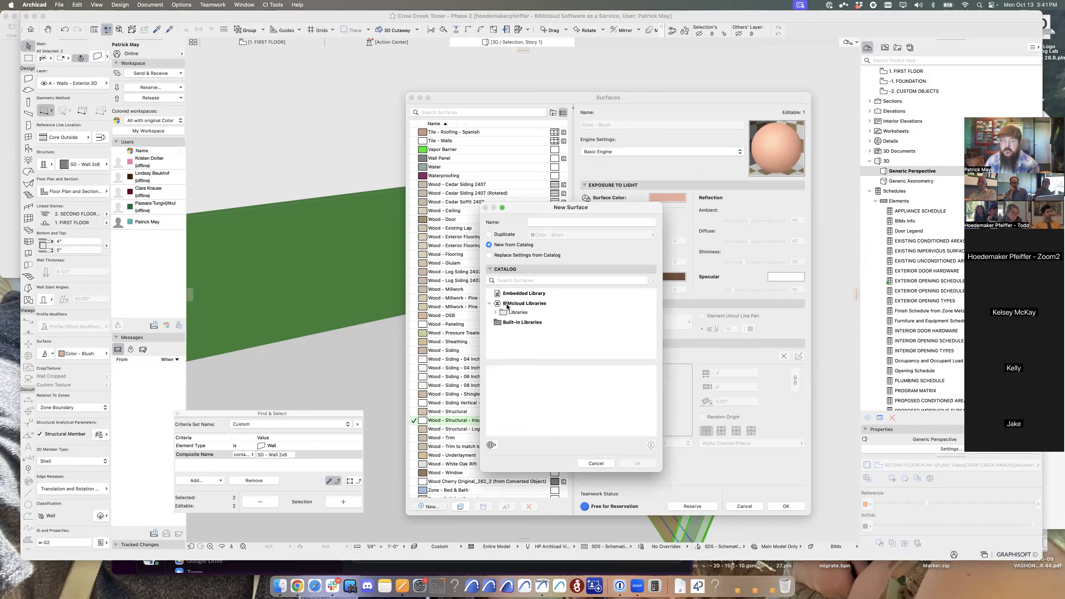
left_click(495, 313)
left_click(500, 323)
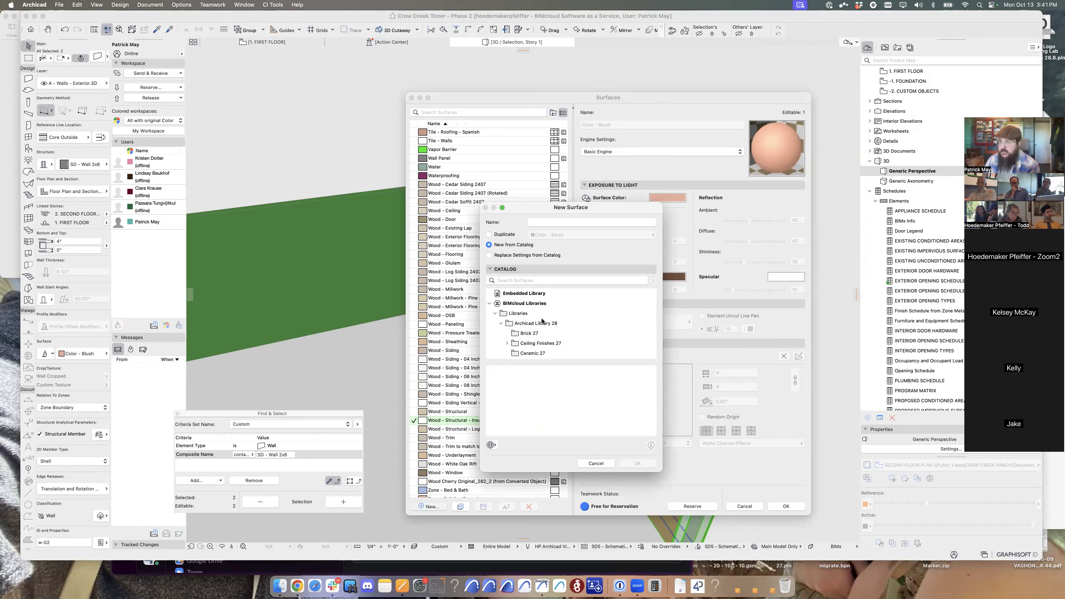
scroll(540, 323, "down", 3)
left_click_drag(577, 361, 579, 398)
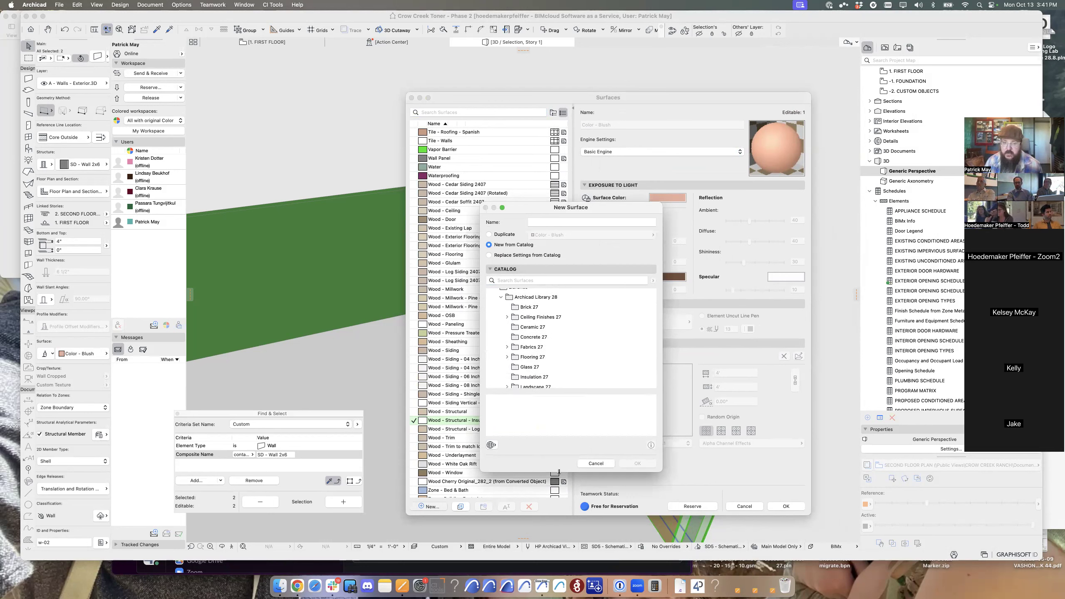
left_click_drag(558, 472, 570, 541)
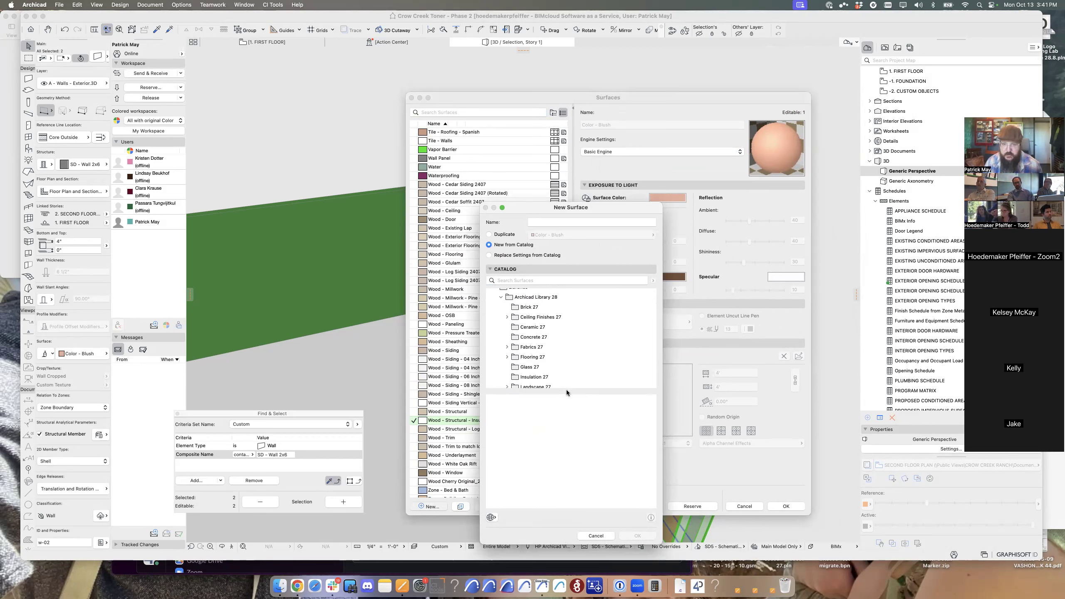
left_click_drag(566, 391, 565, 429)
Display the Stonework 27 surfaces of the catalog and enlarge their preview area.
scroll(535, 347, "down", 1)
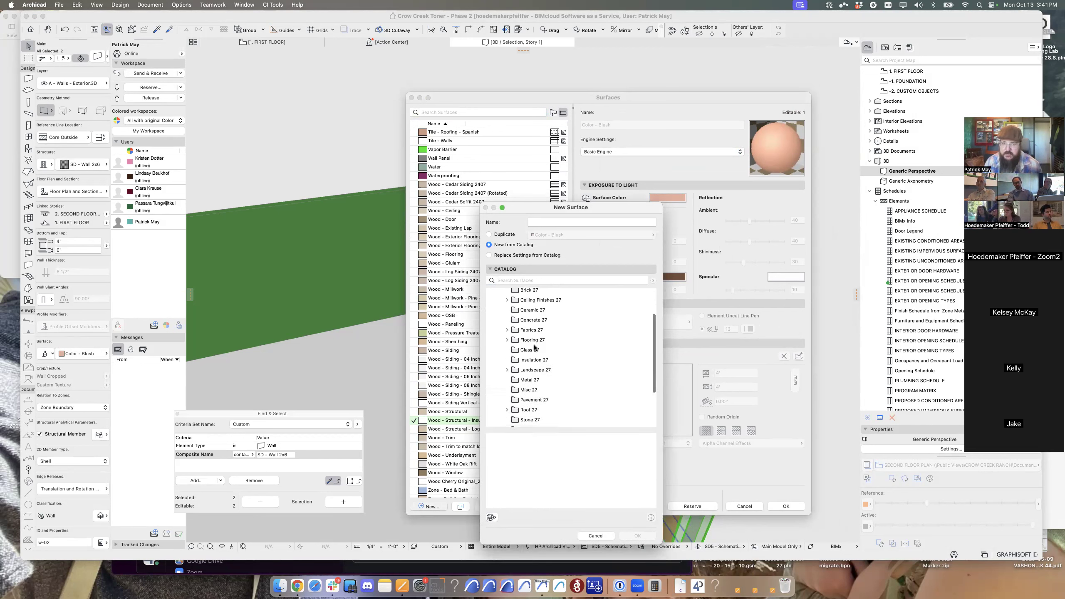
scroll(535, 347, "up", 3)
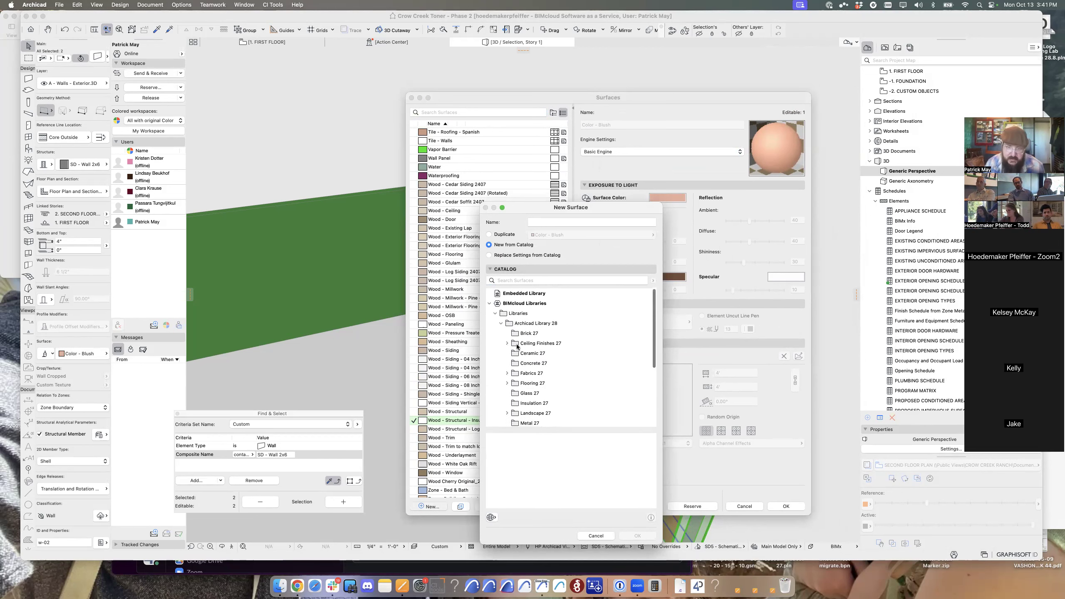
scroll(541, 345, "down", 3)
scroll(542, 354, "down", 3)
left_click(537, 372)
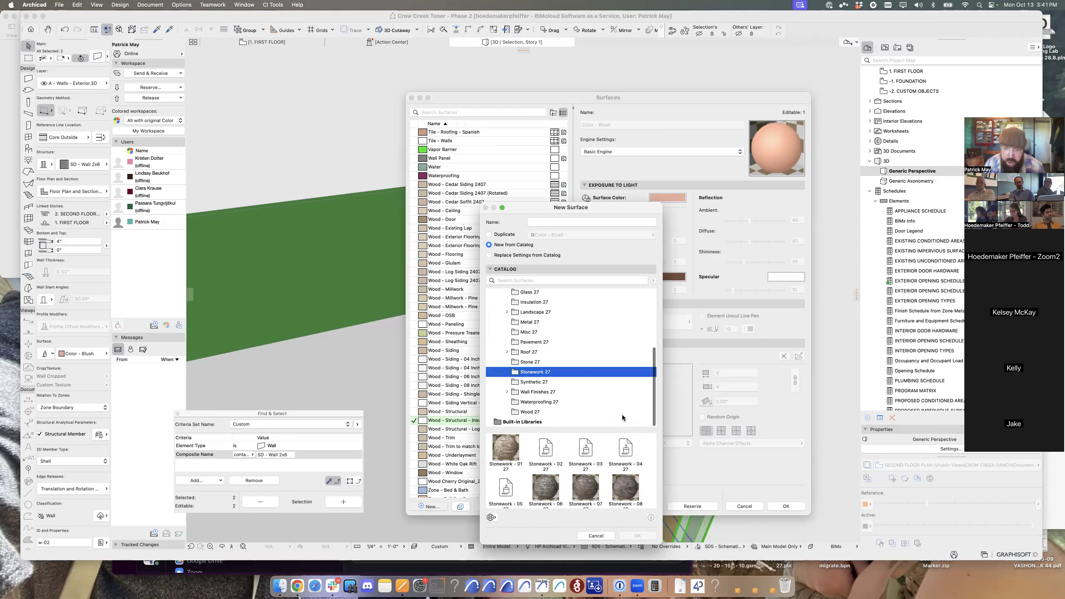
left_click_drag(576, 430, 579, 393)
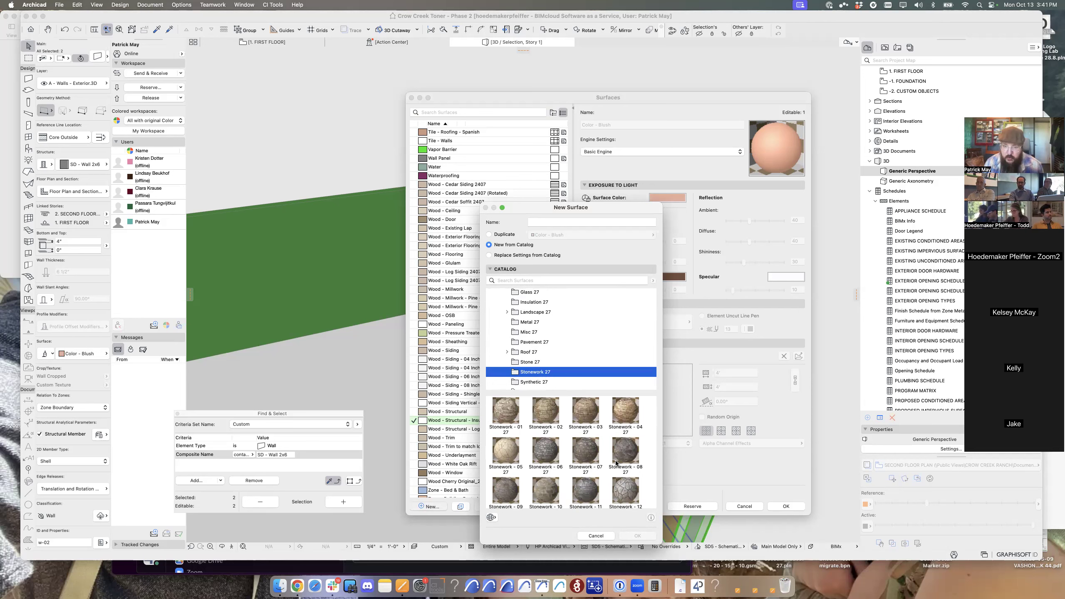
Create a new surface from the catalog's Stonework - 10 27, keeping its catalog name.
scroll(619, 462, "down", 2)
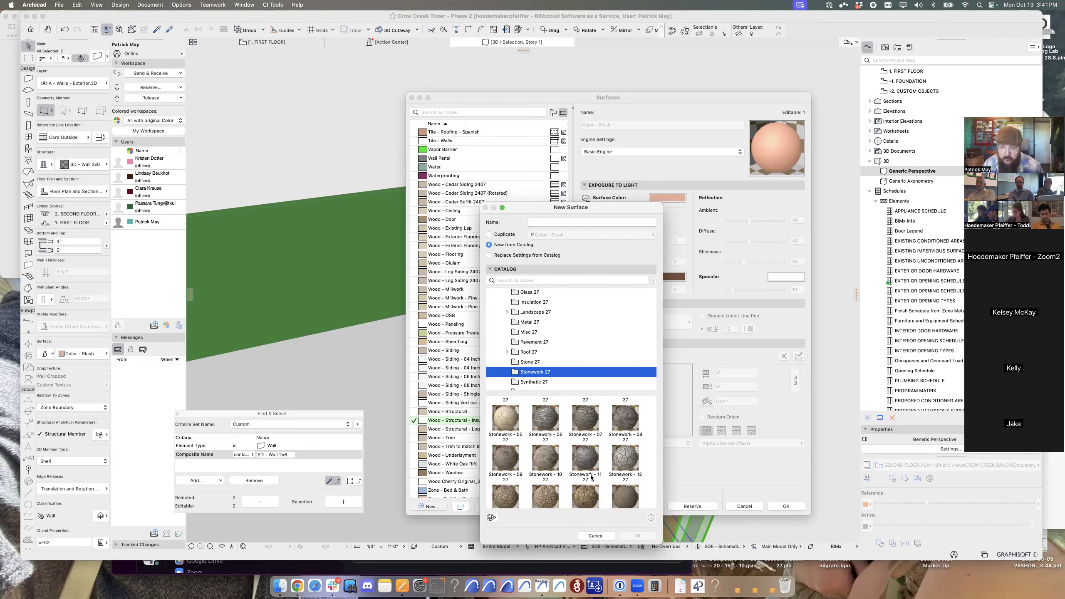
scroll(592, 478, "down", 2)
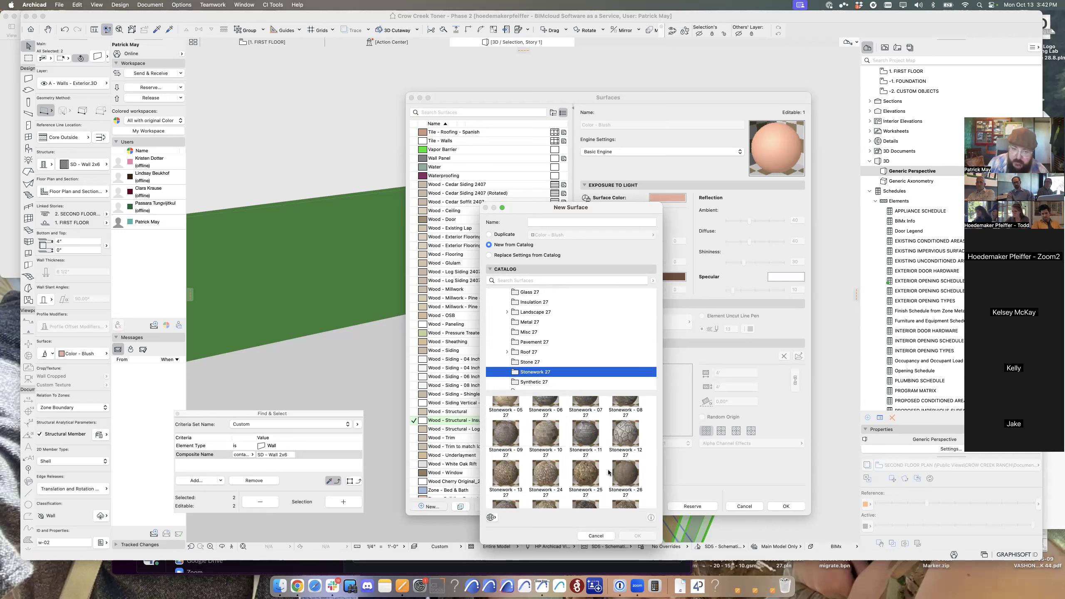
left_click(544, 434)
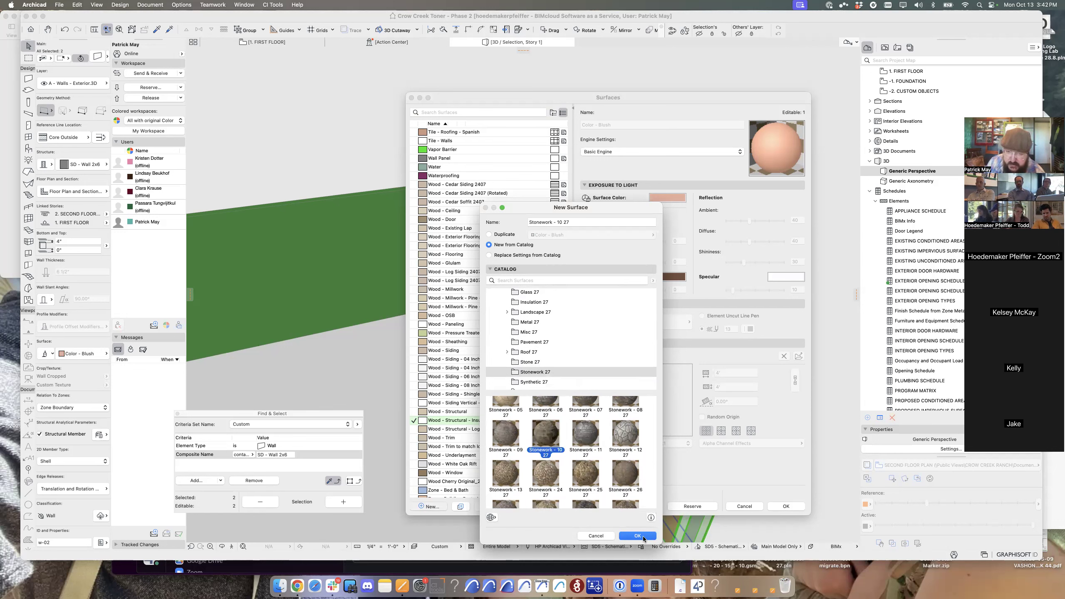
scroll(592, 469, "down", 3)
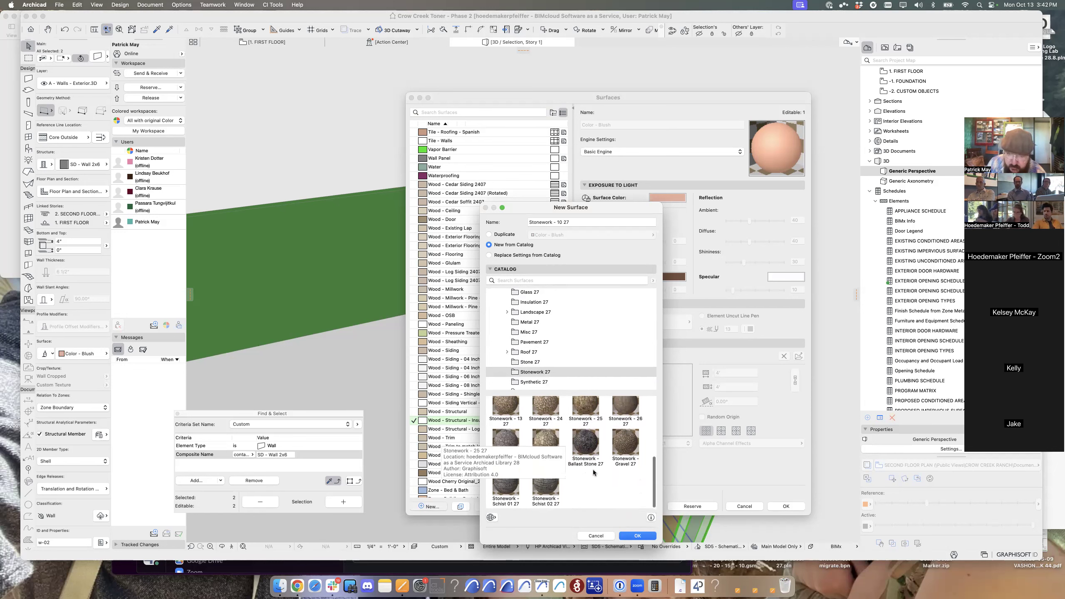
scroll(551, 432, "up", 2)
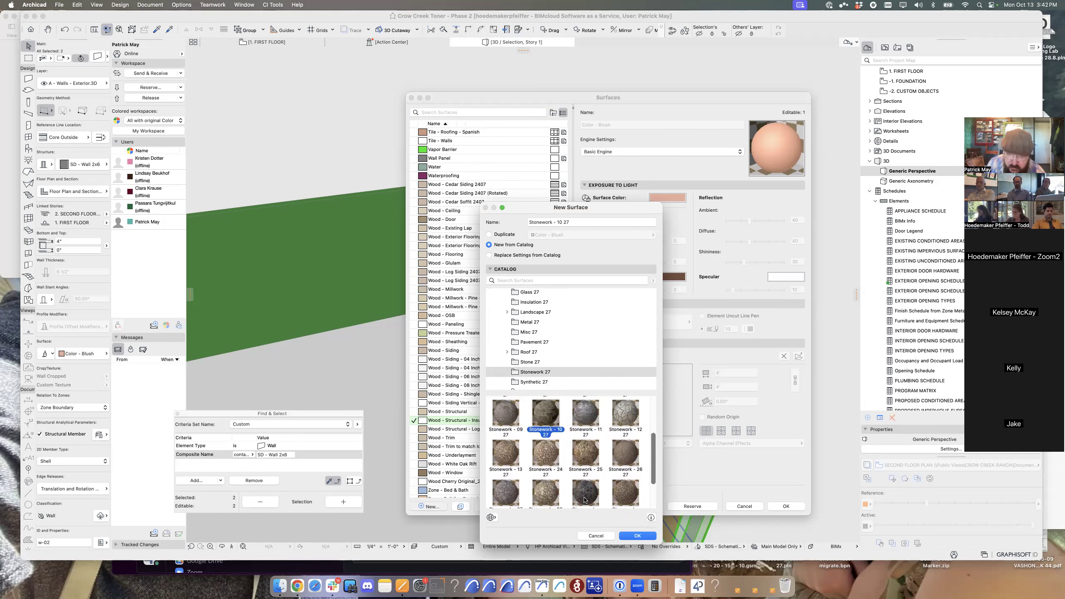
double_click(551, 432)
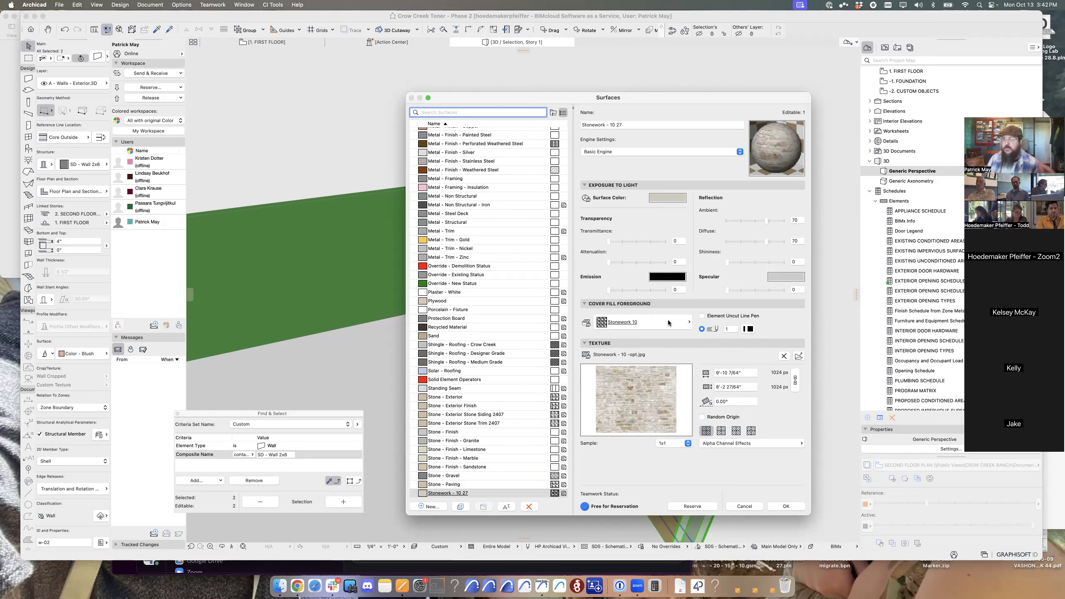
Set the stonework surface's cover fill foreground pen to 111 and cancel loading another texture image.
left_click(750, 329)
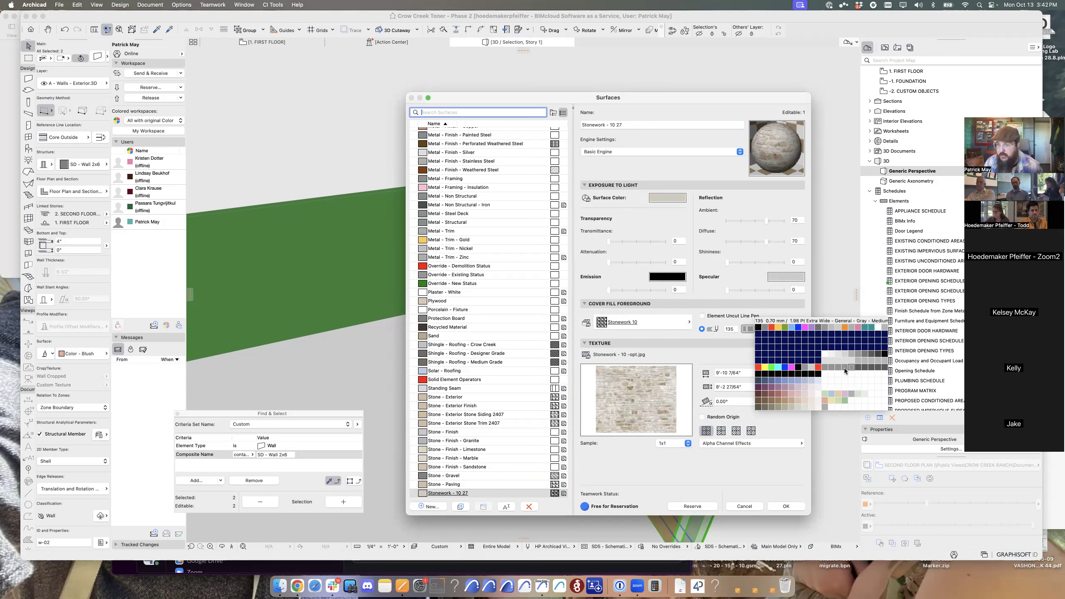
left_click(823, 362)
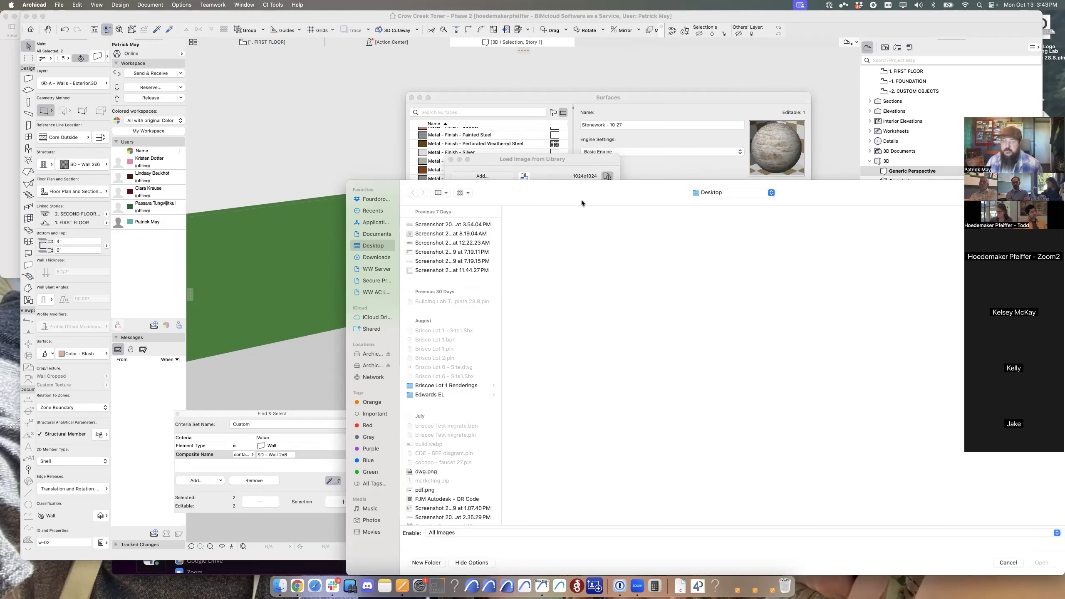
key("Escape")
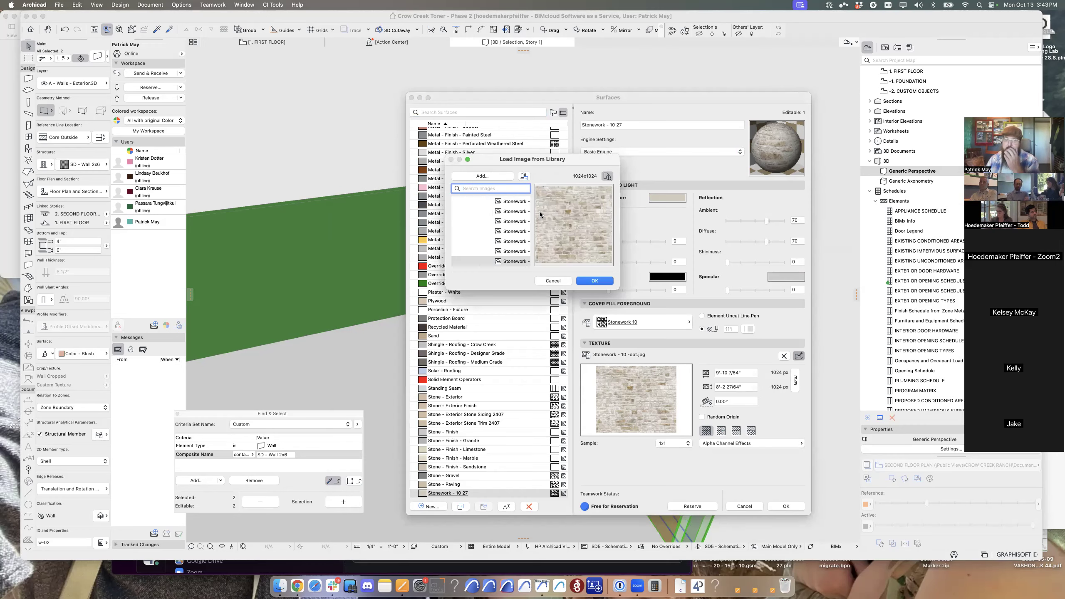
key("Escape")
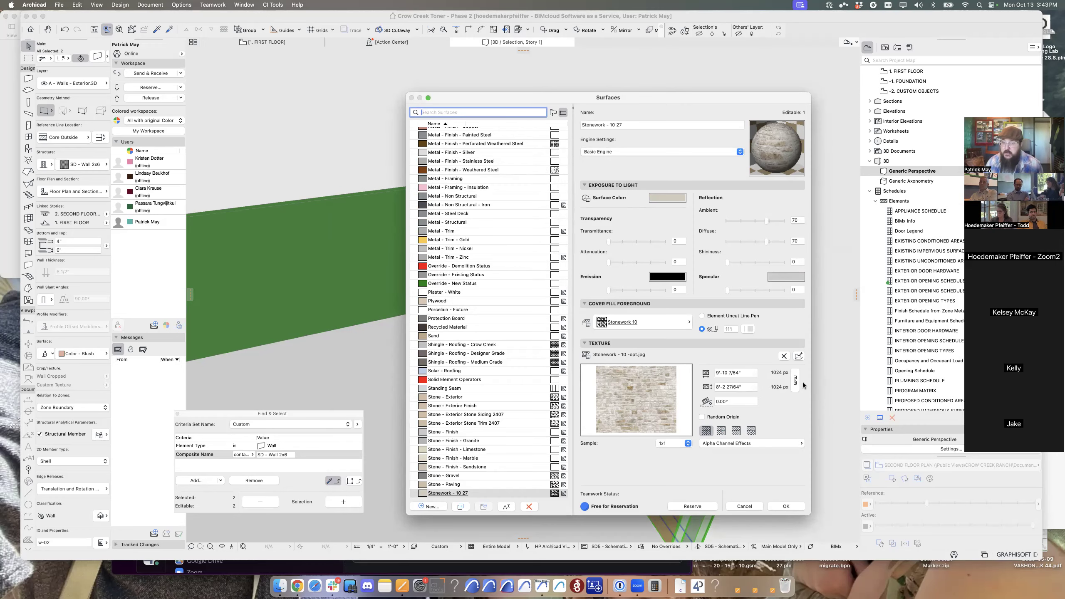
Go through the stonework texture's width and height values and raise the surface's emission to 100.
left_click(738, 371)
key("Tab")
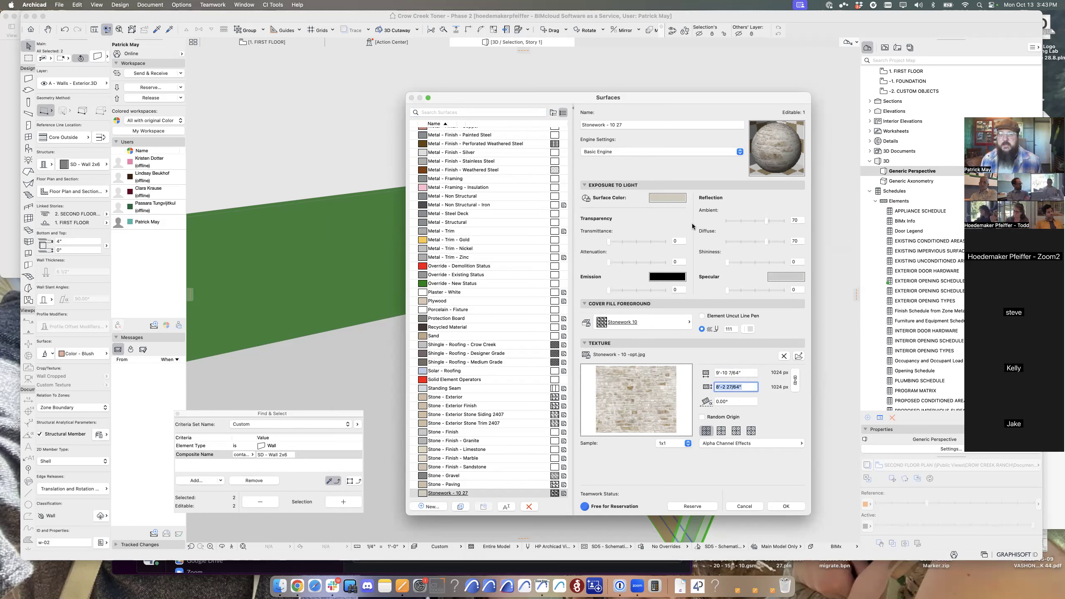
left_click_drag(609, 290, 693, 292)
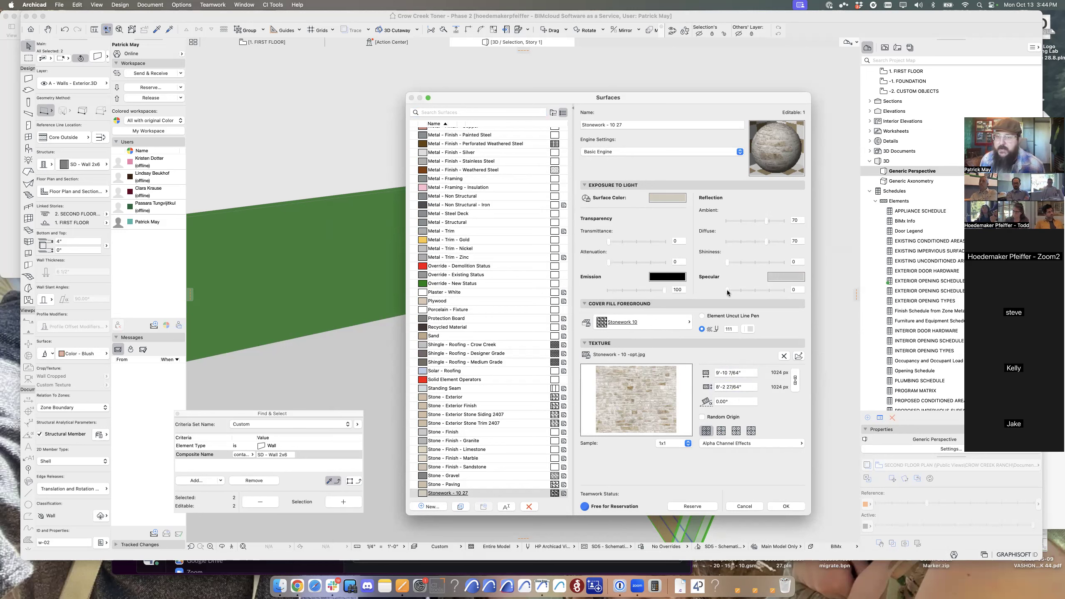
Set the stonework surface's specular color to black.
left_click(786, 277)
left_click_drag(624, 274, 558, 273)
key("Return")
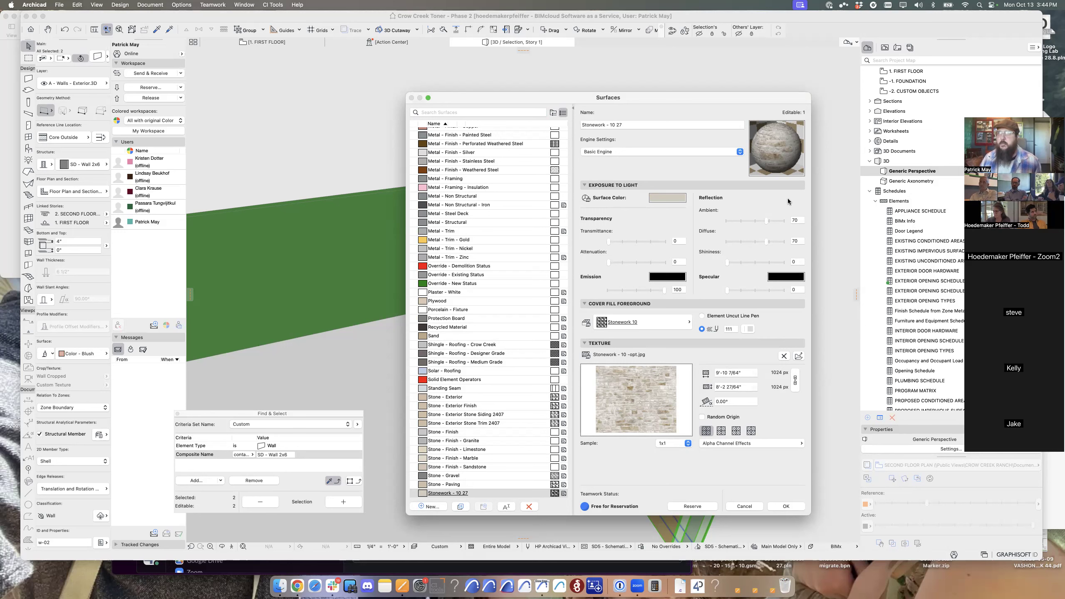
Set the surface's reflection to ambient 85, diffuse 85, shininess 10 and specular 12.
left_click(790, 219)
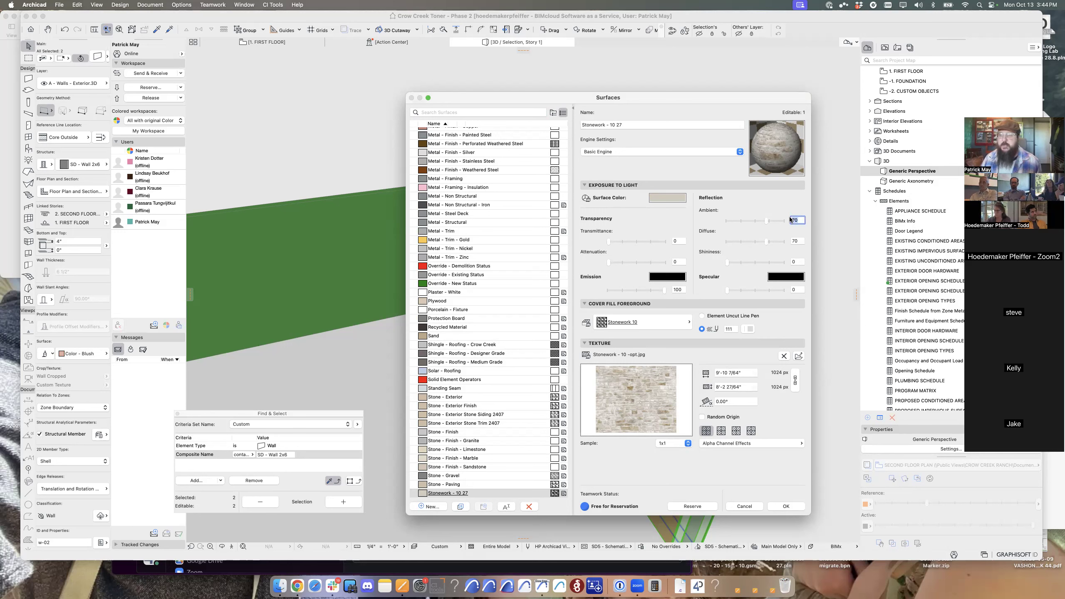
type("85")
key("Tab")
type("85")
key("Tab")
type("10")
key("Tab")
type("12")
key("Tab")
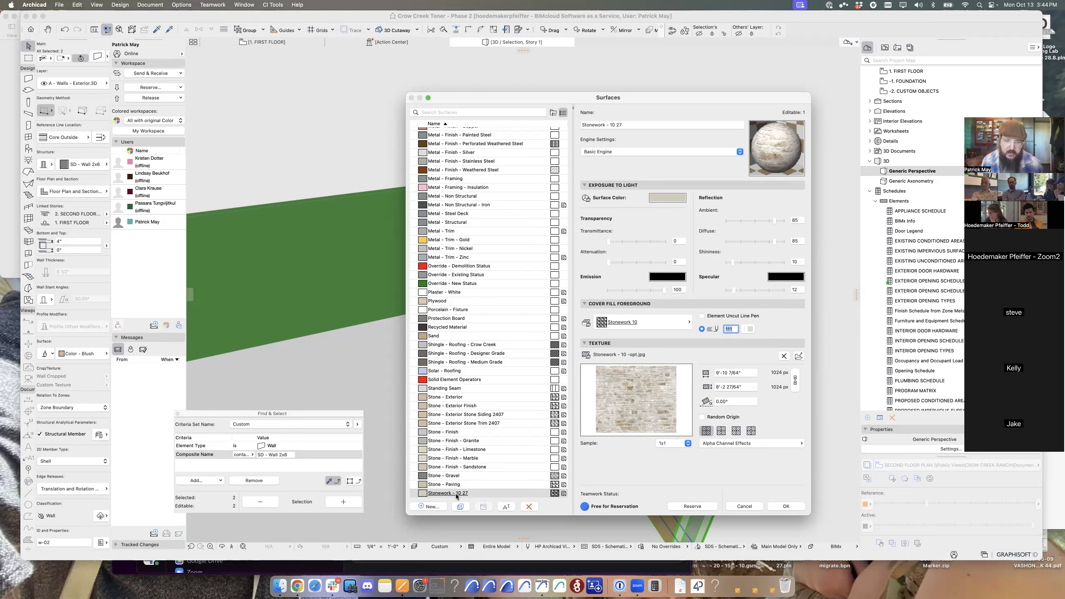
Rename the Stonework - 10 27 surface as Stonework - Ashlar Light and confirm the surface settings.
double_click(473, 493)
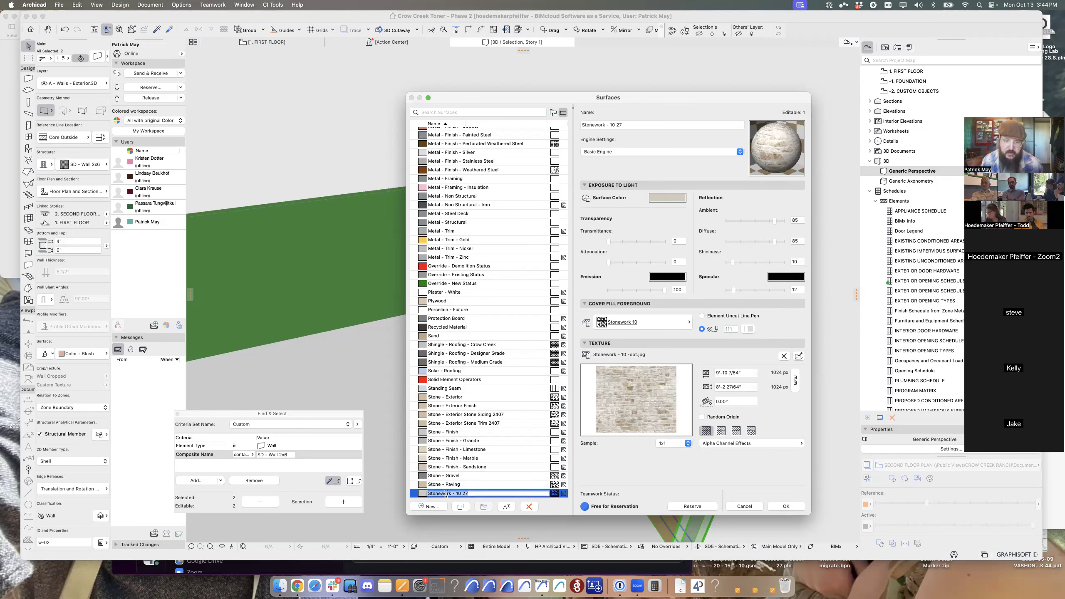
left_click(476, 493)
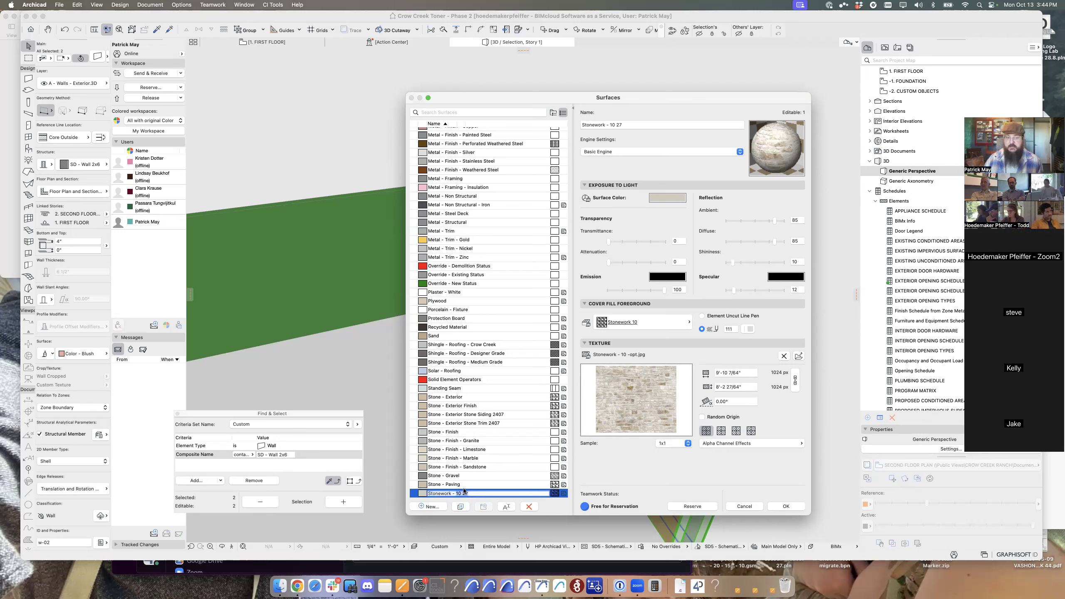
type("Ashlar")
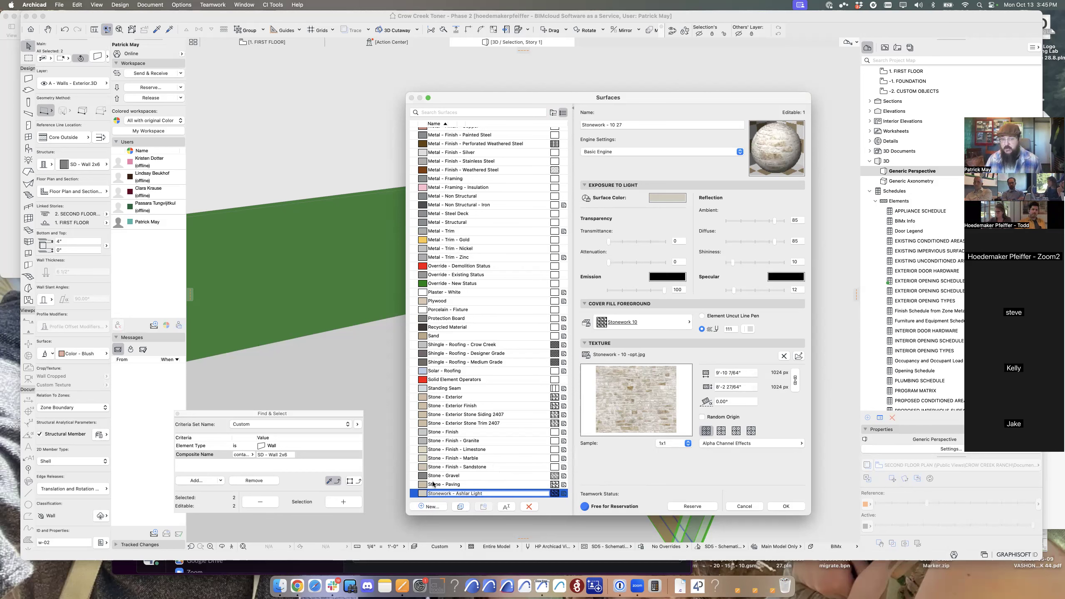
left_click_drag(485, 493, 404, 487)
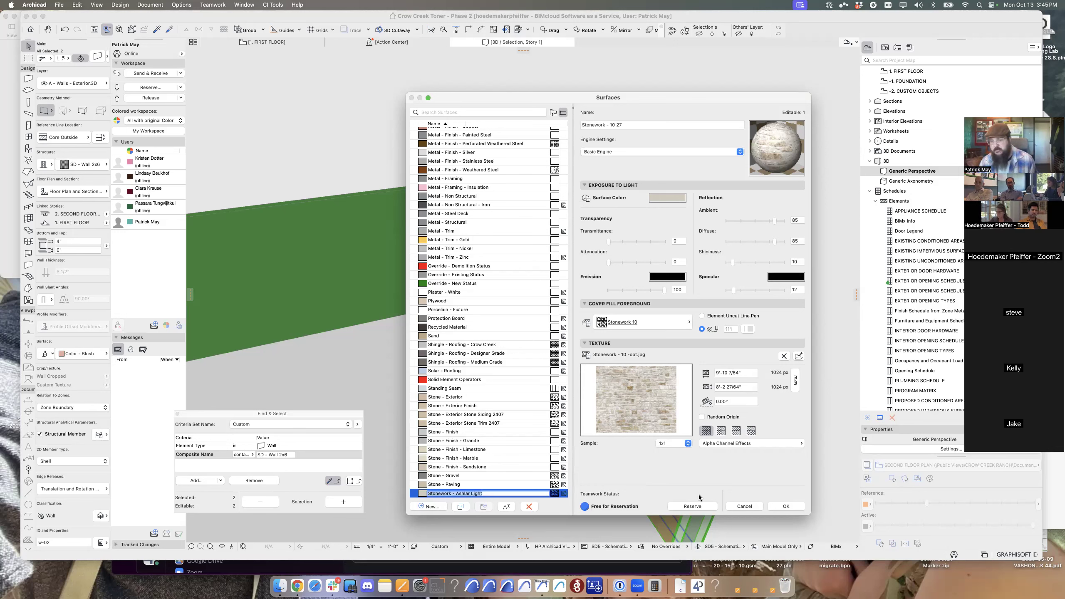
left_click(784, 506)
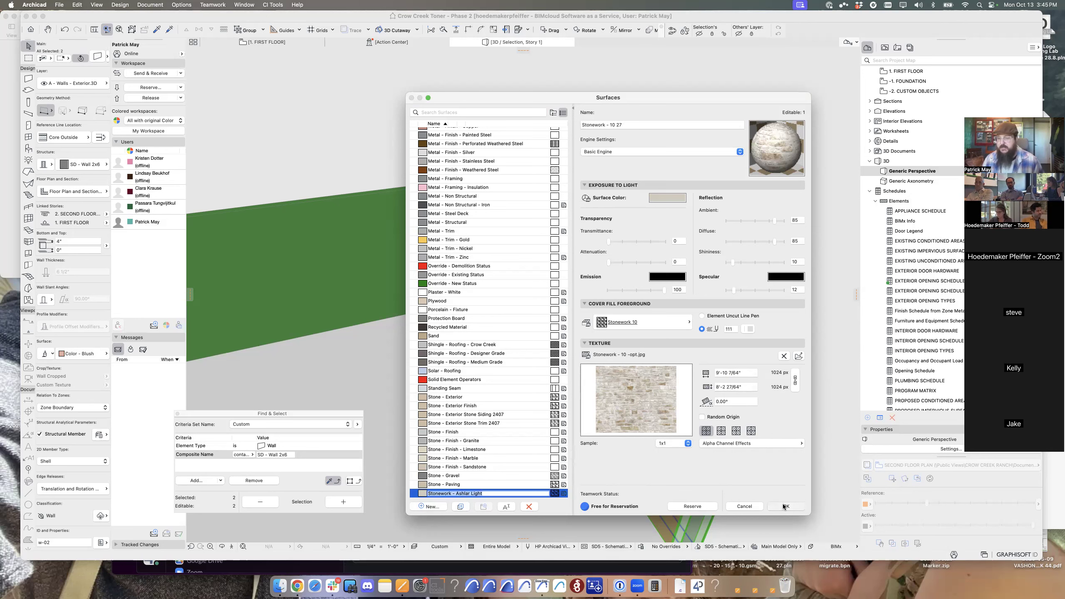
left_click(784, 506)
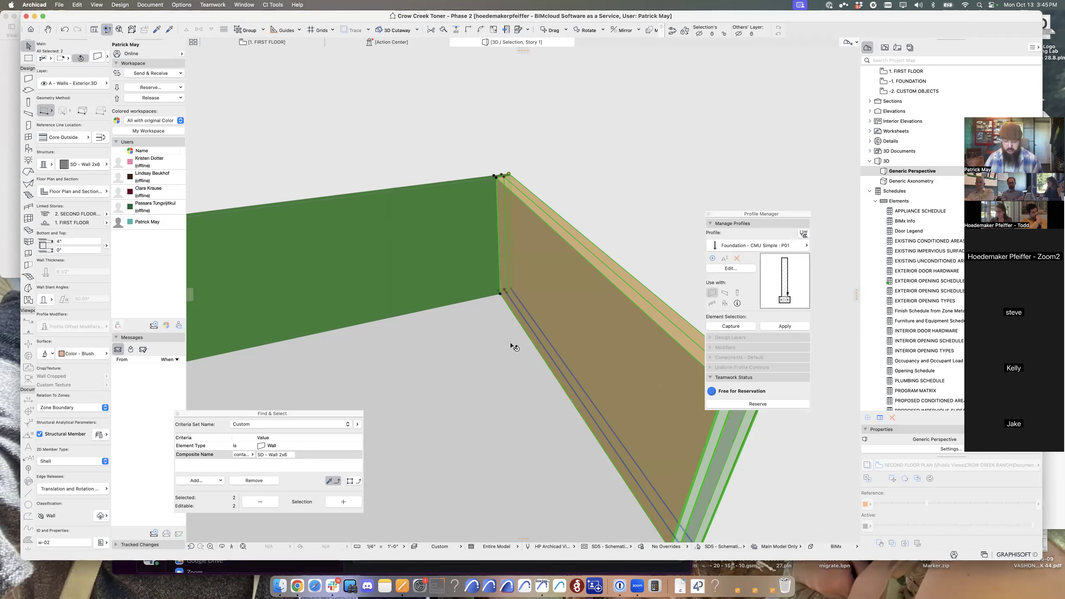
Change the override surfaces of the selected walls to Stonework - Ashlar Light.
key("super+t")
left_click(578, 284)
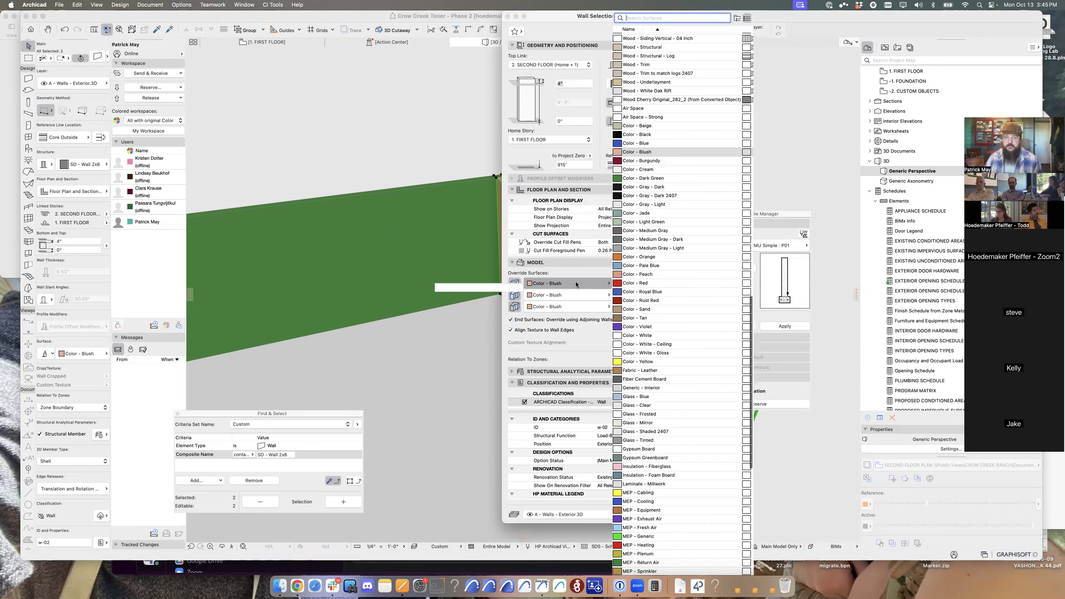
type("ashla")
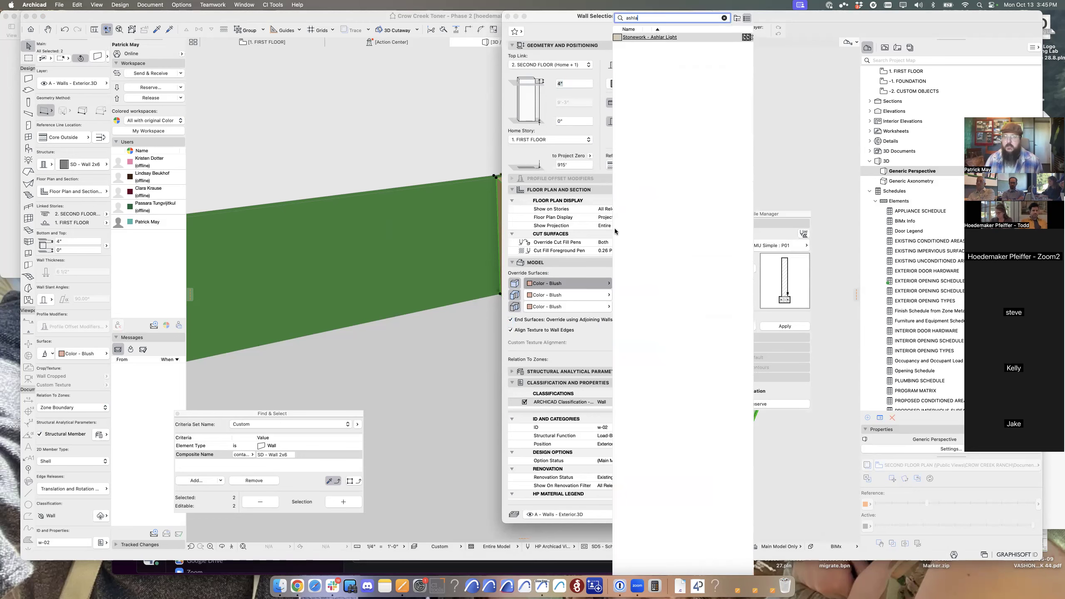
left_click(650, 38)
key("Return")
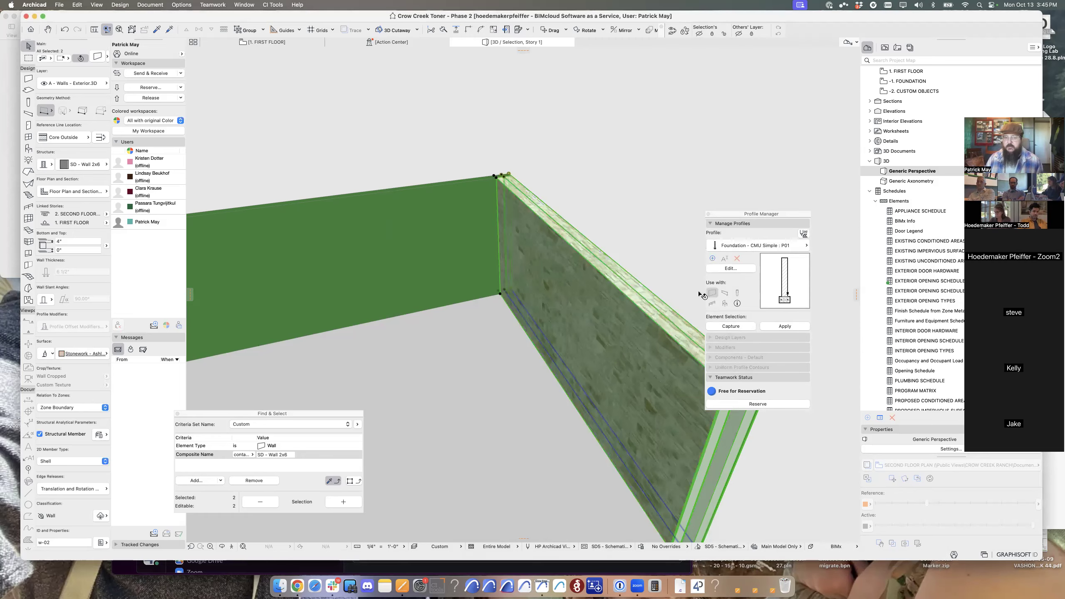
Face the stone-clad wall in 3D and move the Profile Manager palette clear of it.
scroll(611, 317, "up", 5)
middle_click_drag(611, 317, 637, 317, "shift")
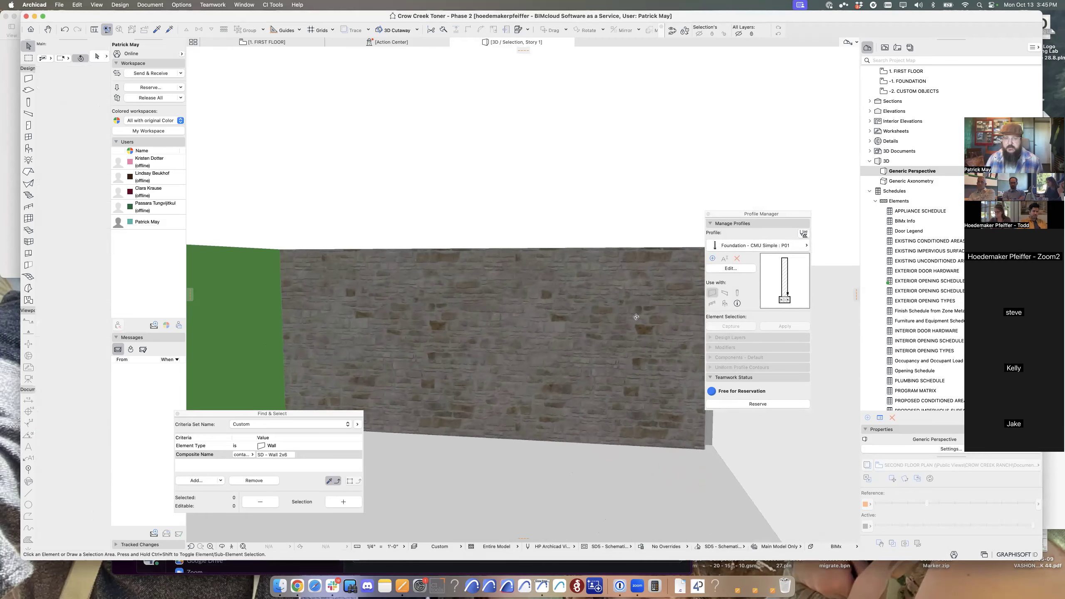
middle_click_drag(539, 312, 592, 280, "shift")
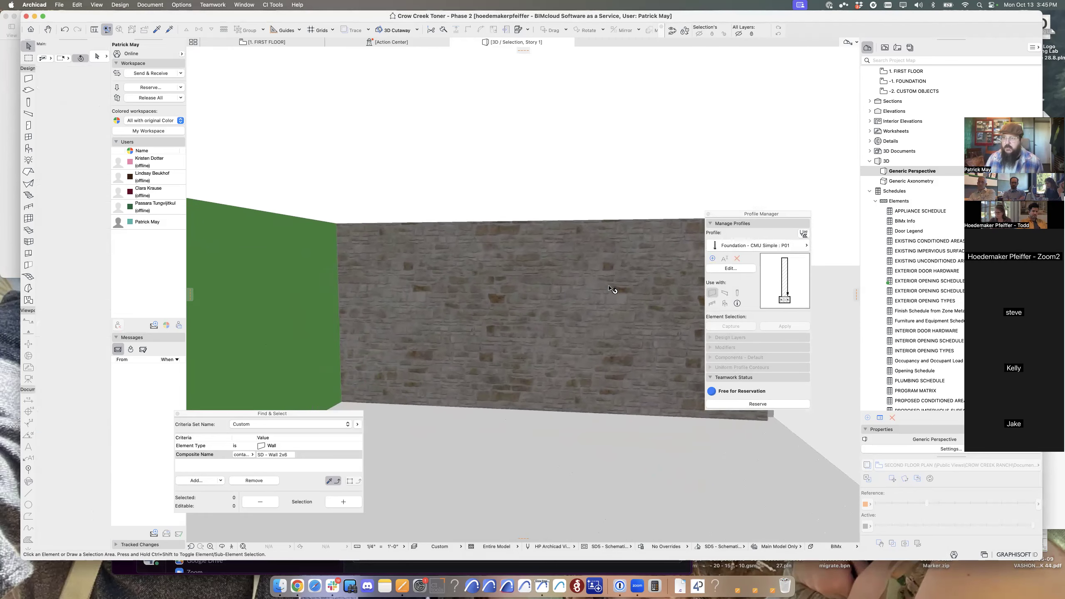
left_click_drag(767, 213, 832, 181)
mouse_move(536, 396)
middle_mouse_down("shift")
mouse_move(547, 381)
mouse_move(544, 400)
middle_mouse_up("shift")
Set the stone wall's 3D texture origin at the midpoint of its base edge.
left_click(518, 387)
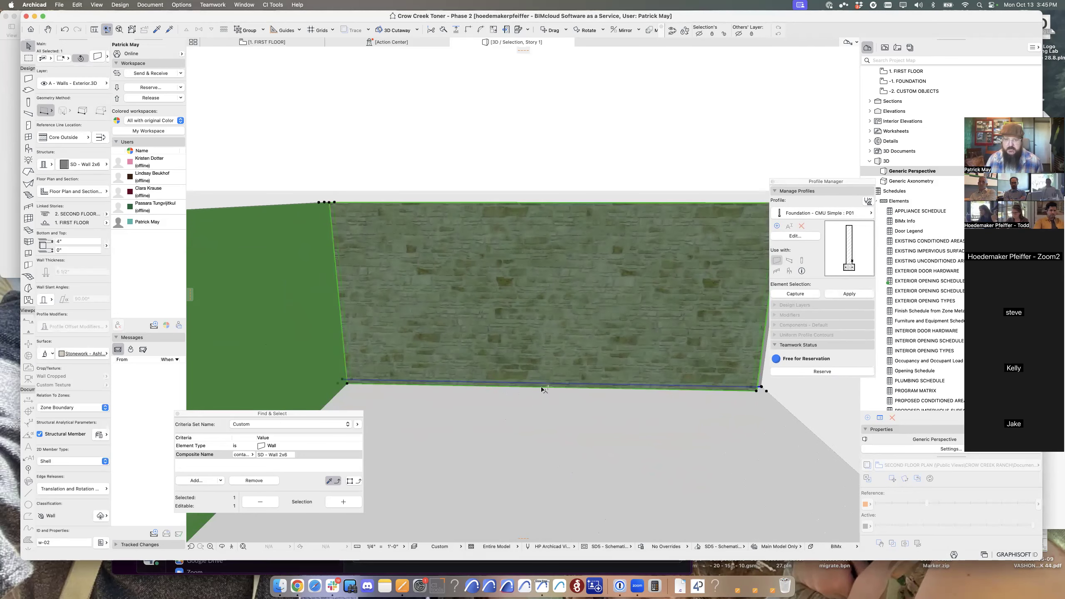
key("Escape")
left_click(548, 387)
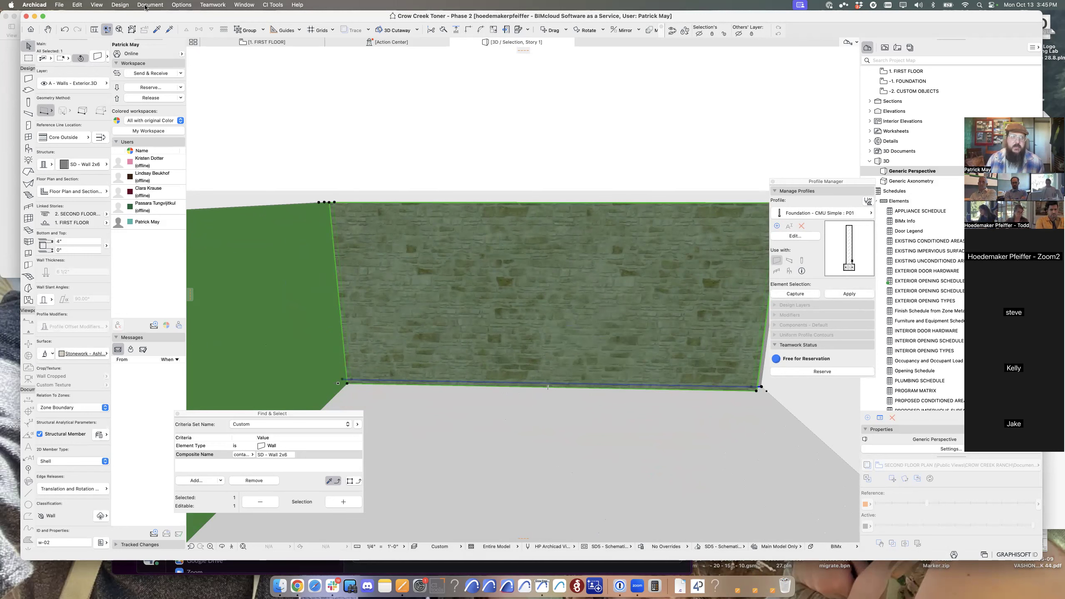
left_click(182, 5)
mouse_move(150, 4)
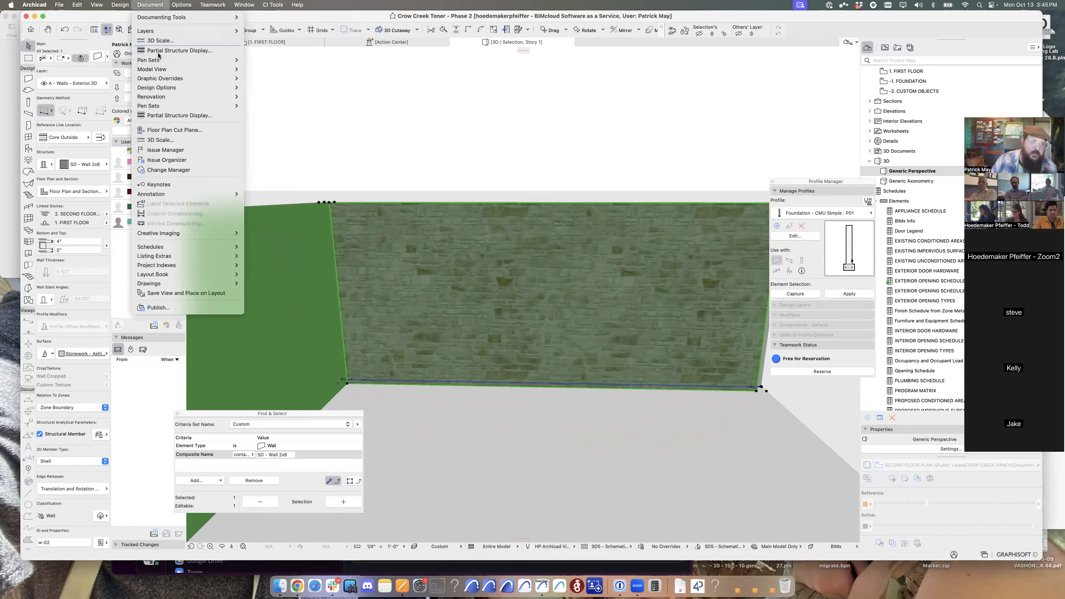
mouse_move(189, 233)
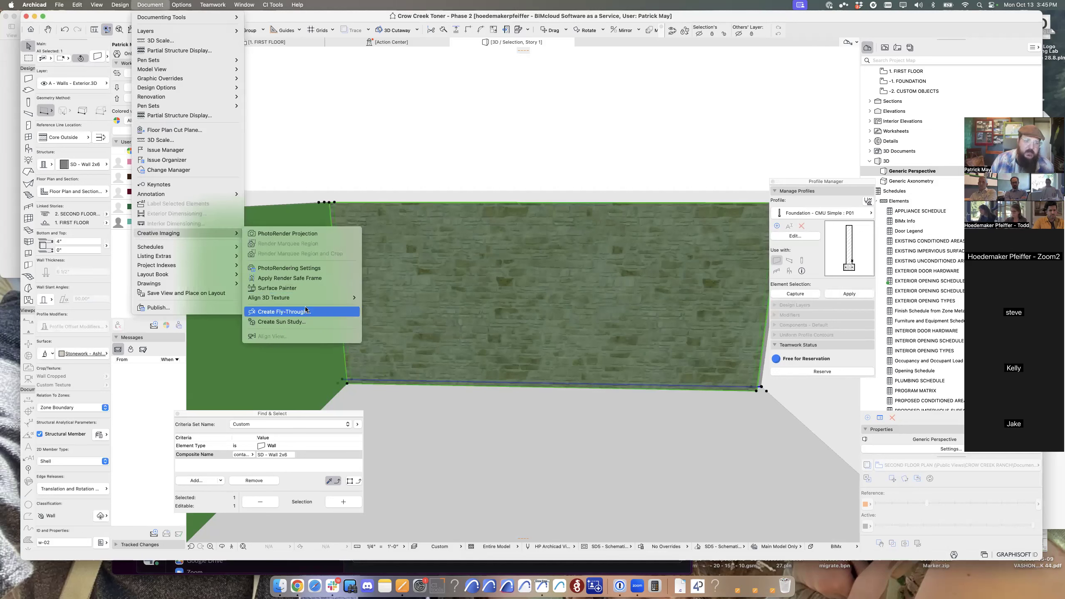
mouse_move(310, 298)
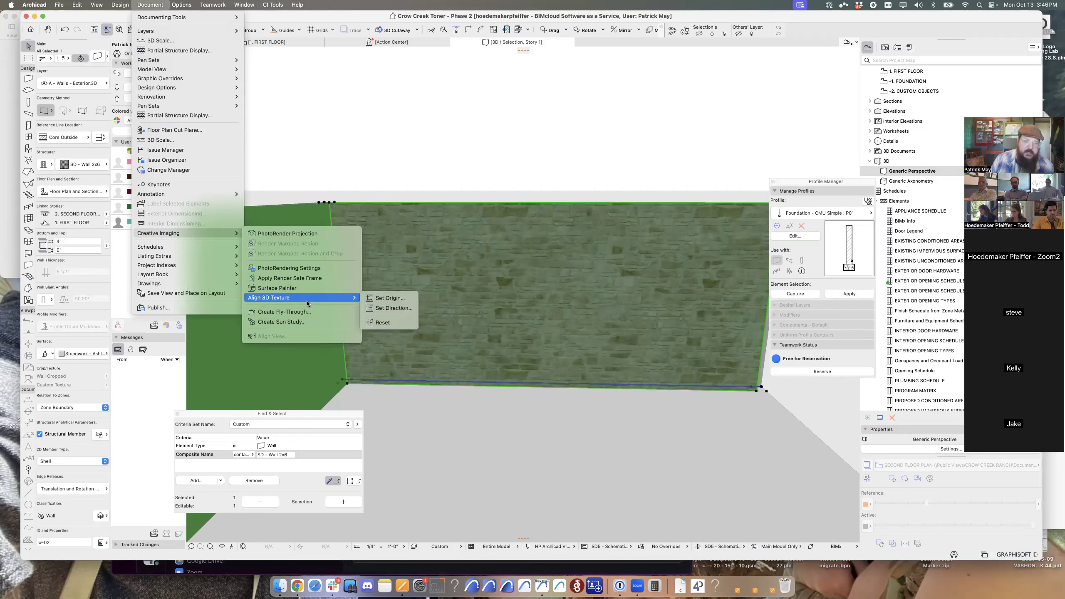
left_click(382, 299)
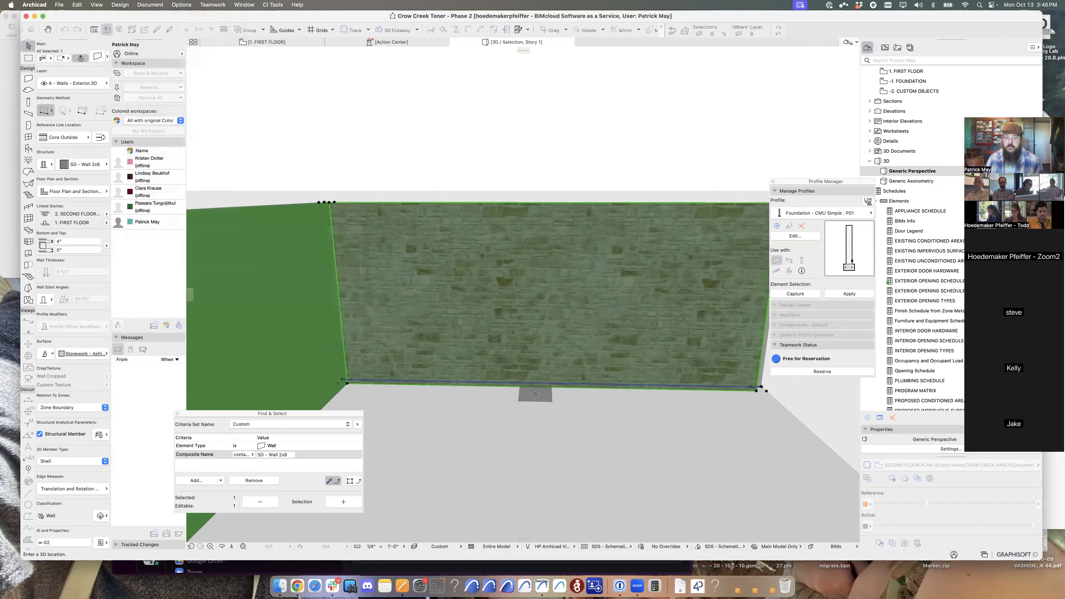
left_click(547, 387)
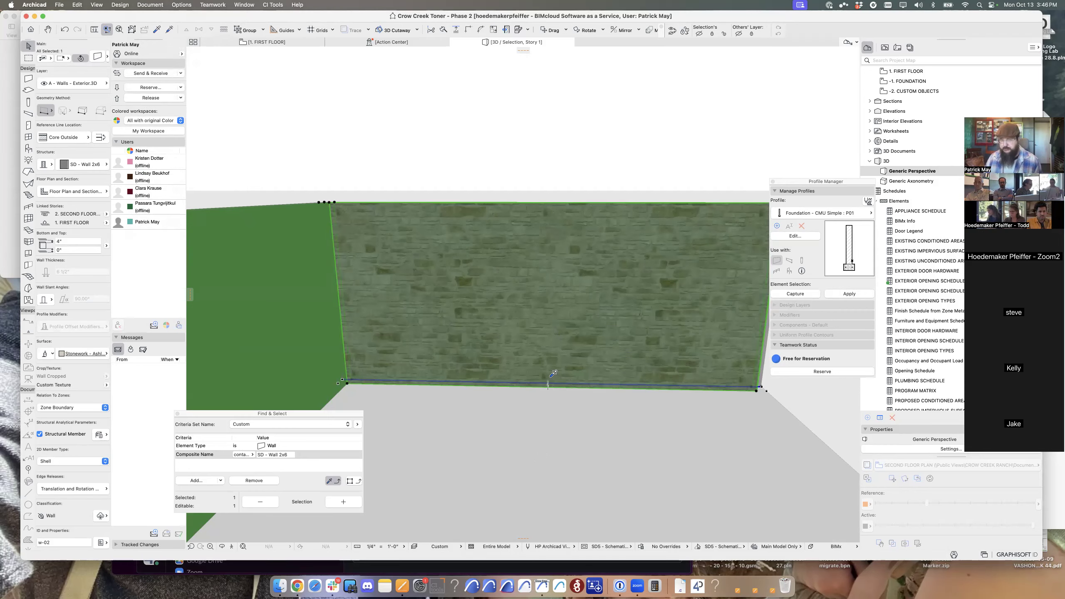
Draw a morph polyline from the wall's base corner, 2' along the base edge and 2' straight up the face.
scroll(545, 384, "up", 3)
scroll(539, 381, "down", 5)
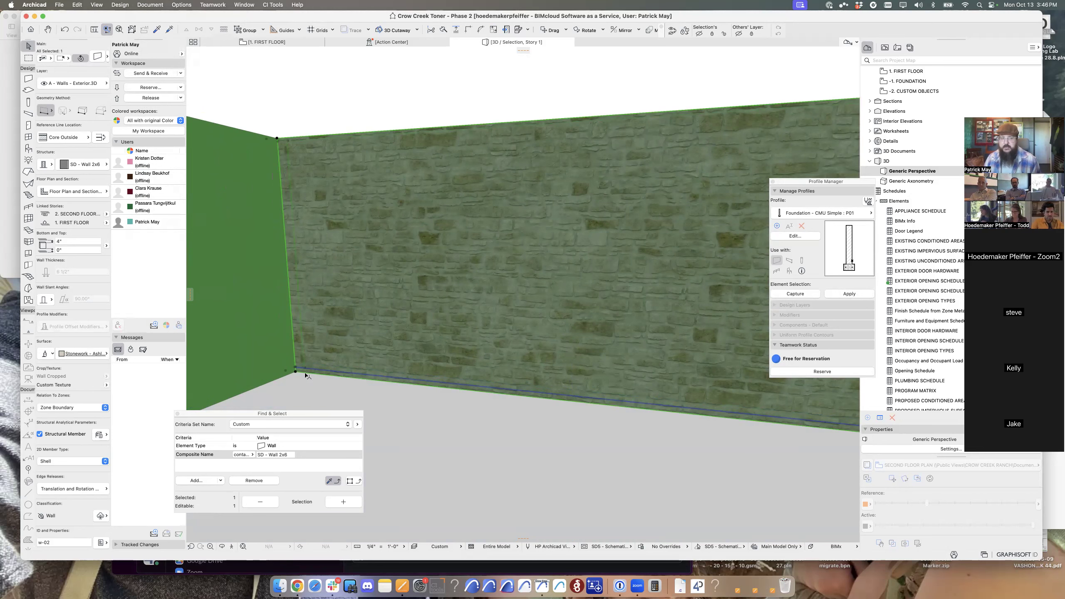
key("Escape")
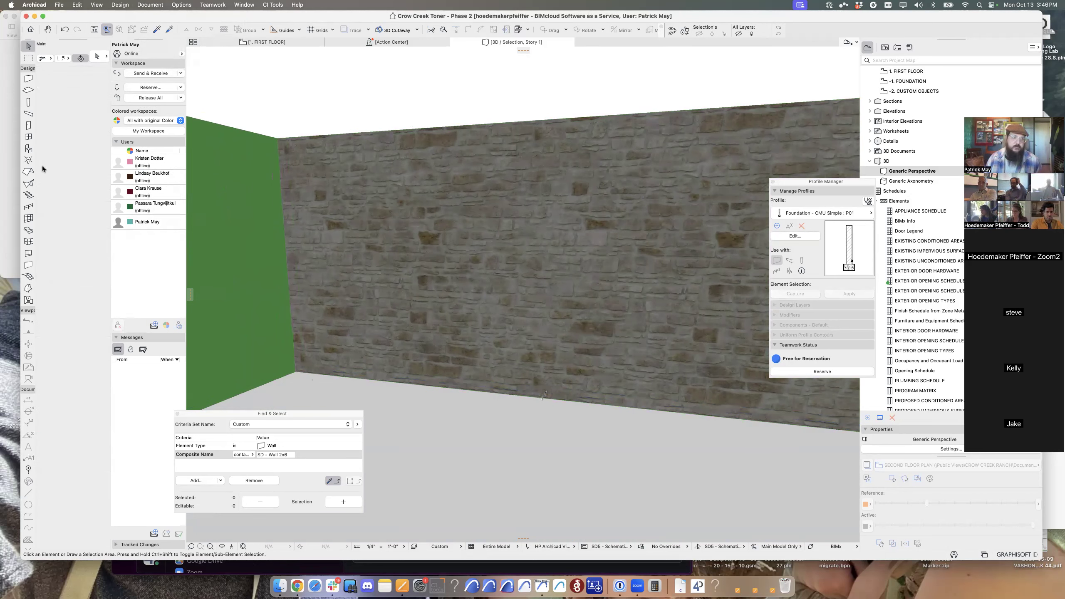
left_click(28, 288)
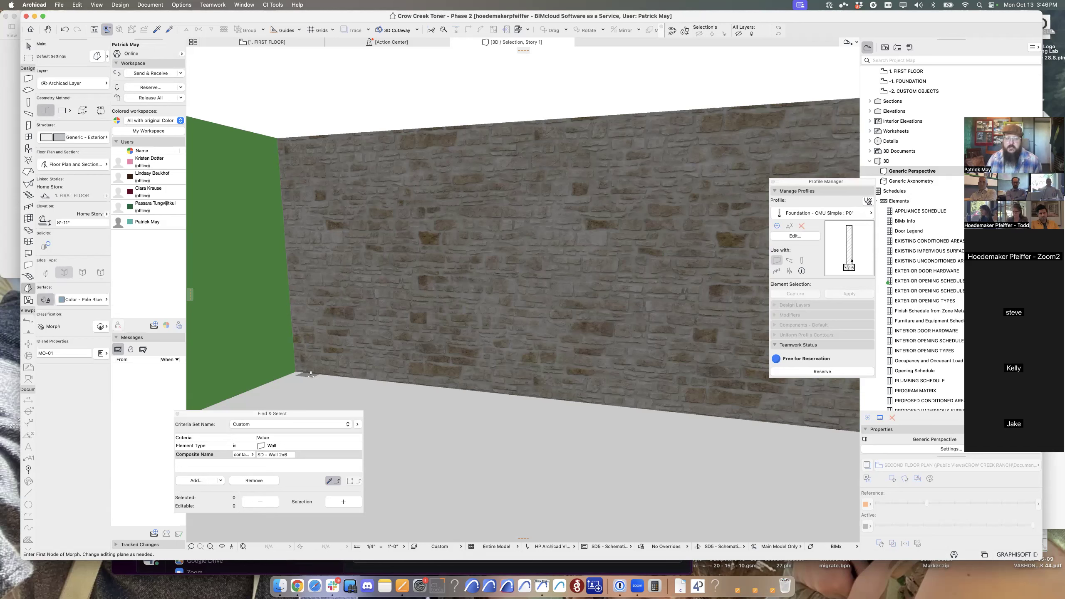
left_click(297, 372)
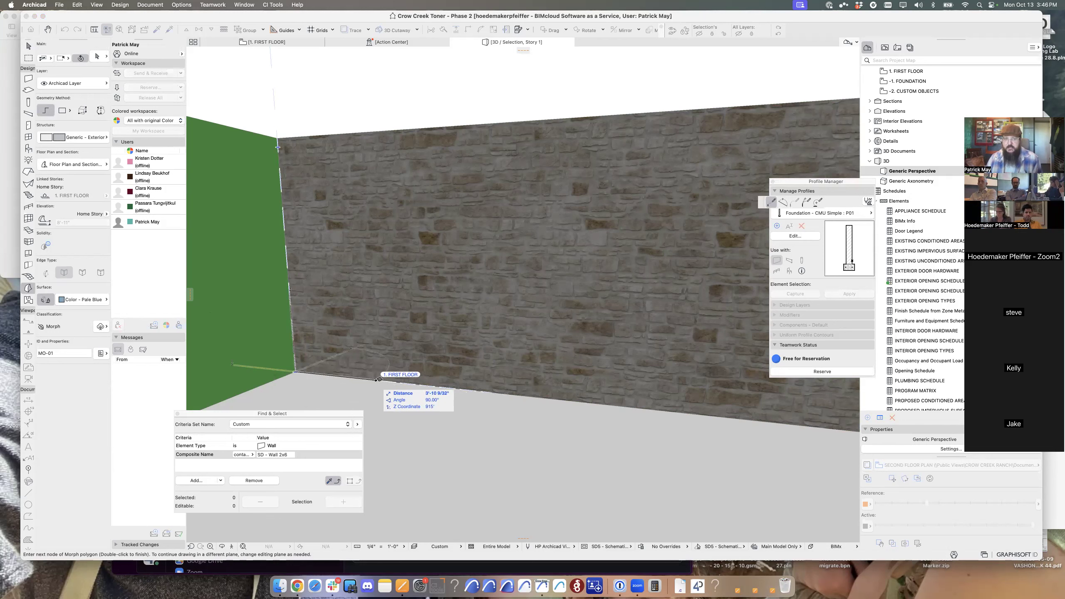
type("2'")
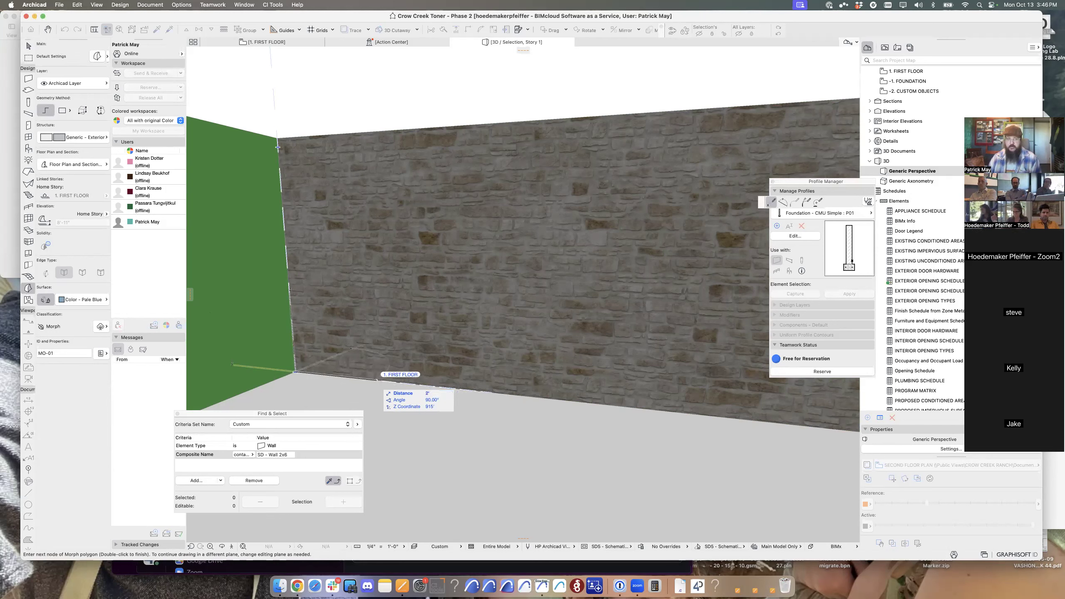
key("Return")
type("2")
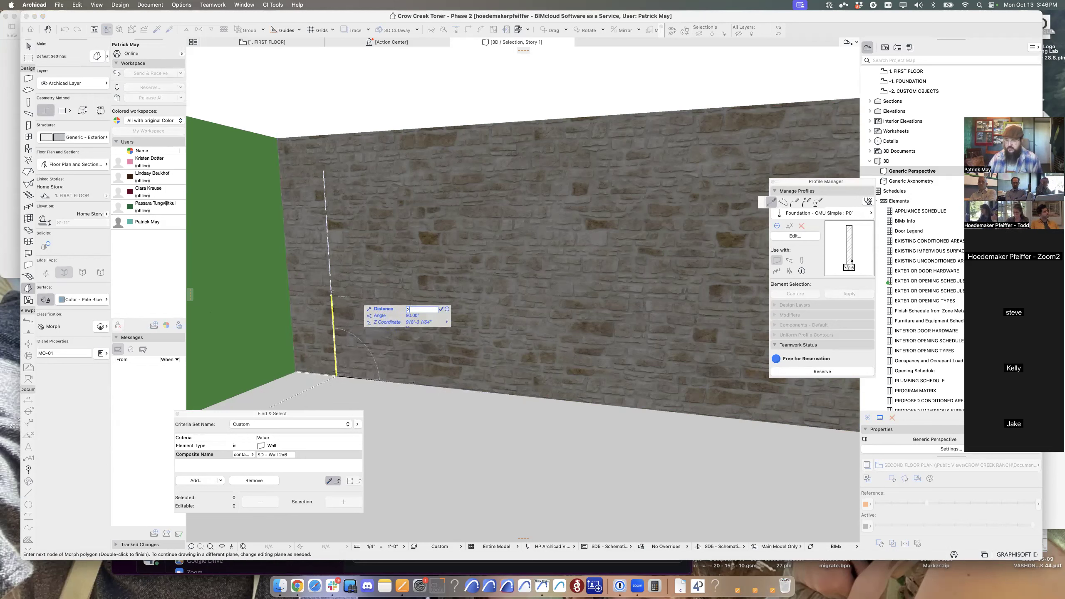
type("'")
key("Return")
double_click(334, 327)
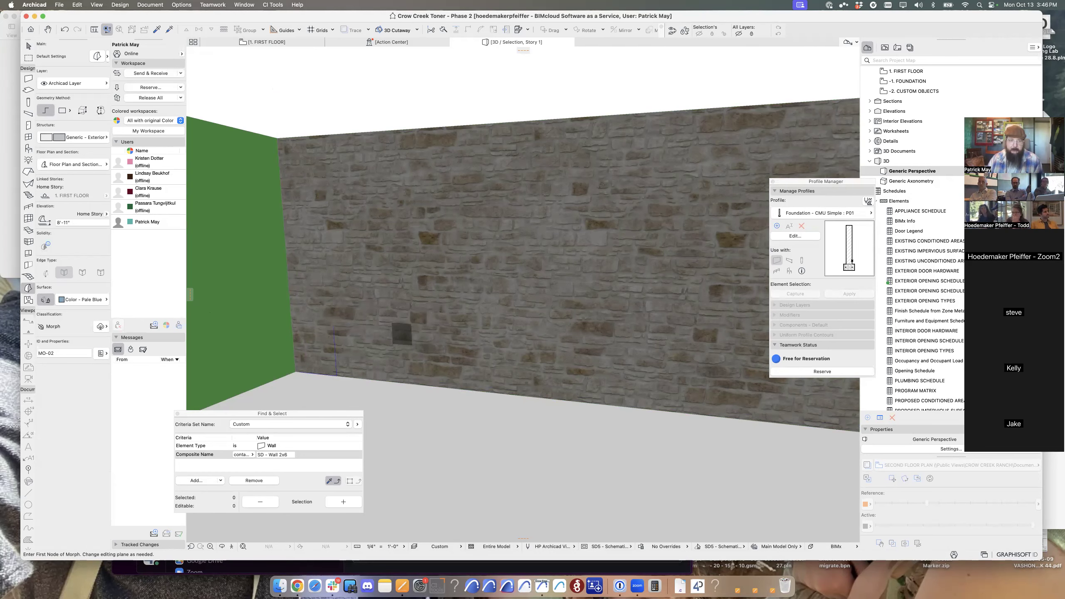
key("Escape")
Set the stone wall's 3D texture origin at the upper end of the vertical morph line.
scroll(340, 344, "up", 5)
middle_click_drag(340, 343, 431, 318)
left_click(432, 294)
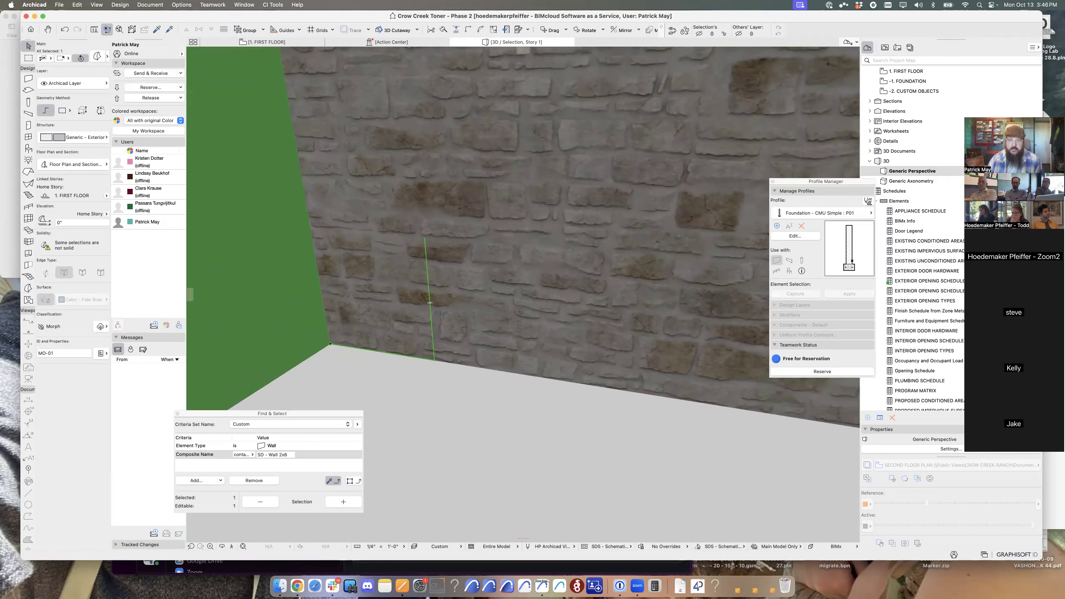
left_click(430, 302, "shift")
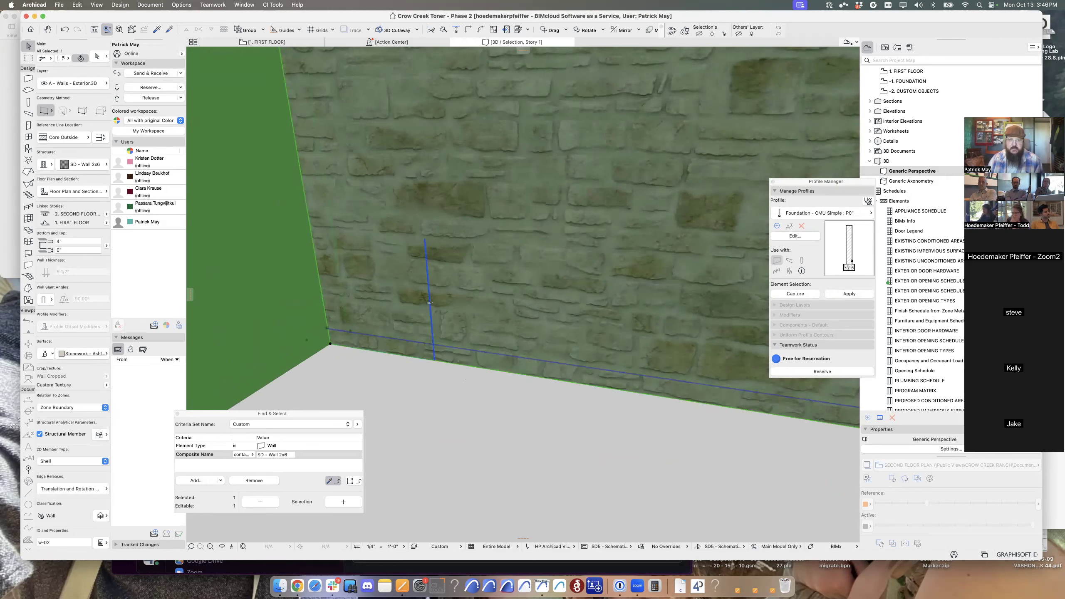
left_click(182, 5)
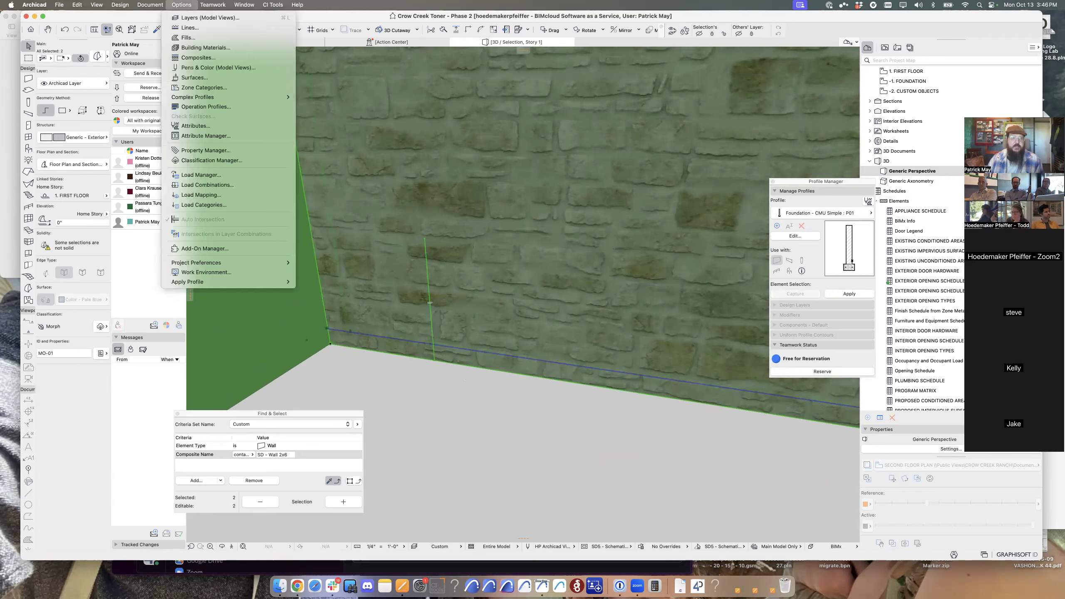
mouse_move(150, 5)
mouse_move(159, 233)
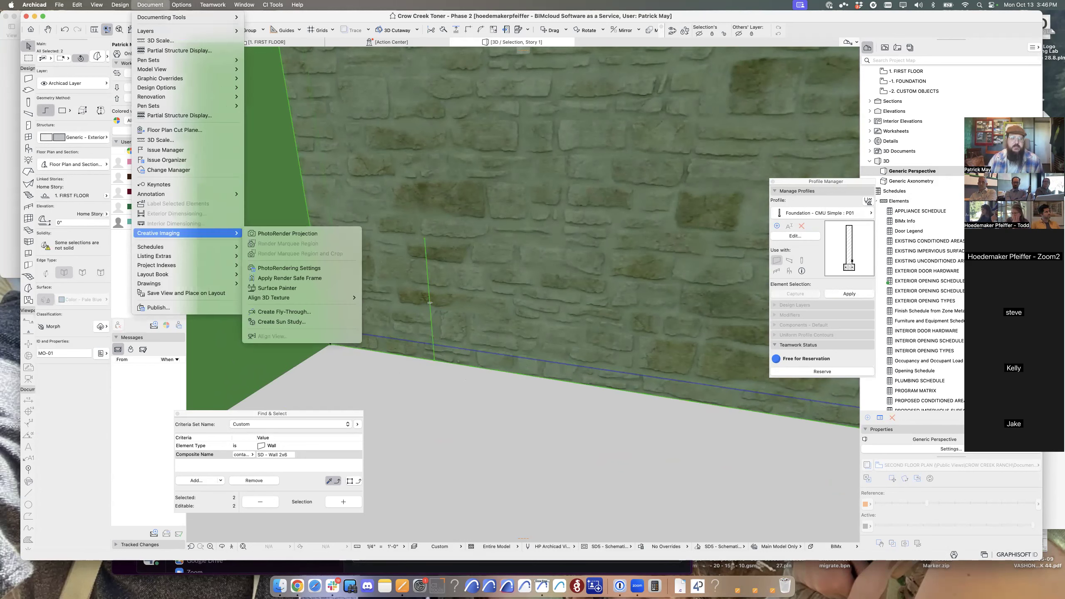
mouse_move(294, 298)
left_click(390, 298)
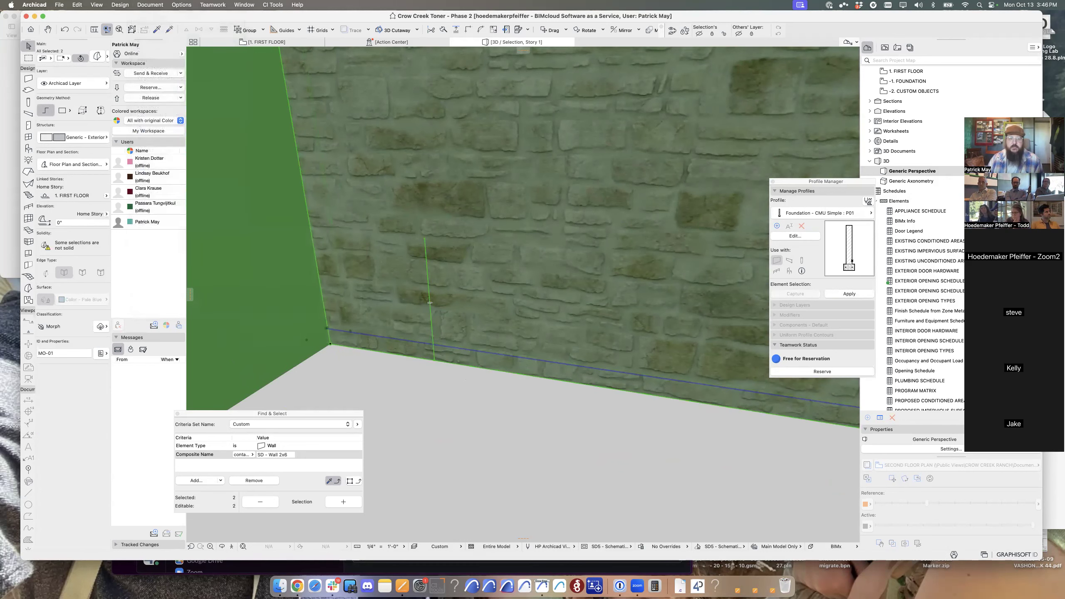
left_click(421, 238)
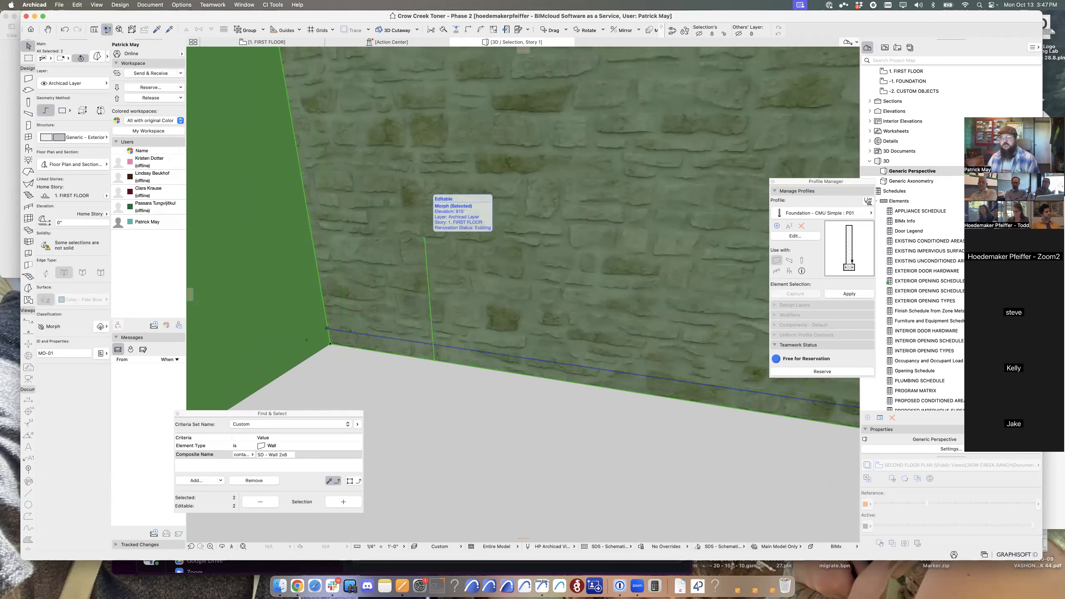
Delete the morph guide polyline from the stone wall and move the Profile Manager palette clear of the model view.
key("Escape")
left_click(430, 303)
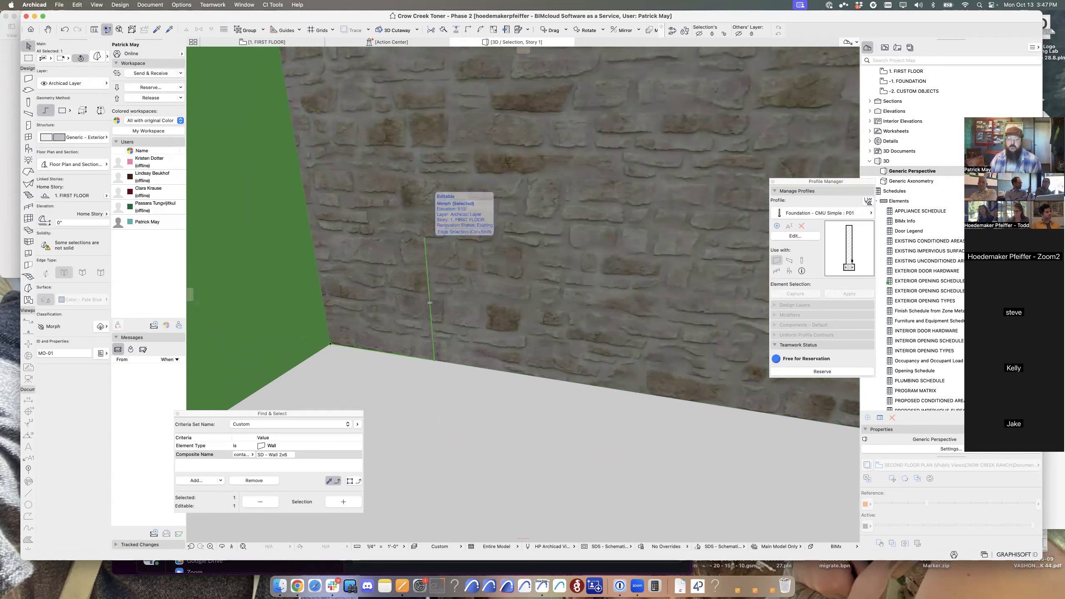
key("Escape")
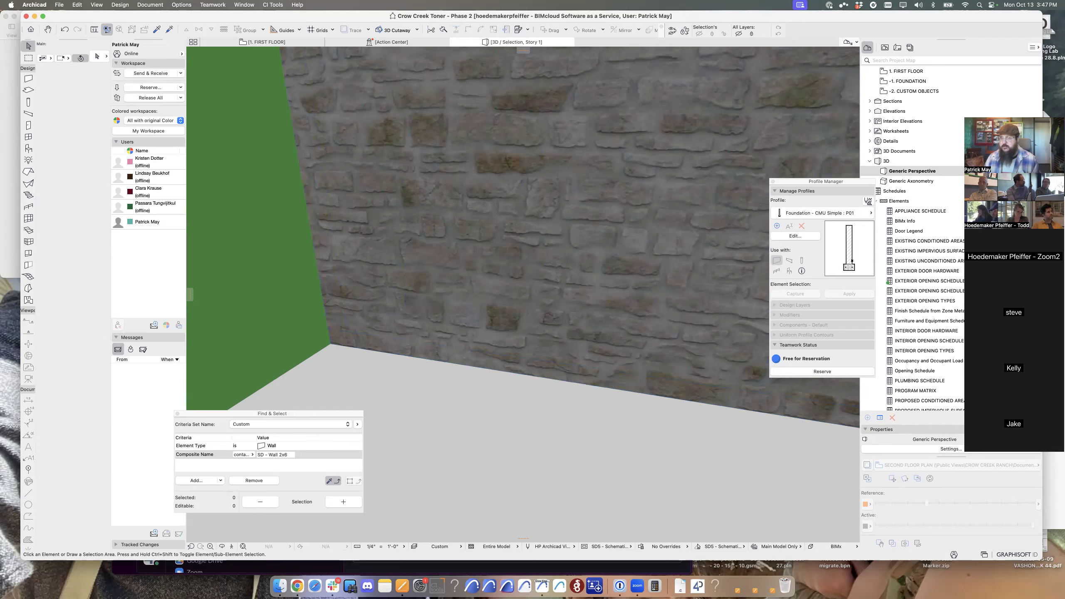
left_click_drag(826, 181, 907, 379)
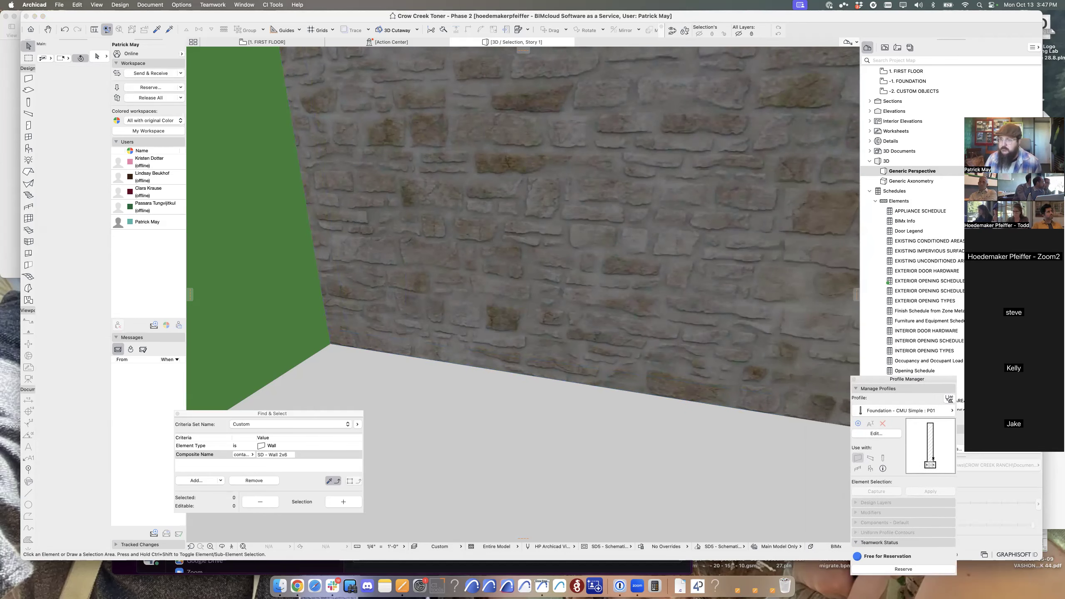
Return to the first floor plan and delete the w-02 label beside the exterior wall.
key("F2")
key("Escape")
middle_click_drag(392, 350, 633, 281)
left_click(724, 257)
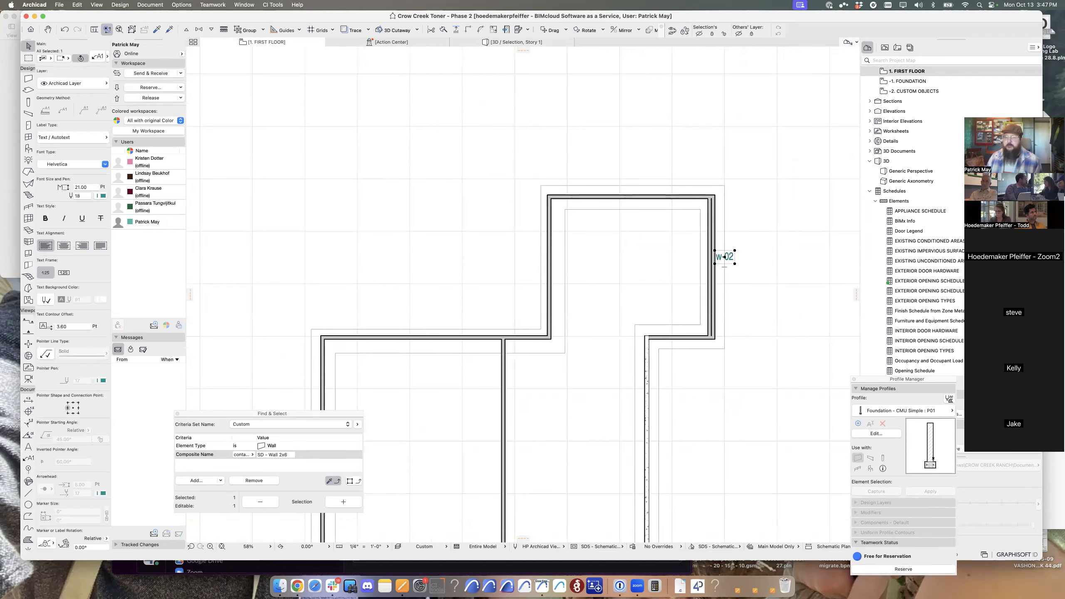
key("Escape")
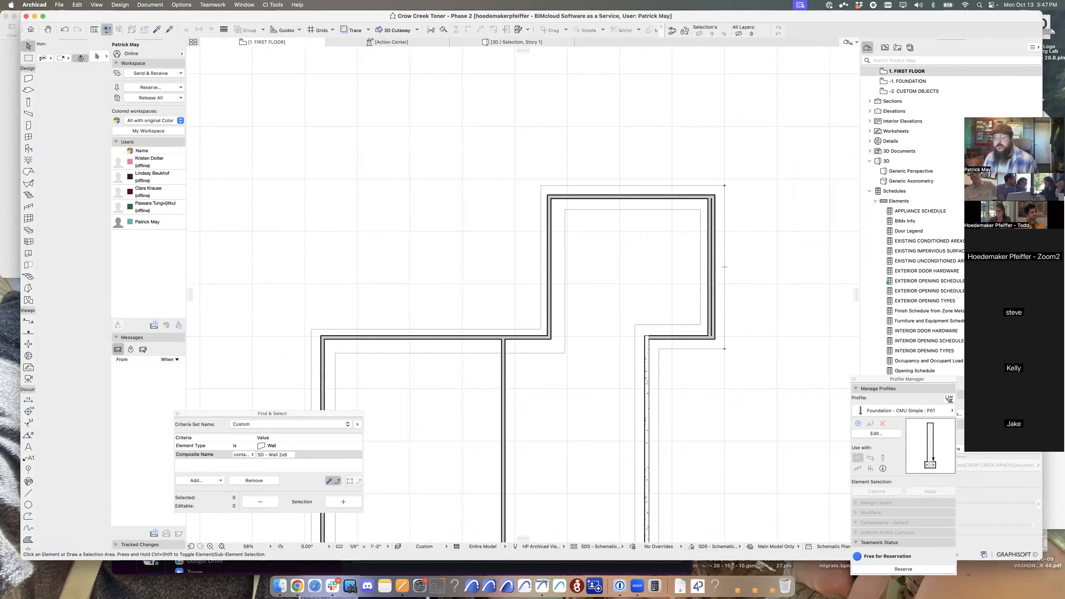
Examine how the composite layers of the SD - Wall 2x6 walls are drawn at the building's outer corner in plan.
middle_click_drag(724, 266, 728, 310)
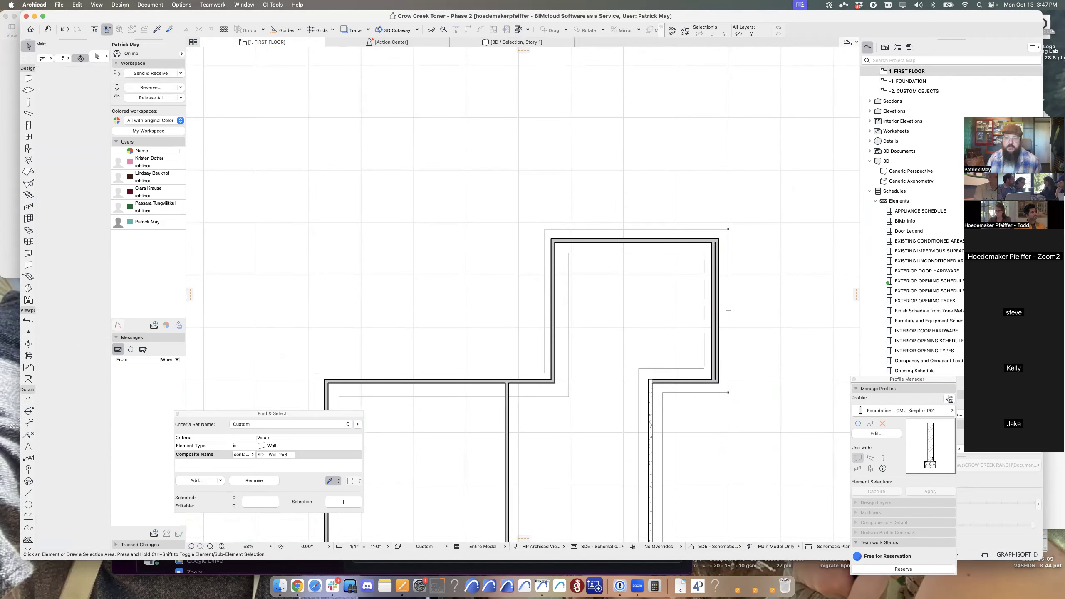
scroll(562, 256, "up", 5)
scroll(547, 226, "up", 10)
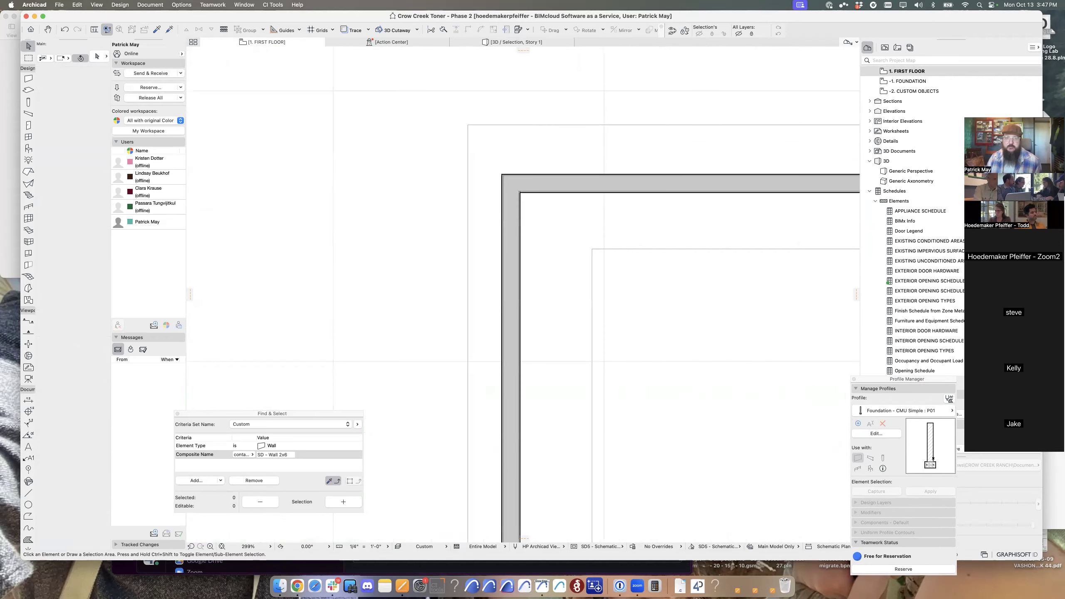
scroll(524, 268, "up", 8)
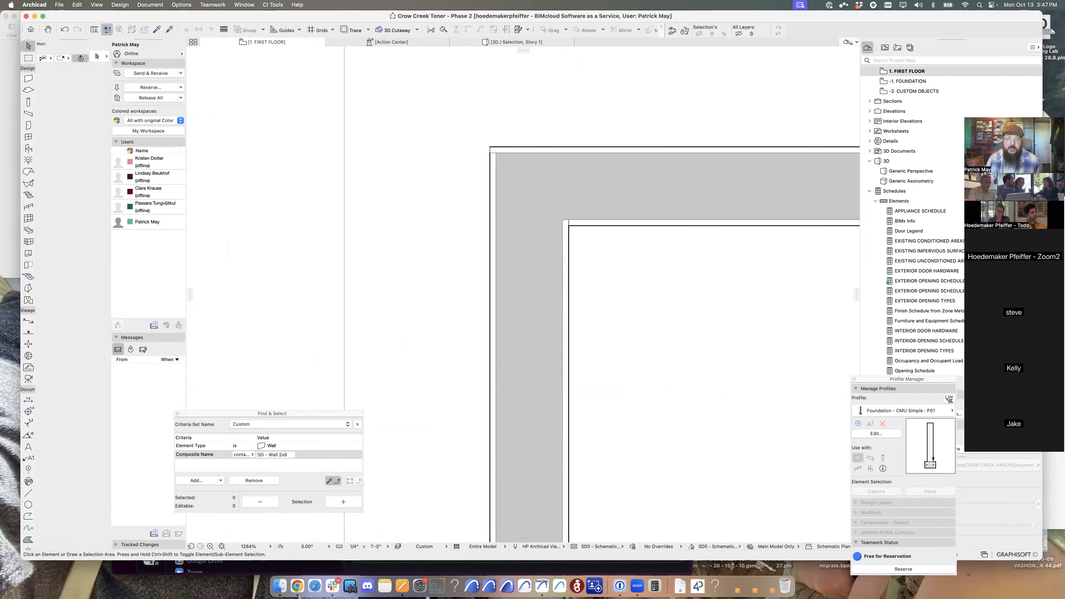
left_click(529, 277)
left_click(589, 186)
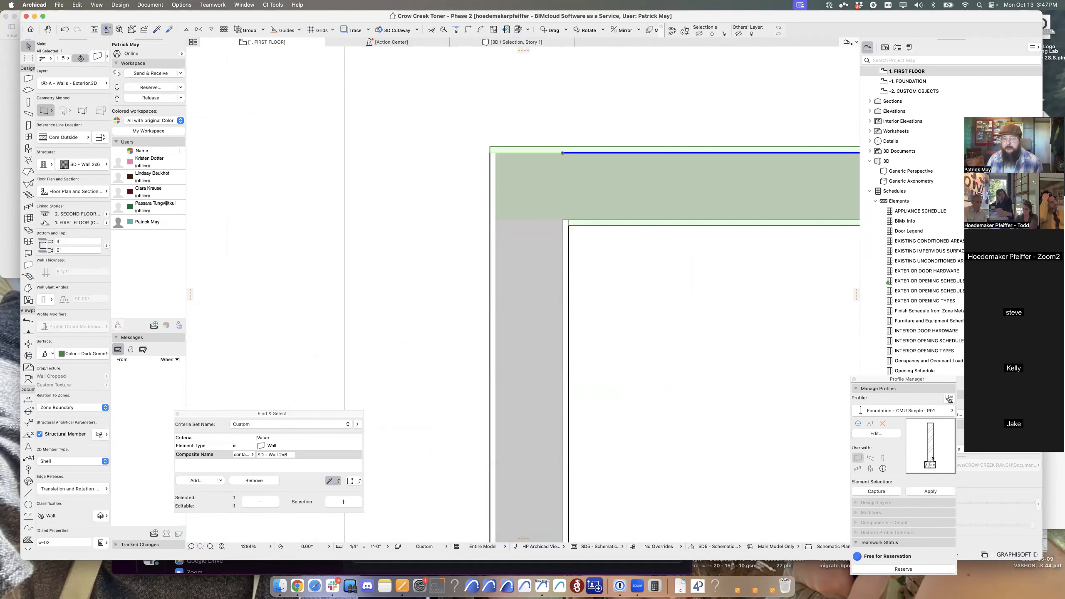
scroll(522, 239, "down", 15)
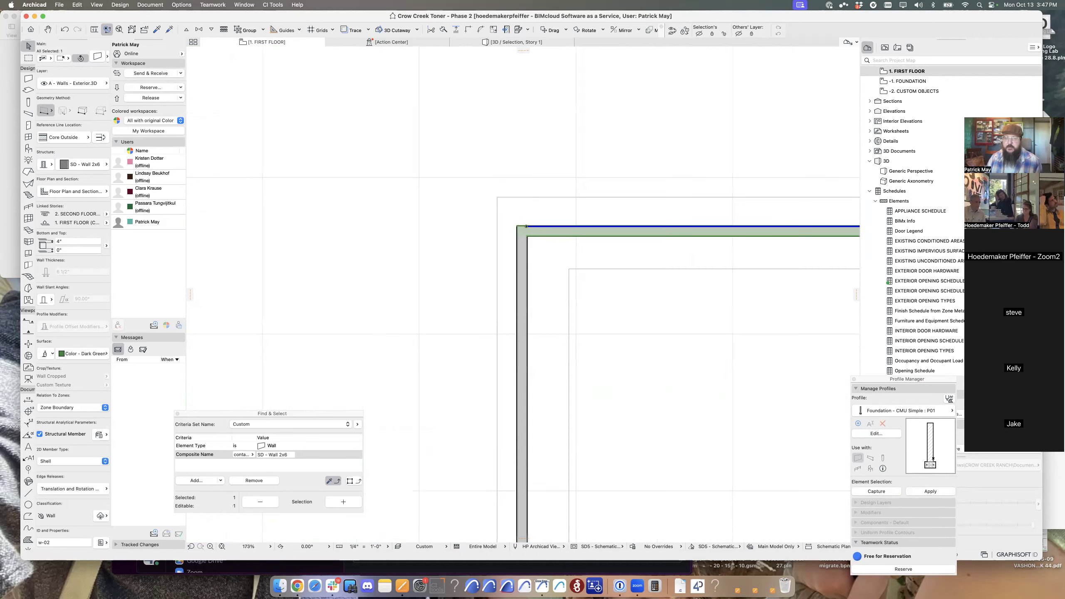
middle_click_drag(522, 235, 517, 244)
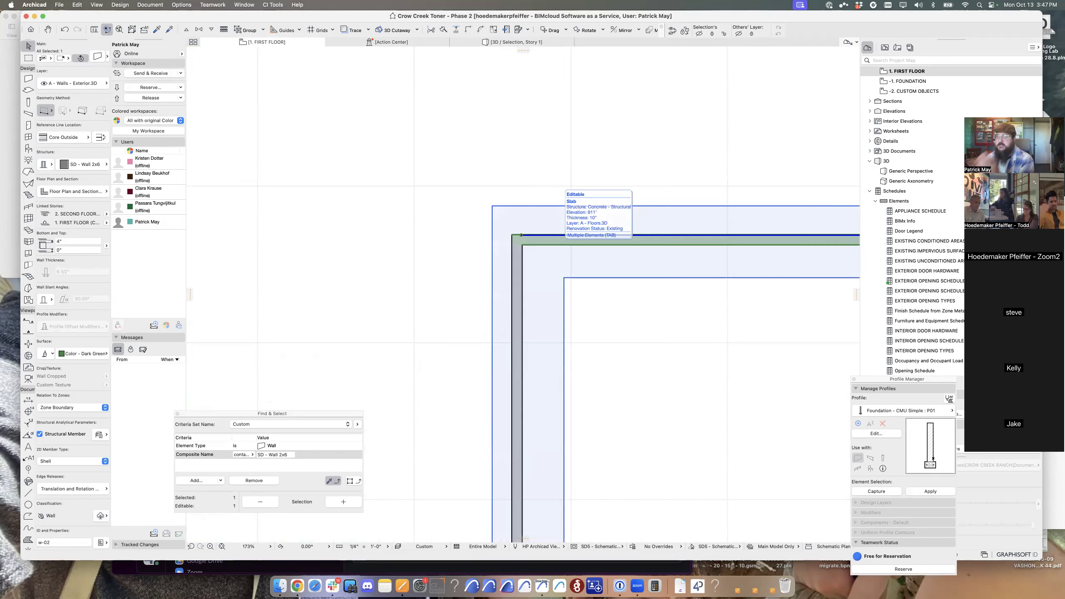
Show the saved view list and look over the layer combinations, highlighting A1 - Existing Plans, without applying a change.
left_click(885, 47)
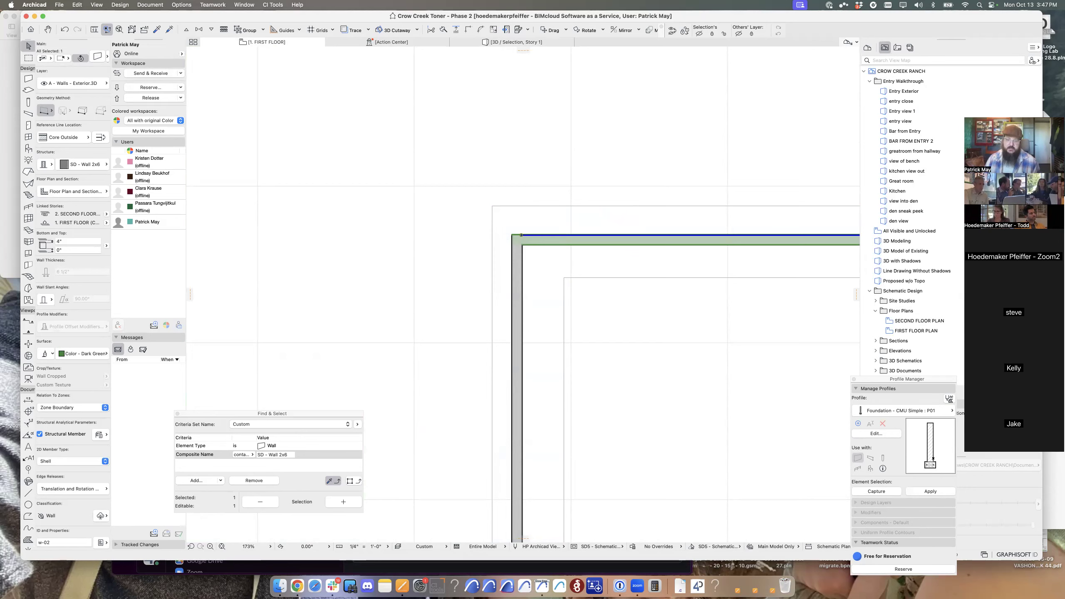
key("super+l")
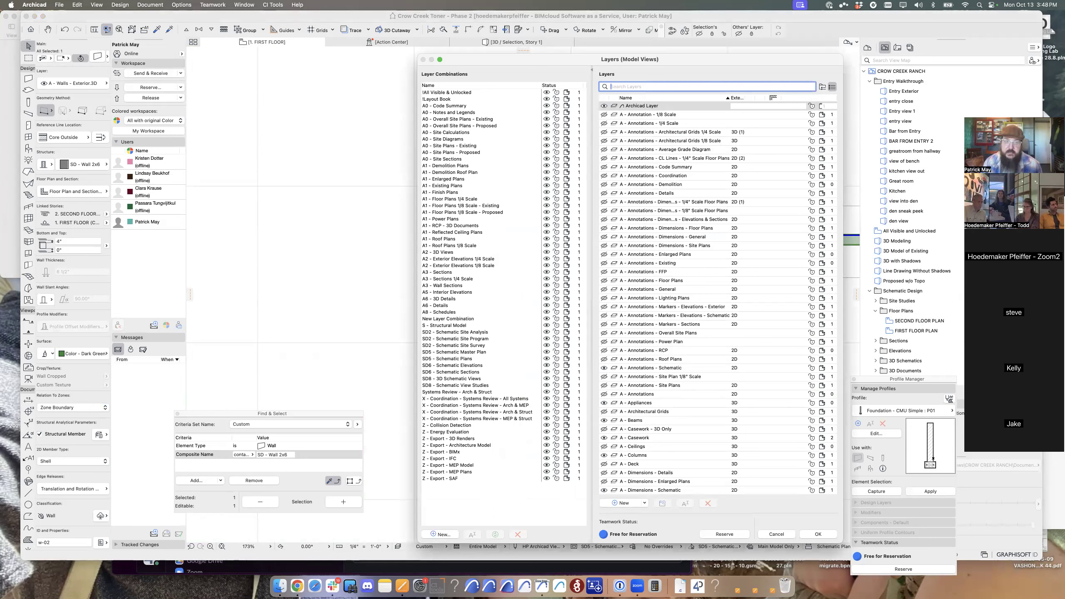
left_click(442, 186)
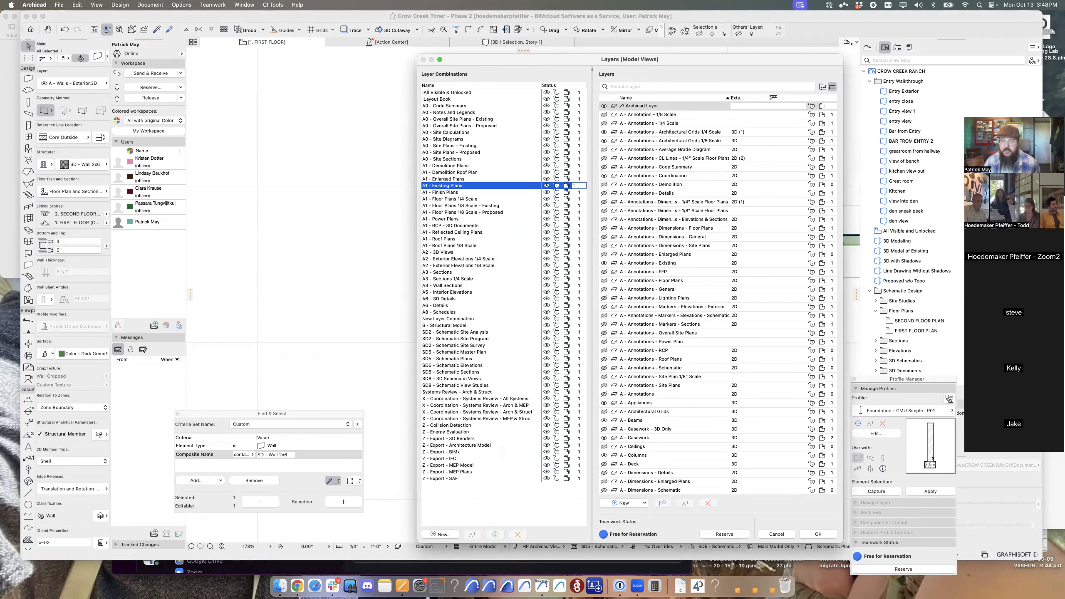
key("Escape")
Place a D2 27 double door, 6'-4" by 8', in the horizontal exterior wall of the first floor plan.
scroll(530, 248, "up", 6)
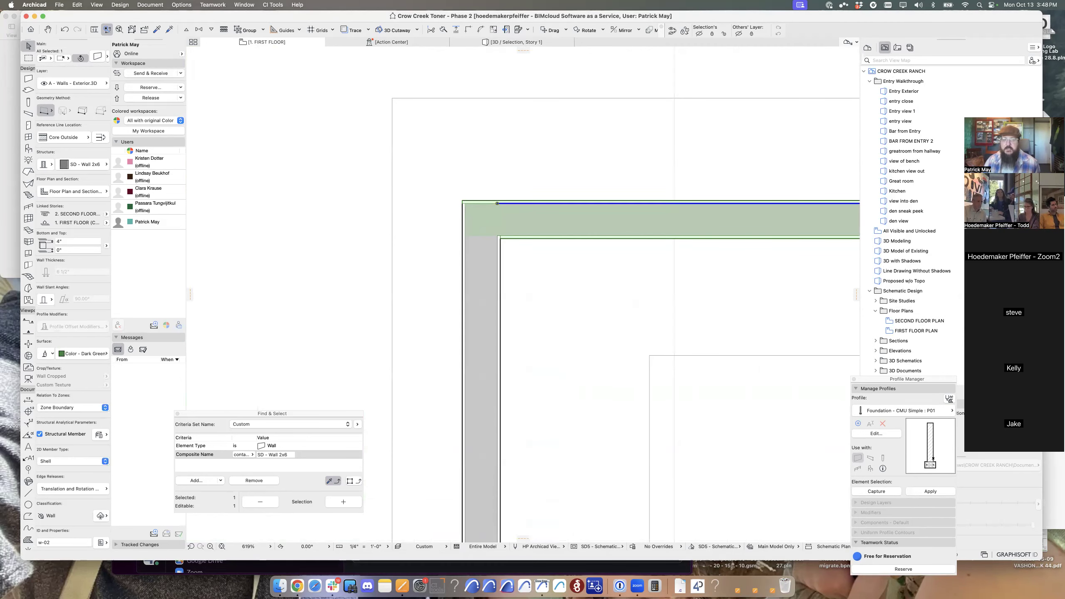
middle_click_drag(530, 247, 374, 242)
key("Escape")
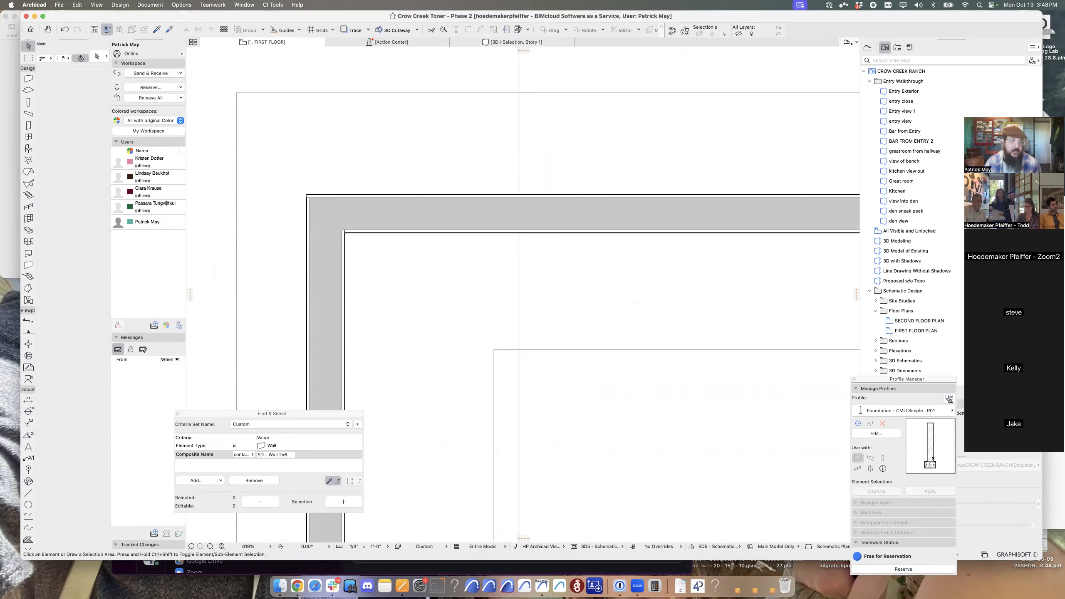
scroll(472, 319, "down", 7)
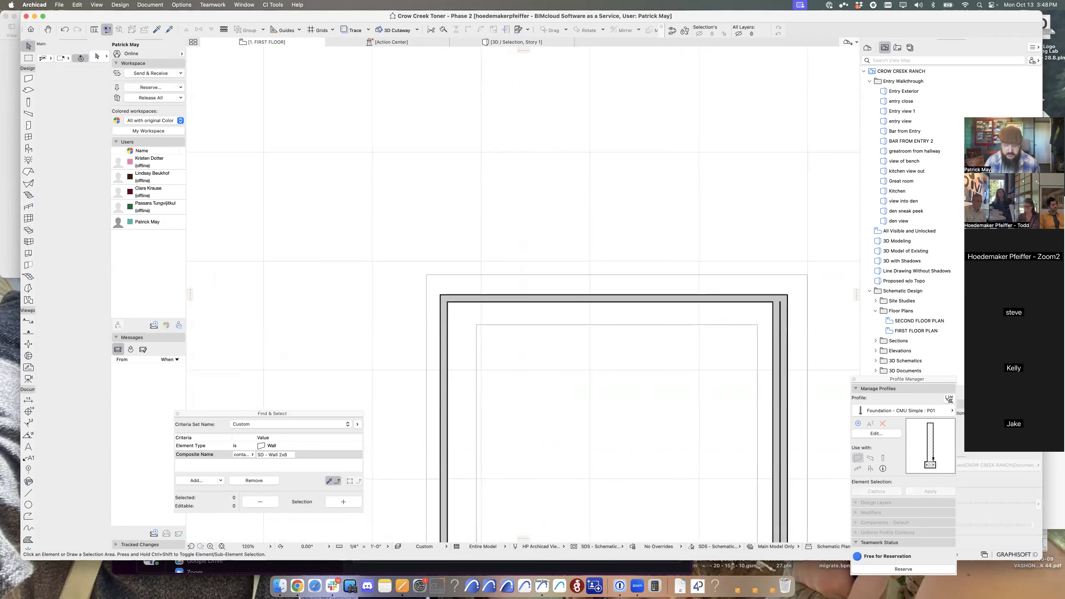
left_click(28, 125)
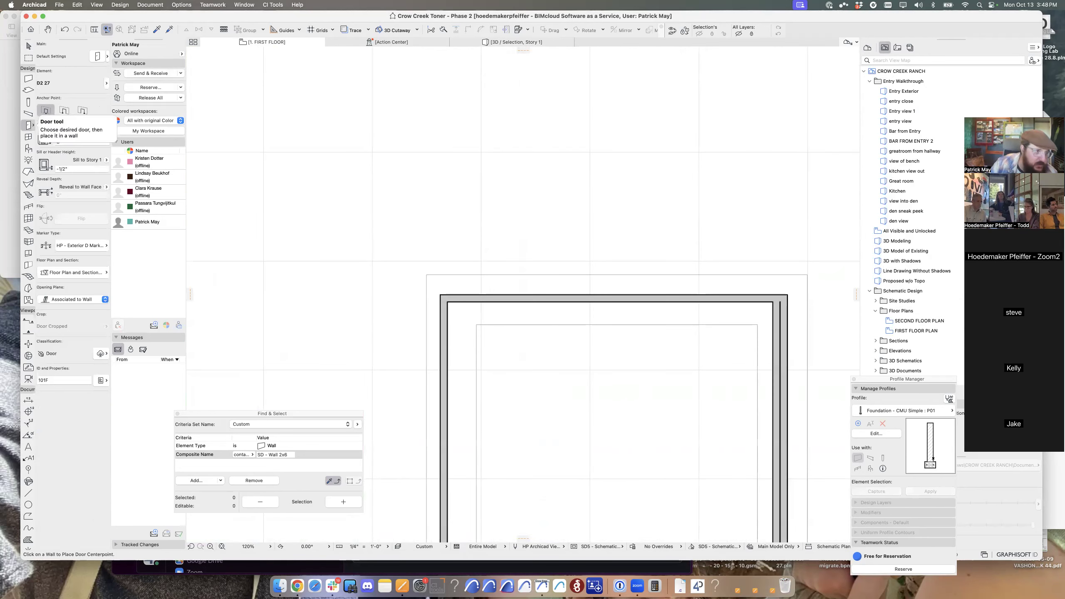
left_click(565, 296)
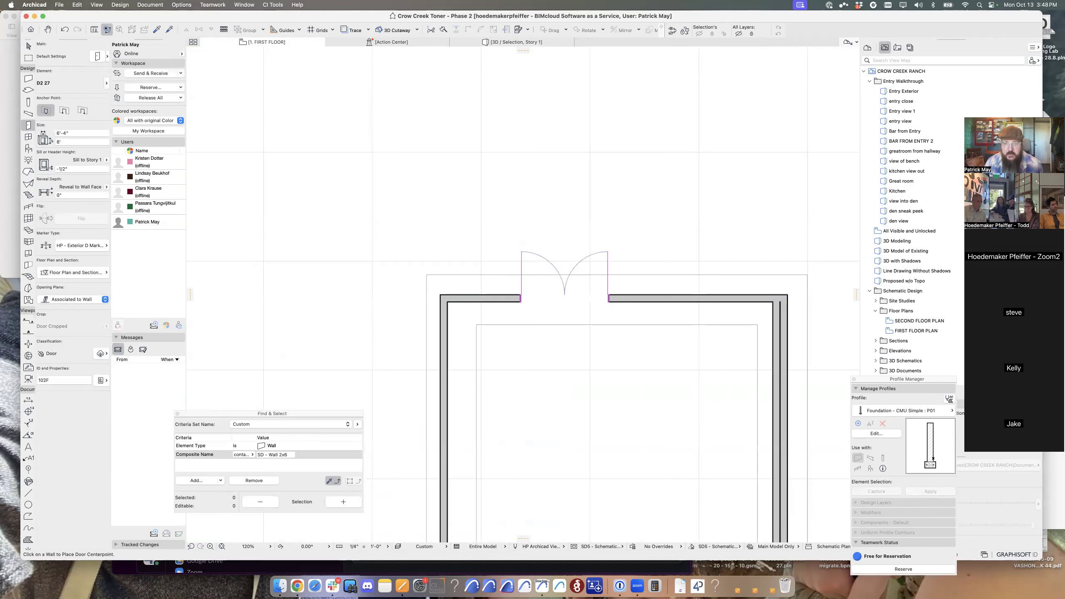
scroll(565, 296, "up", 5)
key("Escape")
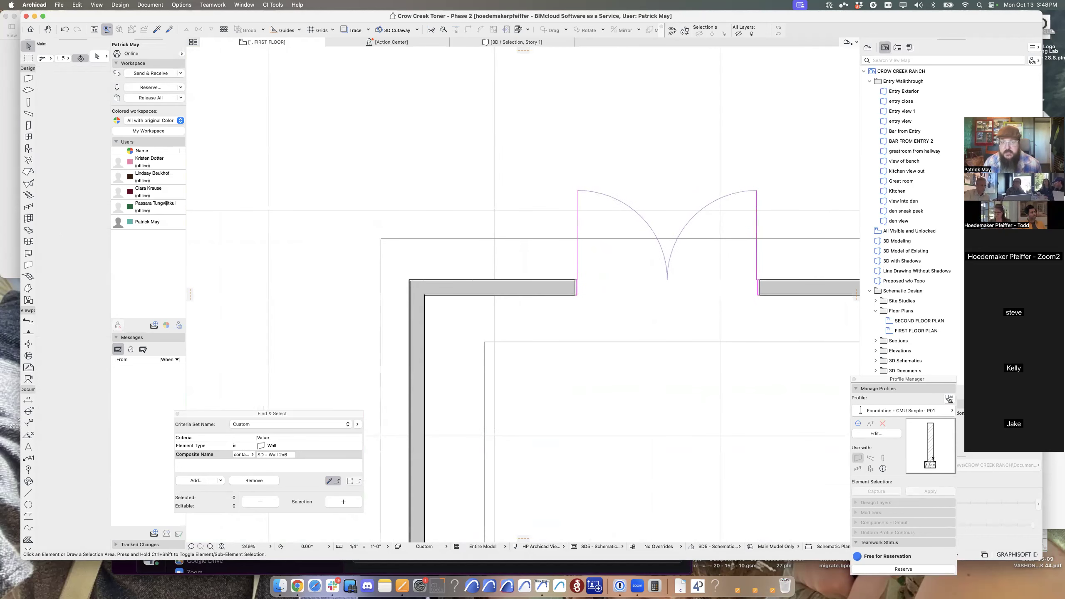
left_click(577, 280)
key("Escape")
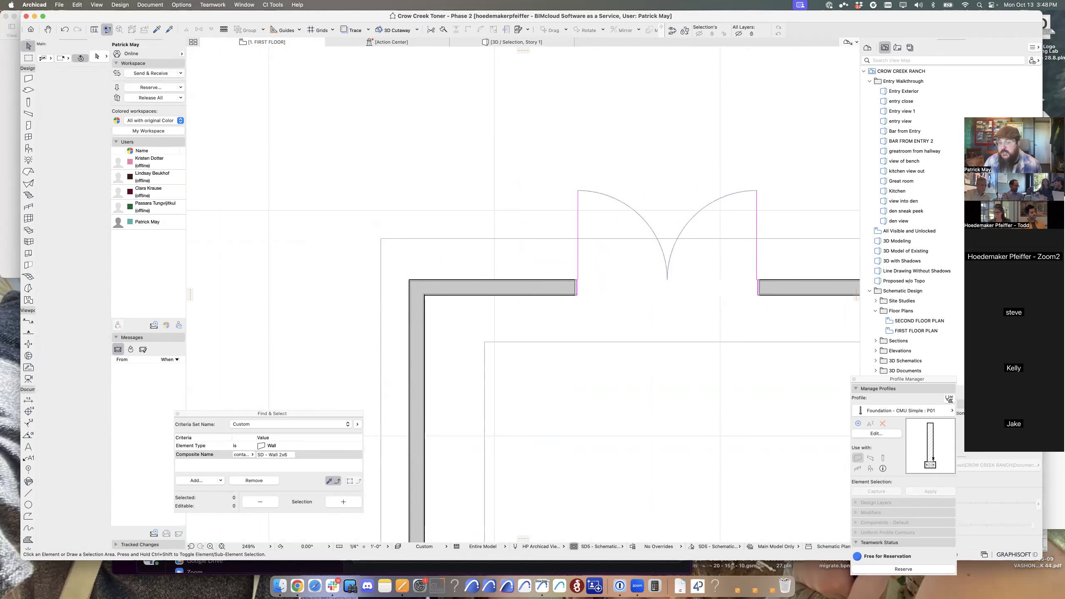
Compare the A1 - Floor Plans 1/4 Scale and SD5 - Schematic Plans combinations in the Model View Options.
left_click(574, 547)
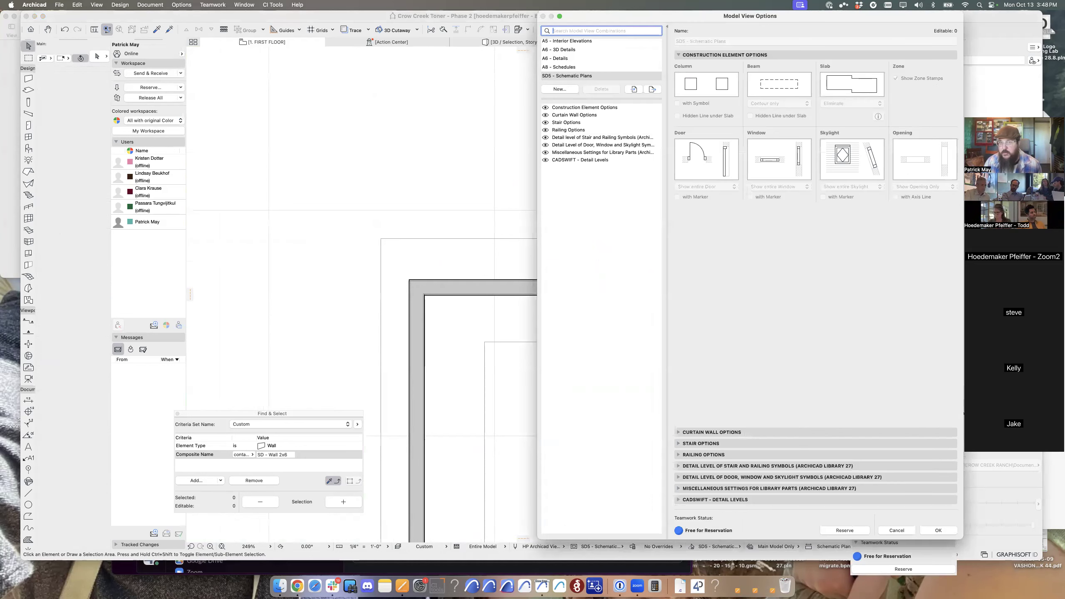
left_click_drag(708, 15, 369, 16)
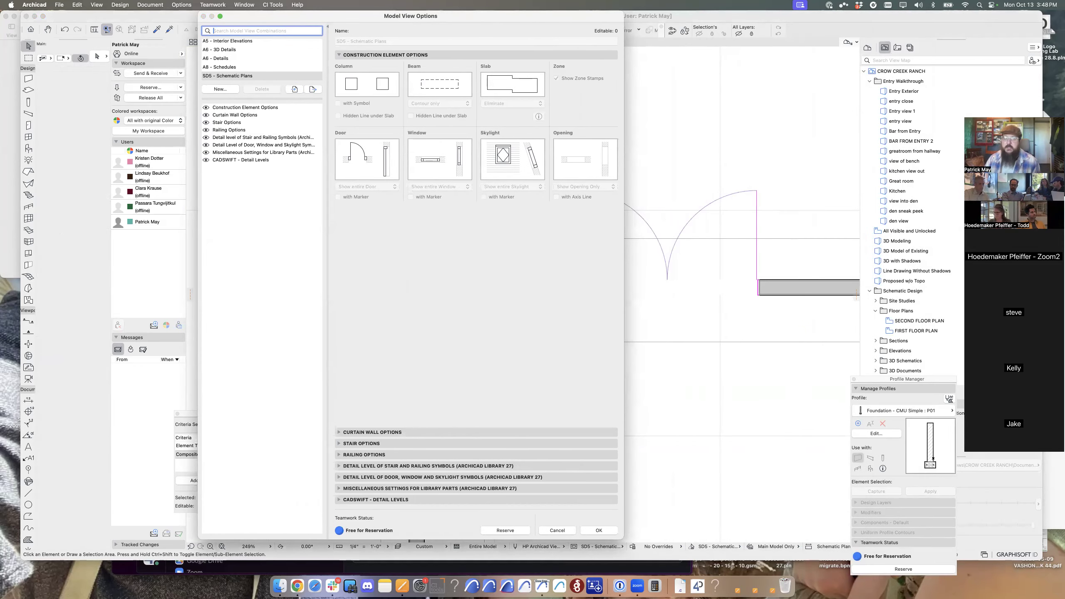
left_click_drag(369, 16, 540, 16)
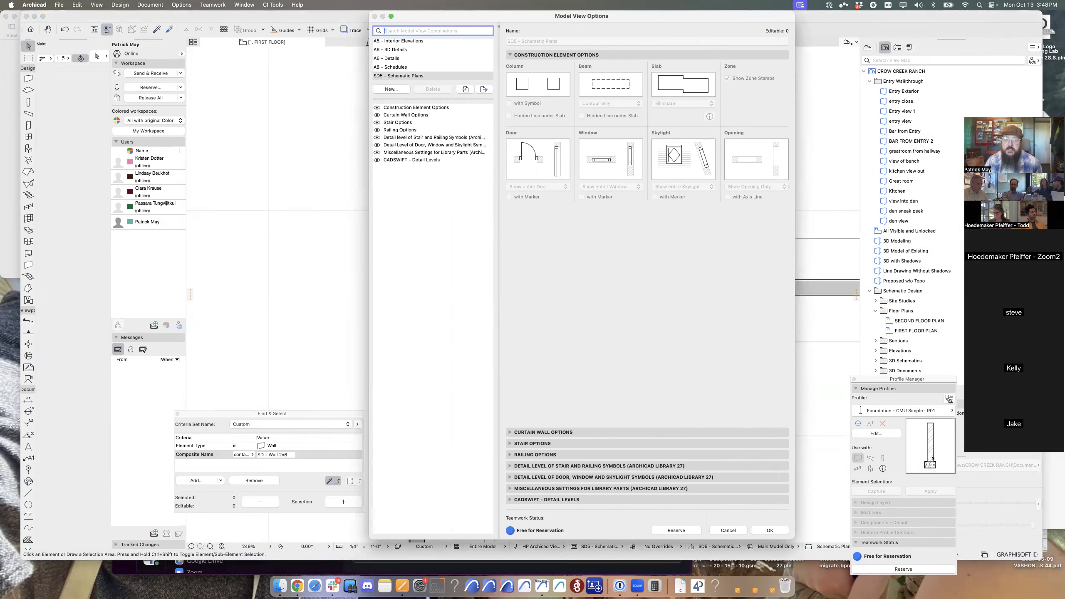
left_click_drag(455, 99, 455, 417)
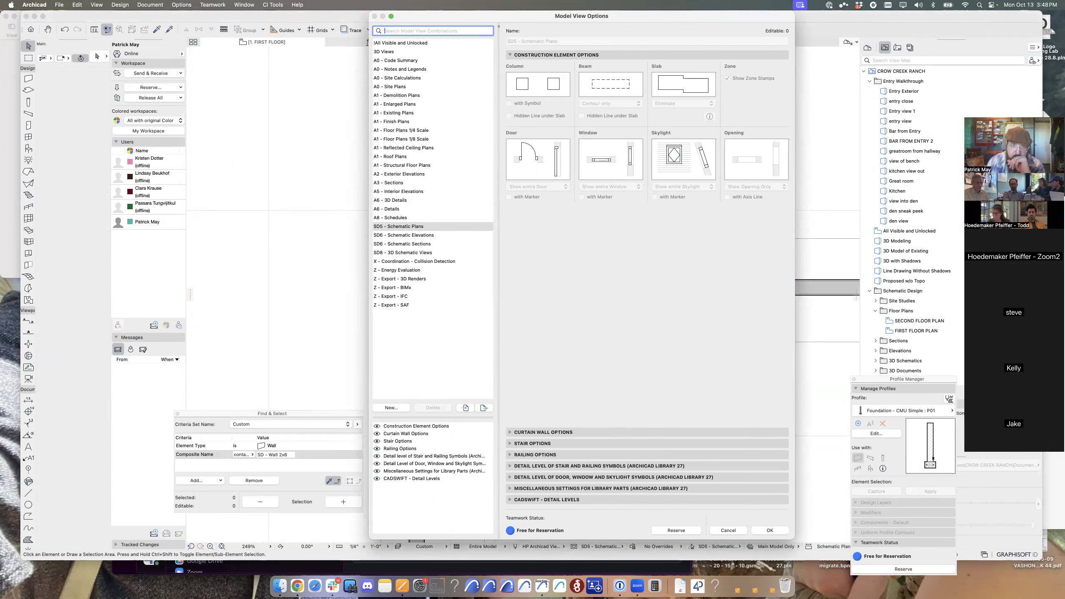
left_click(401, 131)
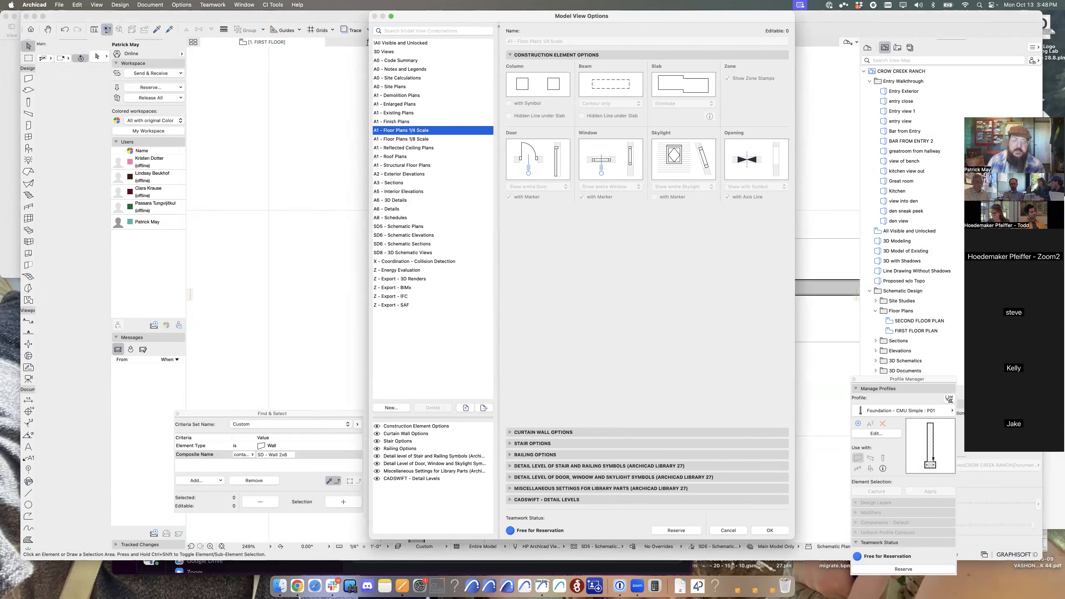
left_click(398, 227)
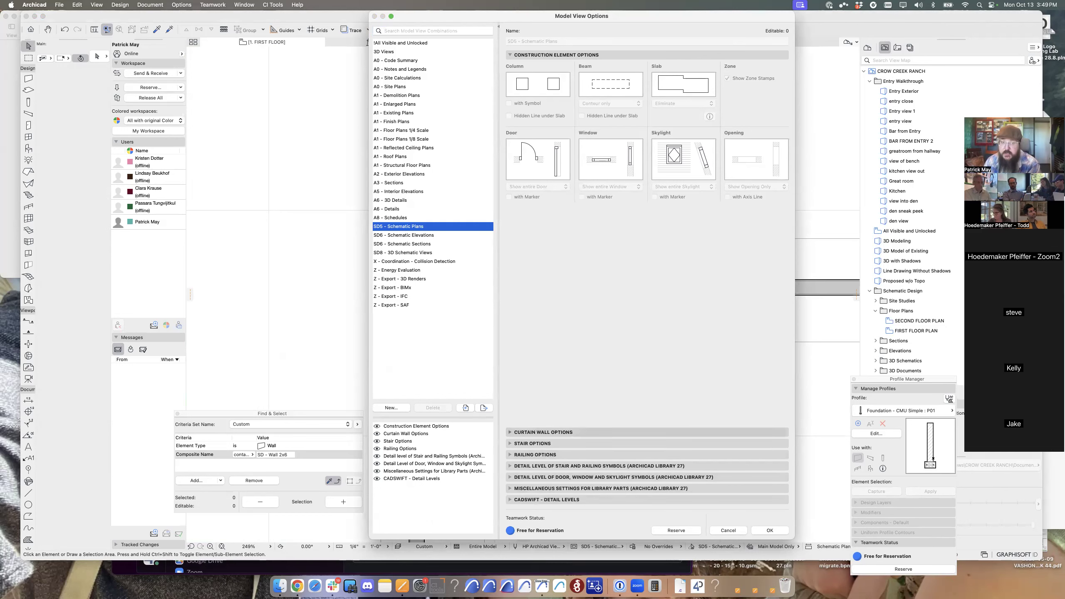
Review the curtain wall, stair, railing and door symbol settings of SD5 - Schematic Plans, including the Medium - Opened Leaf door symbol.
left_click(537, 432)
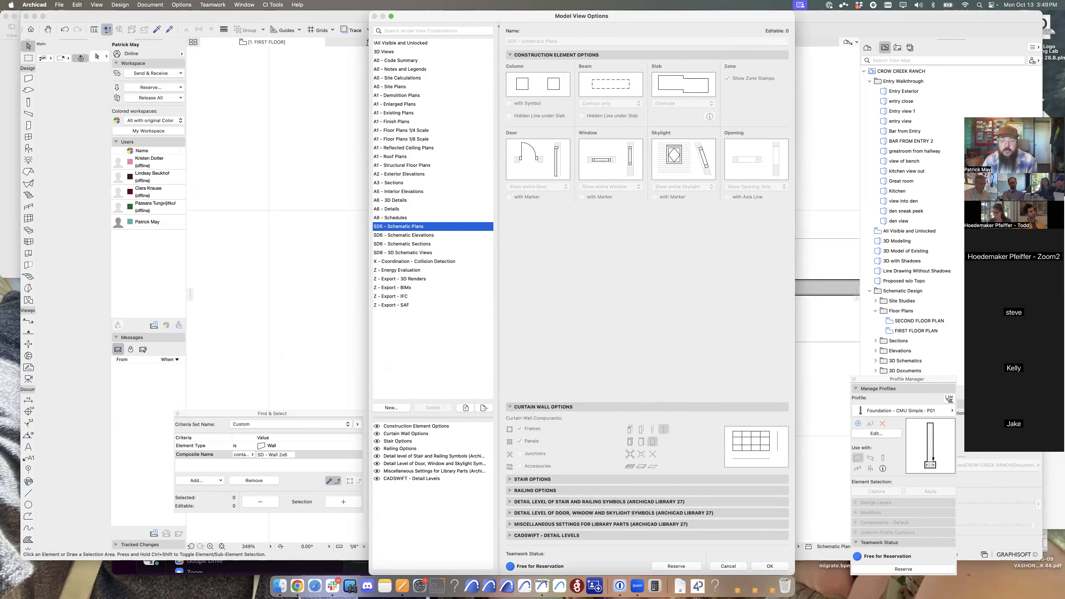
left_click(533, 479)
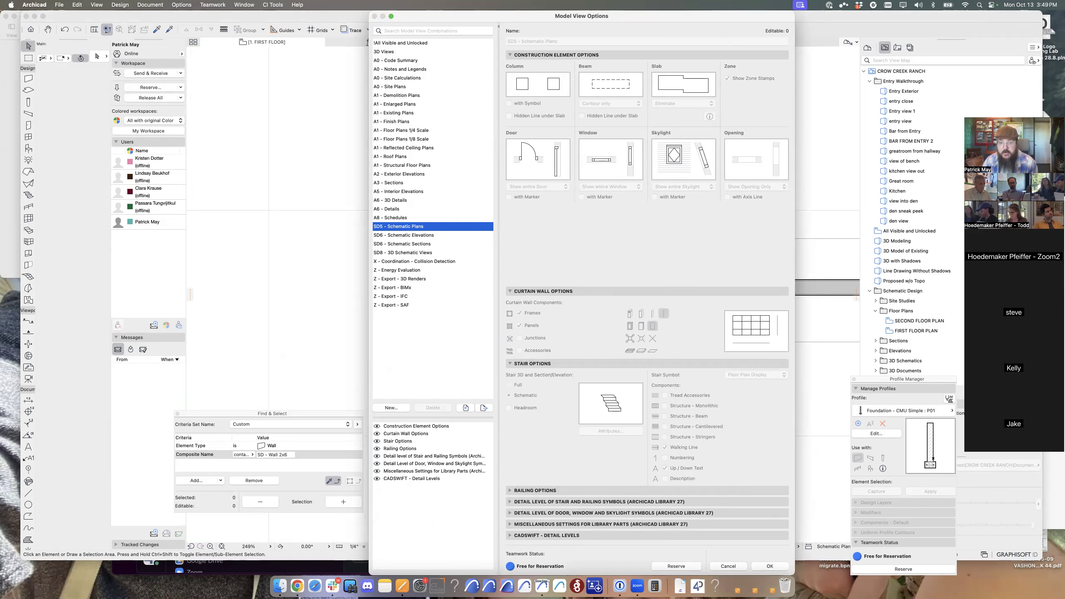
left_click(535, 490)
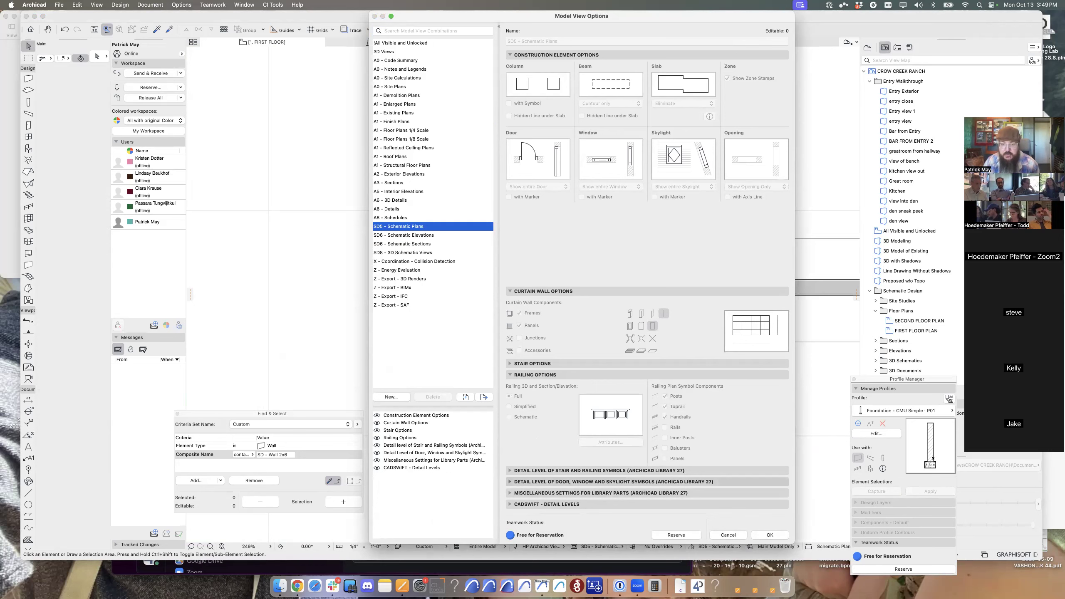
left_click(541, 482)
left_click(578, 416)
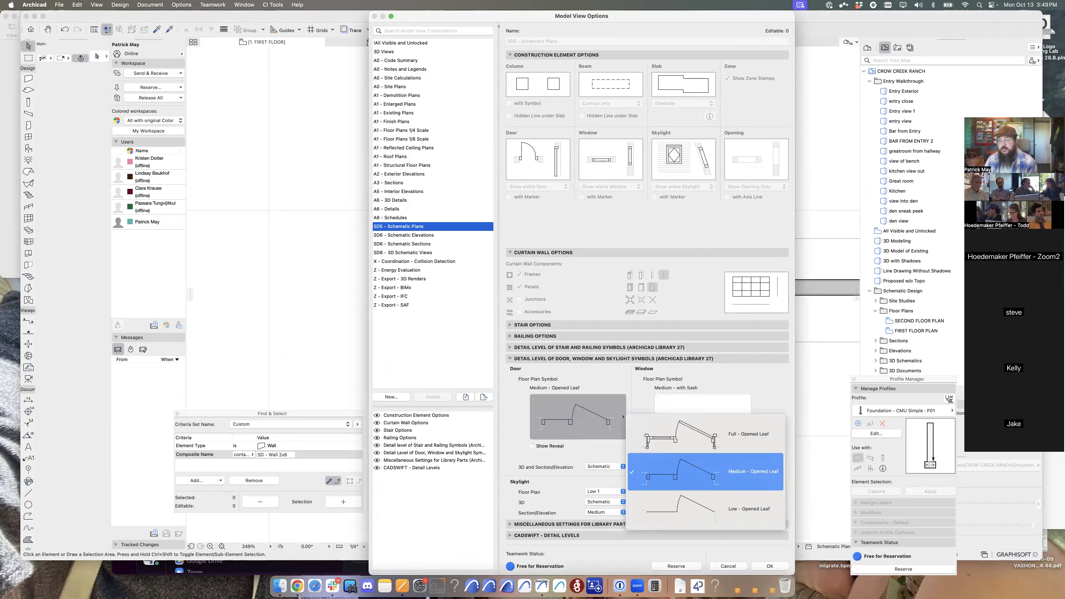
left_click(713, 471)
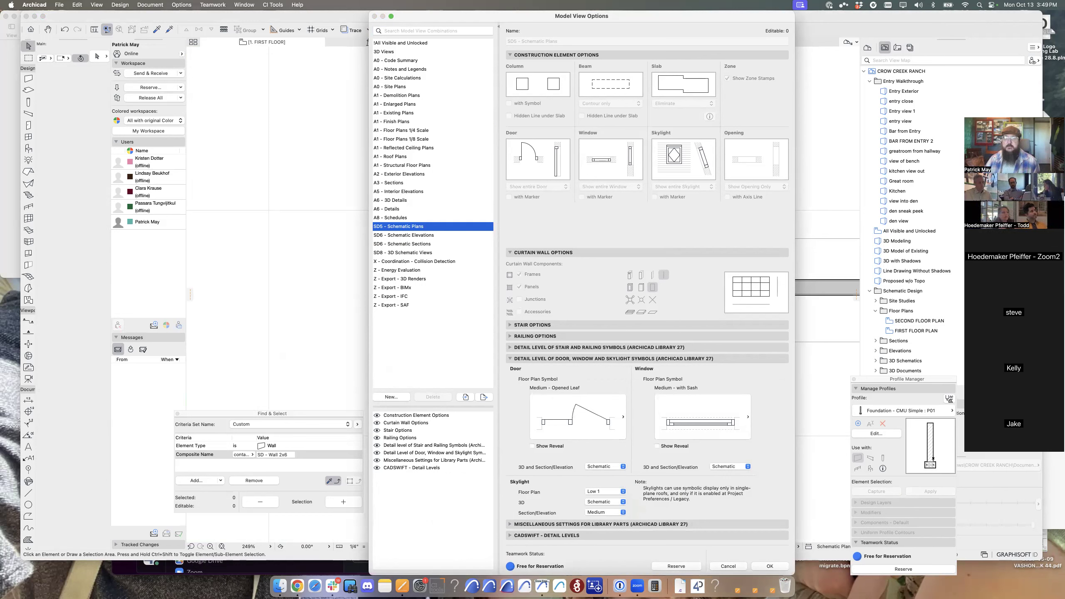
left_click_drag(621, 15, 333, 16)
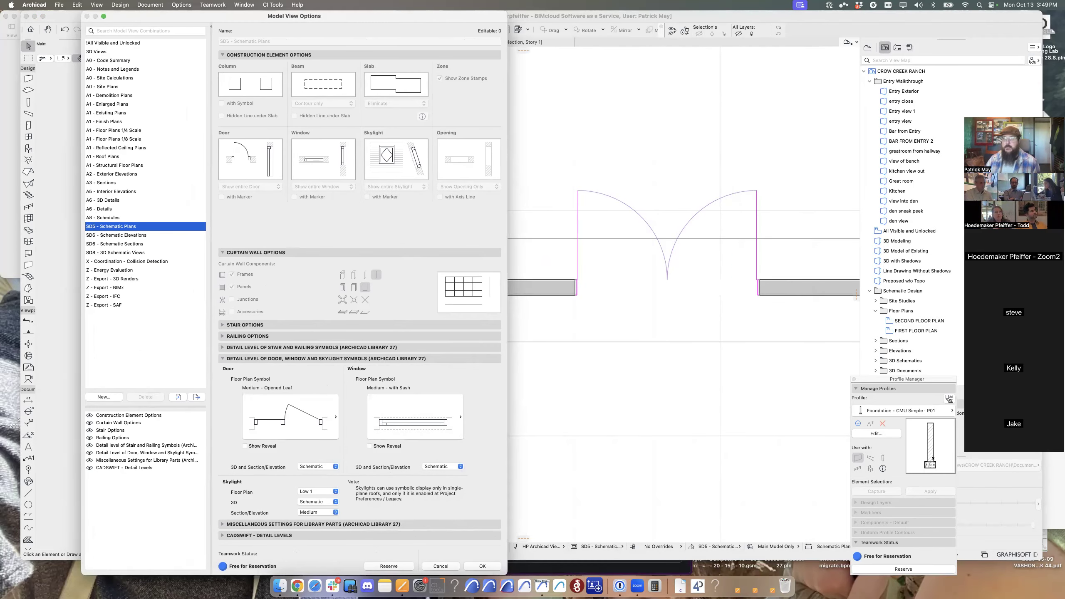
key("Escape")
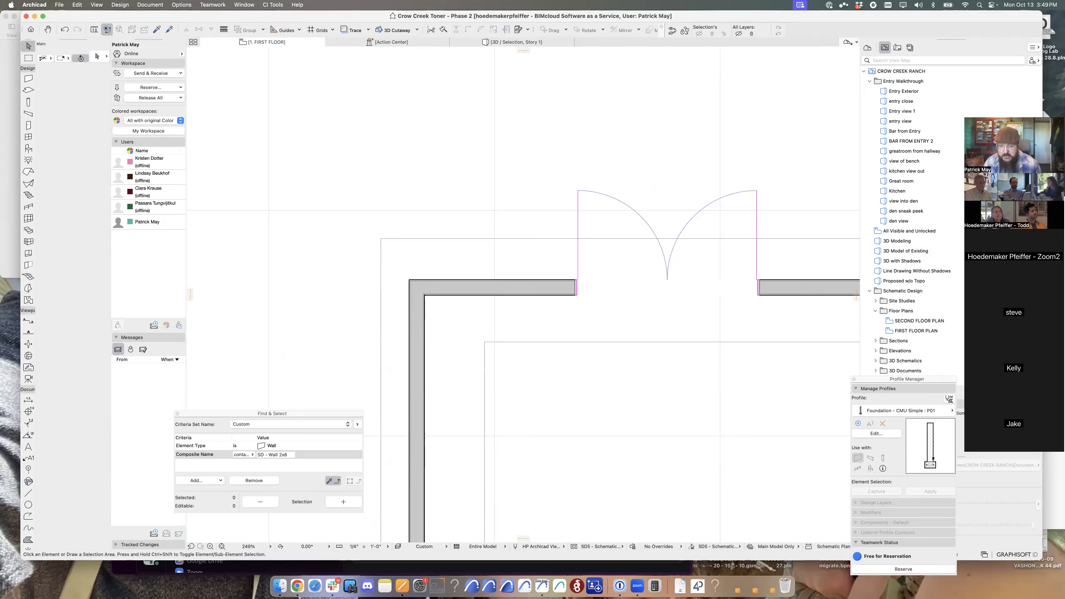
Apply the A1 - Floor Plans 1/4 Scale model view options to the first floor plan.
left_click(601, 546)
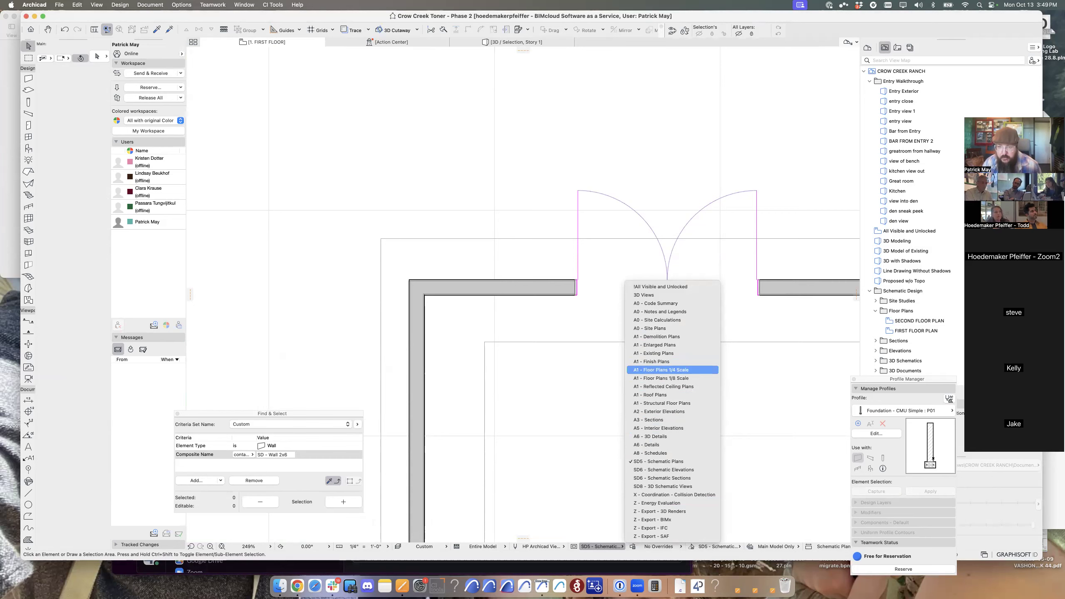
left_click(661, 369)
middle_click_drag(660, 369, 578, 389)
Check the marker type options of the double door, keep HP - Exterior D Marker 27, and deselect the door.
left_click(496, 289)
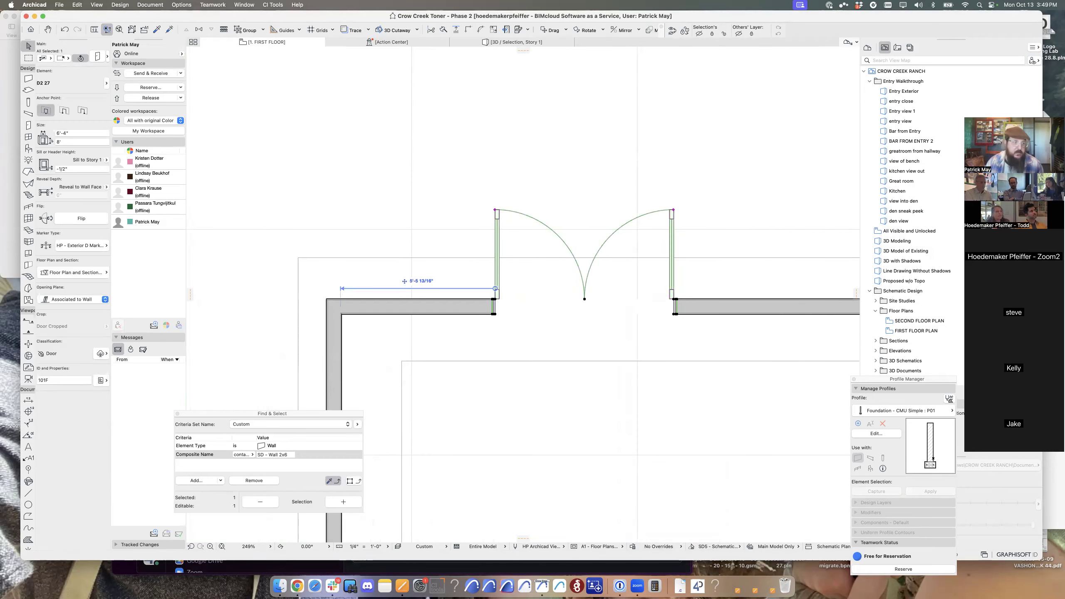
left_click(82, 246)
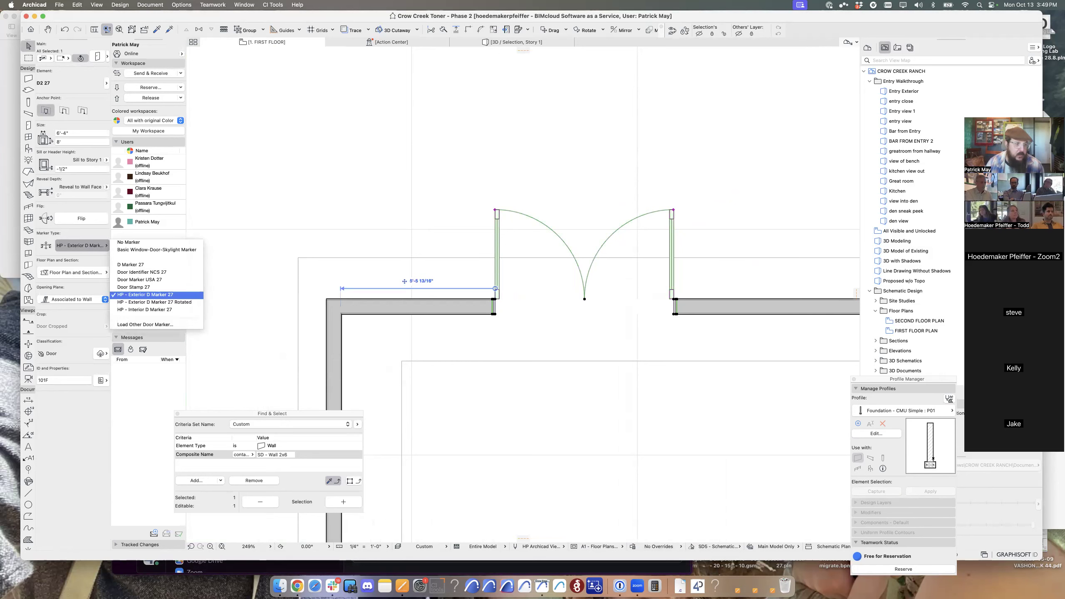
left_click(145, 294)
scroll(609, 349, "down", 5)
middle_click_drag(610, 349, 582, 238)
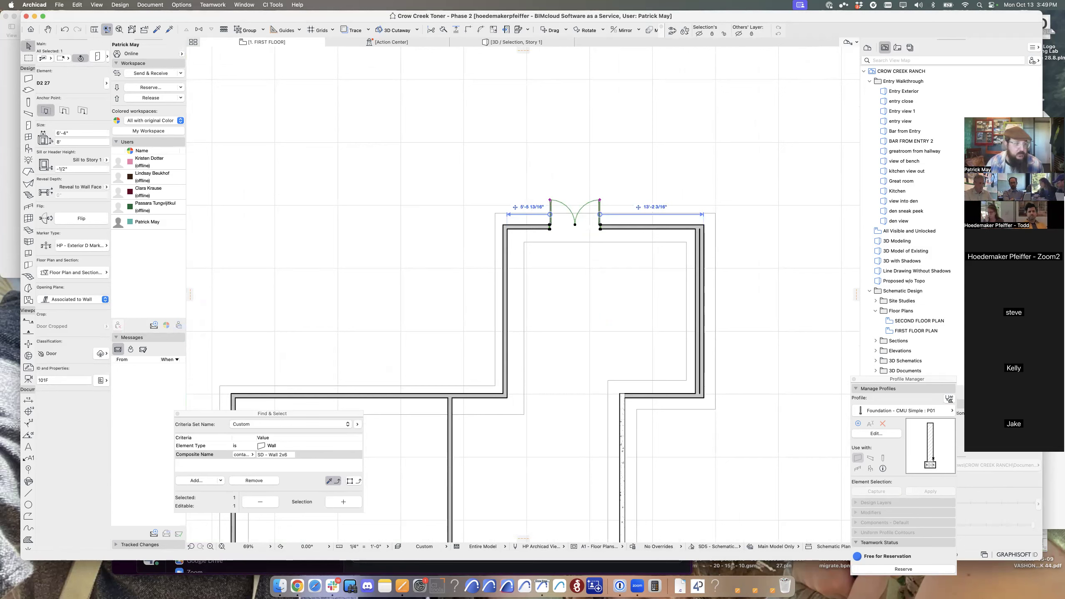
left_click(82, 245)
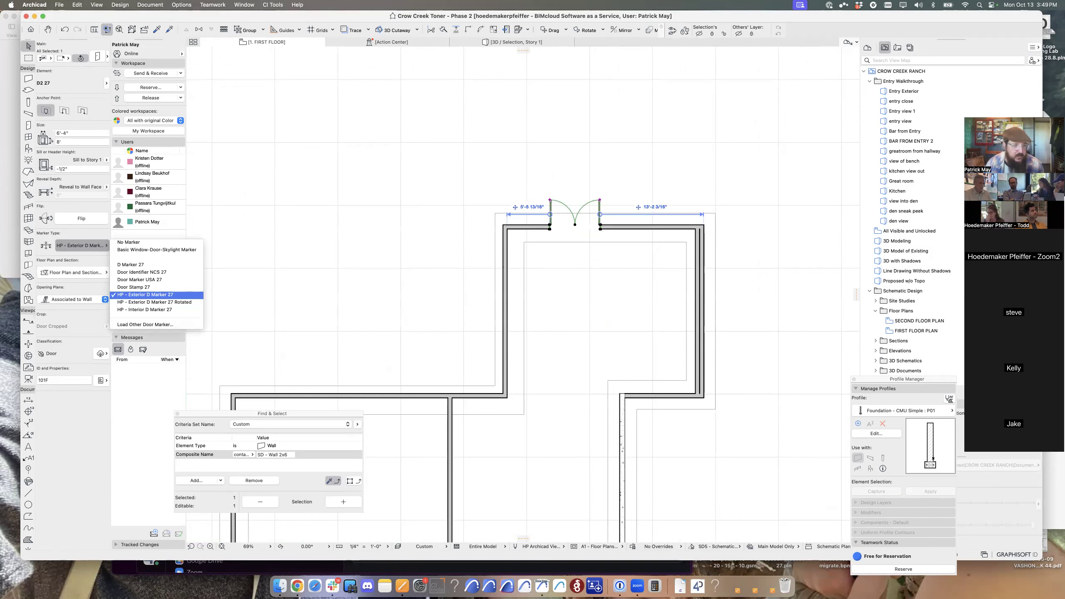
key("Escape")
key("Escape")
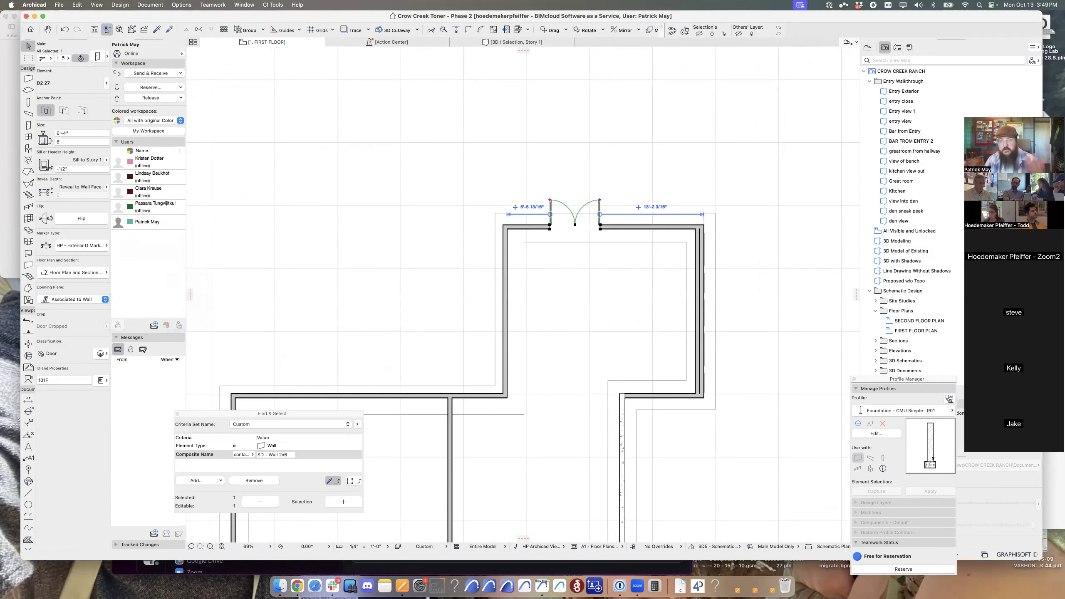
Display true line weights in the plan and examine the exterior wall corner beside the double door.
scroll(562, 200, "up", 10)
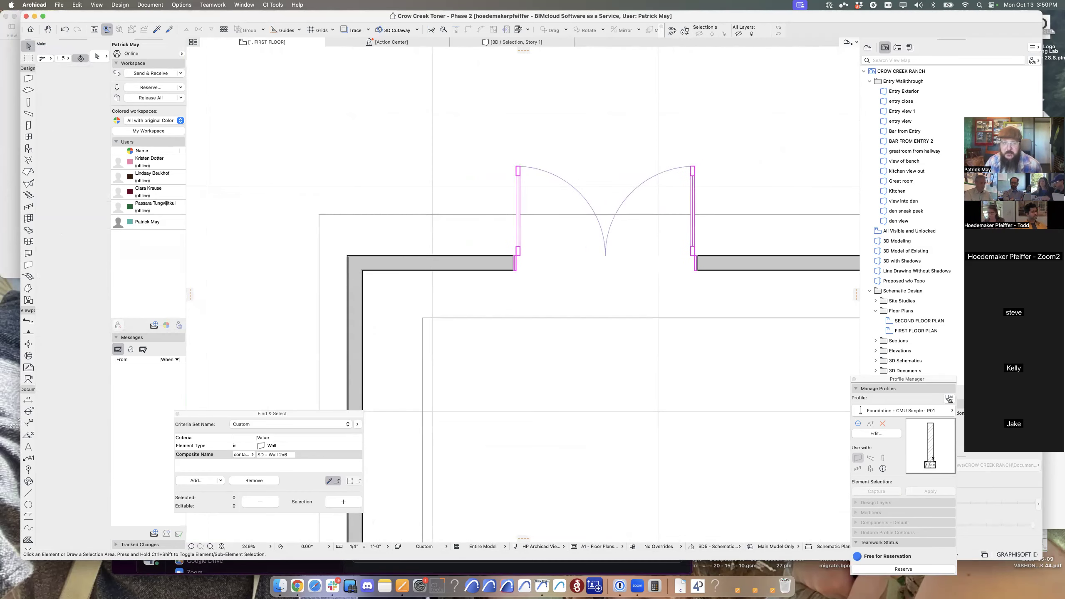
left_click(478, 263)
key("Escape")
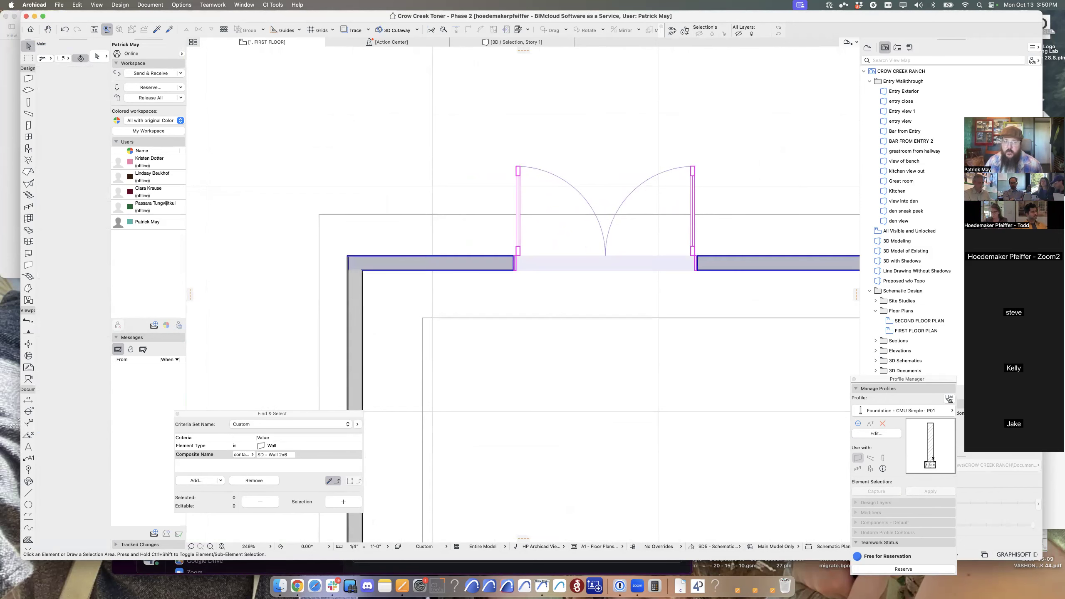
scroll(377, 272, "up", 8)
left_click(379, 261)
middle_click_drag(378, 261, 534, 217)
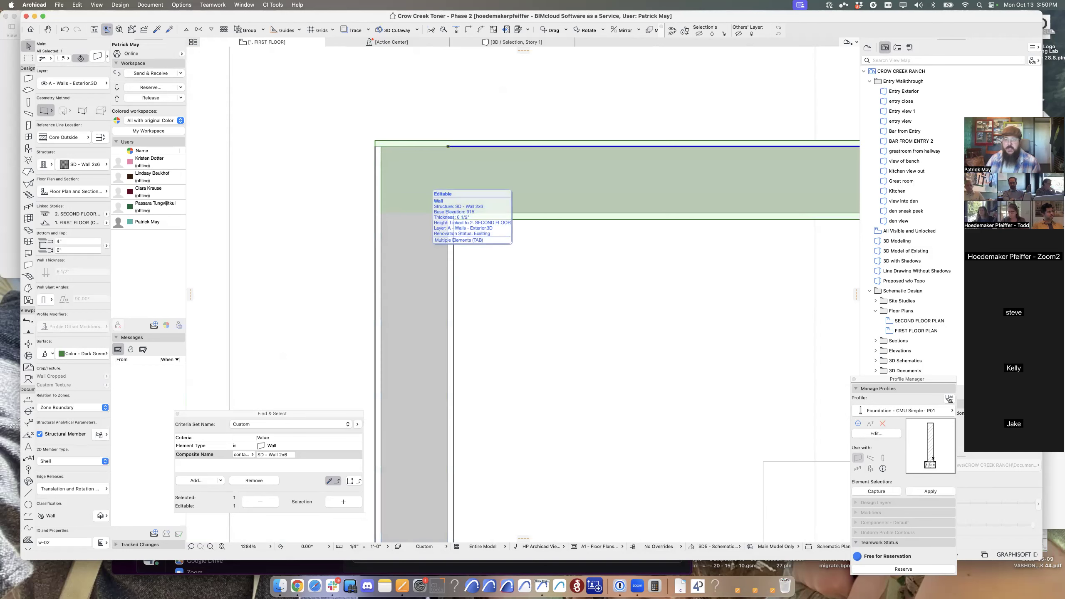
key("Escape")
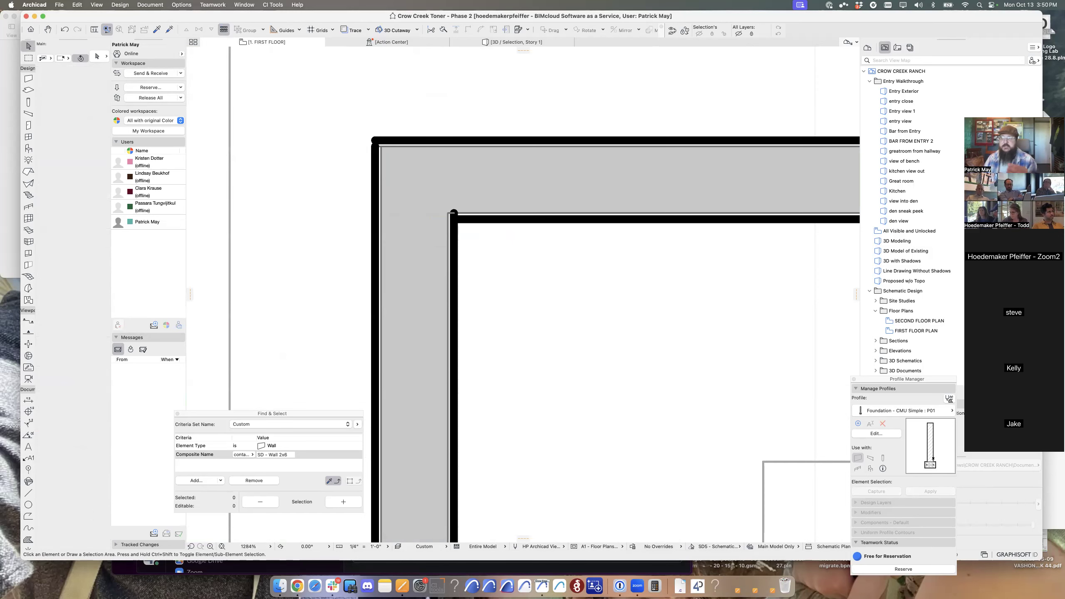
scroll(589, 217, "down", 8)
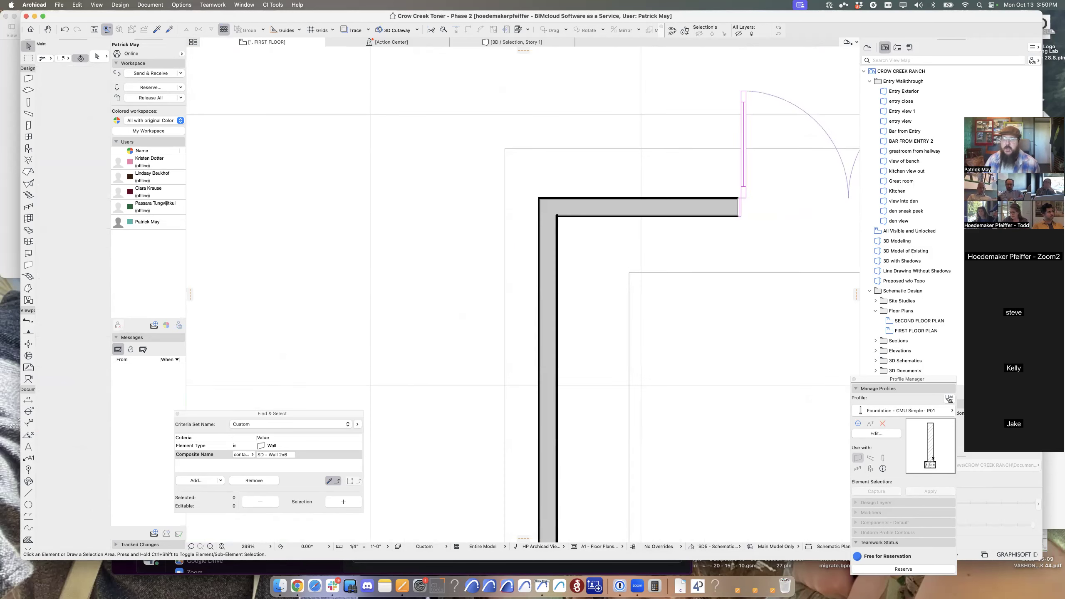
middle_click_drag(679, 217, 636, 228)
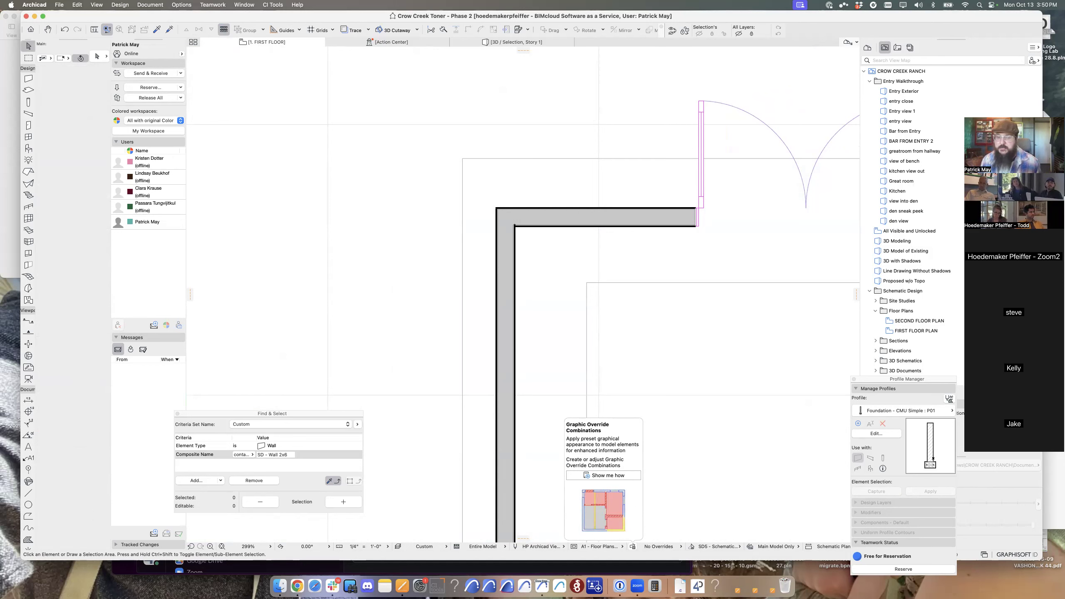
Apply the SD1 - Schematic Plans - B&W graphic override combination and inspect the wall fill at the corner beside the double door.
left_click(659, 547)
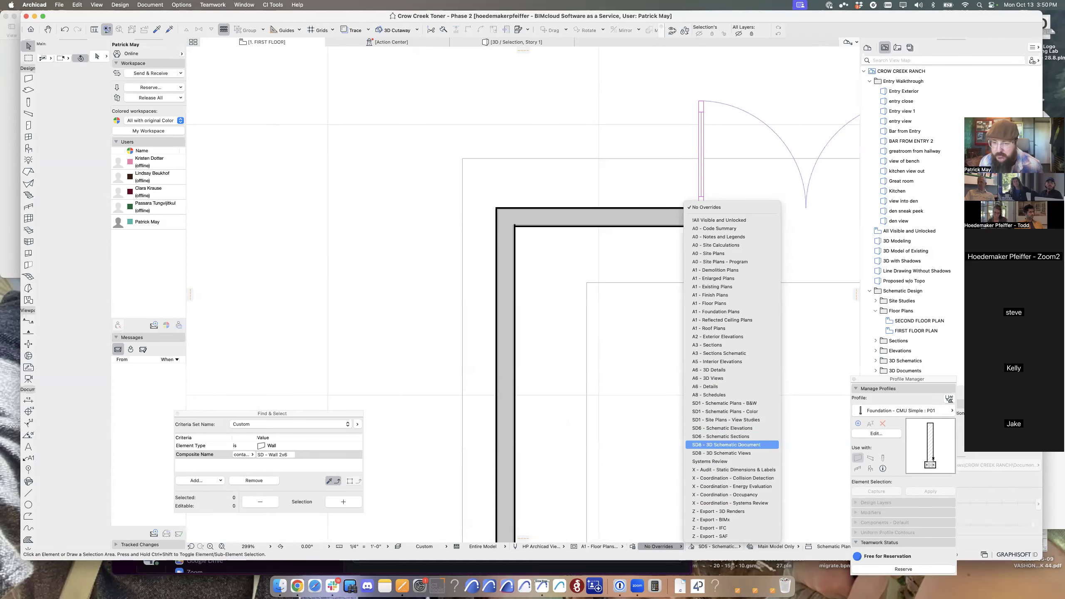
left_click(725, 403)
left_click(660, 547)
left_click(660, 547)
scroll(510, 214, "up", 5)
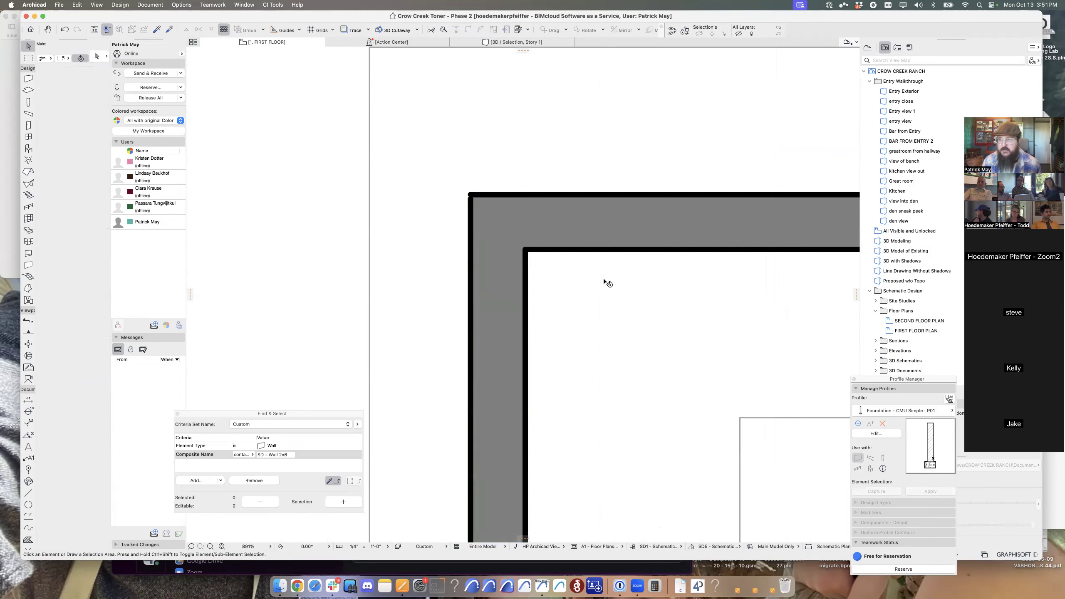
scroll(606, 277, "down", 6)
scroll(614, 265, "up", 3)
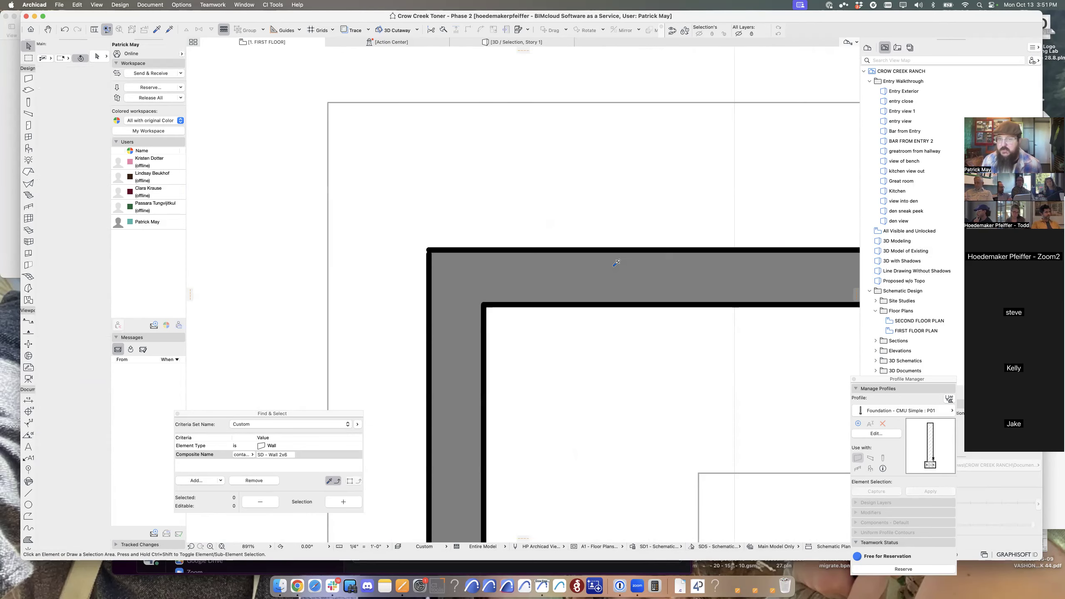
scroll(614, 268, "down", 5)
left_click(650, 268)
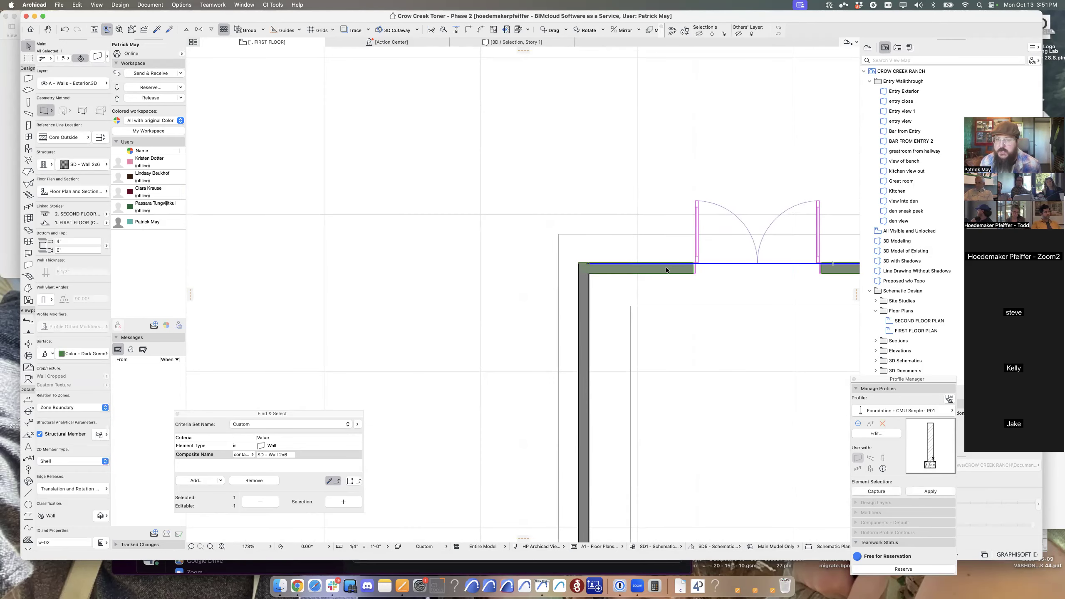
left_click(707, 405)
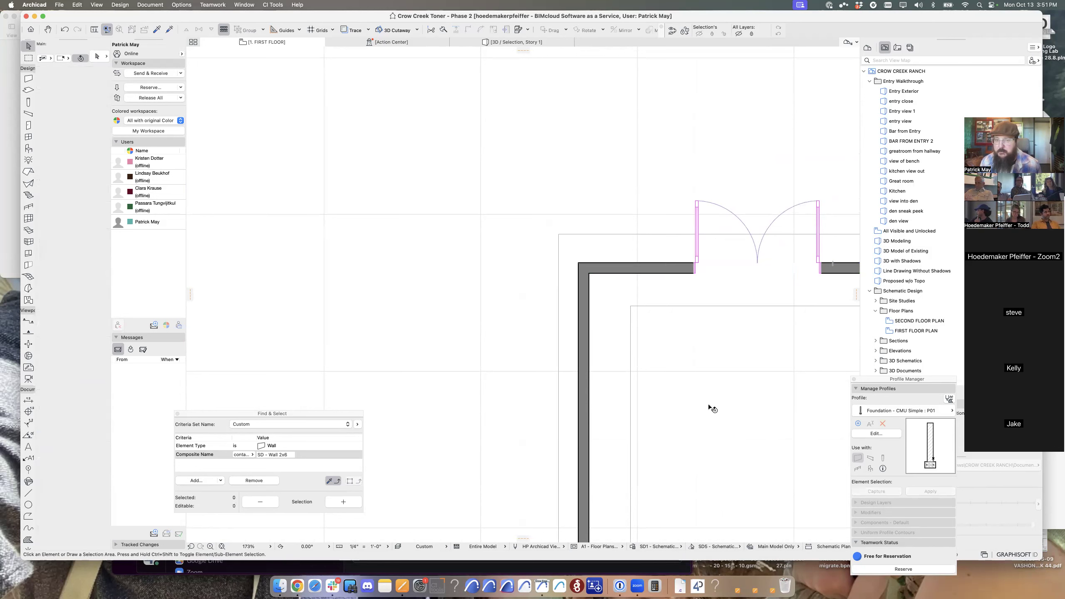
Review the SD1 - Schematic Plans - B&W override combination and the criteria and override style of its Cut Fills - Dark Grey rule.
left_click(632, 547)
left_click_drag(536, 110, 571, 126)
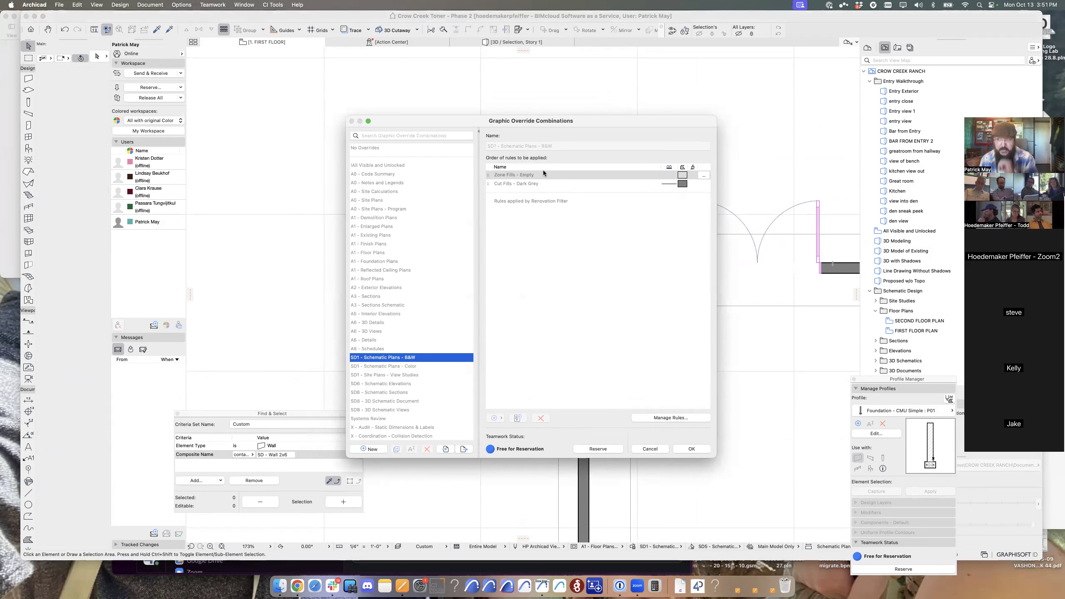
left_click(515, 184)
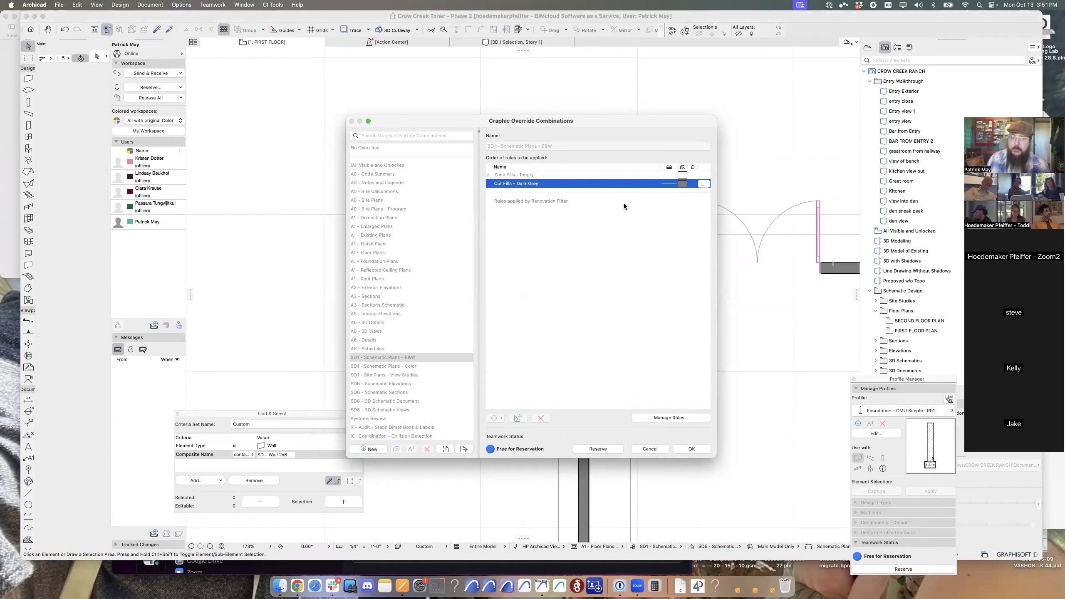
left_click(397, 359)
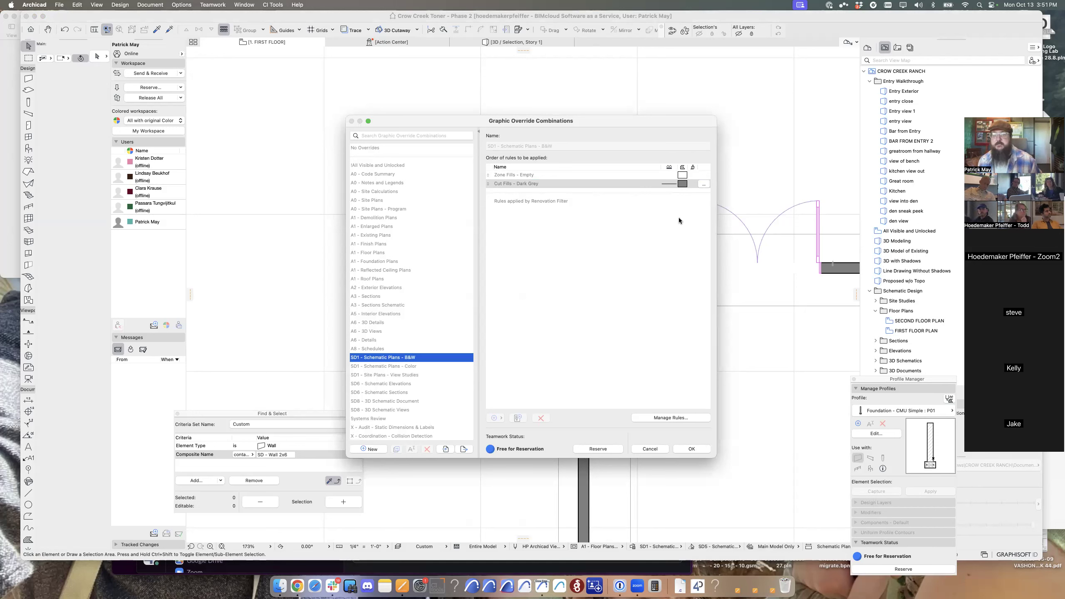
left_click(704, 185)
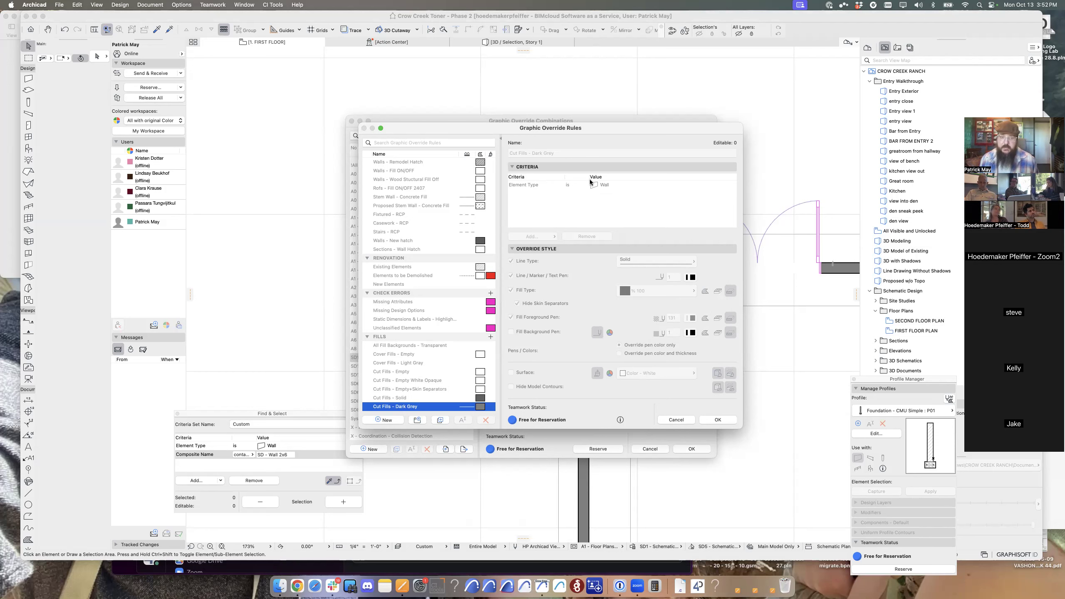
key("Escape")
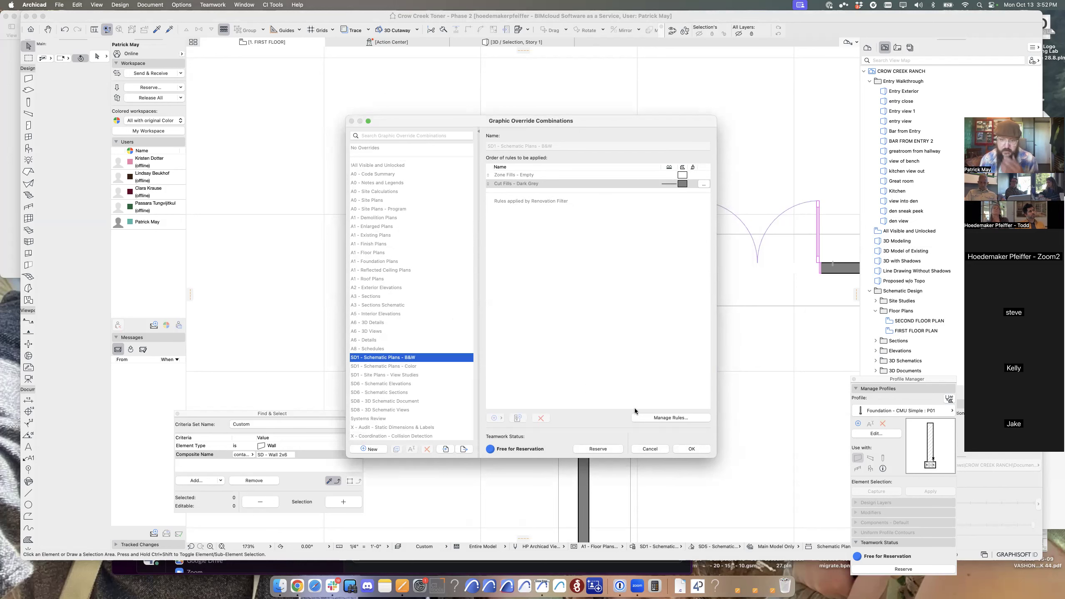
left_click(681, 416)
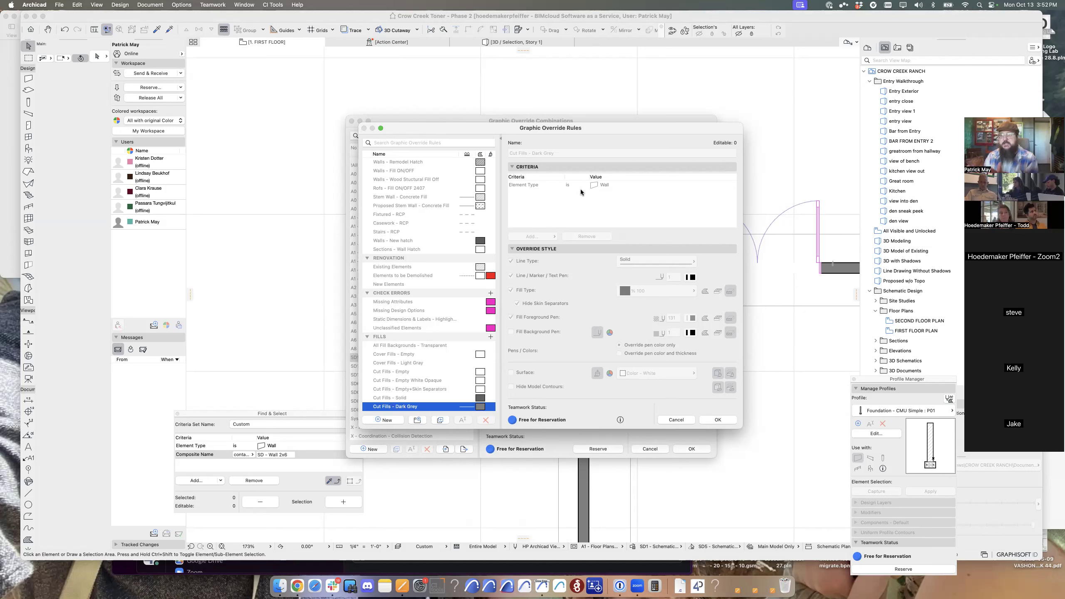
key("Return")
key("Return")
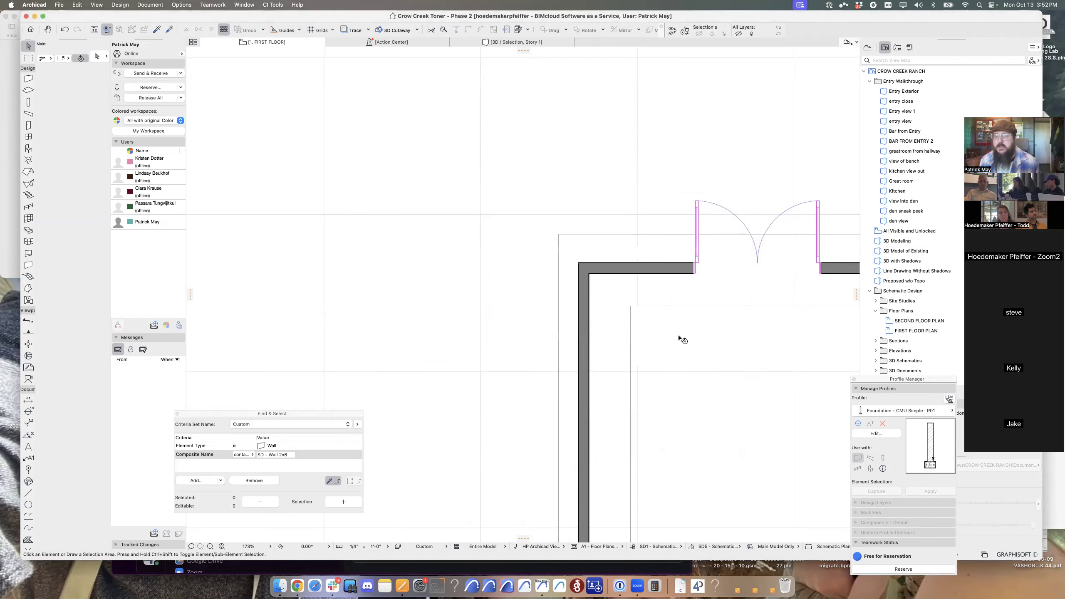
Set the element ID of the horizontal exterior wall containing the double door to "overide this".
left_click(629, 272)
key("super+t")
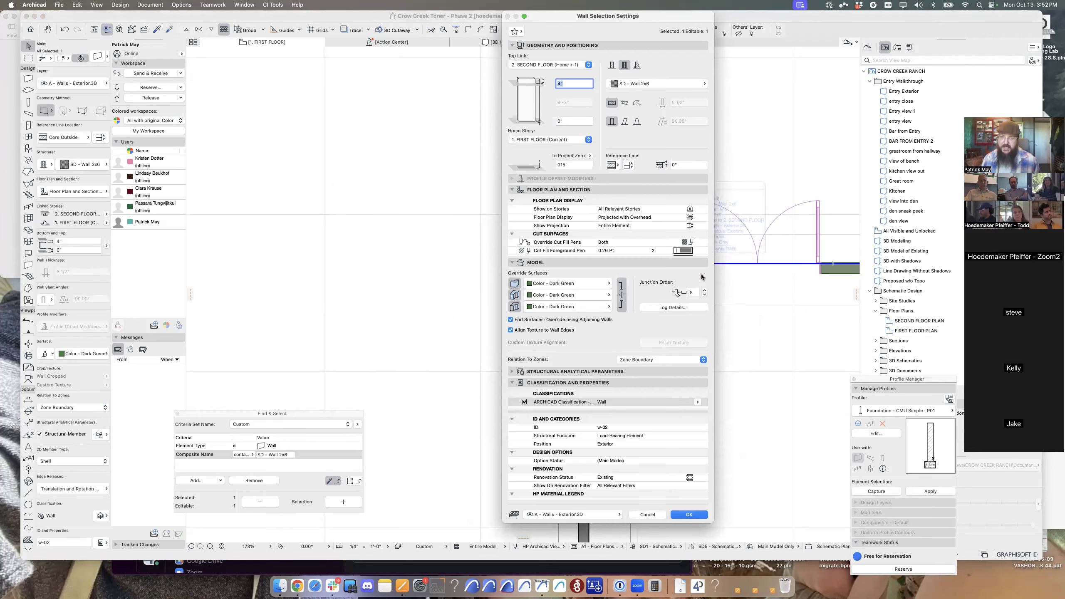
left_click(615, 428)
type("over")
type("ide this")
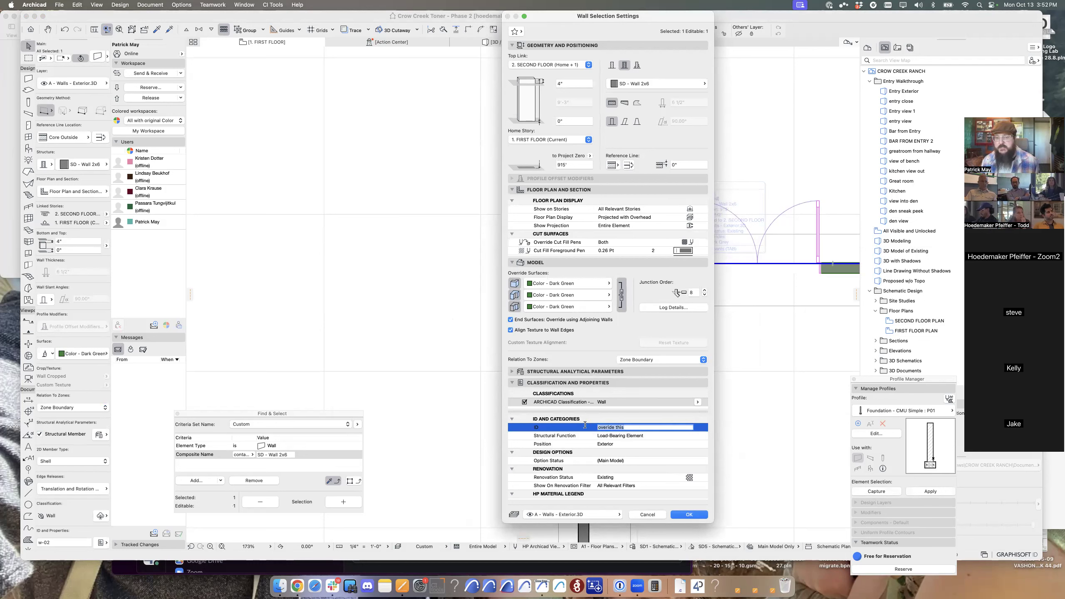
left_click(689, 514)
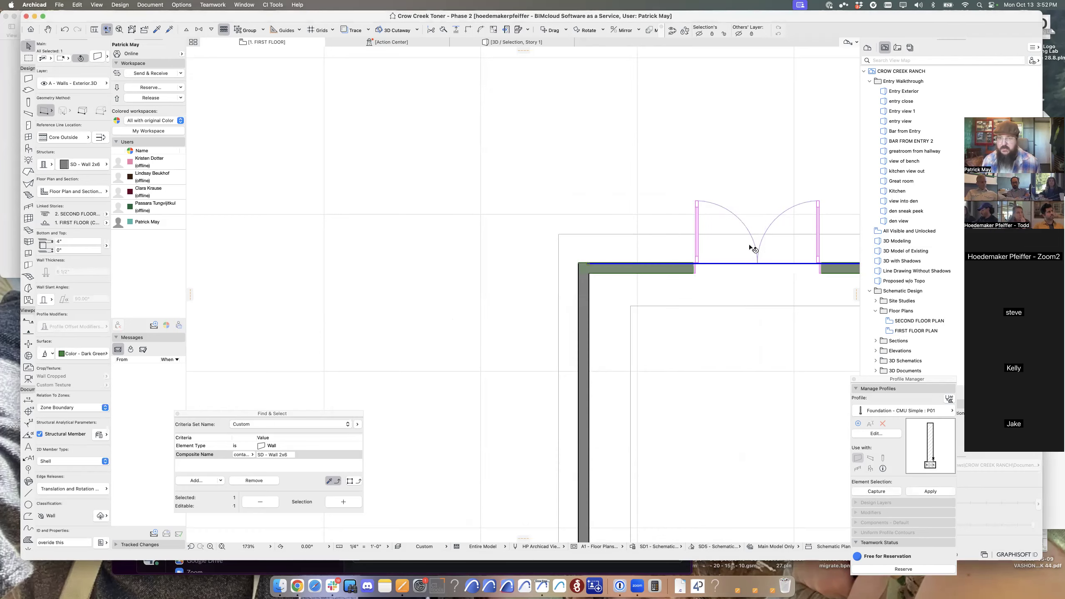
Create a new graphic override rule named "overide this red".
left_click(632, 546)
left_click(670, 418)
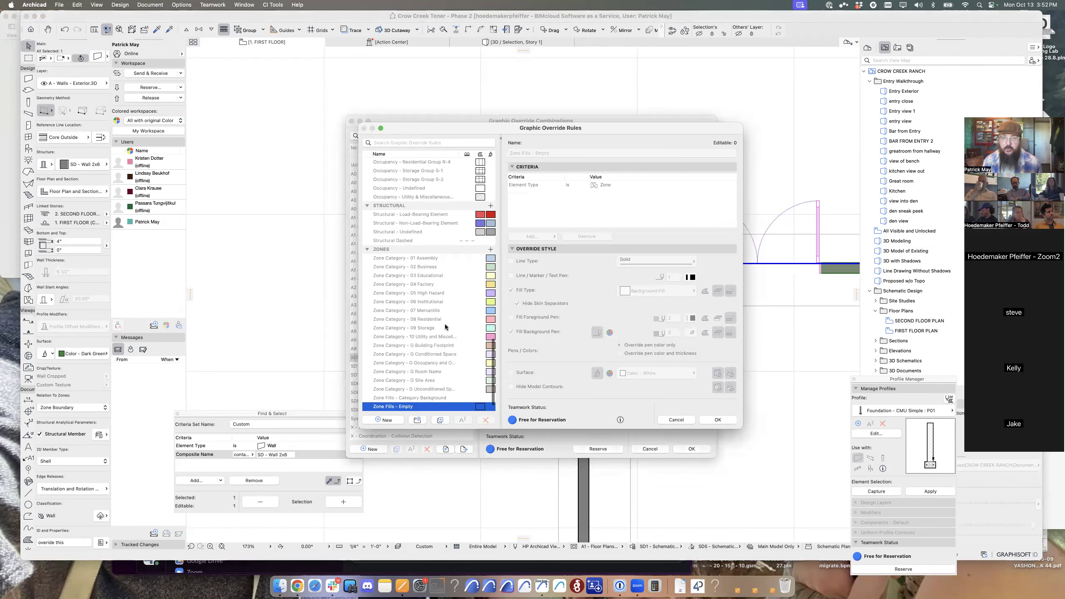
left_click(381, 419)
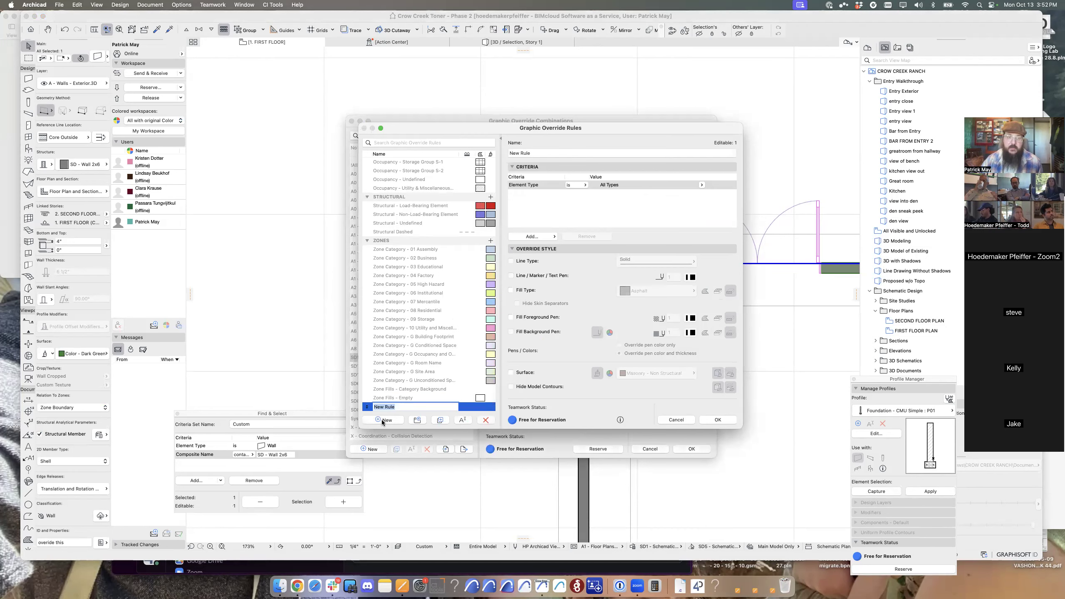
type("overide")
type("this red")
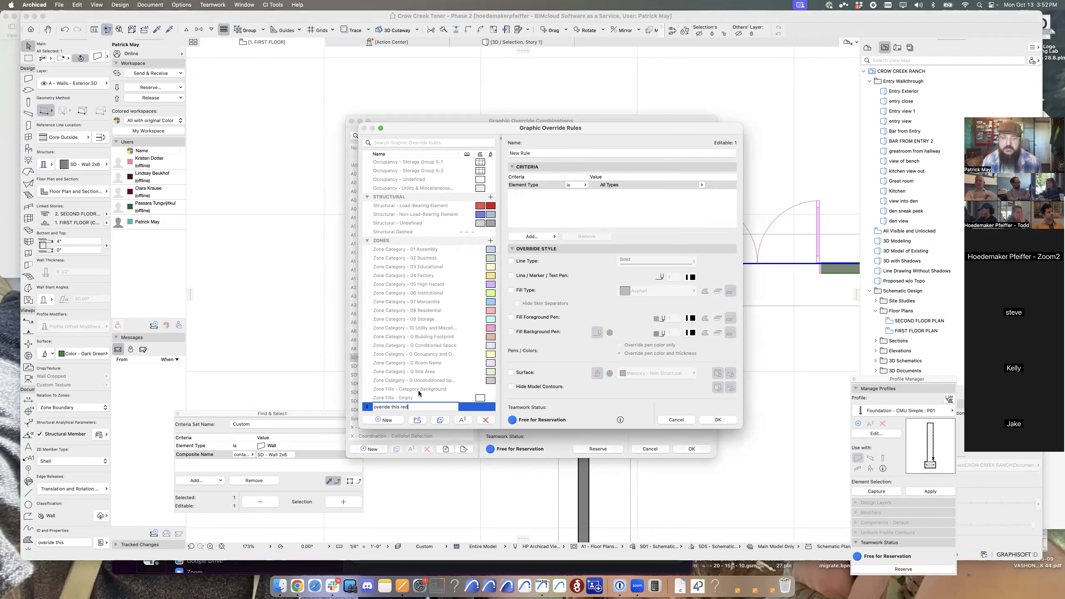
key("Return")
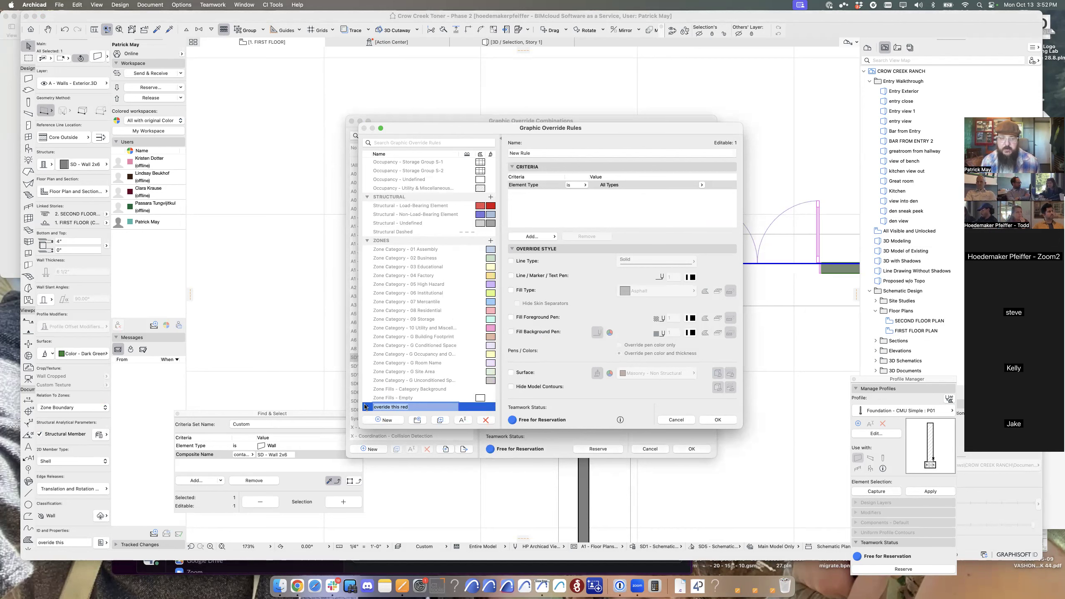
Add an Element ID criterion to the new override rule, containing the text "Overide this".
left_click(553, 211)
left_click(538, 236)
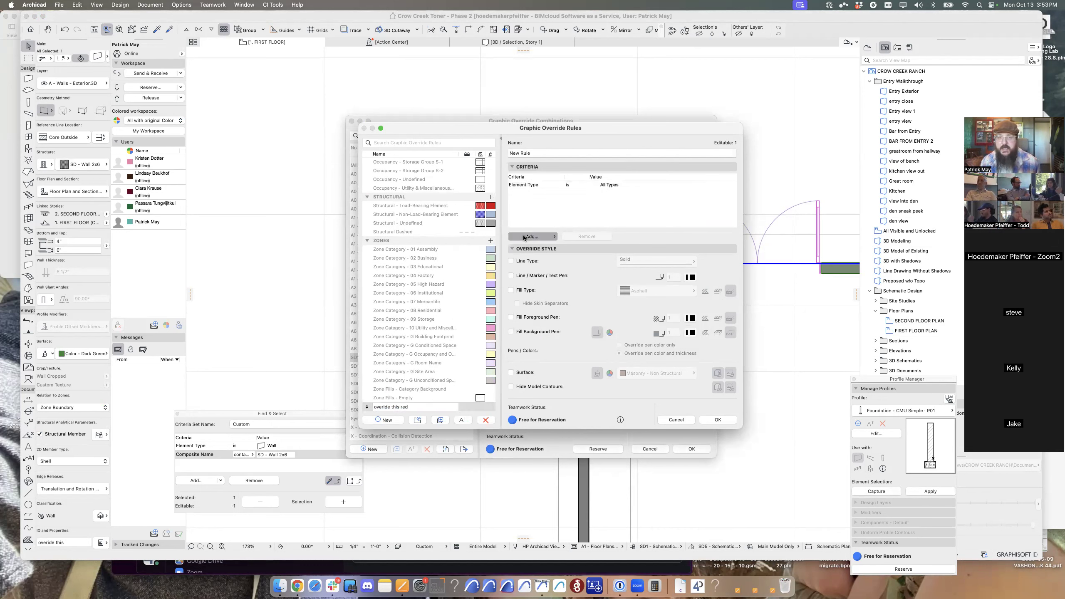
type("element")
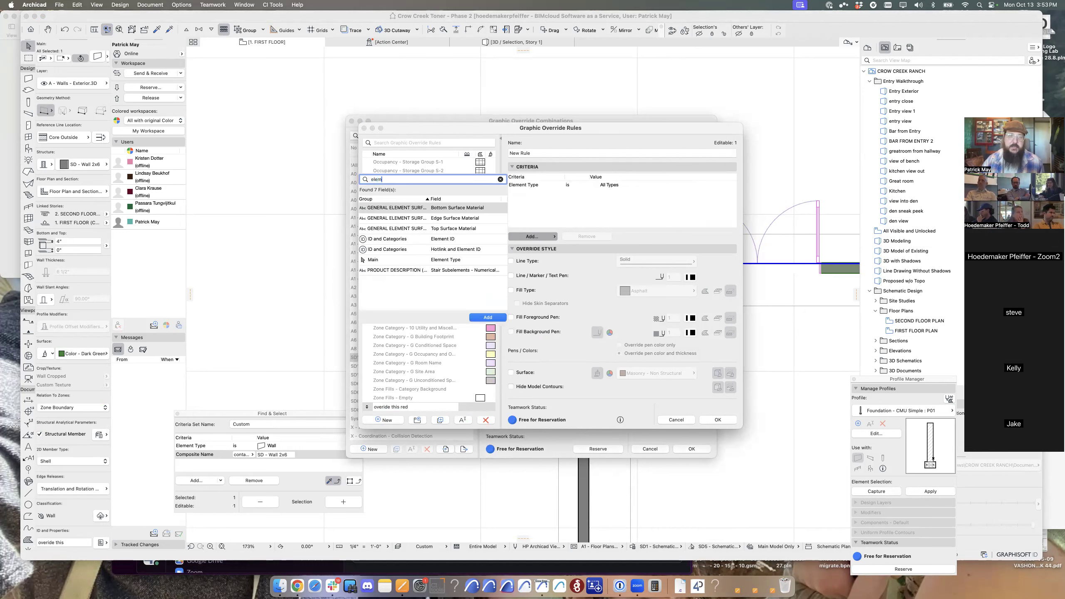
double_click(458, 238)
left_click(605, 193)
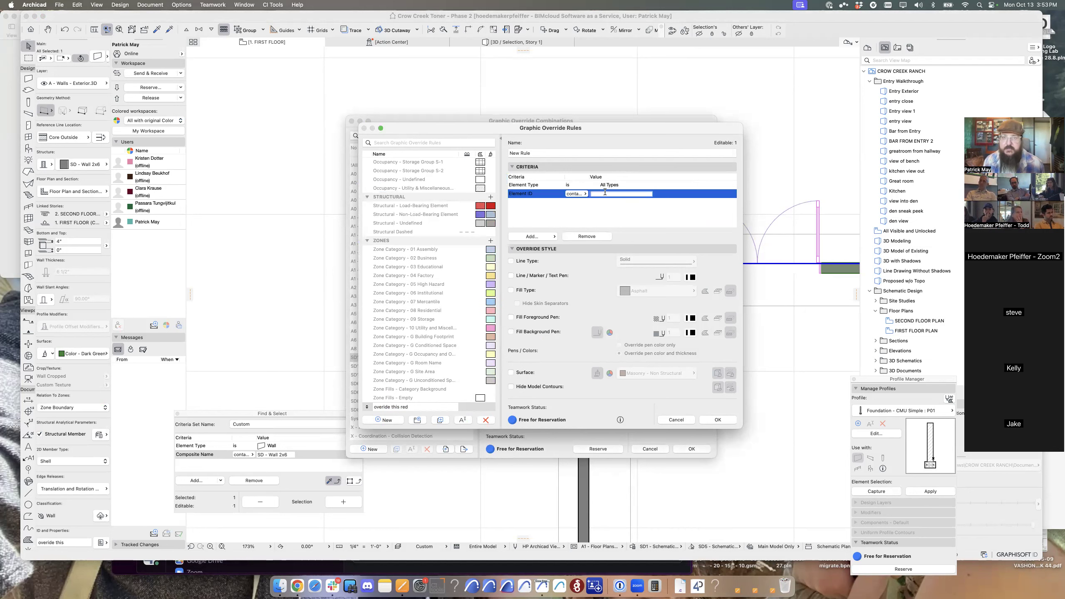
type("Override this")
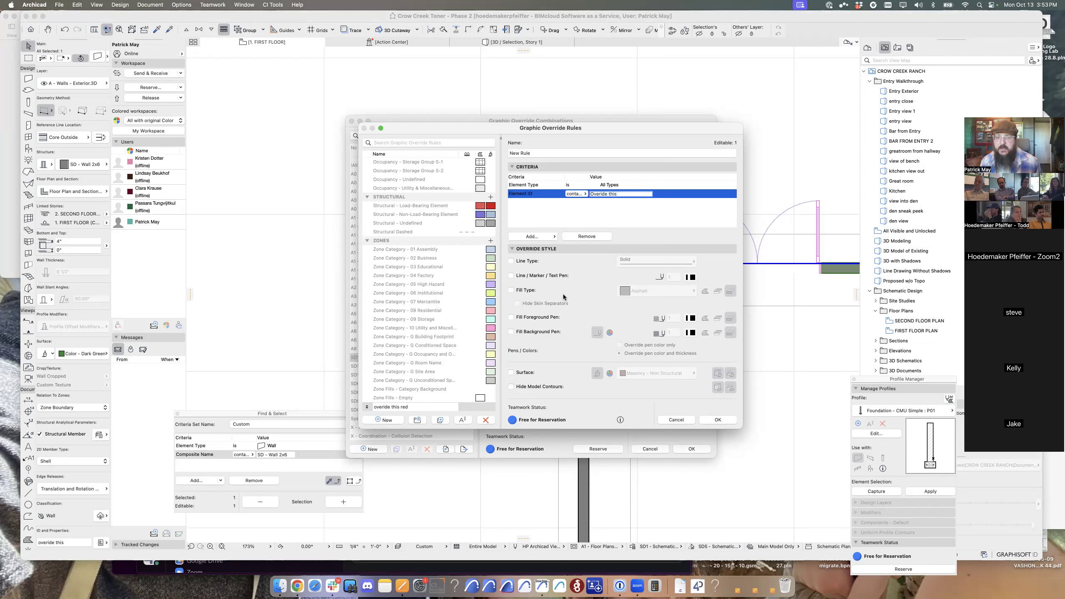
Override the new rule's fill type with Asphalt and set both the fill foreground and background pens to red pen 3.
left_click(523, 291)
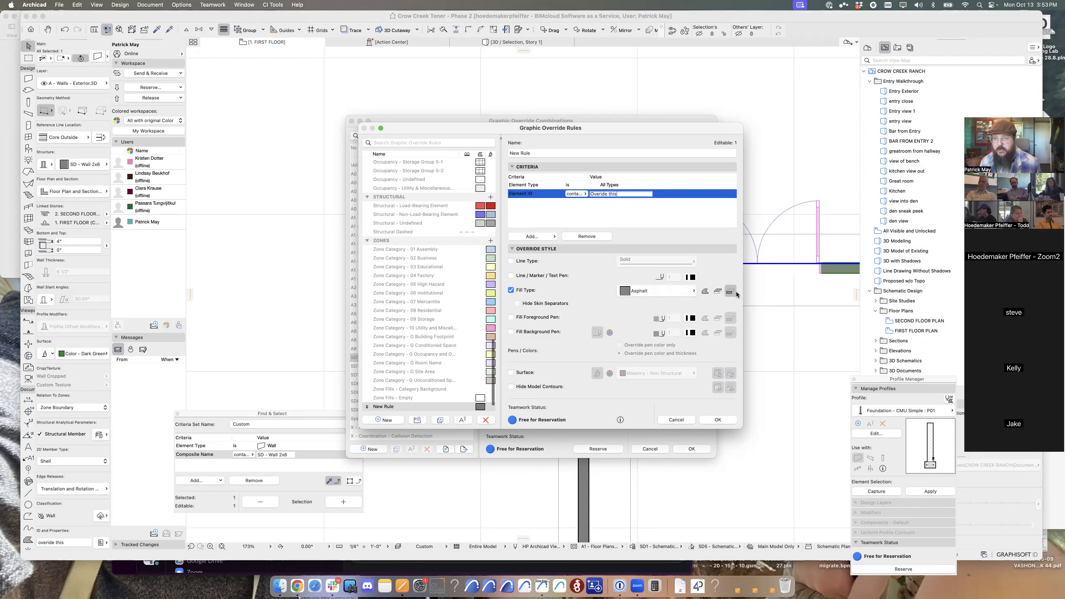
left_click(511, 317)
left_click(511, 332)
left_click(691, 319)
left_click(713, 319)
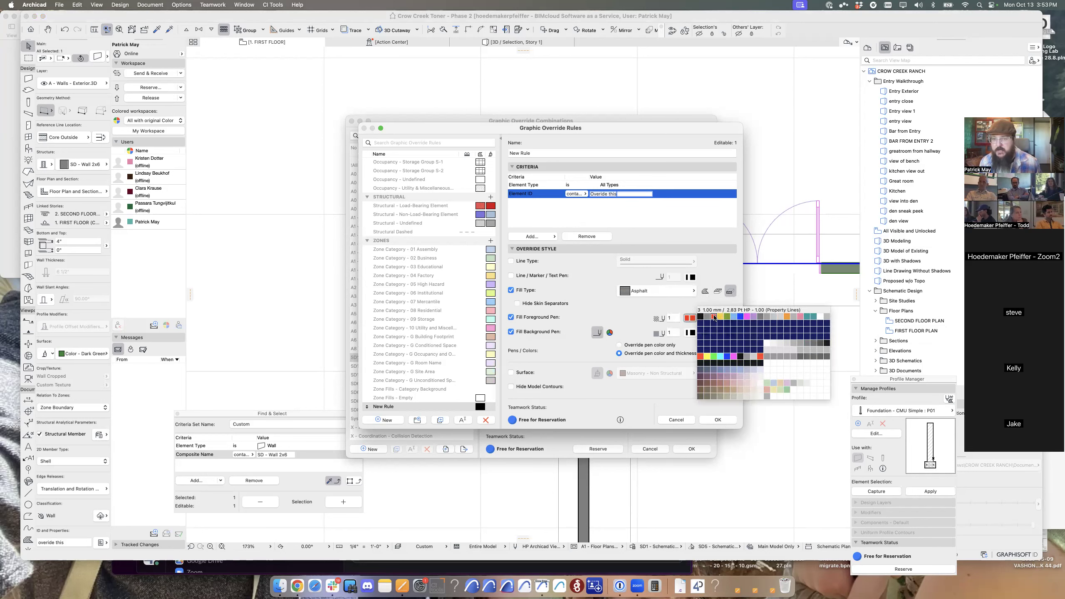
left_click(691, 333)
left_click(714, 332)
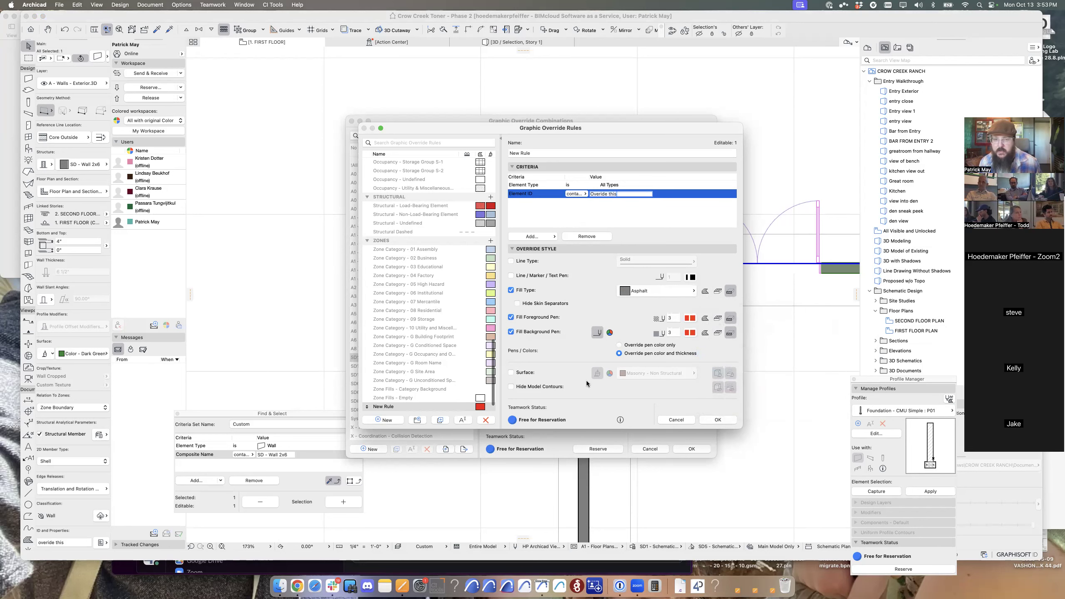
Override the rule's surface with Color - Red and accept the graphic override rule.
left_click(511, 373)
left_click(662, 373)
type("red")
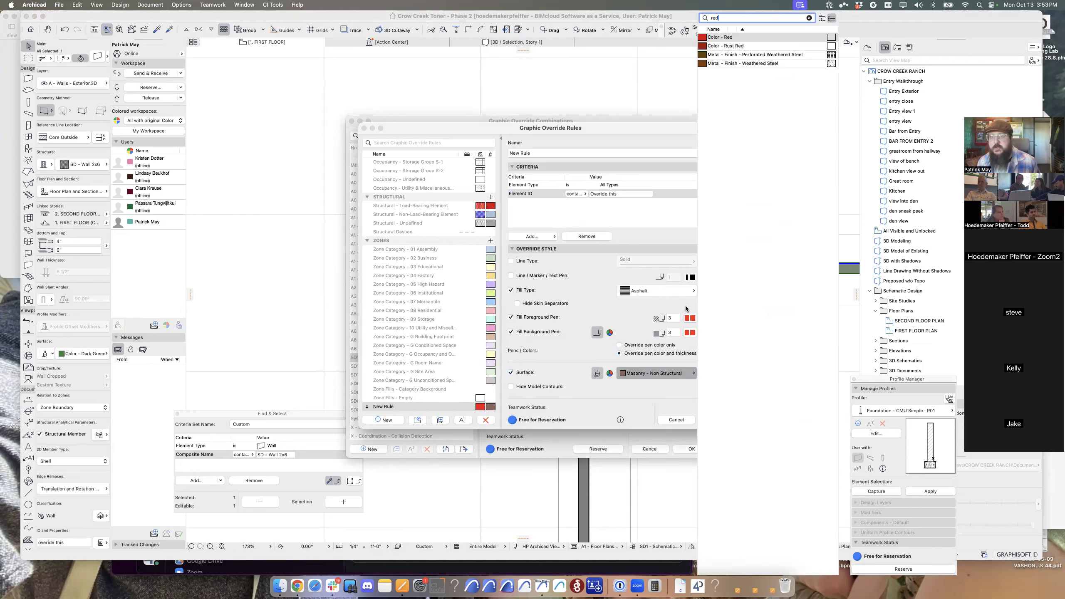
left_click(721, 38)
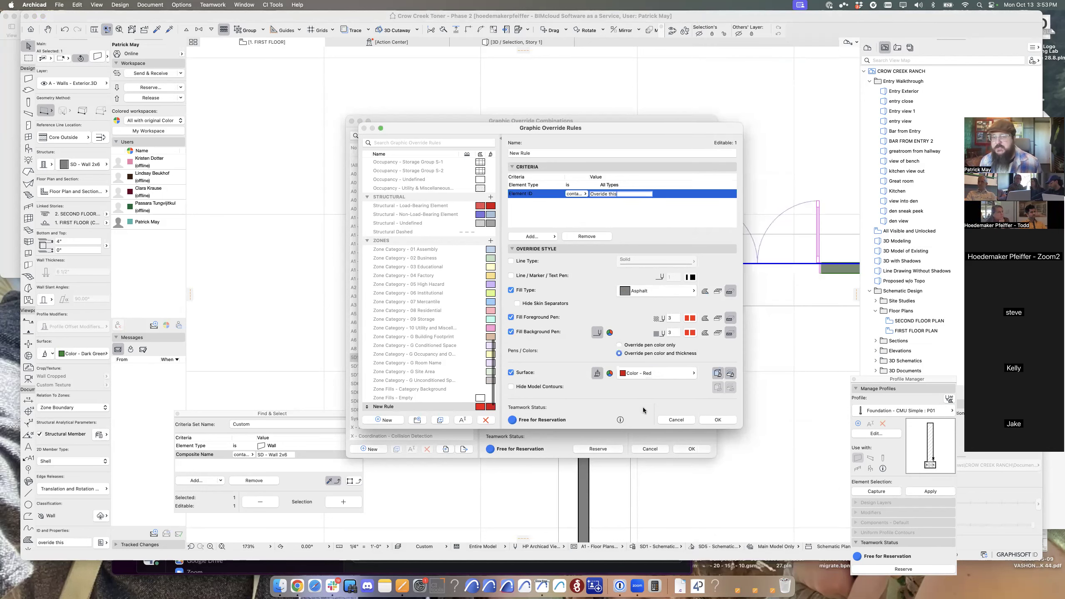
left_click(719, 419)
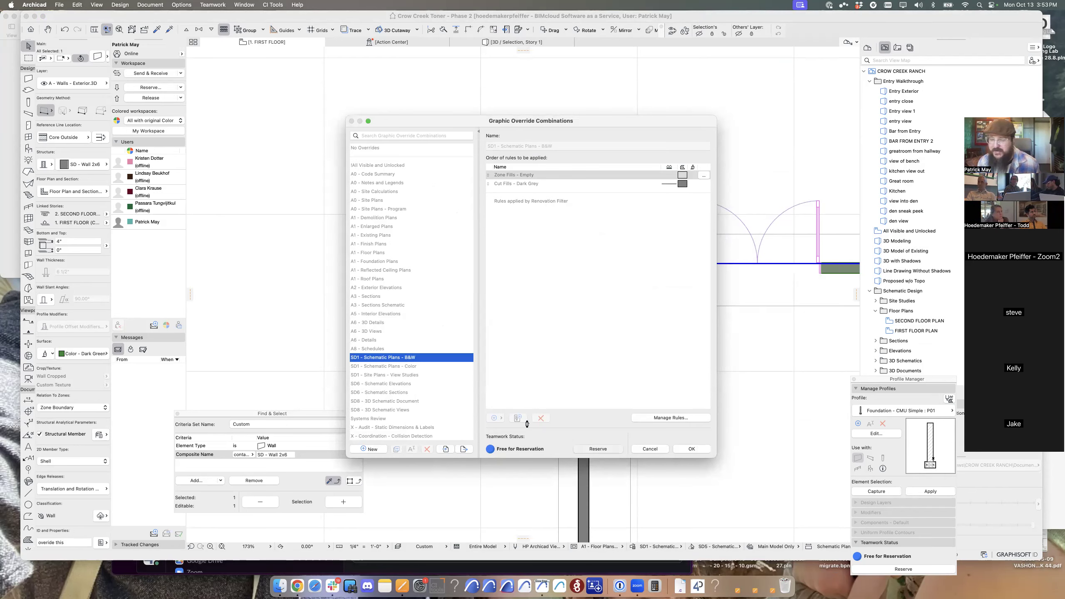
Add the "overide this red" rule to the SD1 - Schematic Plans - B&W override combination and apply it.
left_click(494, 418)
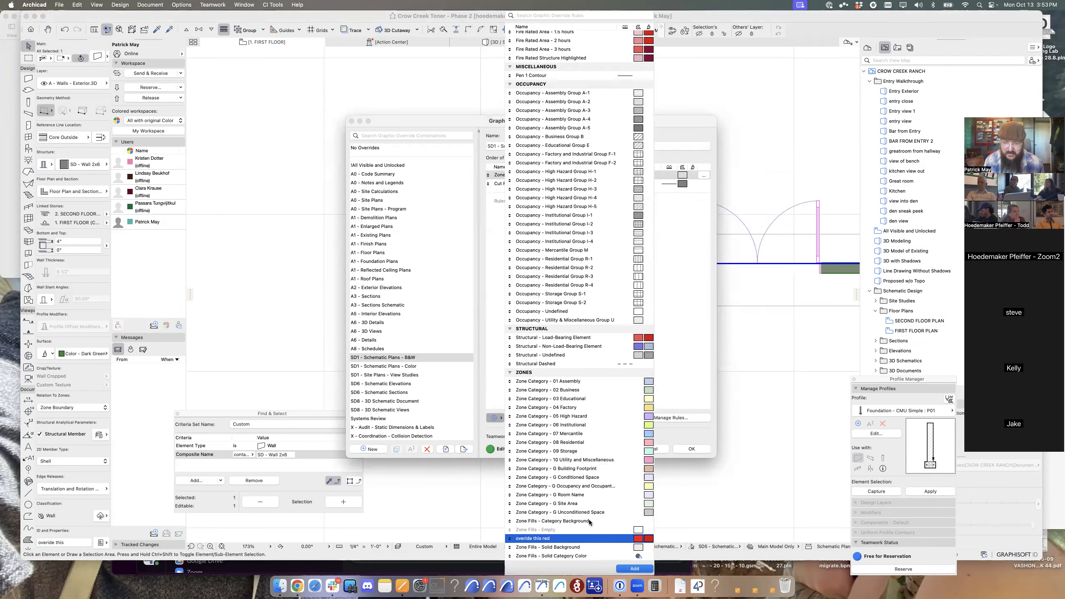
double_click(577, 539)
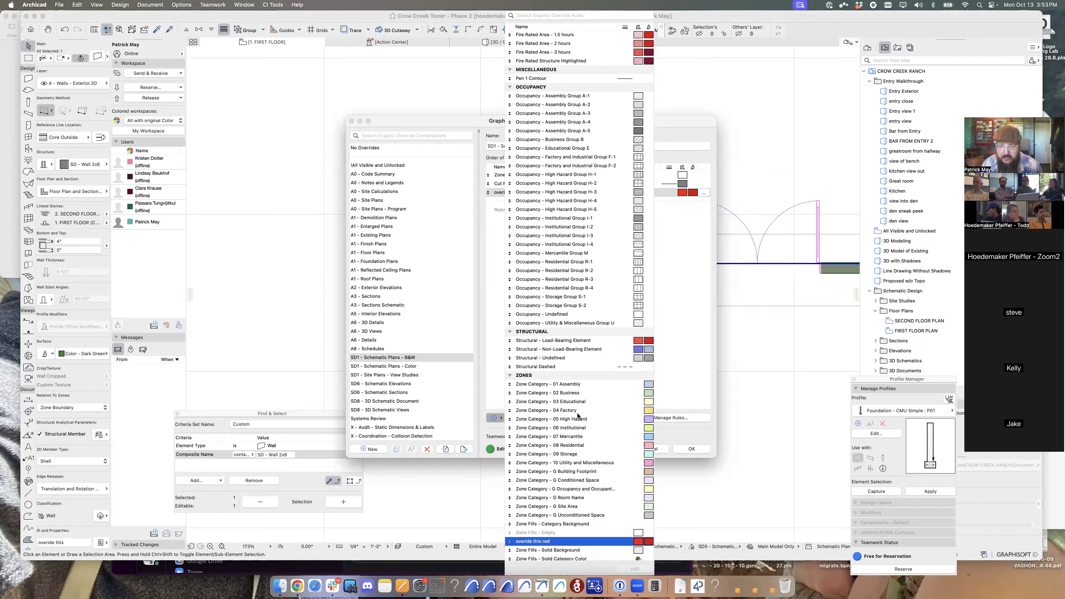
scroll(585, 415, "down", 1)
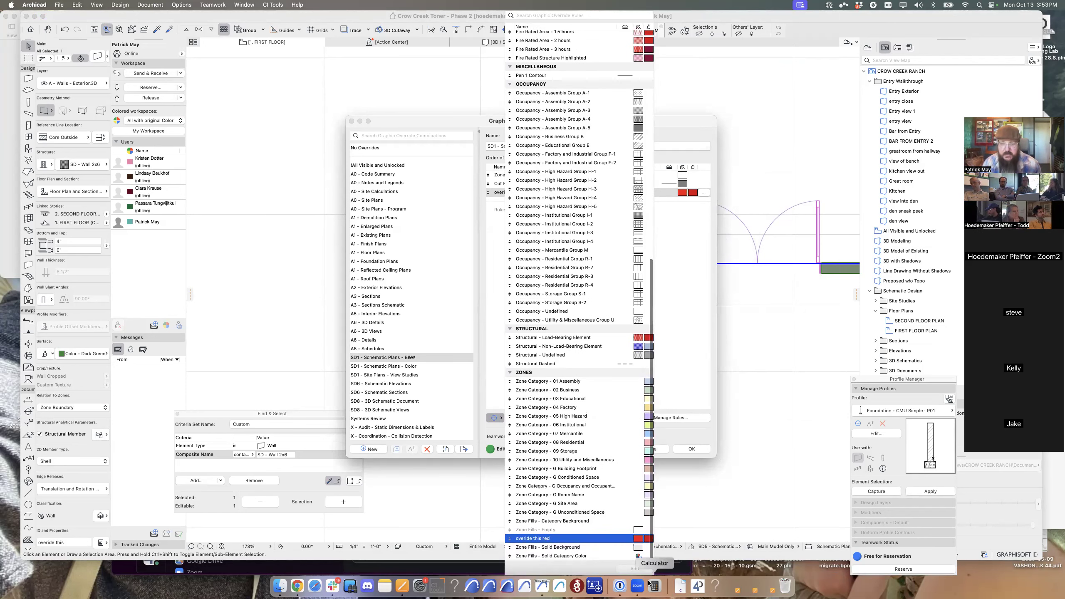
left_click(676, 376)
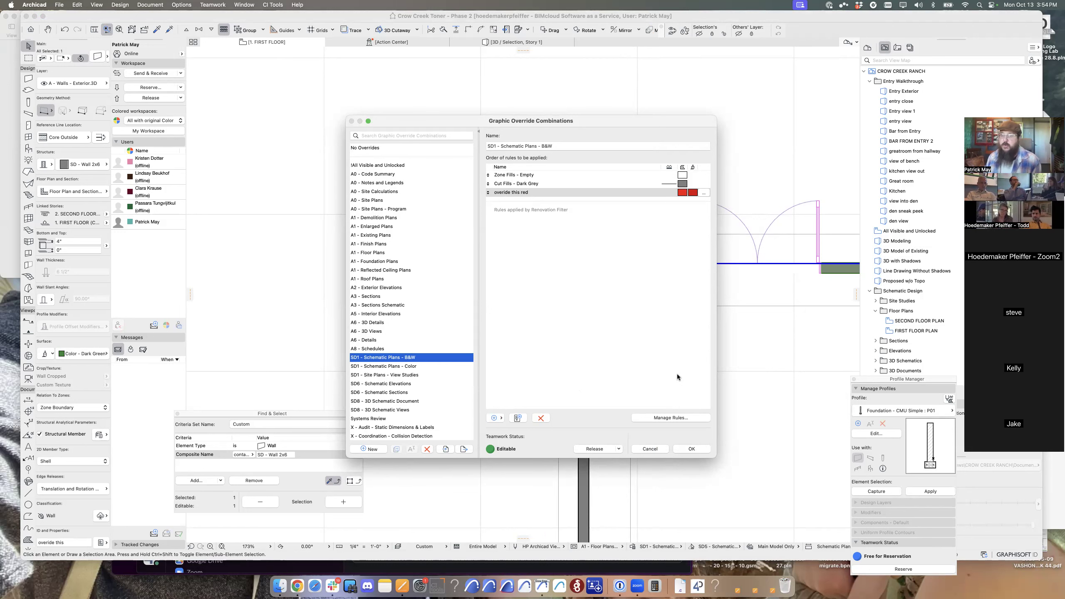
key("Return")
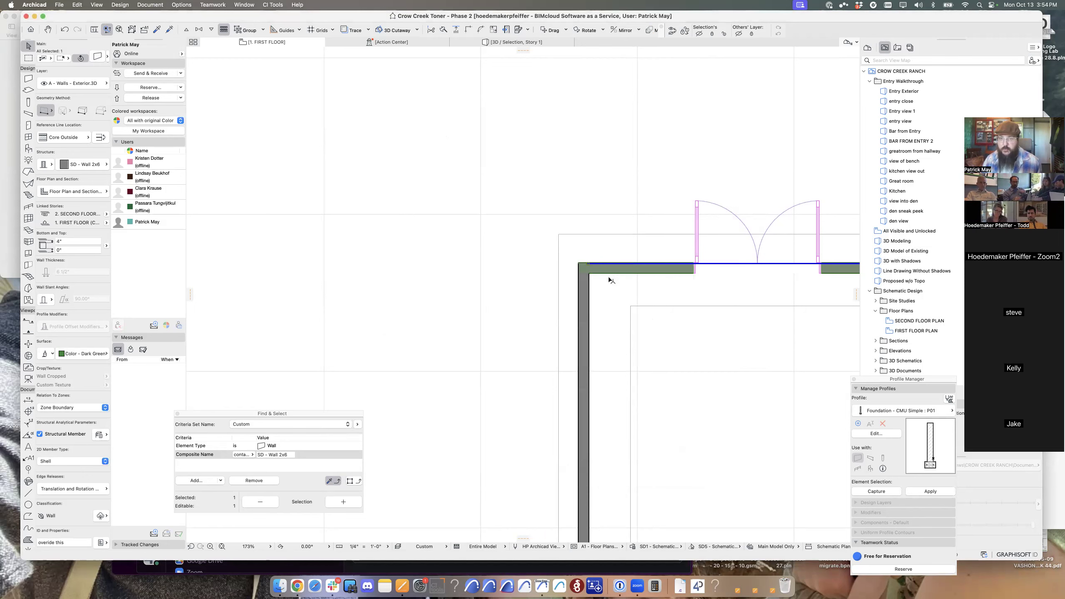
Examine the selected exterior wall's ID and classification properties in its selection settings, leaving them unedited.
key("super+t")
scroll(646, 441, "down", 5)
scroll(625, 462, "down", 6)
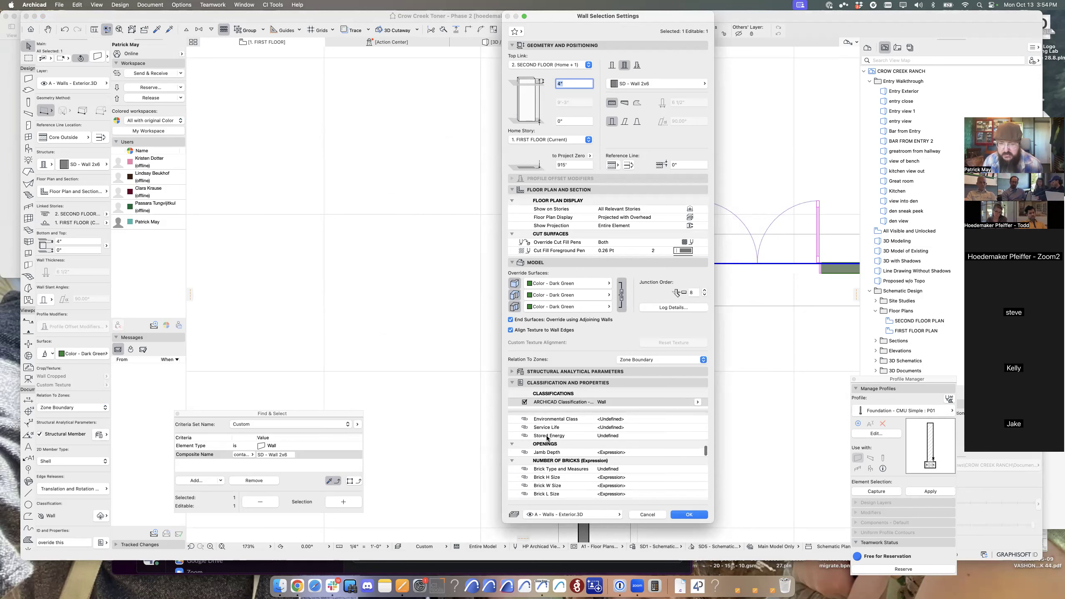
scroll(622, 433, "up", 15)
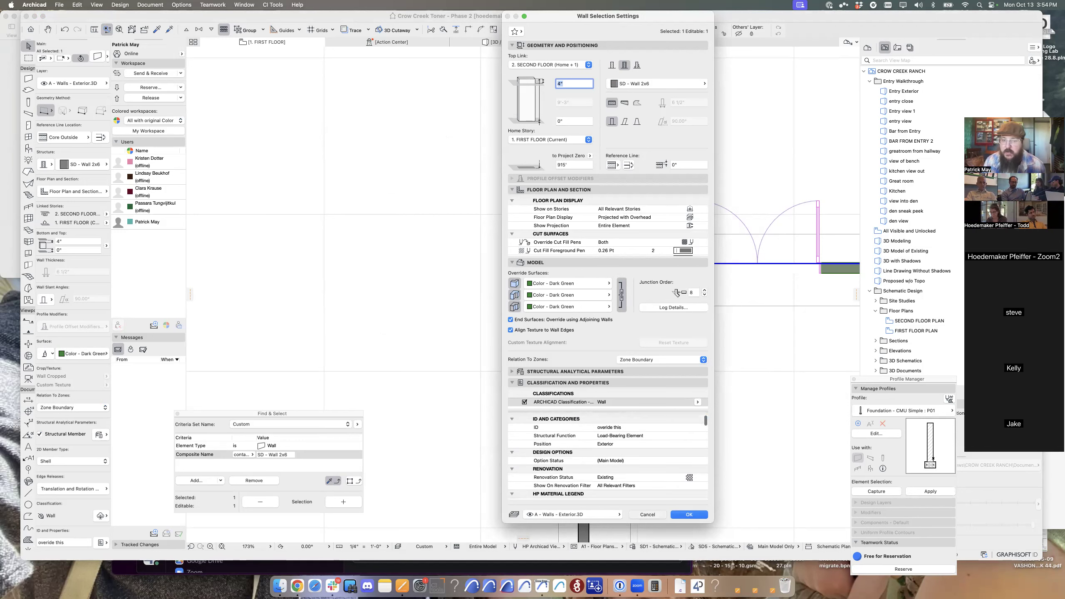
left_click(648, 514)
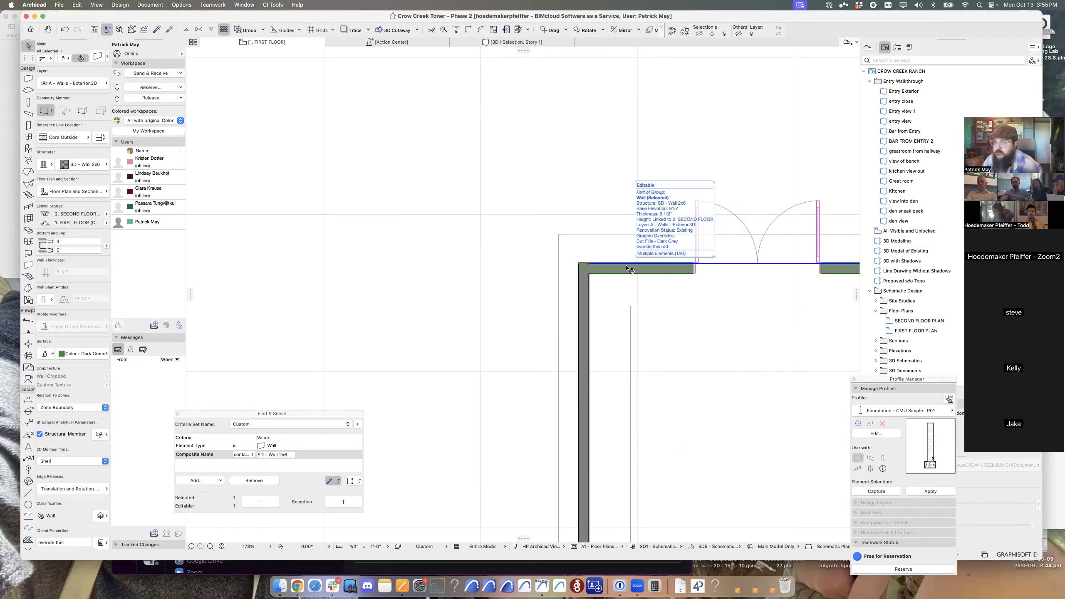
key("XF86AudioLowerVolume")
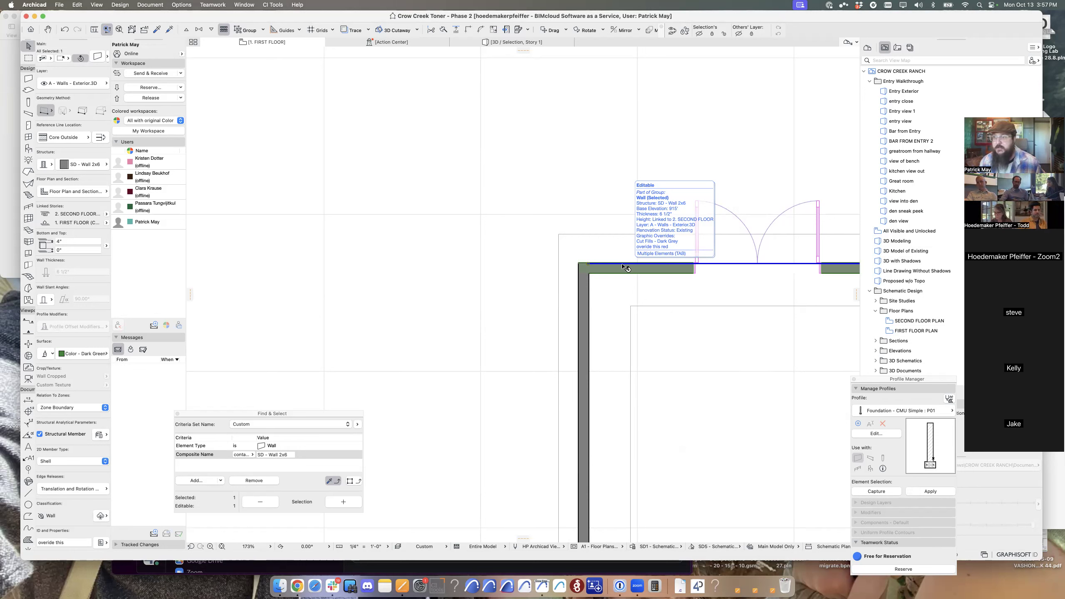
left_click_drag(1026, 109, 951, 101)
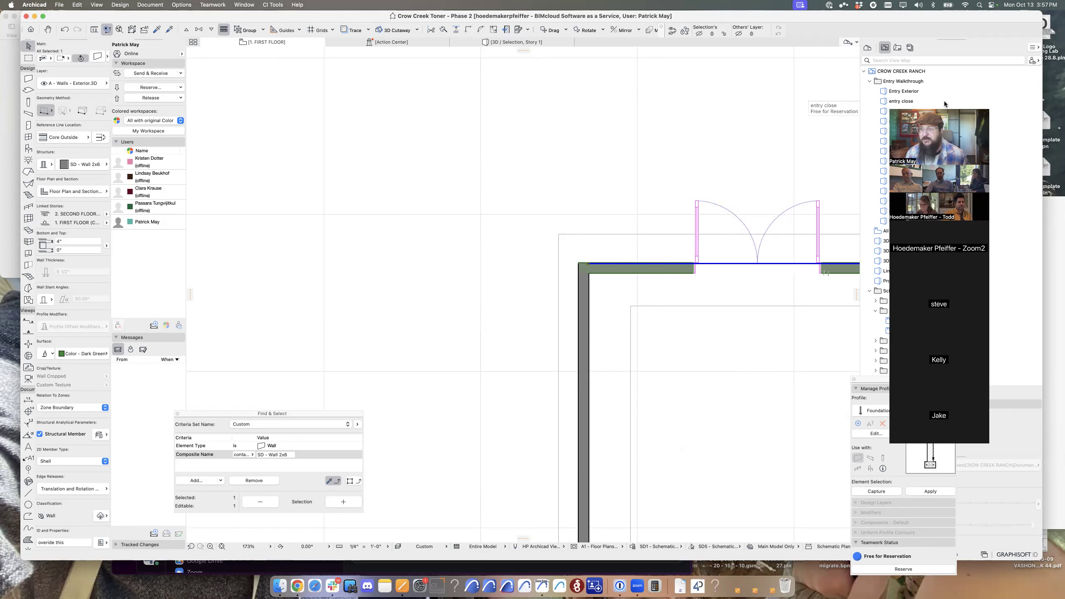